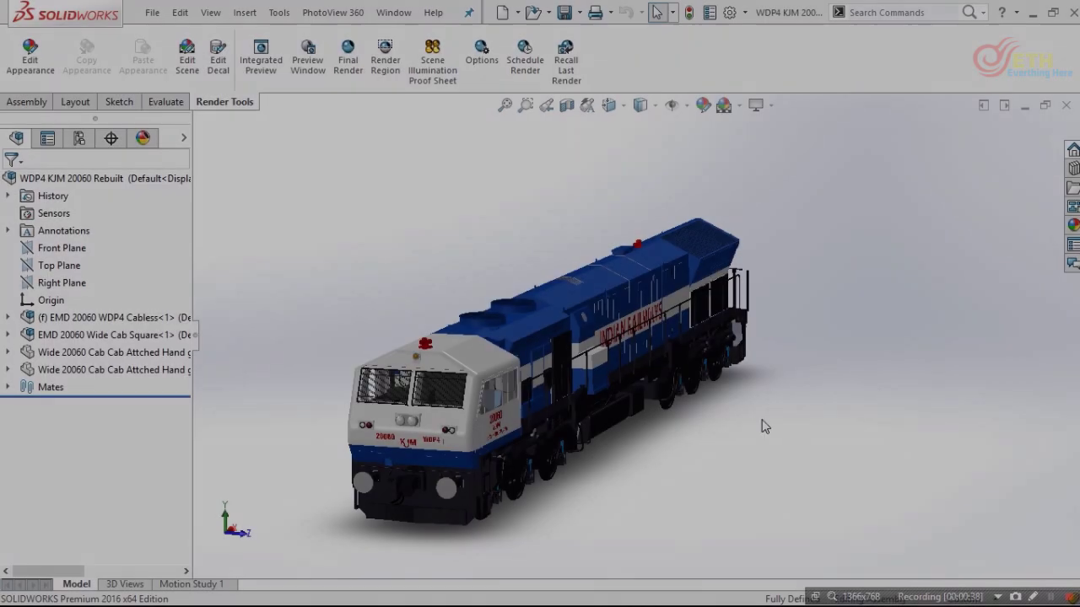
- Examine the blue and white WDP4 KJM 20060 locomotive assembly, including the roof horn, body side and cab
scroll(507, 404, "down", 5)
scroll(491, 254, "down", 5)
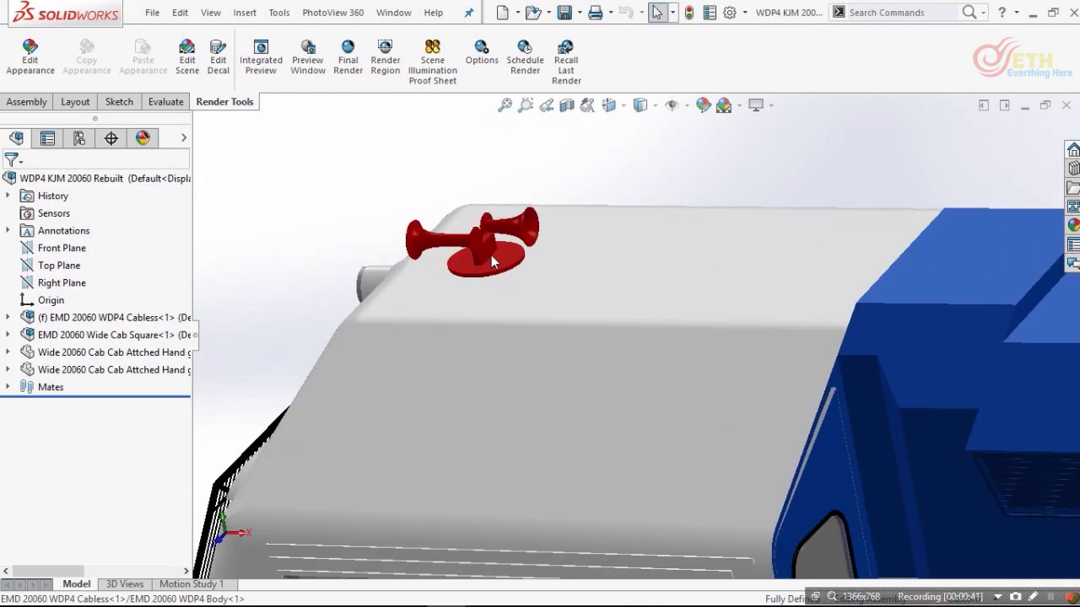
left_click_drag(612, 329, 404, 304)
scroll(824, 339, "up", 5)
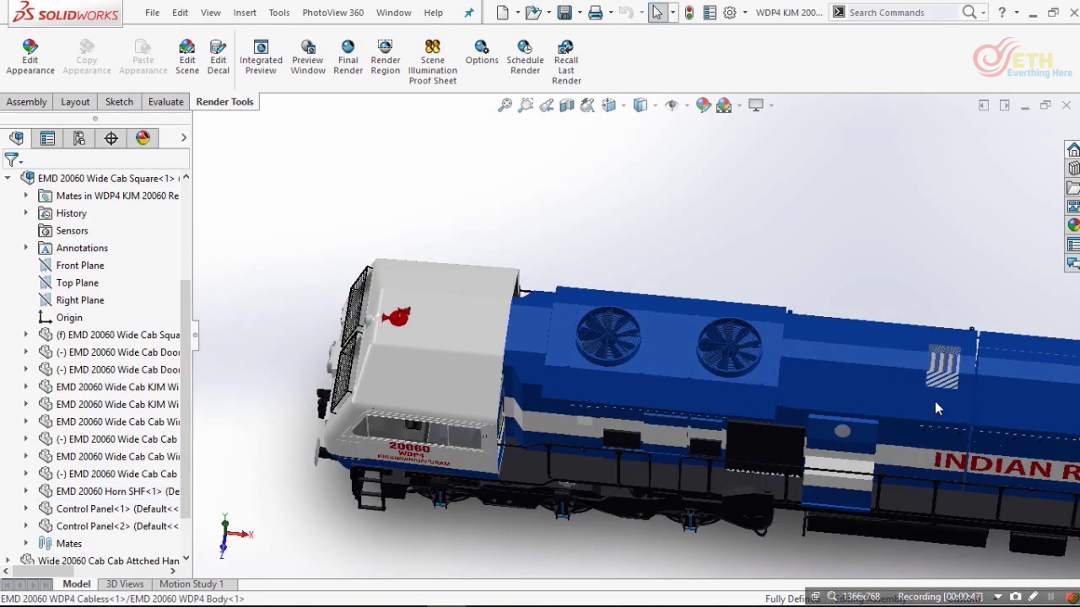
middle_click_drag(936, 403, 928, 321)
scroll(938, 313, "down", 8)
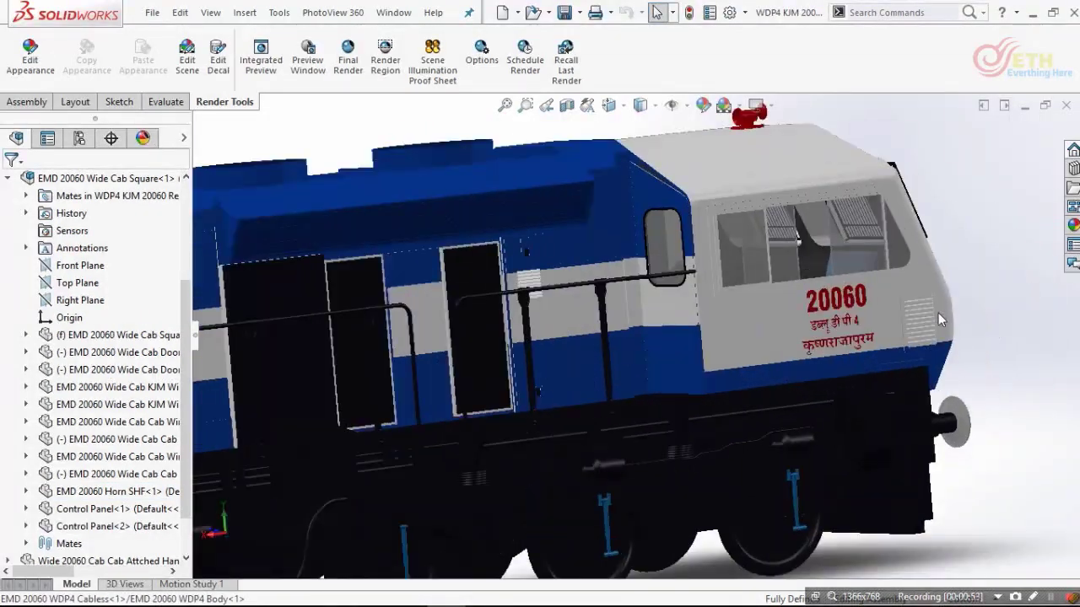
scroll(885, 333, "up", 10)
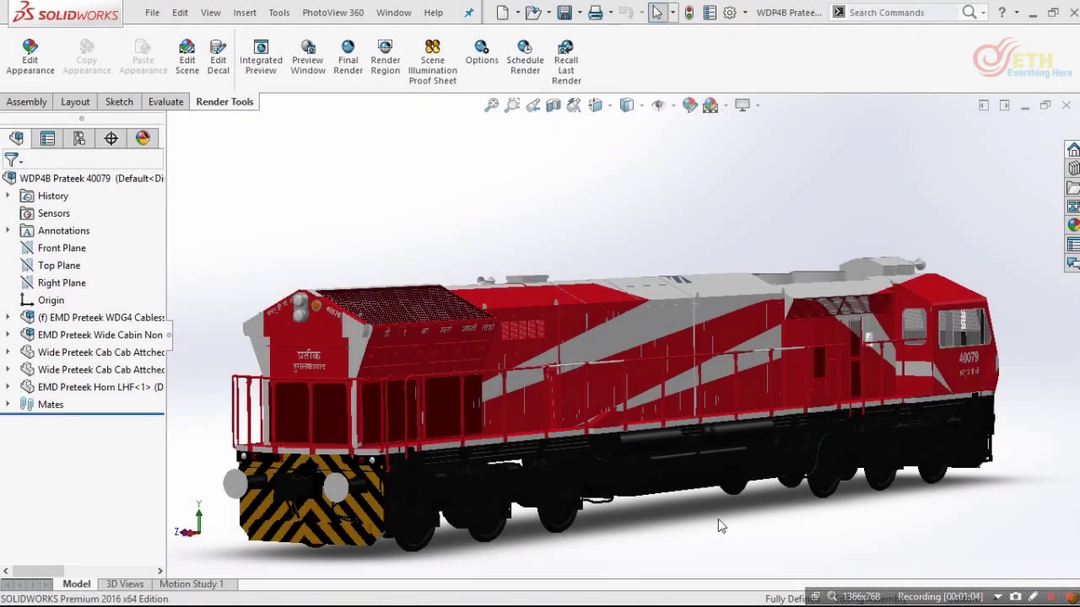
- Examine the red WDP4B Prateek 40079 locomotive assembly from the hood end, along the body and around the cab
middle_click_drag(717, 525, 473, 363)
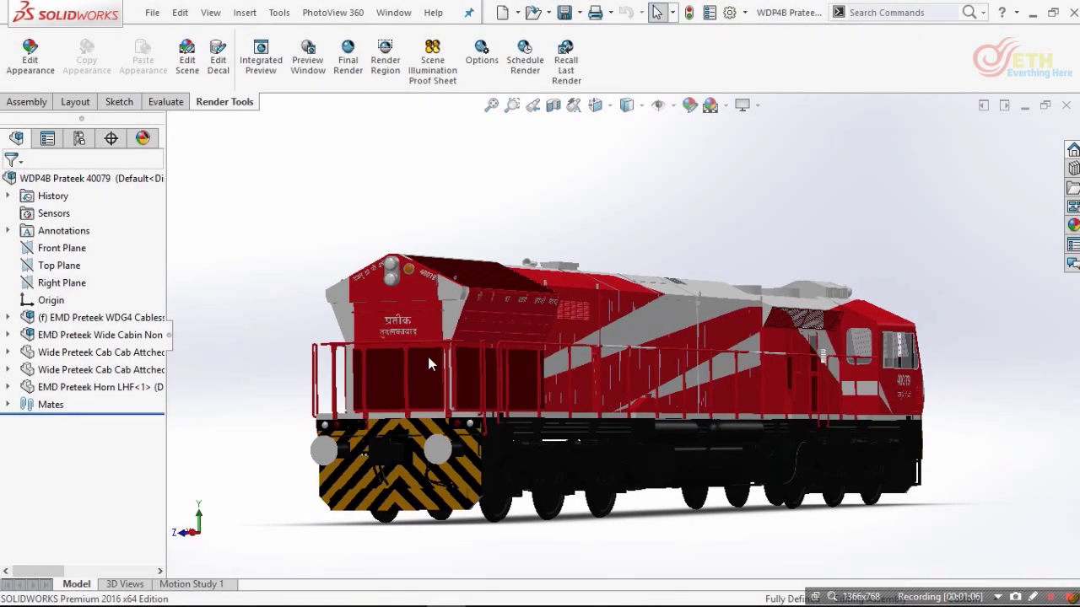
scroll(471, 219, "down", 6)
middle_click_drag(466, 226, 637, 327)
scroll(401, 254, "up", 2)
scroll(400, 254, "down", 1)
scroll(469, 313, "up", 3)
scroll(470, 316, "up", 5)
scroll(400, 326, "down", 8)
scroll(400, 327, "down", 2)
scroll(737, 401, "up", 8)
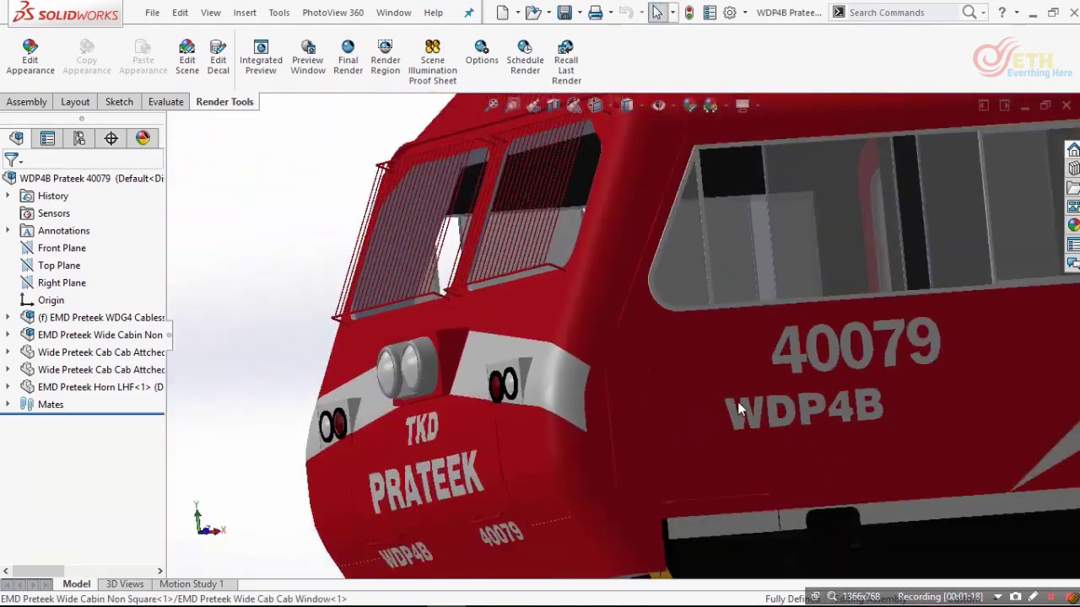
scroll(888, 368, "down", 3)
middle_click_drag(888, 368, 843, 405)
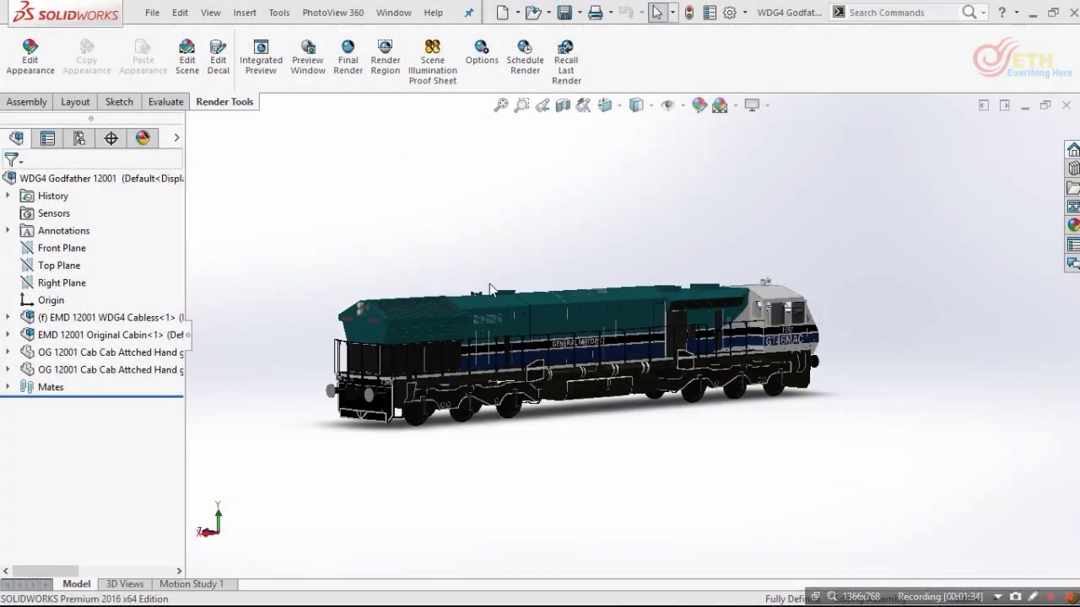
- Examine the WDG4 Godfather 12001 locomotive assembly from the hood end round to the GM cab front
scroll(489, 289, "down", 3)
middle_click_drag(489, 290, 641, 286)
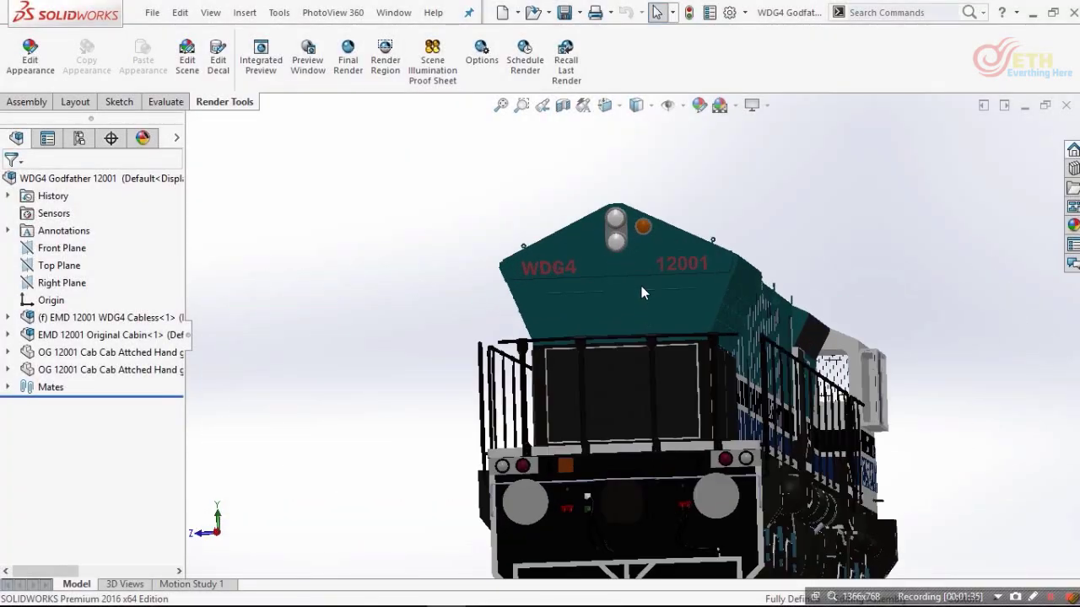
scroll(641, 286, "down", 5)
middle_click_drag(615, 247, 617, 323)
scroll(616, 323, "up", 5)
middle_click_drag(506, 333, 734, 319)
scroll(632, 330, "up", 2)
scroll(631, 329, "down", 2)
middle_click_drag(631, 329, 530, 337)
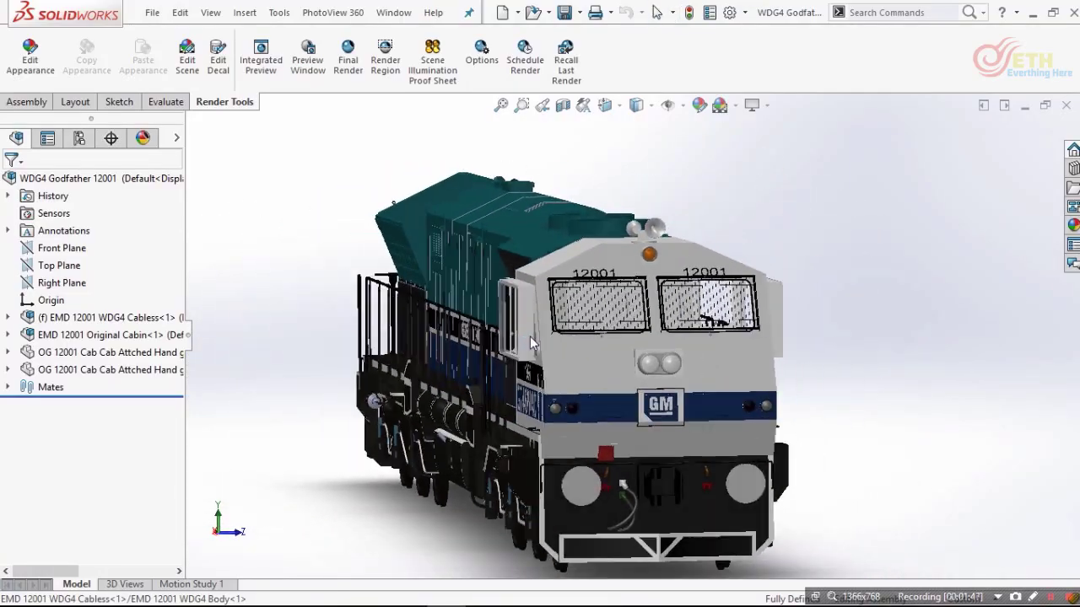
scroll(639, 362, "down", 4)
middle_click_drag(685, 366, 746, 309)
scroll(695, 355, "up", 3)
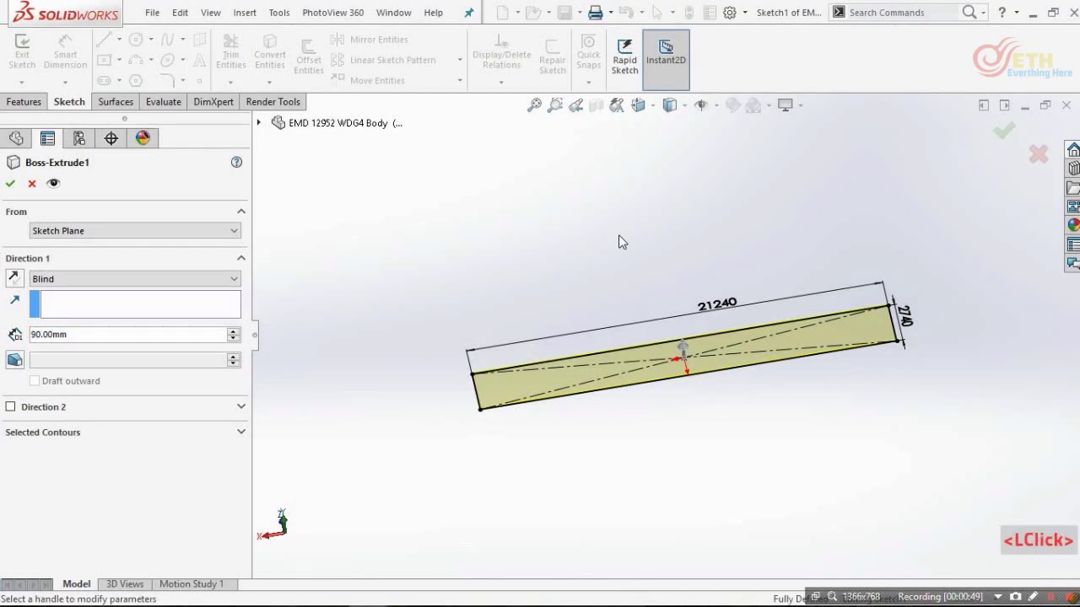
- Examine the length and width dimensions of the base plate's rectangular sketch in a face-on view
key("ctrl+8")
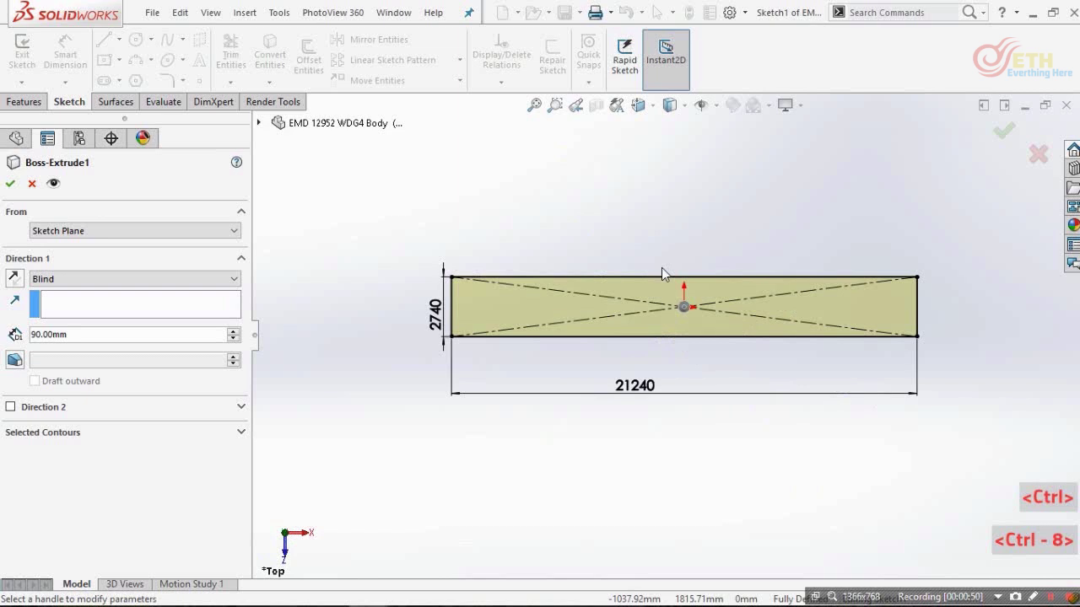
left_click(435, 313)
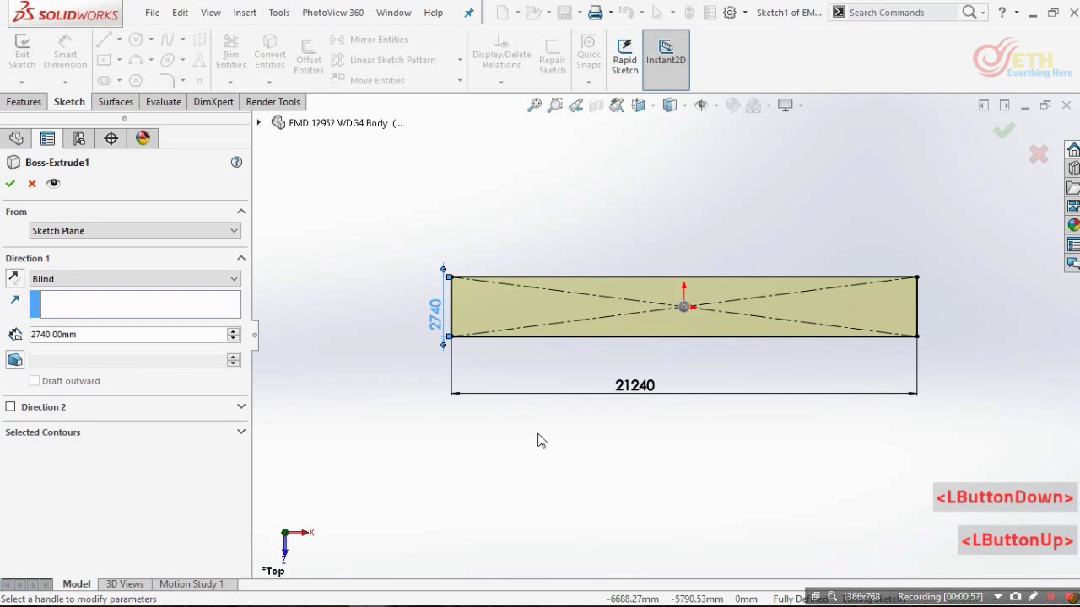
scroll(540, 441, "down", 1)
scroll(722, 321, "down", 1)
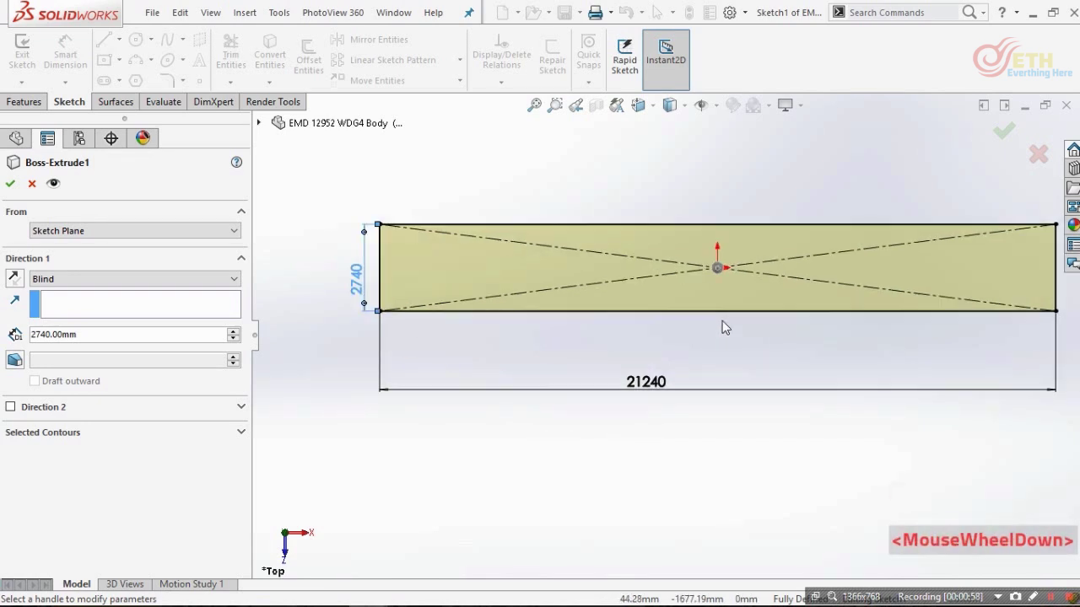
scroll(722, 320, "up", 1)
scroll(840, 254, "down", 2)
scroll(486, 253, "up", 1)
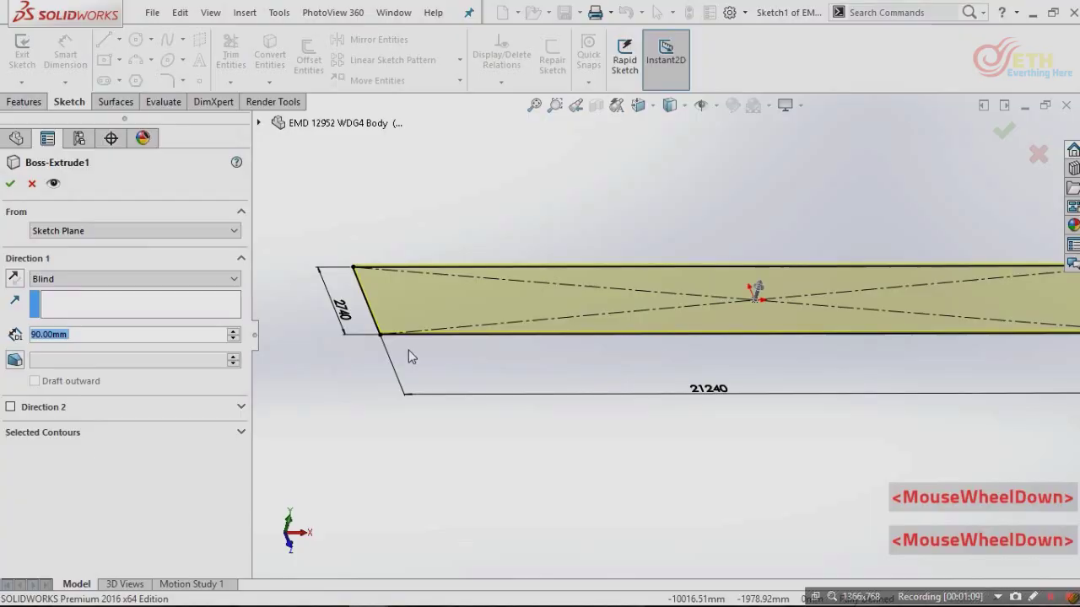
- Examine the base plate's blind extrusion depth at its corner and along its length, and close the definition without changes
mouse_move(408, 351)
middle_mouse_down()
mouse_move(393, 335)
mouse_move(410, 336)
middle_mouse_up()
scroll(383, 329, "down", 2)
scroll(393, 325, "up", 1)
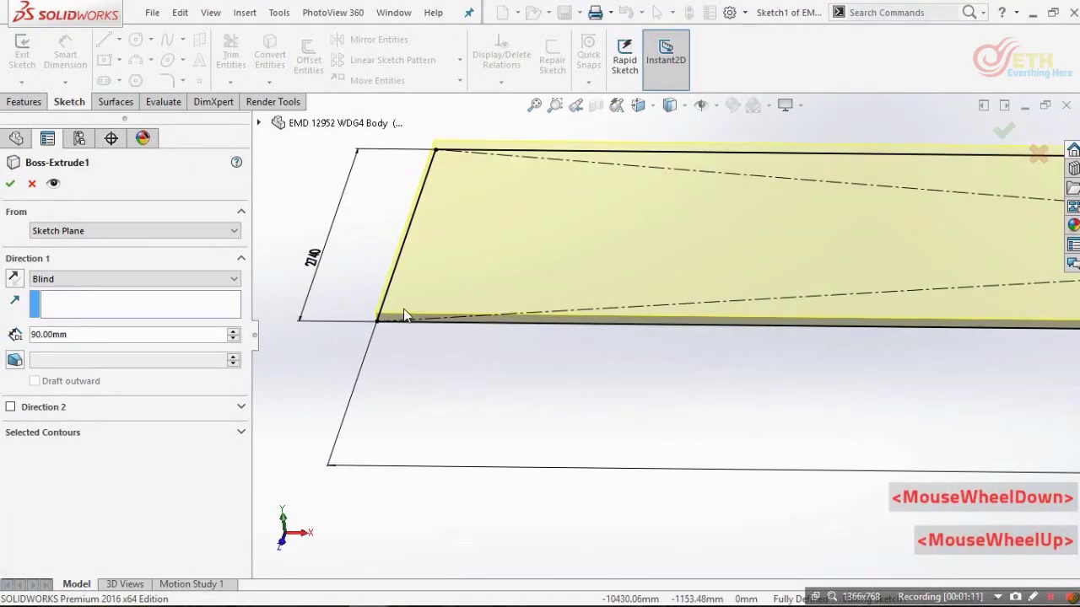
scroll(405, 313, "down", 1)
scroll(725, 313, "up", 8)
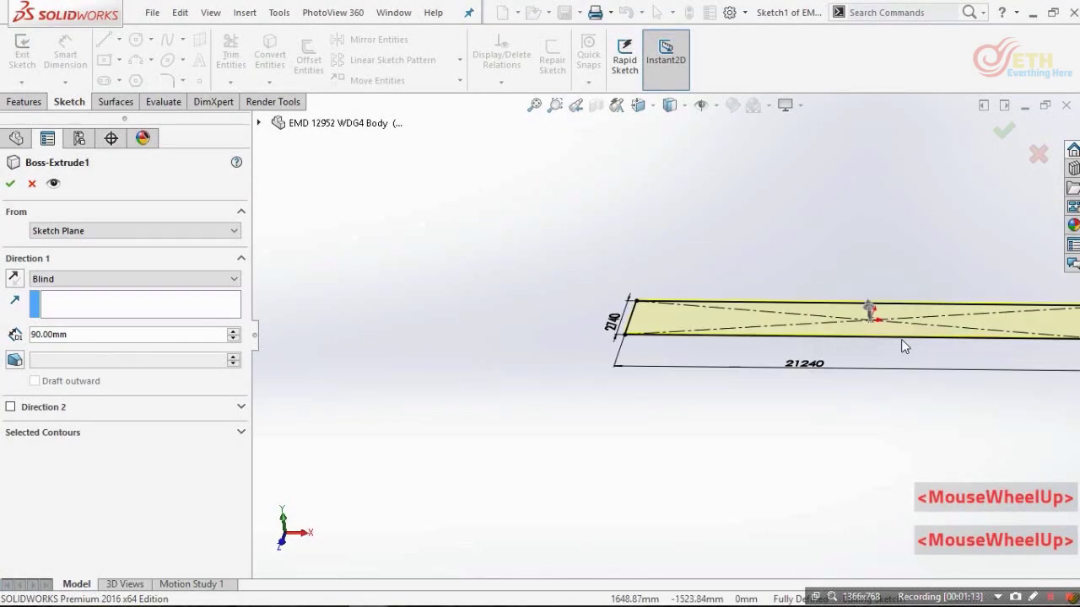
scroll(886, 335, "down", 2)
middle_click_drag(594, 349, 601, 339)
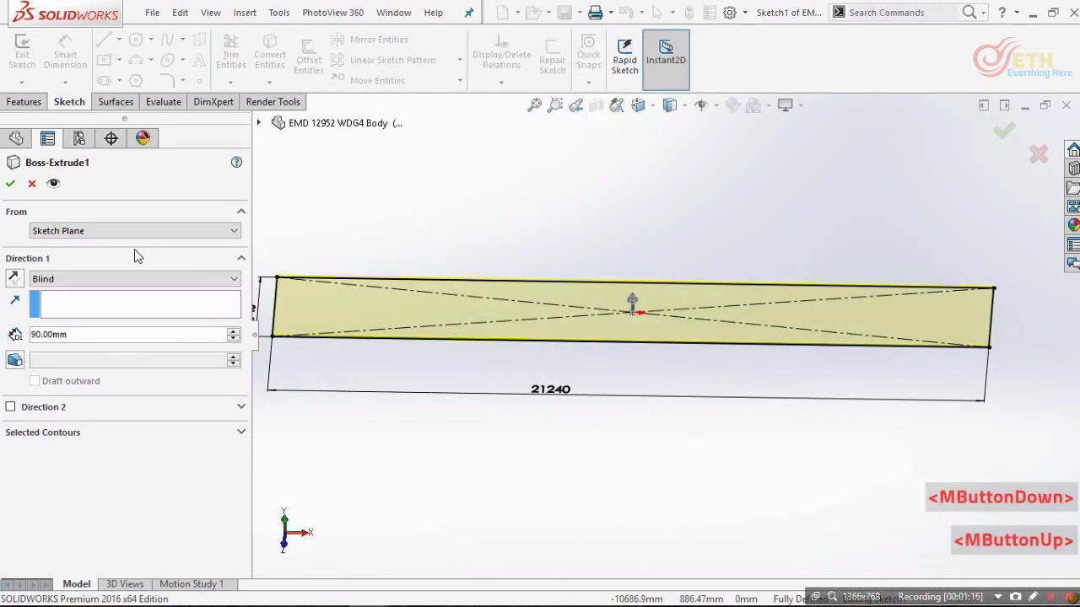
left_click(32, 184)
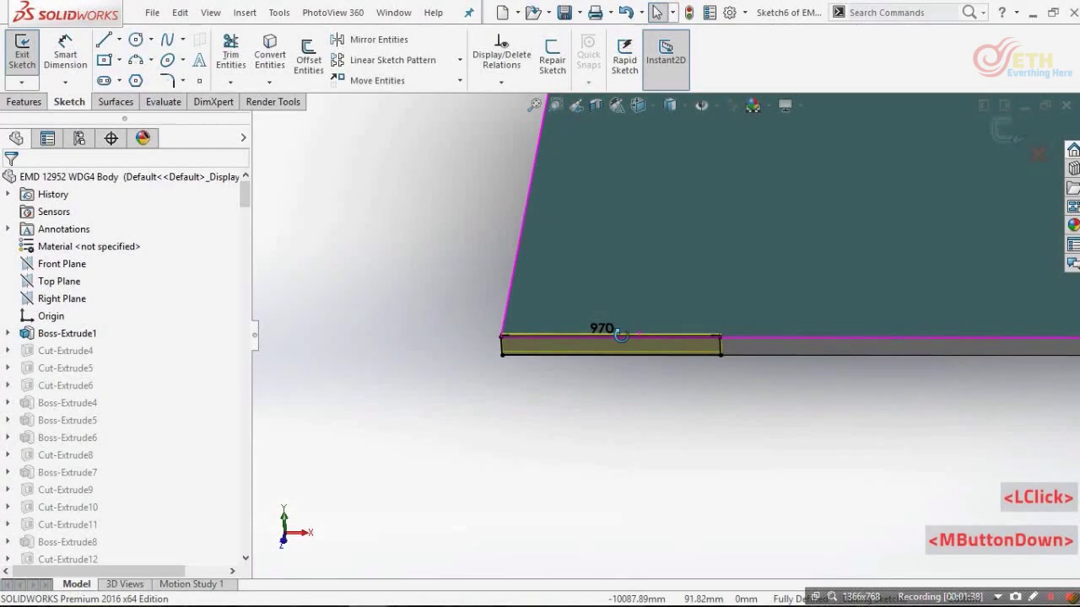
- Examine the rectangular cut sketch on the base plate's long side face, including its length dimension and corner position
middle_click_drag(620, 334, 677, 331)
scroll(678, 330, "down", 2)
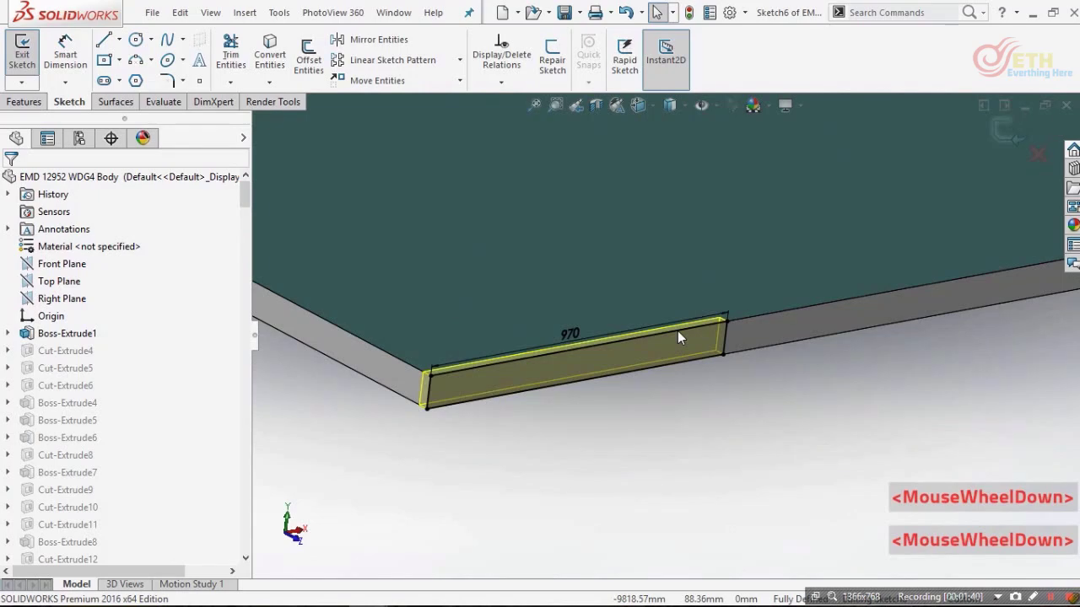
scroll(678, 330, "down", 1)
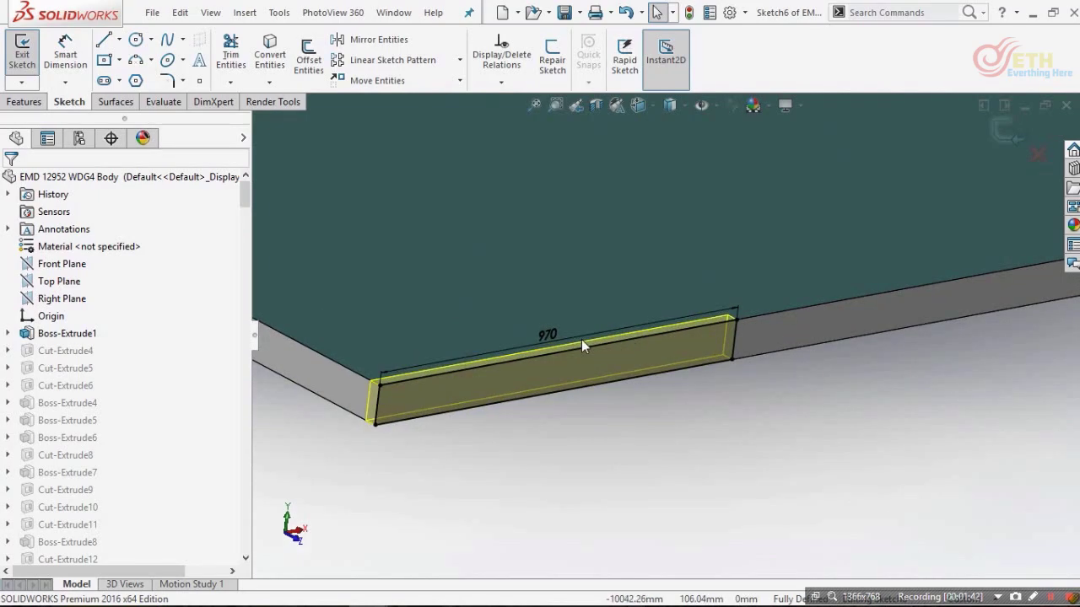
scroll(697, 347, "down", 2)
left_click(802, 343)
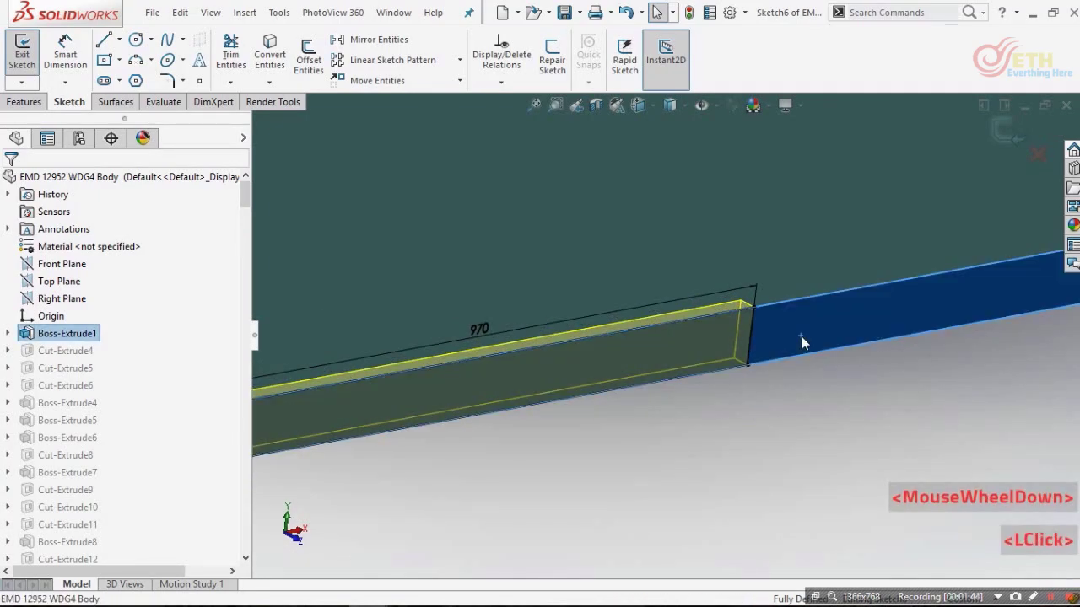
left_click(718, 471)
scroll(679, 352, "up", 2)
scroll(517, 365, "down", 2)
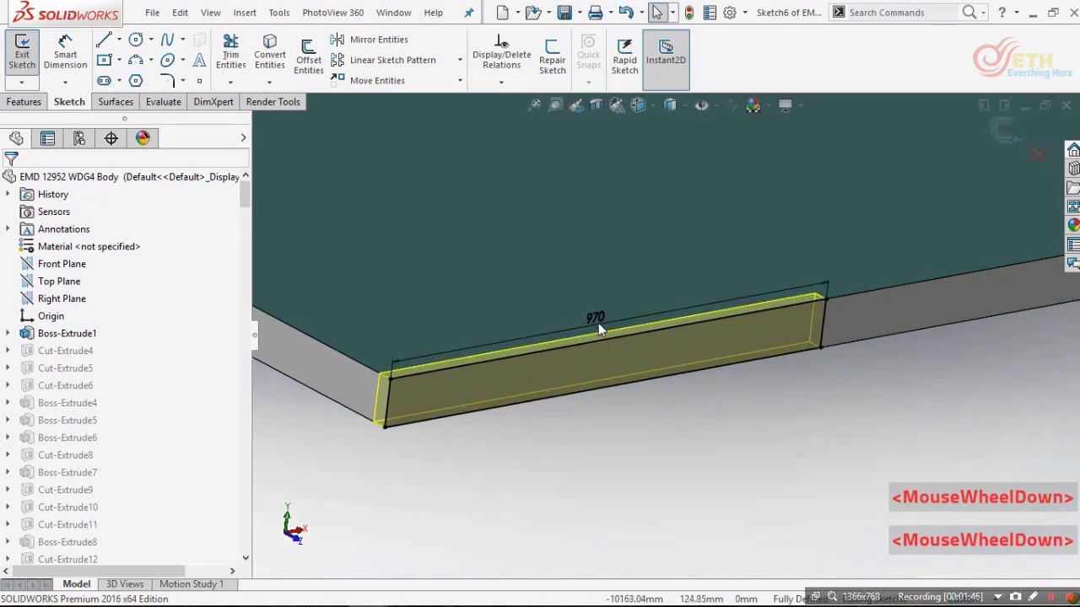
scroll(675, 316, "up", 2)
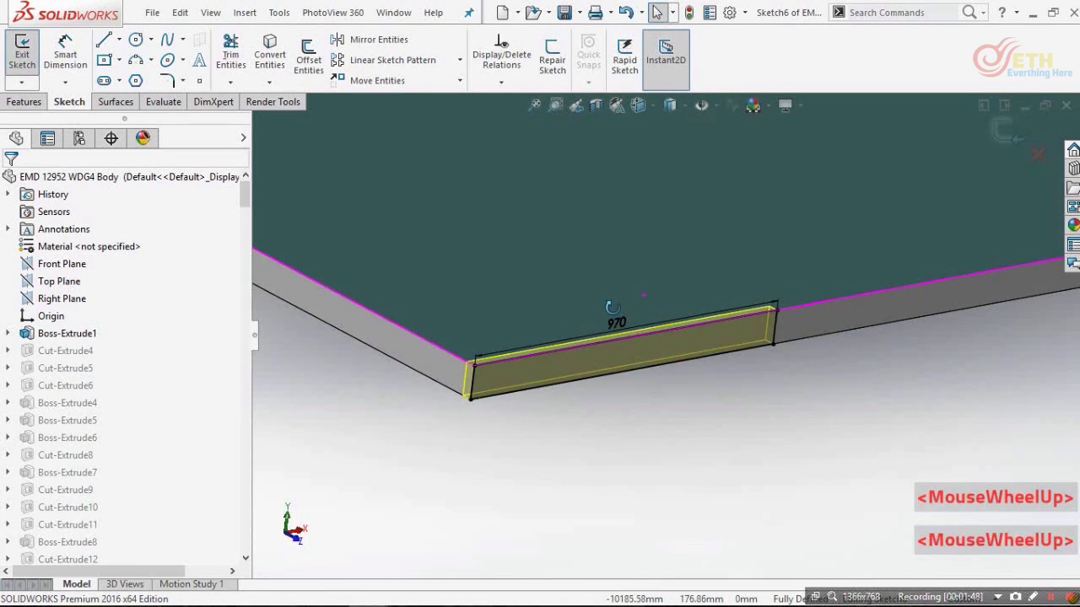
middle_click_drag(675, 316, 525, 366)
scroll(581, 317, "down", 2)
scroll(526, 366, "up", 2)
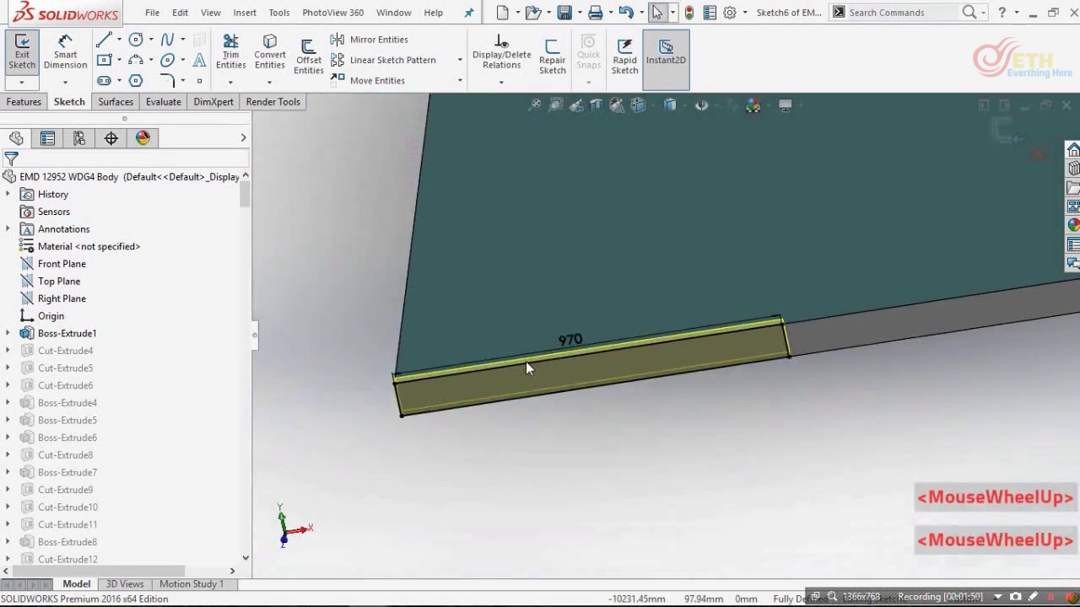
scroll(590, 350, "down", 2)
middle_click_drag(631, 333, 566, 314)
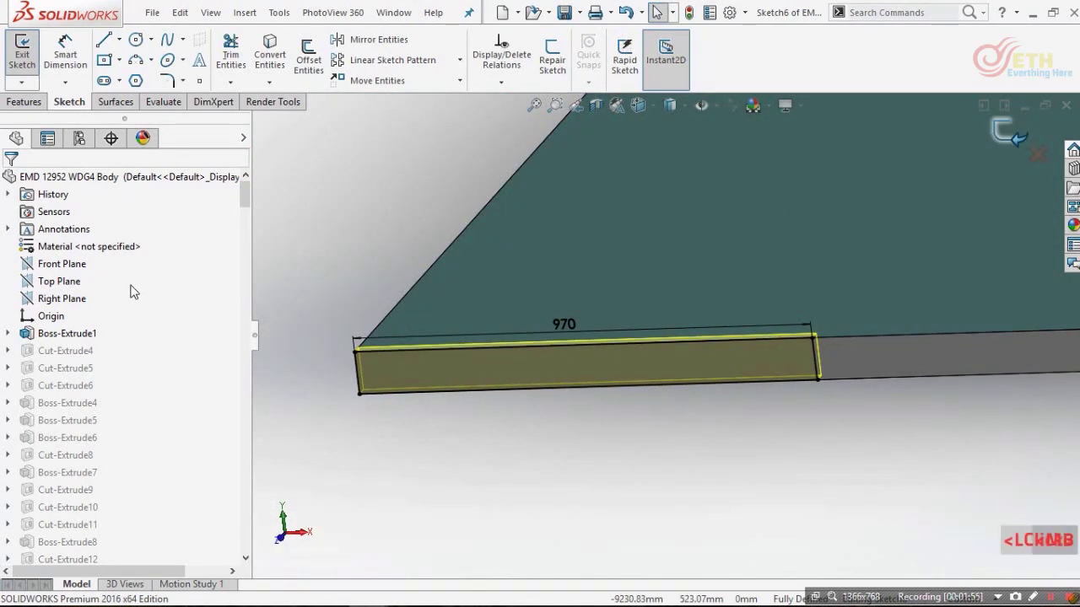
- Cut the 970 mm rectangle into the base plate's side face with a Blind depth of 30 mm
middle_click_drag(349, 304, 511, 425)
scroll(485, 405, "down", 2)
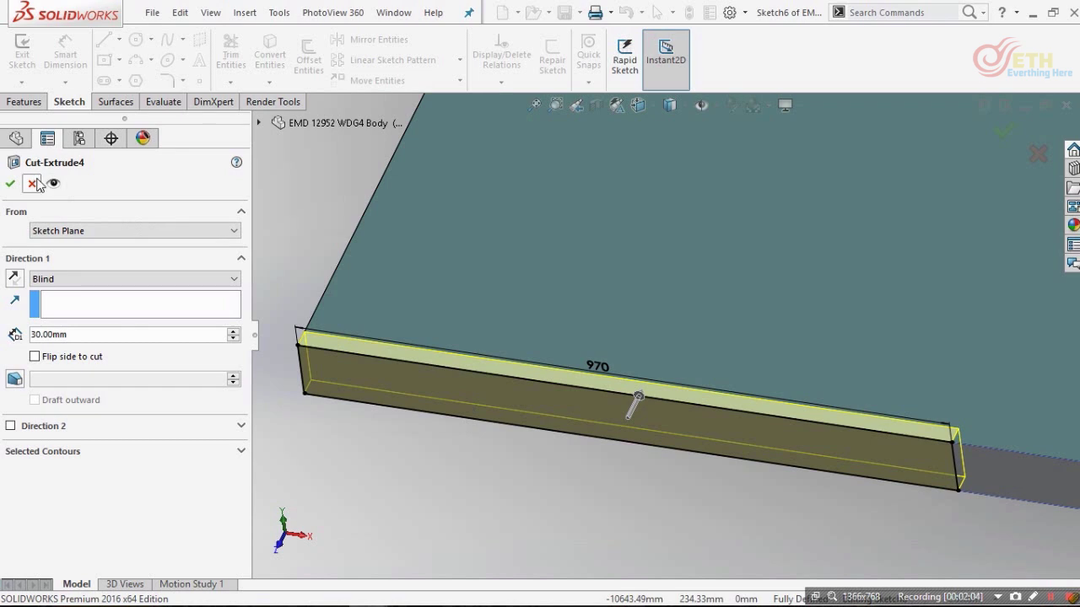
left_click(11, 185)
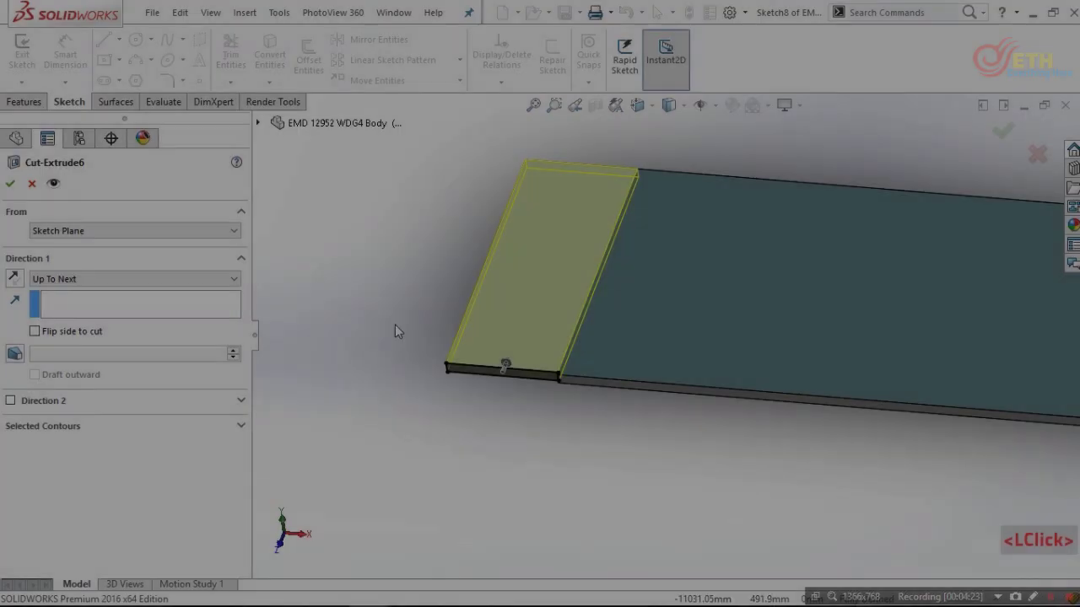
- Examine the Up To Next cut across the base plate's end, and close its definition without changes
scroll(414, 337, "down", 2)
scroll(419, 343, "down", 1)
key("ctrl+8")
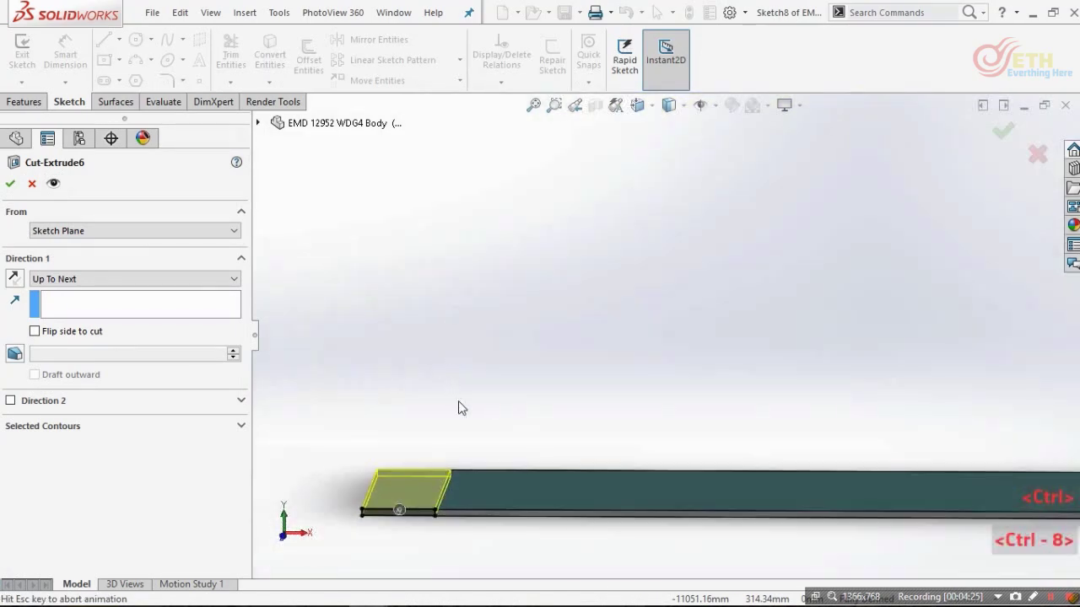
scroll(414, 337, "down", 2)
scroll(439, 242, "down", 3)
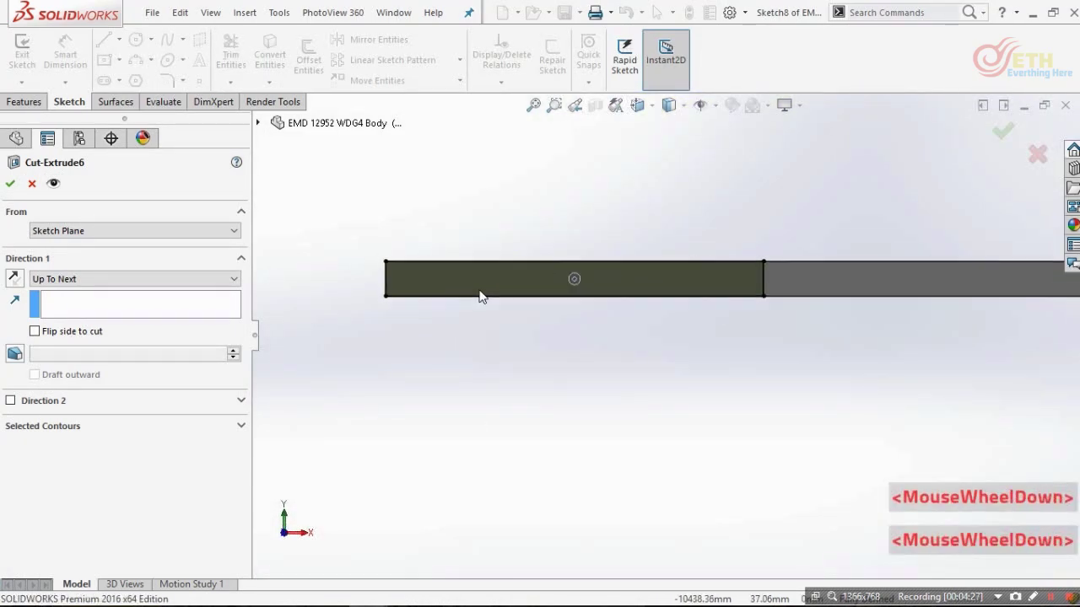
left_click(31, 184)
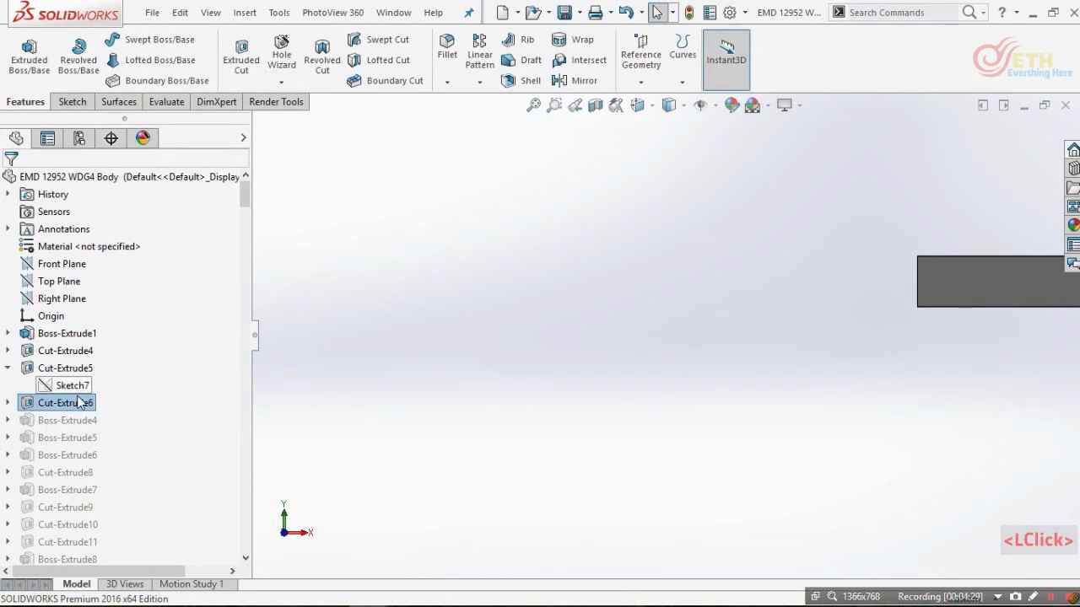
- Open Sketch8 of Cut-Extrude6 for editing and inspect its rectangle on the recessed side face
left_click(85, 420)
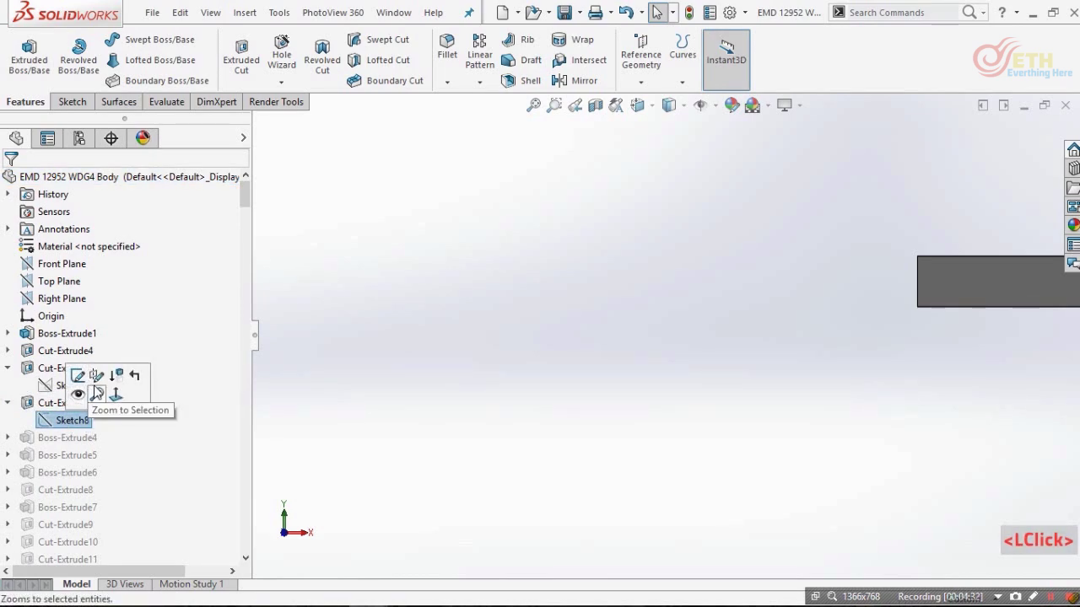
left_click(78, 377)
scroll(633, 289, "up", 2)
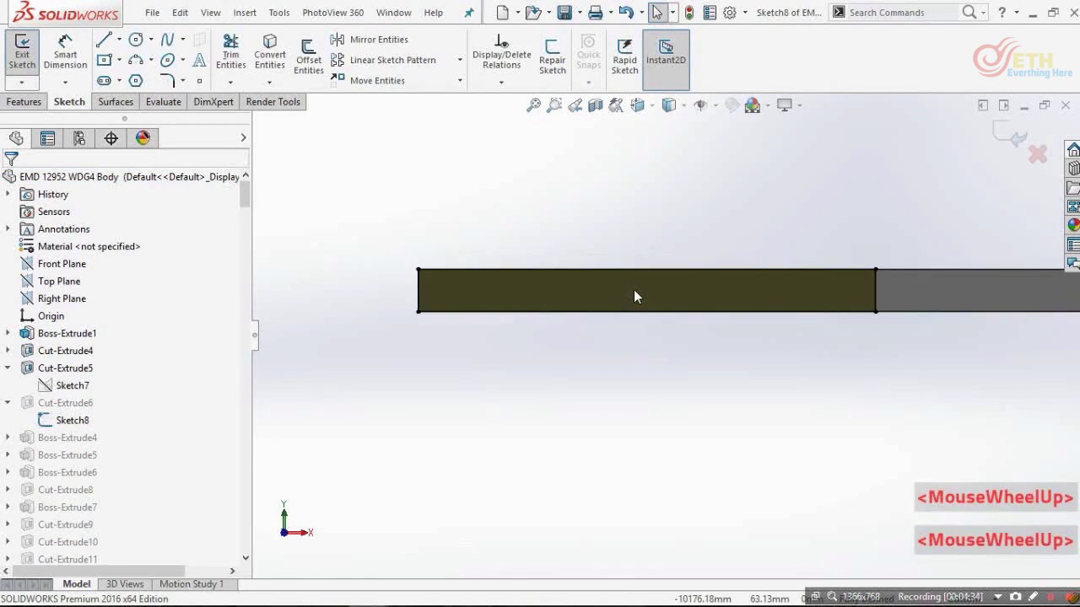
middle_click_drag(633, 291, 639, 334)
scroll(773, 308, "down", 2)
left_click(766, 312)
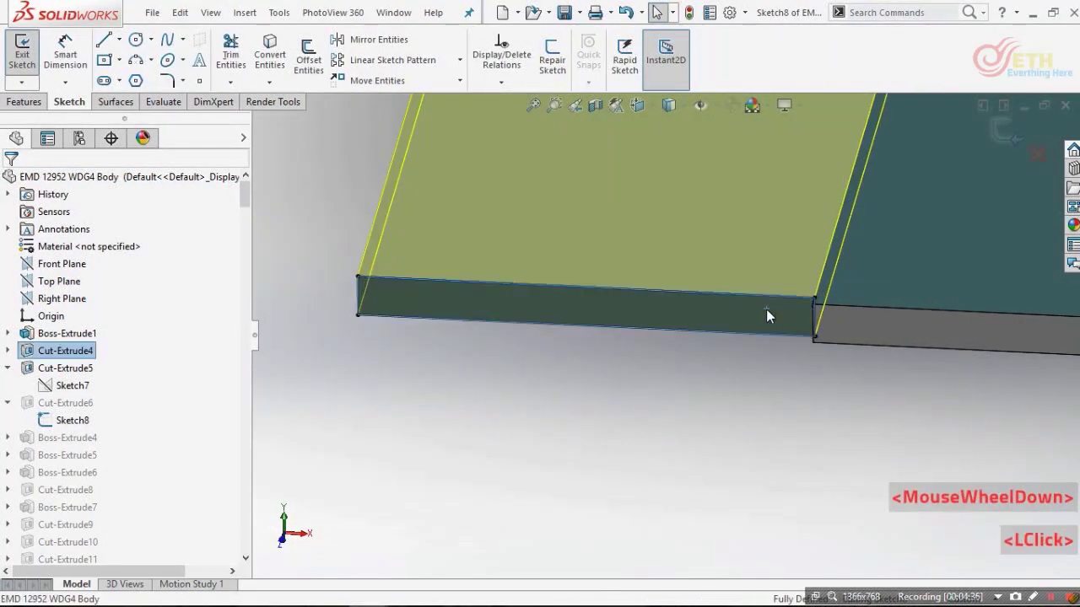
- Delete the whole rectangle from Sketch8 and face the sketch plane at the base plate's end
scroll(385, 256, "up", 2)
left_click(403, 255)
mouse_move(401, 252)
left_mouse_down()
mouse_move(784, 360)
mouse_move(769, 353)
left_mouse_up()
key("Delete")
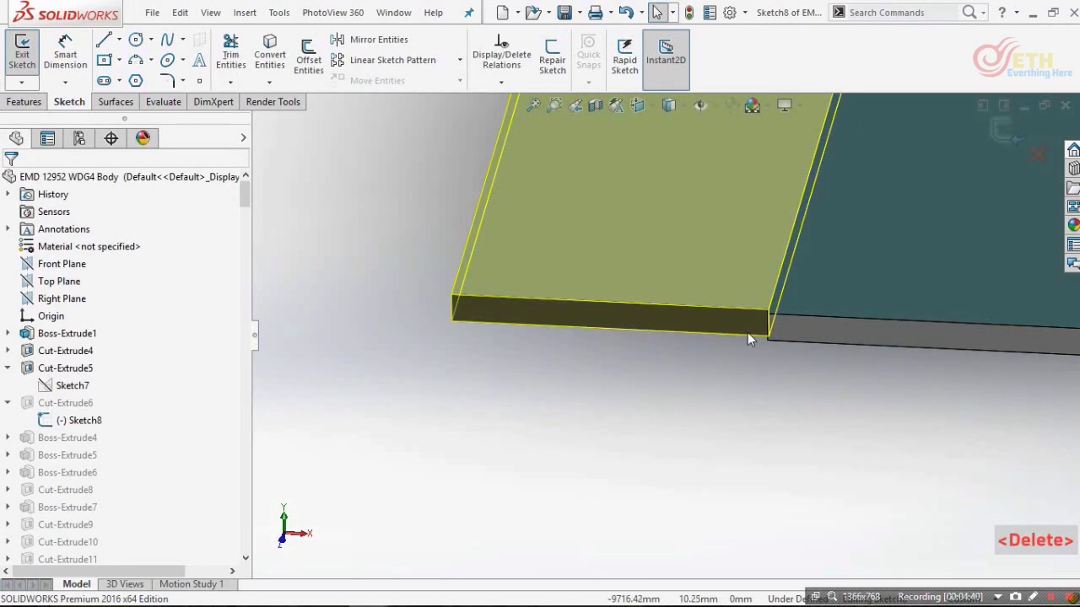
key("ctrl+8")
scroll(340, 329, "down", 2)
scroll(340, 328, "down", 2)
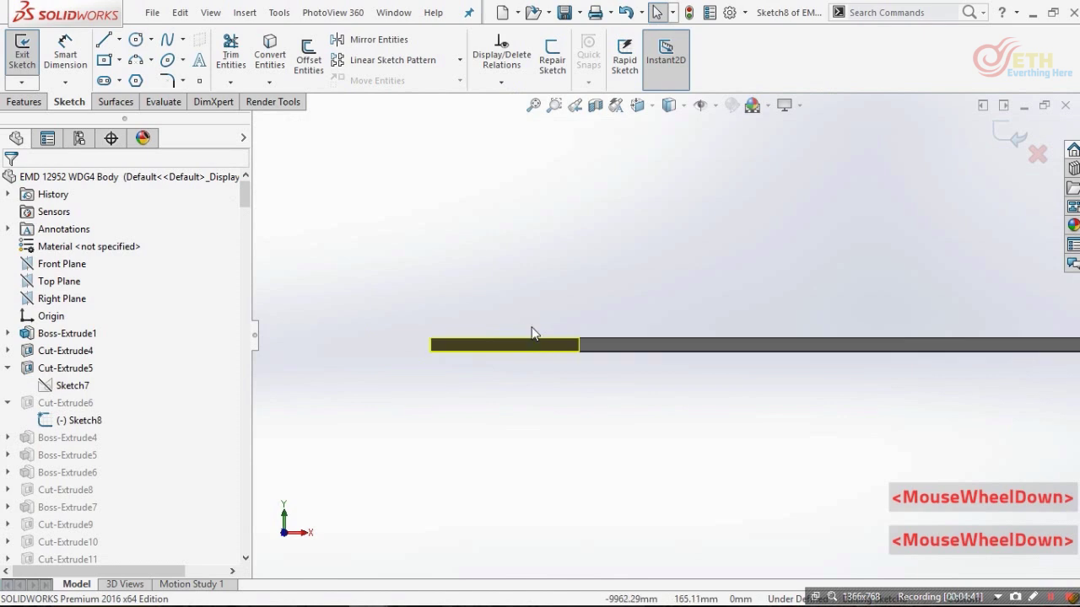
- Try to convert the edges of the base plate's long side face into Sketch8, and undo the conversion
scroll(523, 351, "down", 1)
left_click(509, 351)
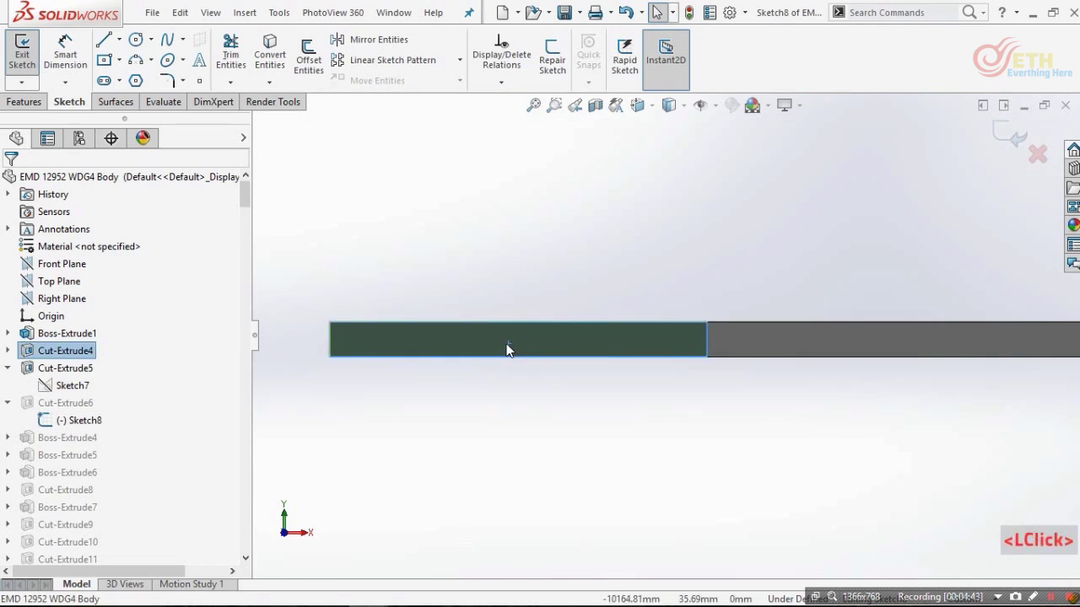
scroll(456, 337, "down", 1)
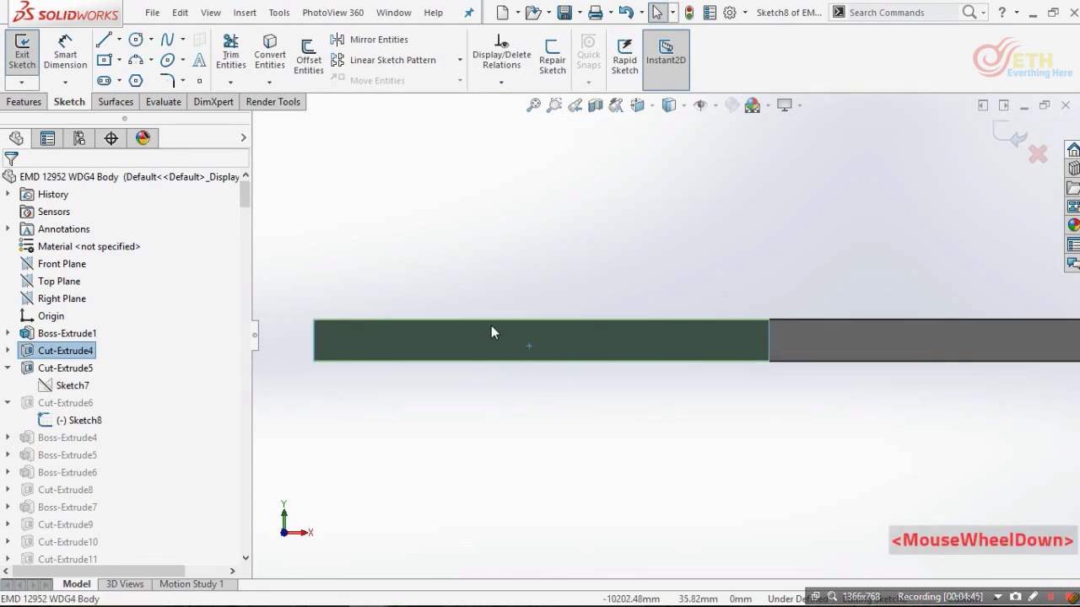
left_click(378, 250)
scroll(717, 341, "up", 2)
scroll(700, 337, "down", 2)
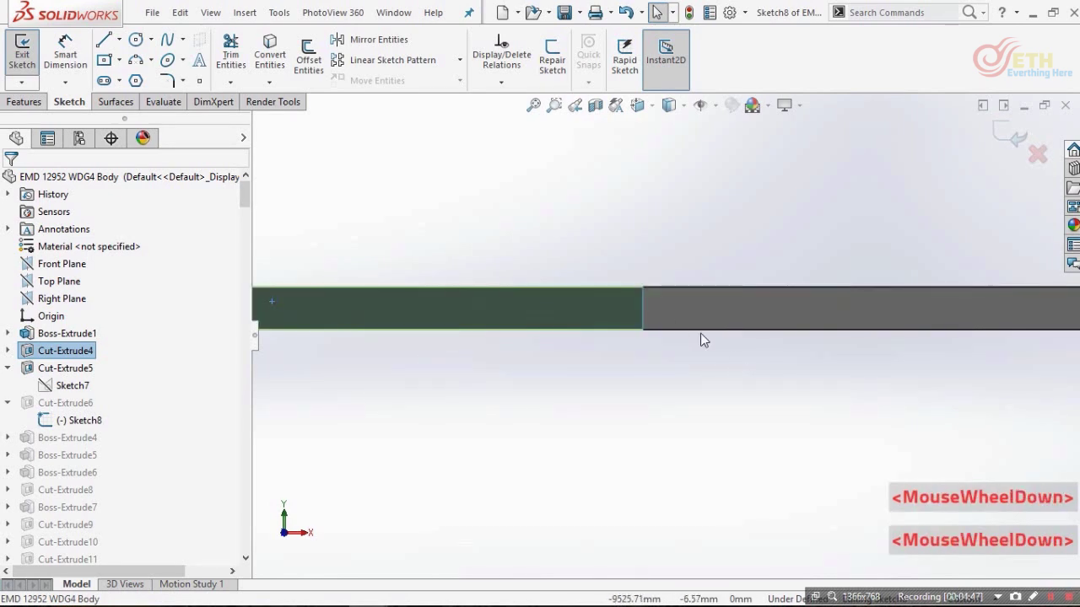
left_click(669, 319)
scroll(662, 338, "up", 2)
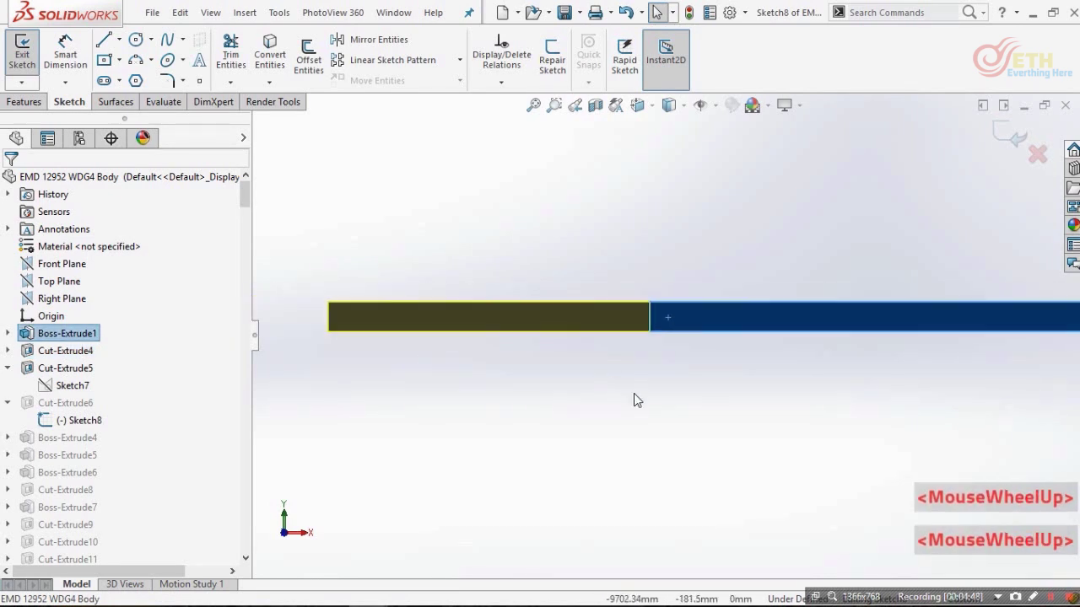
left_click(269, 55)
scroll(708, 329, "up", 3)
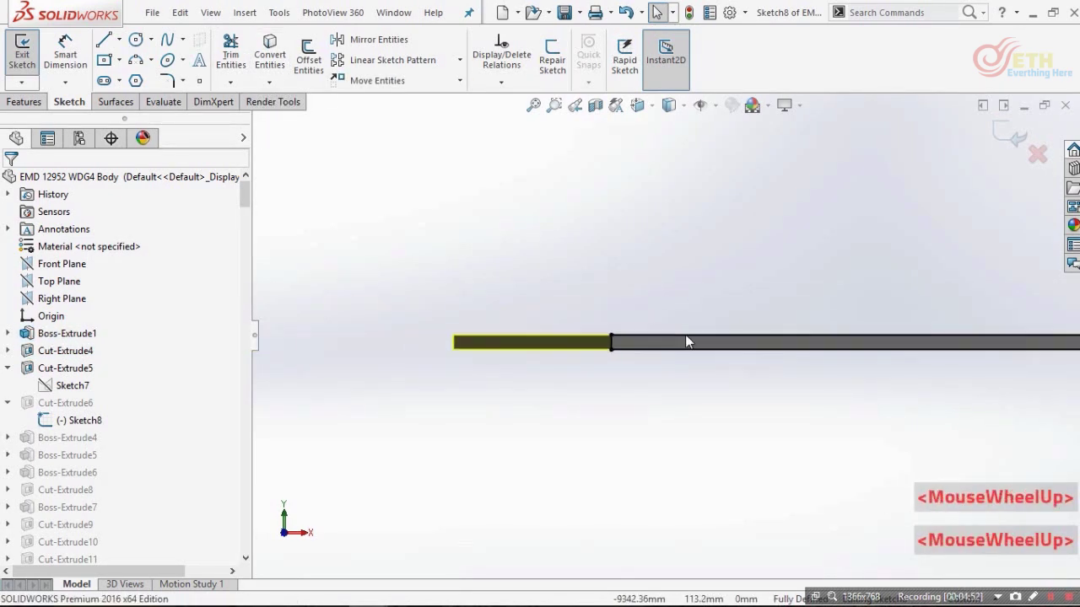
scroll(902, 346, "up", 6)
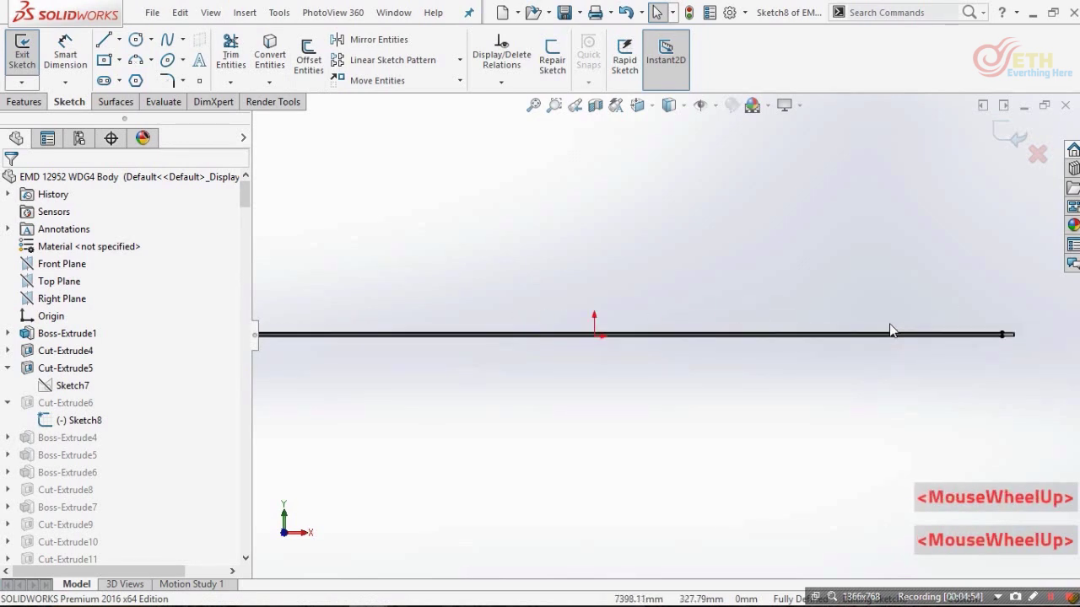
scroll(861, 326, "down", 3)
scroll(565, 325, "up", 3)
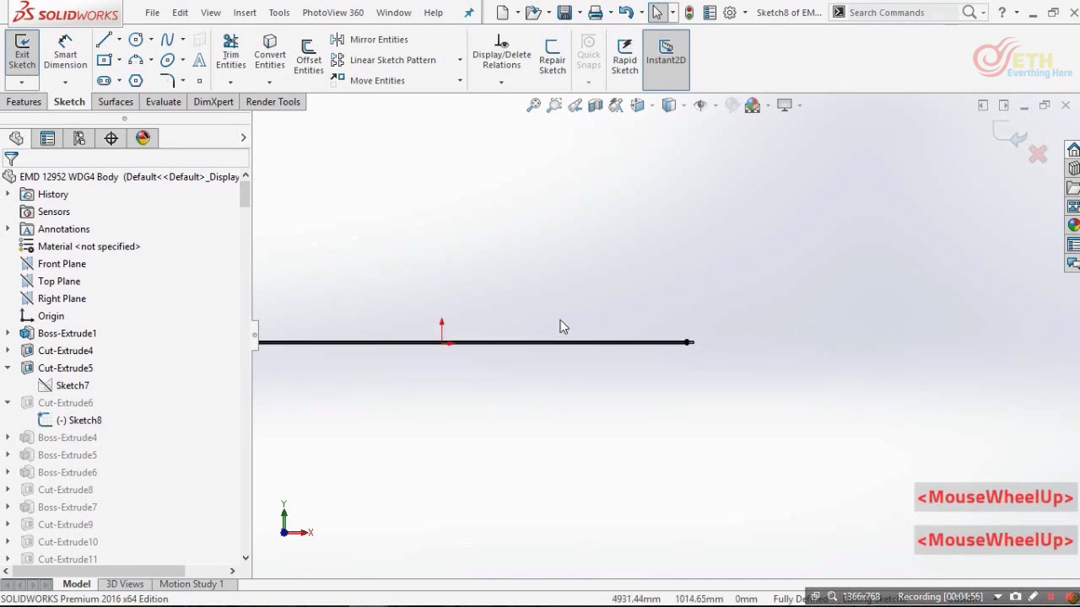
key("ctrl+z")
- Convert the edges of the recessed side face at the base plate's end into Sketch8
scroll(550, 320, "up", 2)
scroll(735, 383, "down", 4)
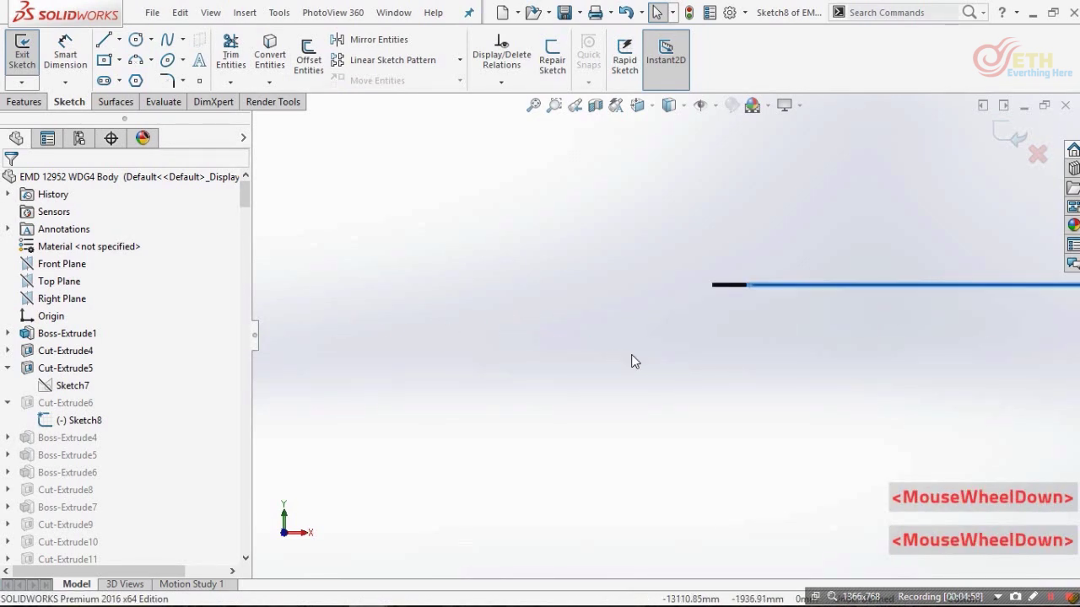
scroll(720, 306, "down", 10)
left_click(695, 277)
scroll(633, 177, "up", 3)
scroll(632, 179, "down", 4)
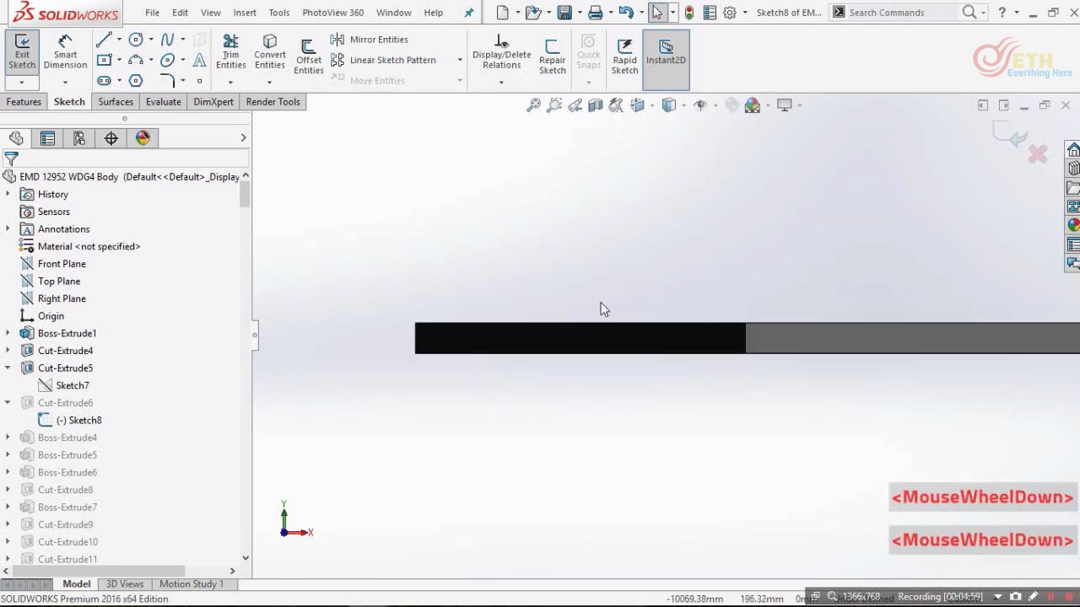
left_click(595, 338)
middle_click_drag(608, 257, 577, 342)
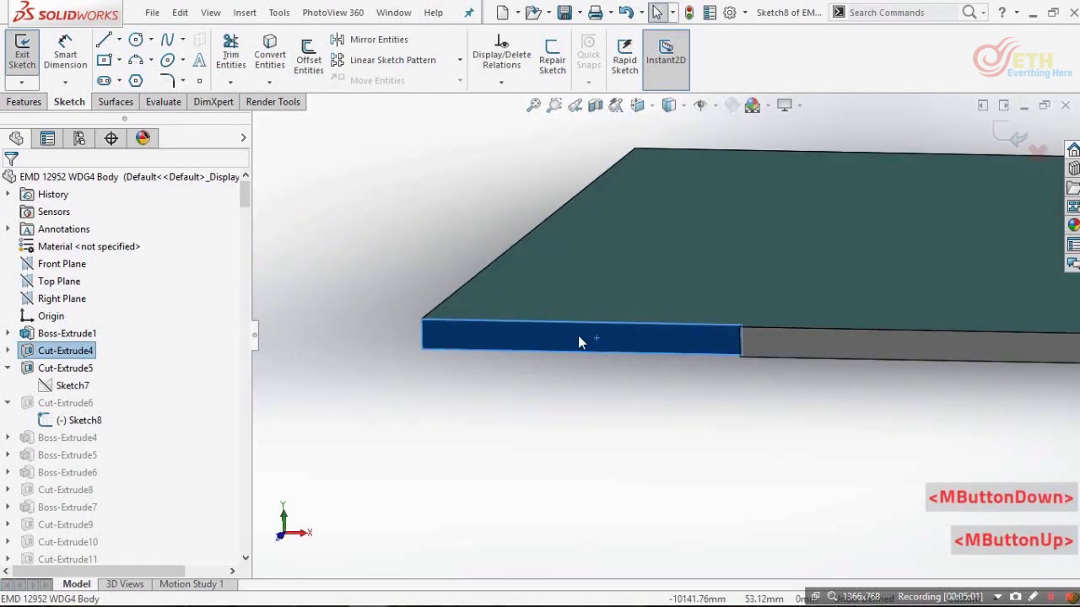
left_click(542, 367)
double_click(529, 339)
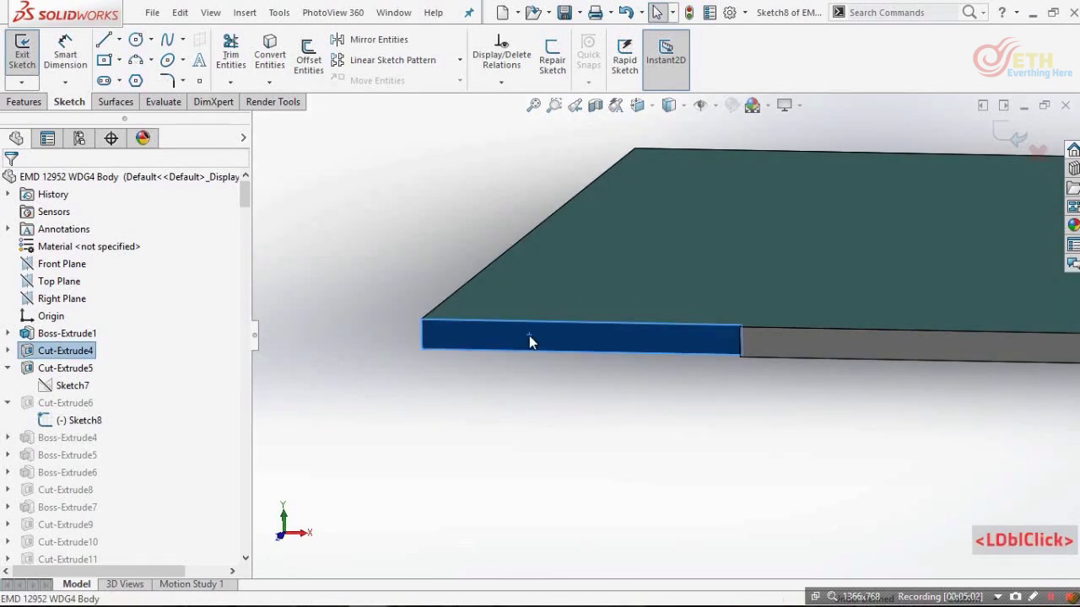
left_click(270, 59)
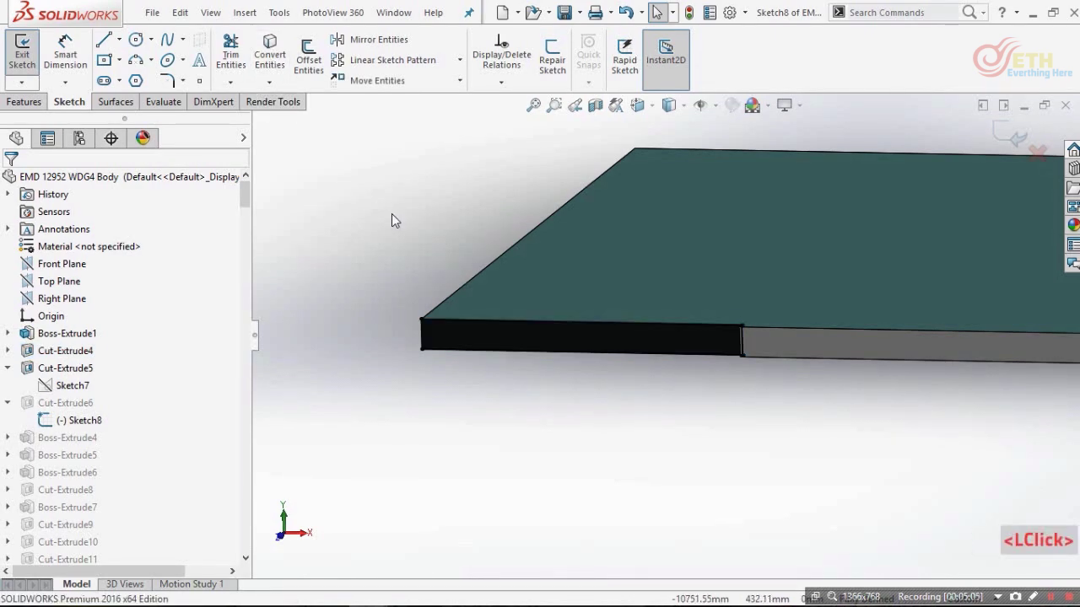
- Exit Sketch8 and examine the preview of the Up To Next cut across the base plate's end
middle_click_drag(433, 289, 421, 366)
scroll(506, 405, "down", 3)
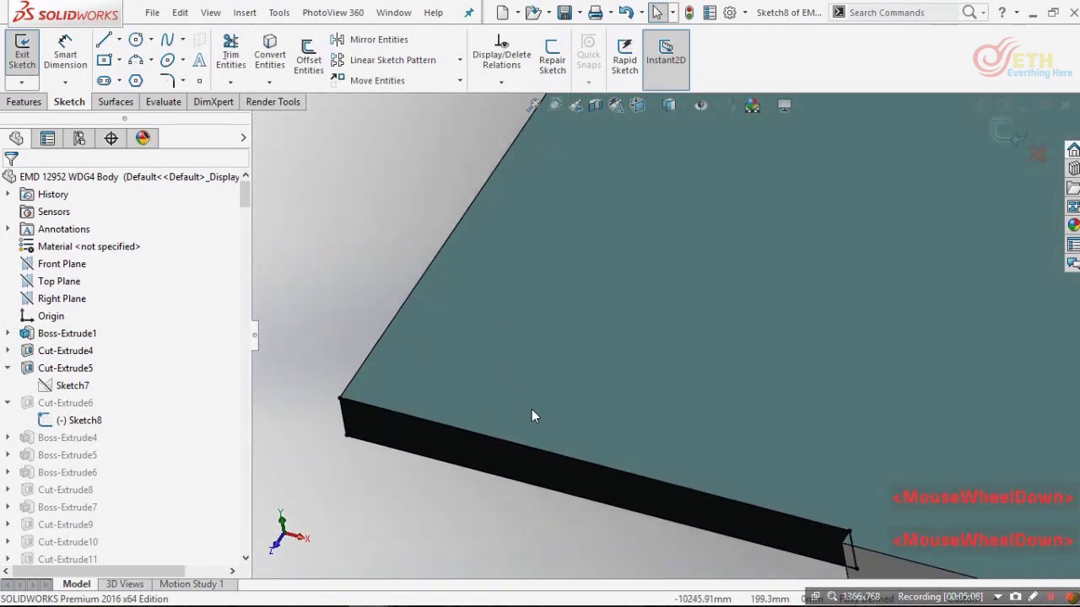
scroll(544, 441, "down", 1)
scroll(749, 350, "up", 2)
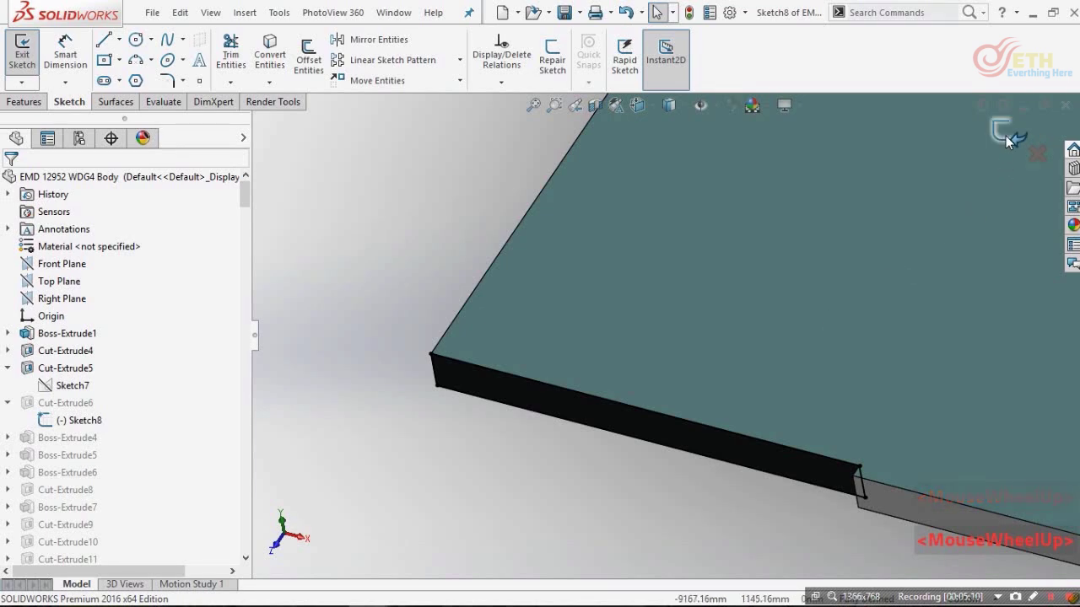
scroll(779, 353, "up", 4)
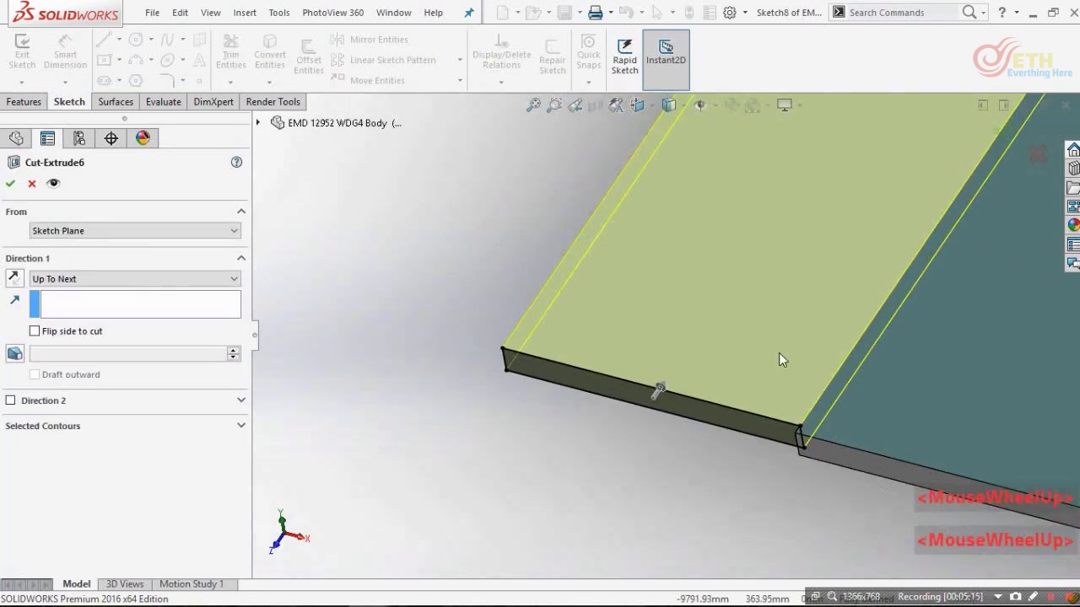
scroll(690, 241, "down", 5)
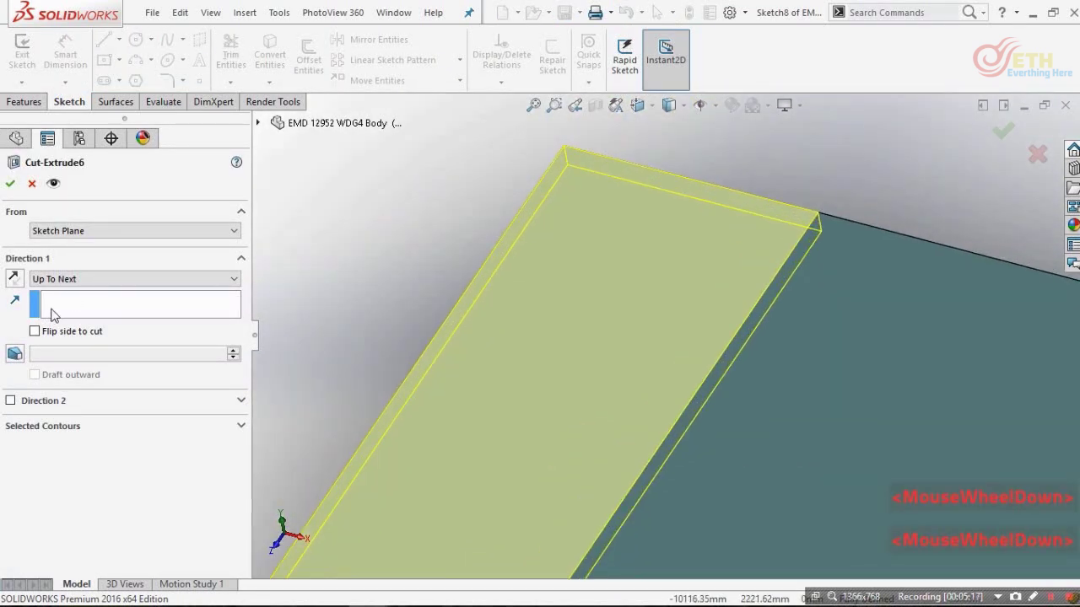
- Try the Blind end condition for the cut at the base plate's end
left_click(52, 279)
left_click(51, 291)
scroll(620, 536, "down", 2)
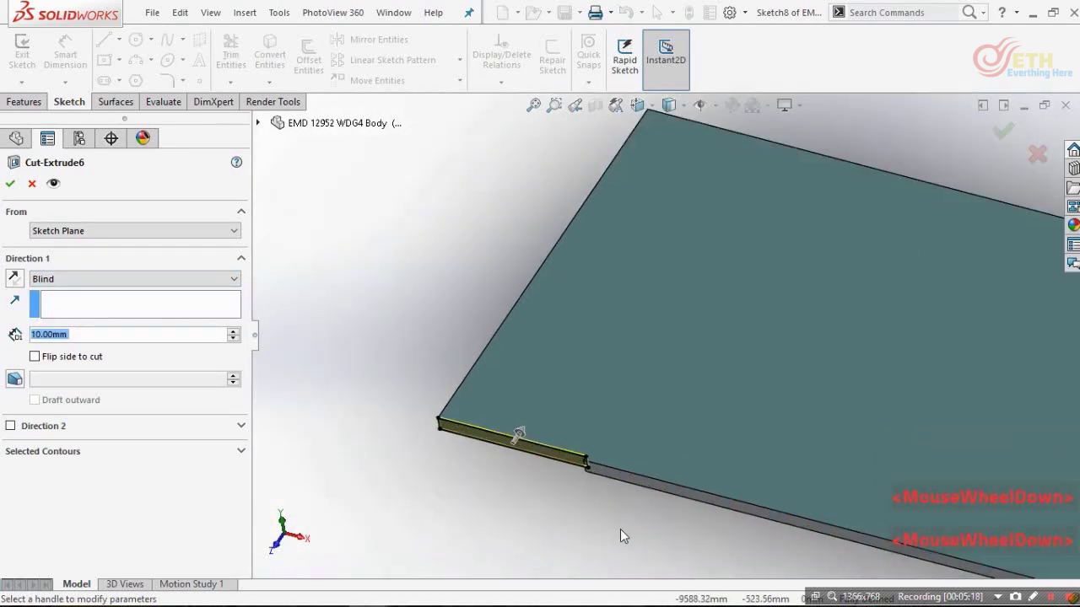
scroll(510, 402, "up", 1)
scroll(663, 247, "down", 2)
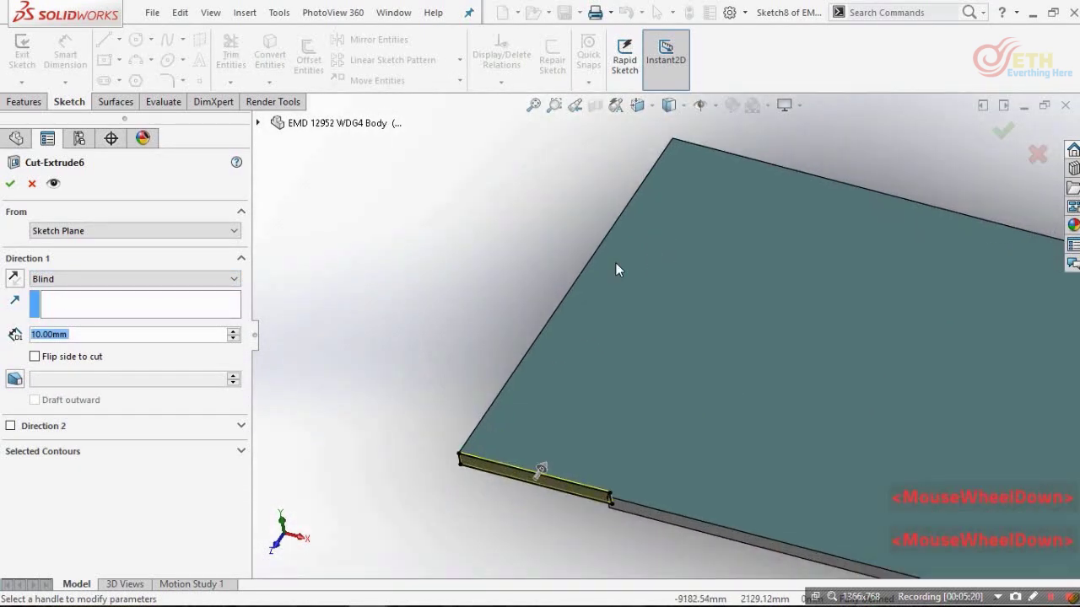
- Set the end condition of Cut-Extrude6 to Up To Next and accept the cut
left_click(56, 279)
left_click(65, 329)
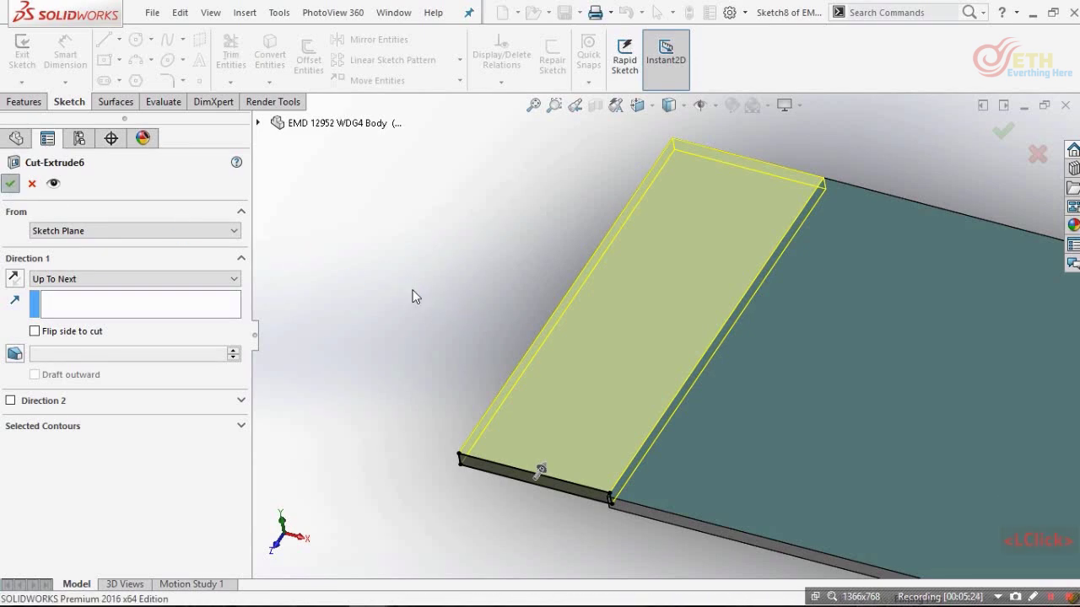
key("Return")
scroll(811, 415, "up", 4)
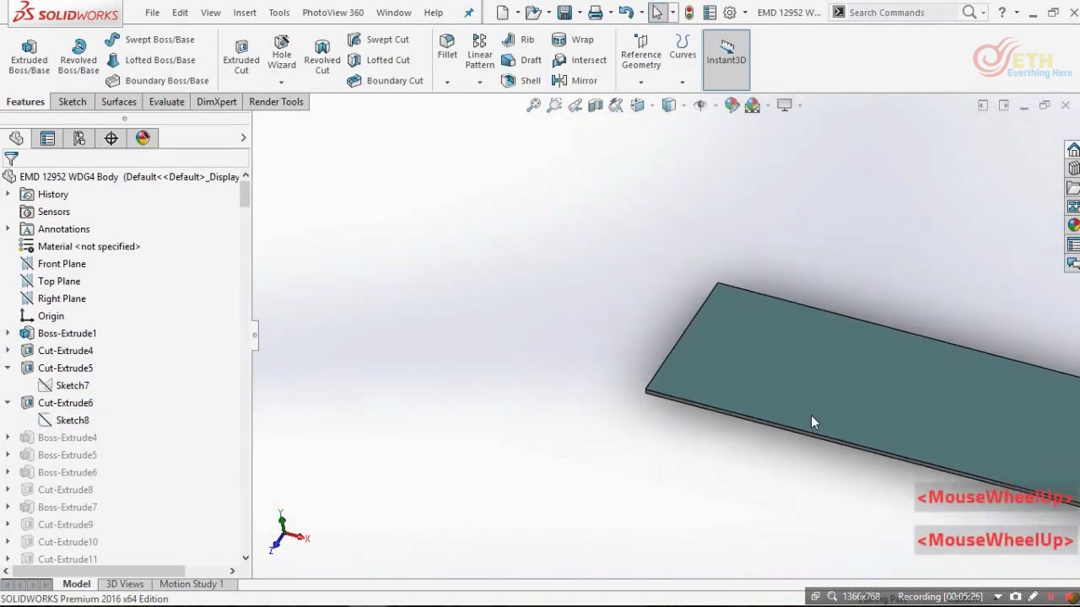
scroll(843, 400, "down", 2)
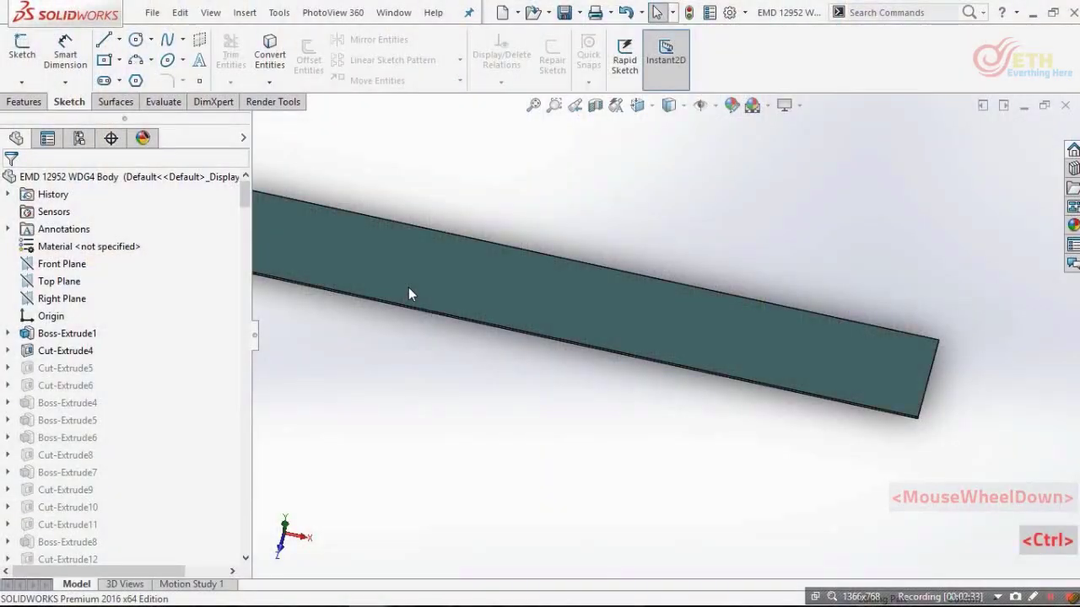
- Open Body.SLDPRT from the EMD__2 folder in For Tutorials as a reference model
key("ctrl+o")
left_click(540, 328)
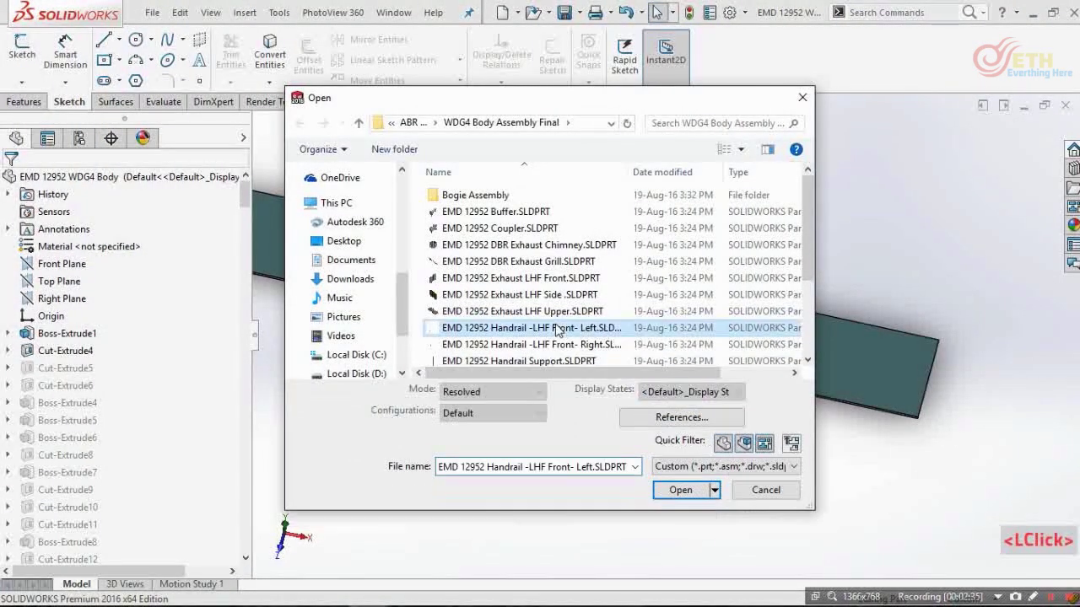
key("BackSpace")
key("BackSpace")
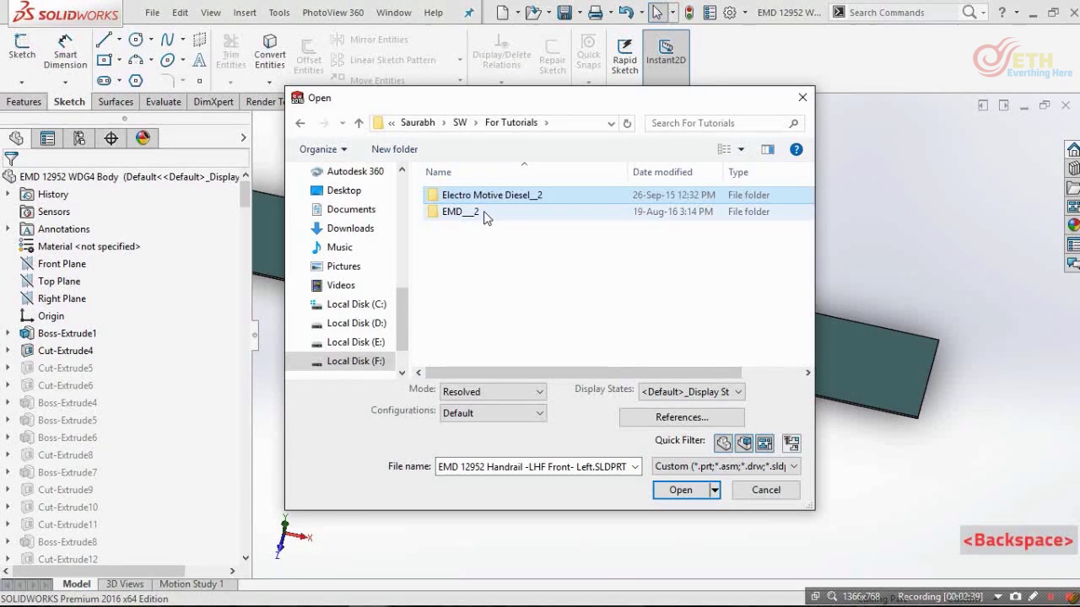
double_click(479, 213)
scroll(509, 244, "up", 2)
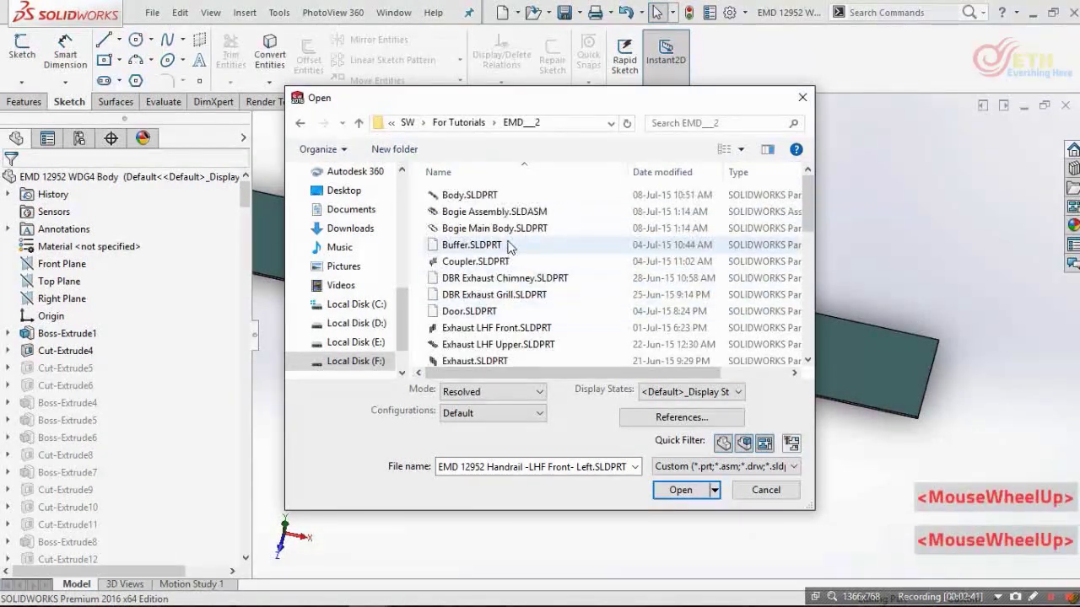
double_click(489, 195)
key("ctrl+Tab")
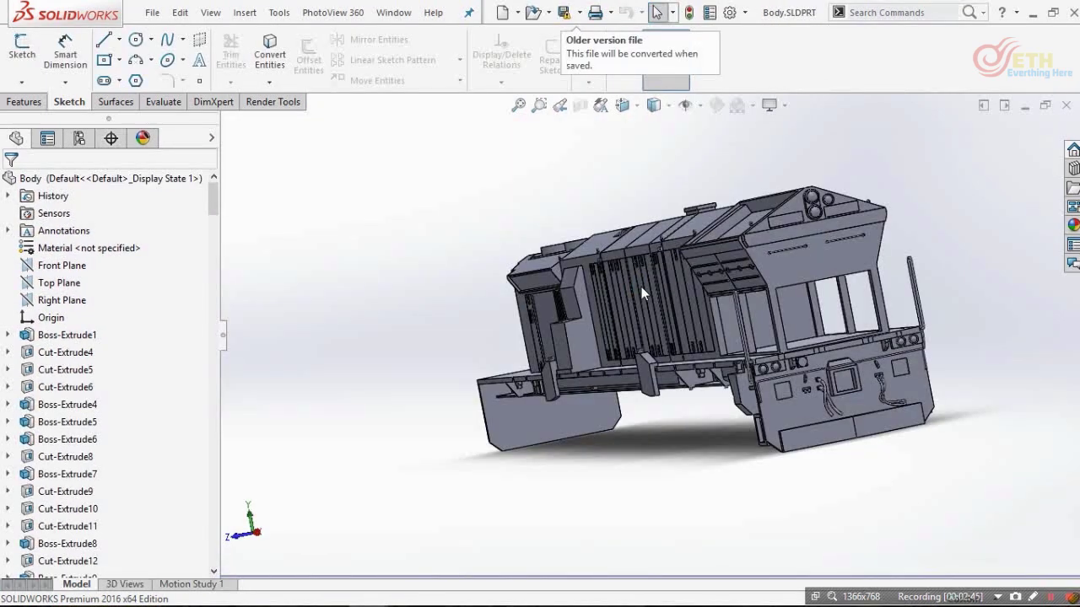
- Examine the angled front edge of the floor plate on the finished body, and return to the EMD 12952 WDG4 Body part
middle_click_drag(861, 318, 881, 356)
scroll(881, 357, "up", 1)
scroll(882, 362, "up", 3)
scroll(708, 369, "down", 3)
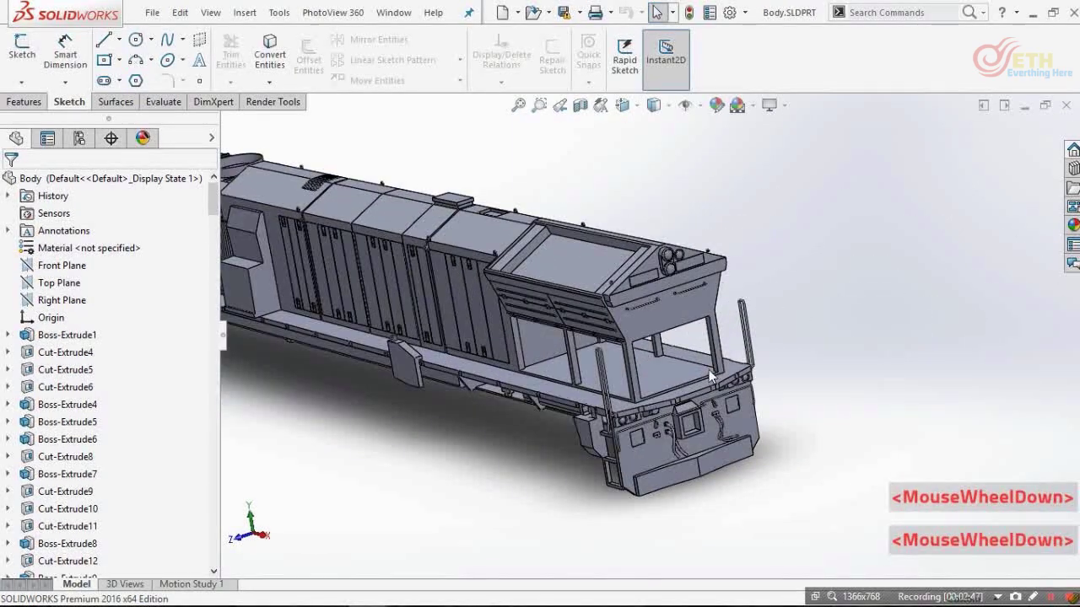
middle_click(666, 371)
scroll(628, 382, "down", 3)
scroll(629, 382, "down", 2)
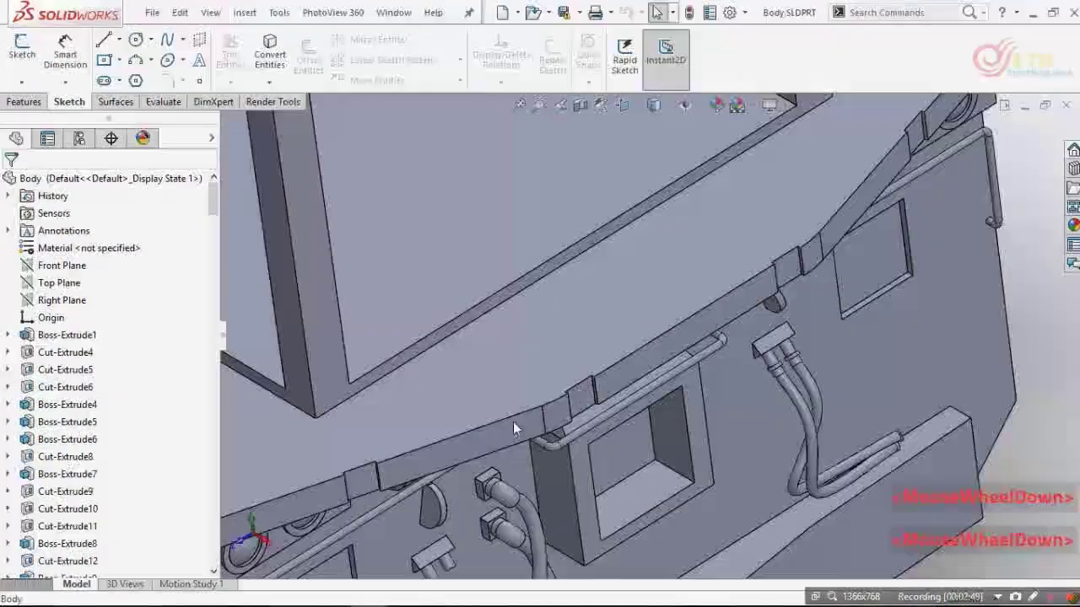
left_click(620, 397)
scroll(810, 360, "up", 2)
middle_click_drag(809, 360, 861, 363)
scroll(861, 364, "down", 2)
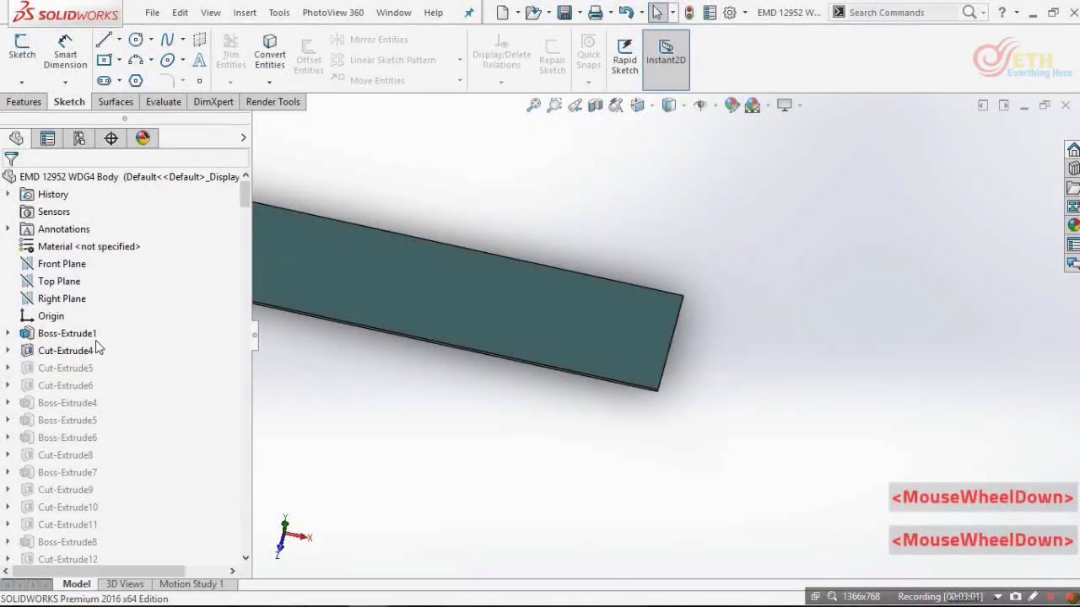
- Open Sketch7 of Cut-Extrude5 for editing and view it normal to the base plate's top face
left_click(78, 368)
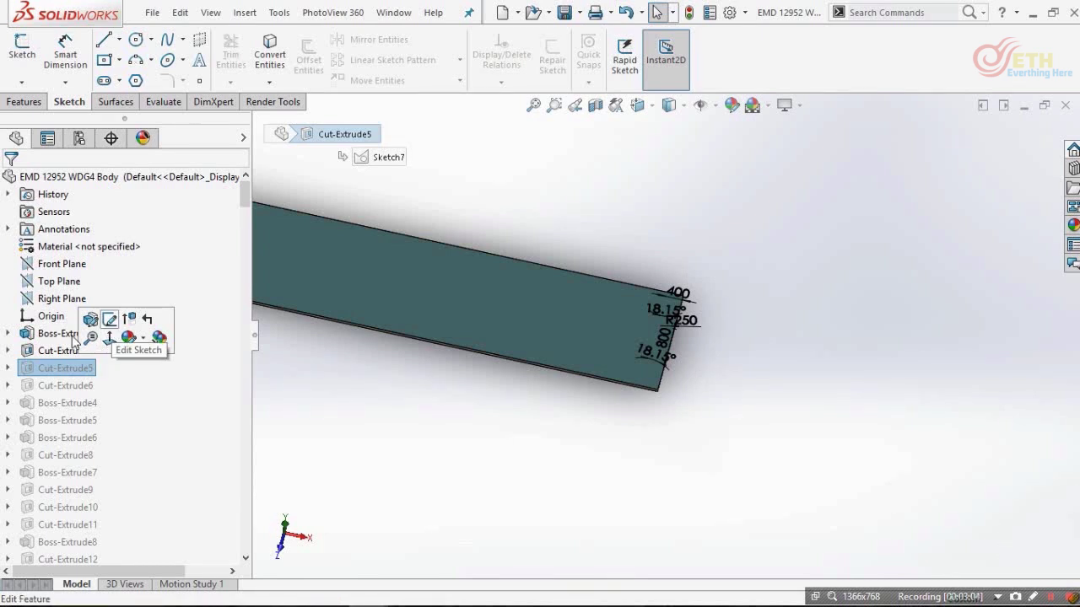
left_click(108, 319)
scroll(624, 365, "down", 2)
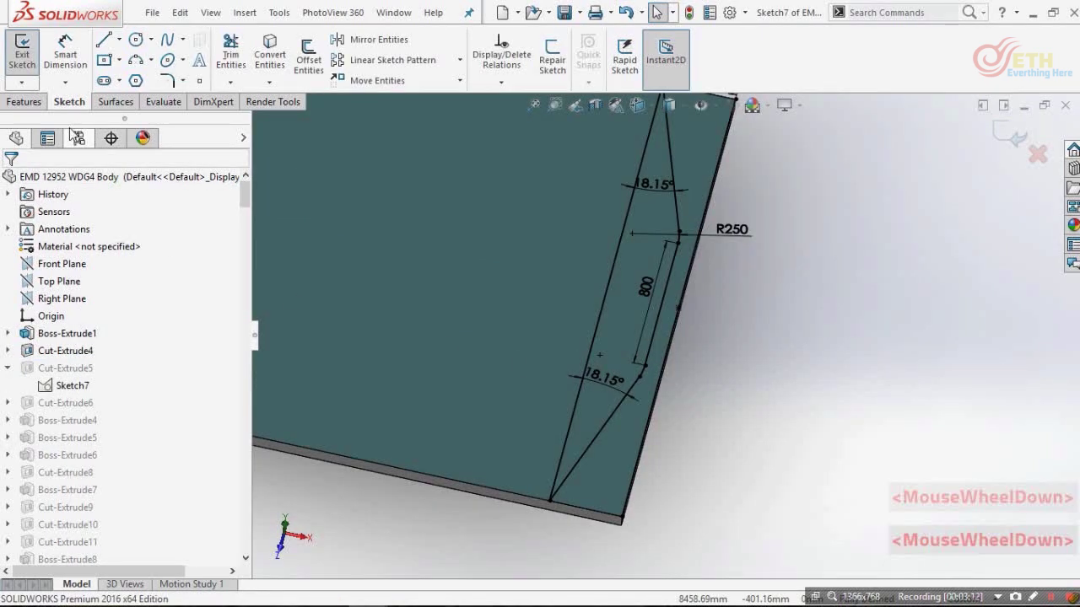
left_click(25, 101)
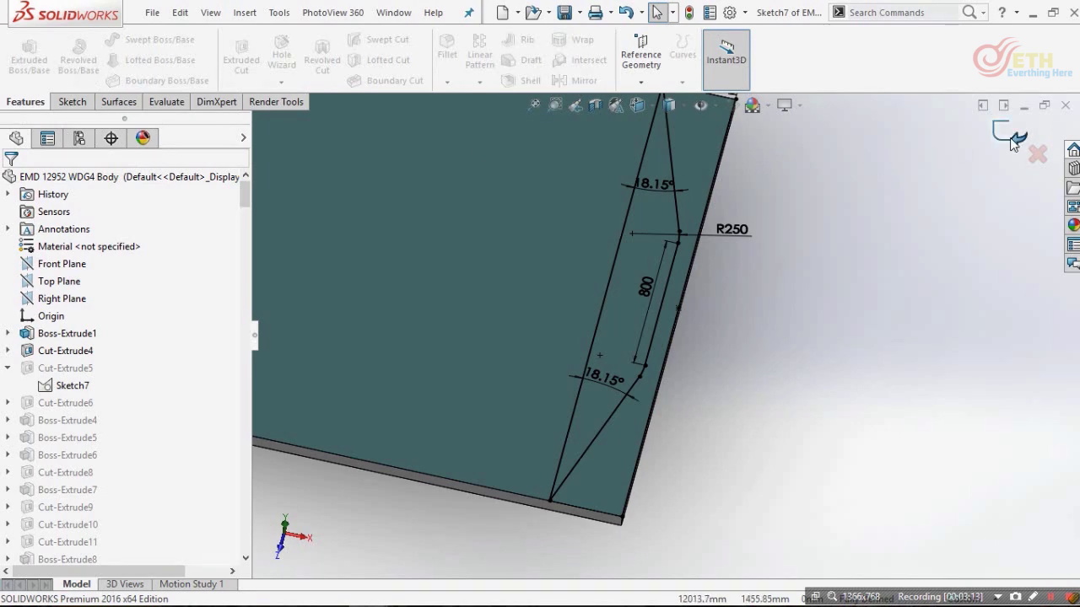
scroll(666, 291, "up", 2)
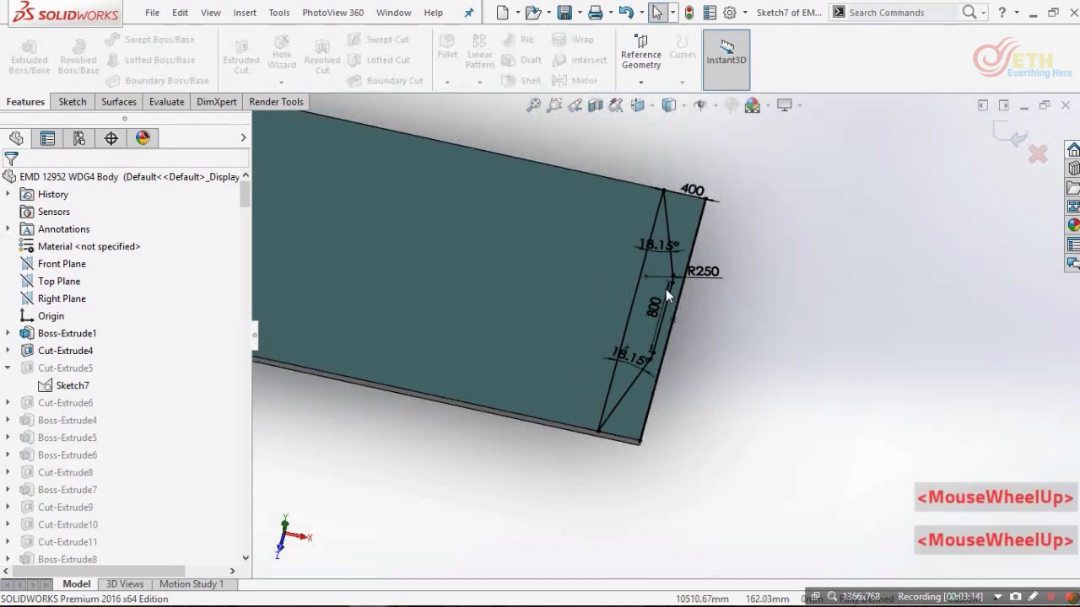
left_click(805, 321)
key("ctrl+8")
scroll(799, 398, "down", 2)
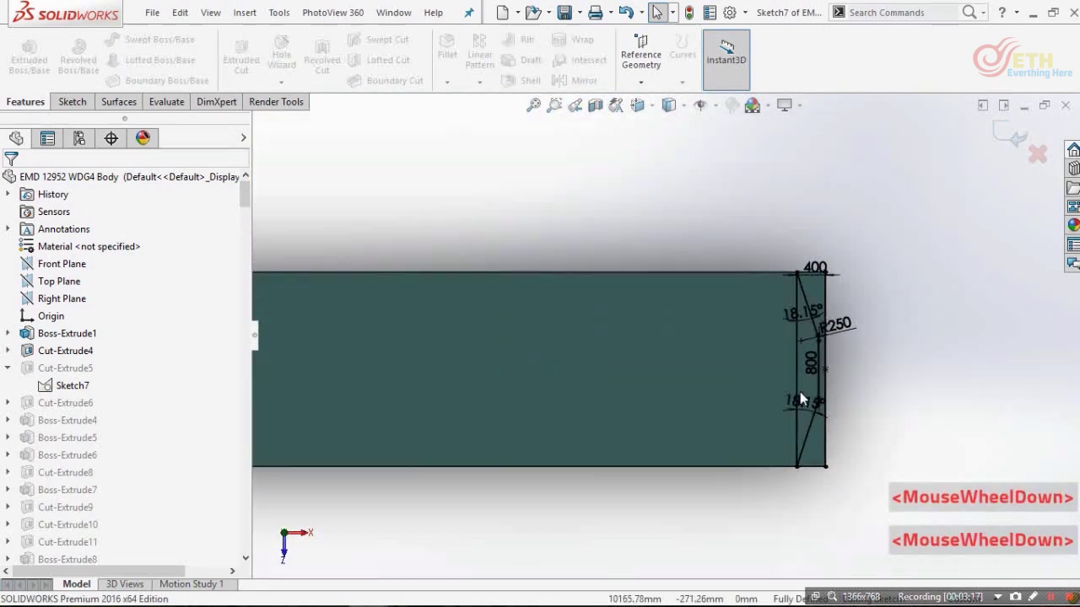
- Move the 800 mm dimension beyond the plate's end and the lower 18.15° dimension inward over the plate
scroll(807, 398, "down", 3)
scroll(854, 310, "up", 1)
scroll(861, 305, "down", 2)
left_click_drag(725, 350, 828, 350)
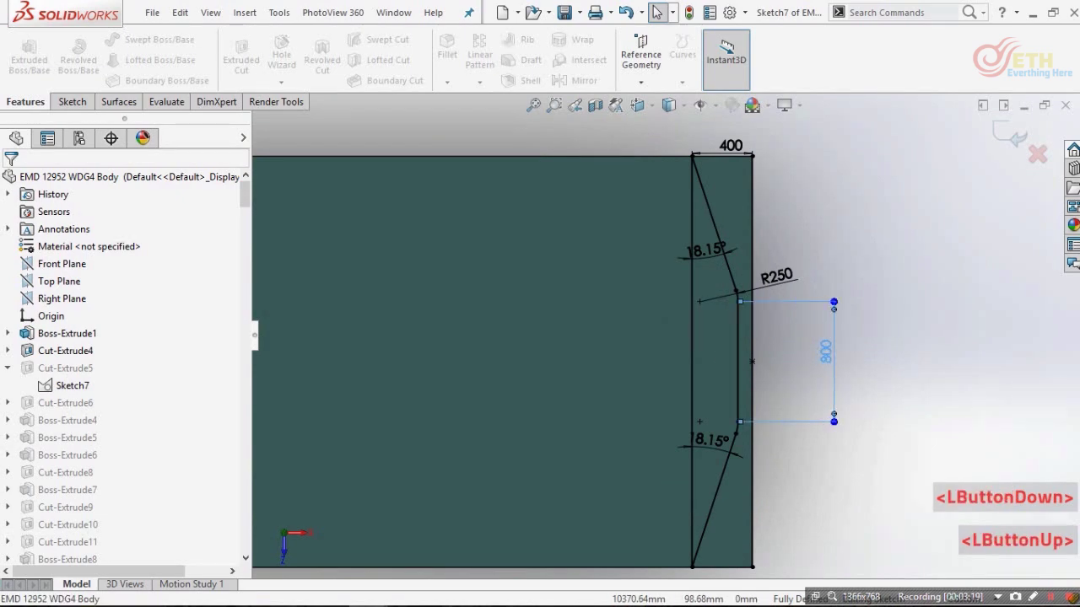
left_click(906, 337)
scroll(754, 399, "up", 2)
scroll(651, 387, "down", 2)
left_click_drag(651, 387, 588, 373)
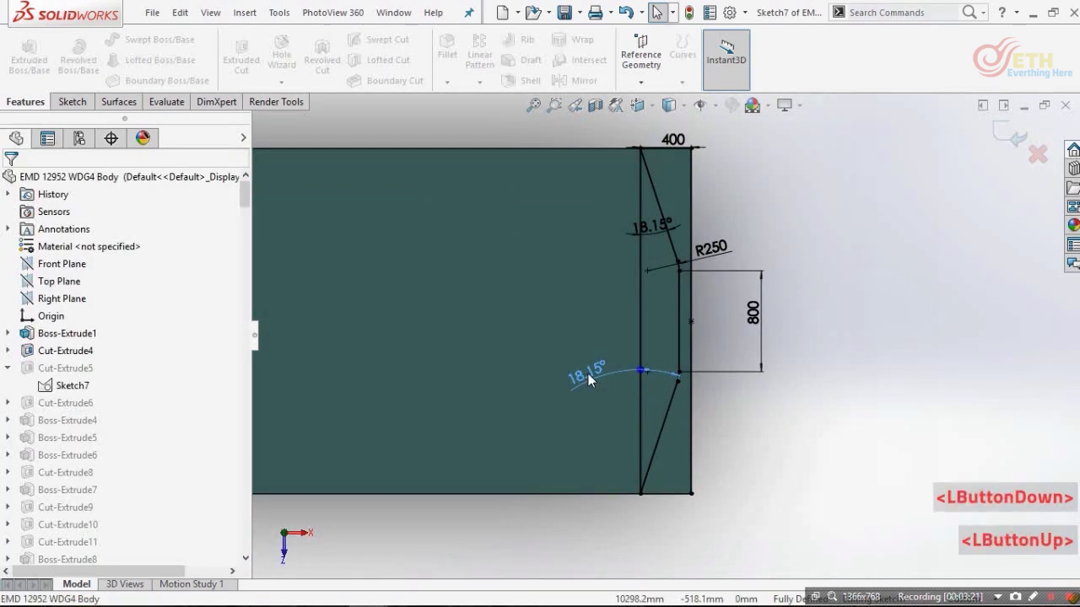
- Move the upper 18.15° dimension inward over the plate and the R250 dimension beyond its end, and exit Sketch7
left_click(644, 210)
left_click_drag(649, 225, 567, 245)
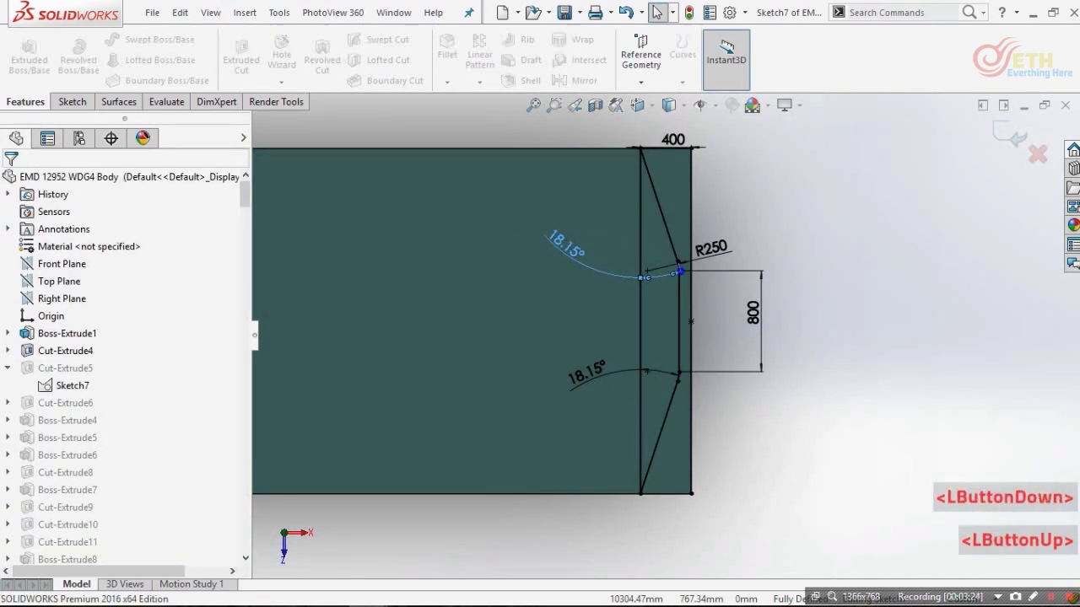
left_click_drag(711, 247, 715, 222)
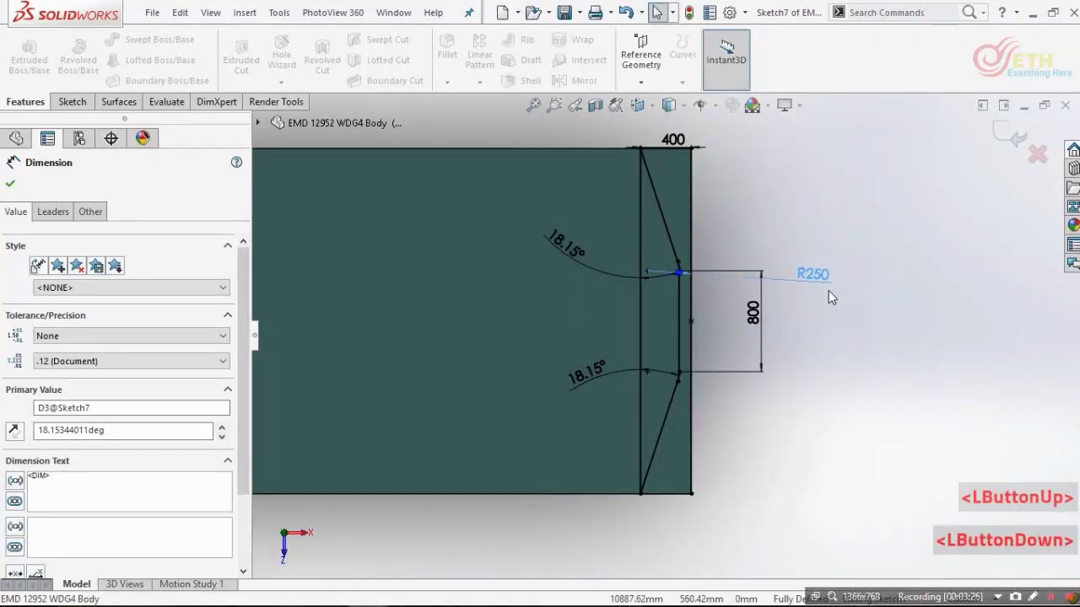
left_click_drag(828, 297, 853, 290)
left_click(1000, 242)
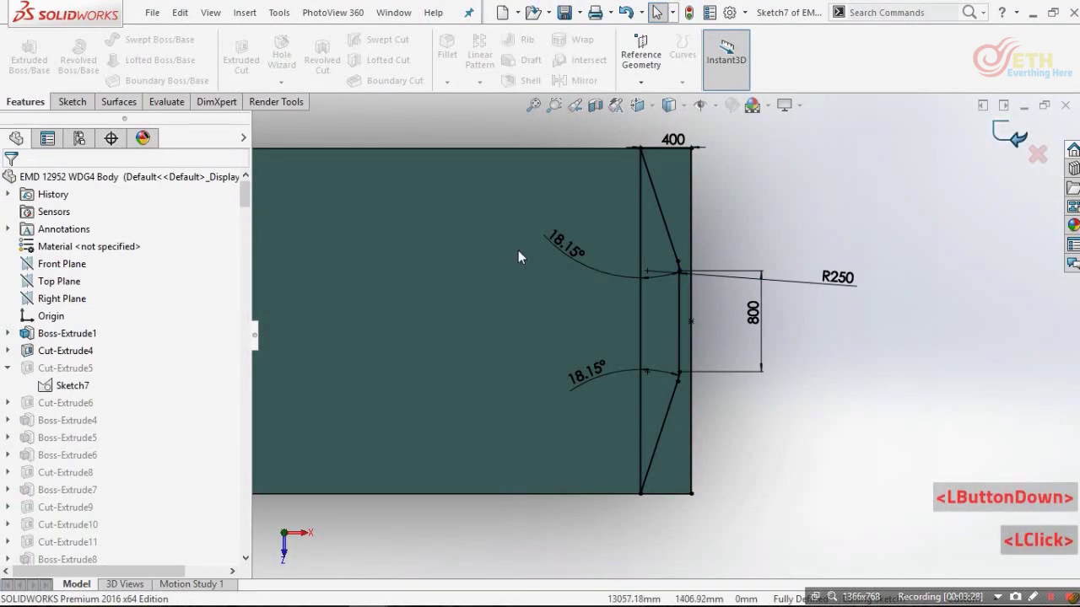
- Open the Cut-Extrude5 feature for editing and examine the cut region at the plate's end in a 3D view
left_click(79, 371)
left_click(94, 334)
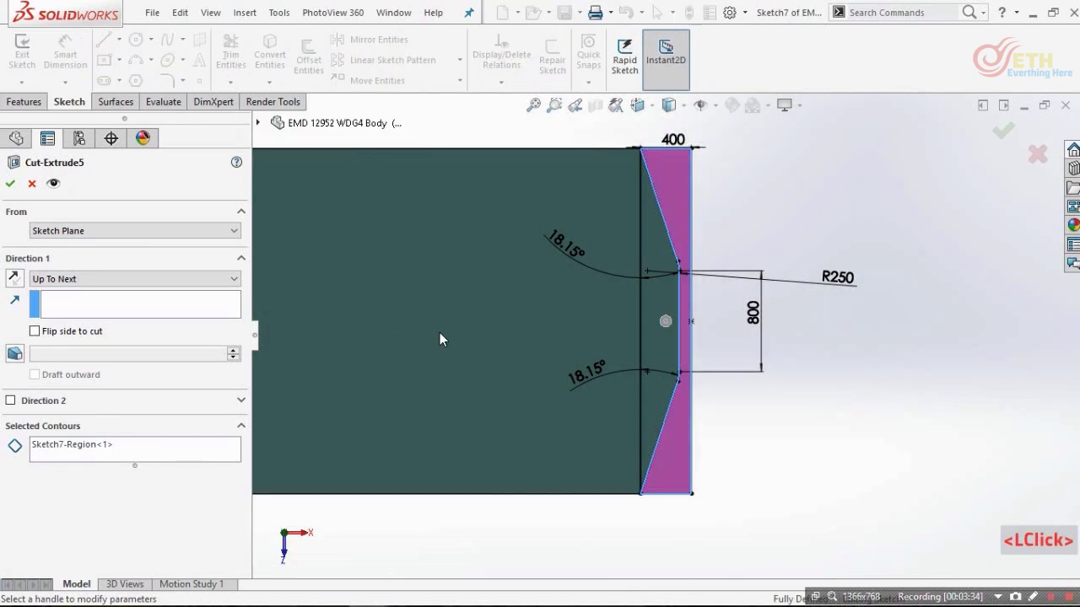
middle_click_drag(440, 333, 391, 211)
scroll(636, 325, "down", 1)
scroll(629, 325, "up", 2)
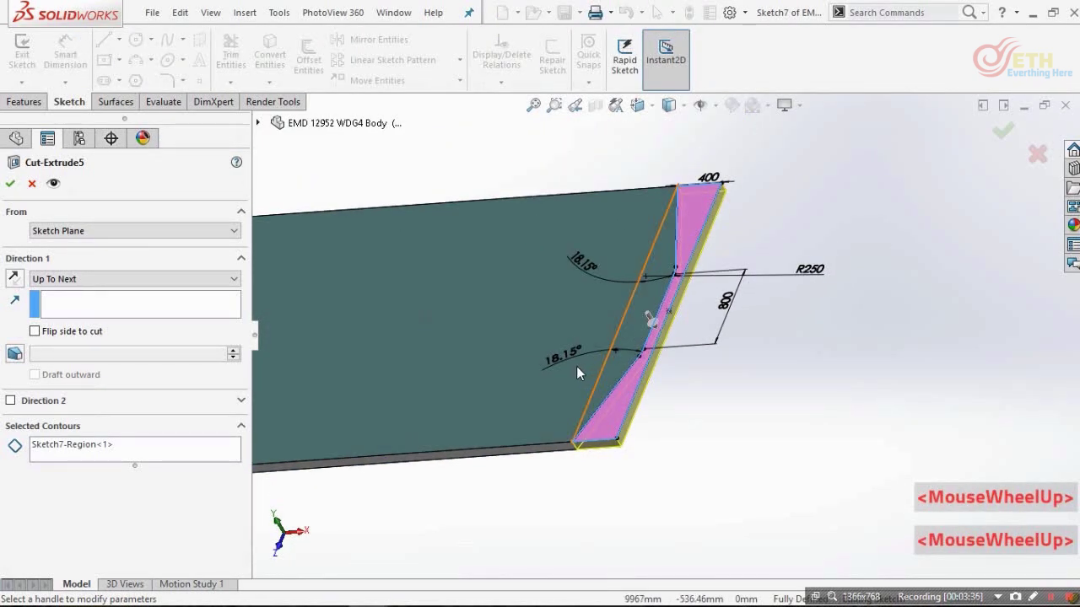
left_click(25, 101)
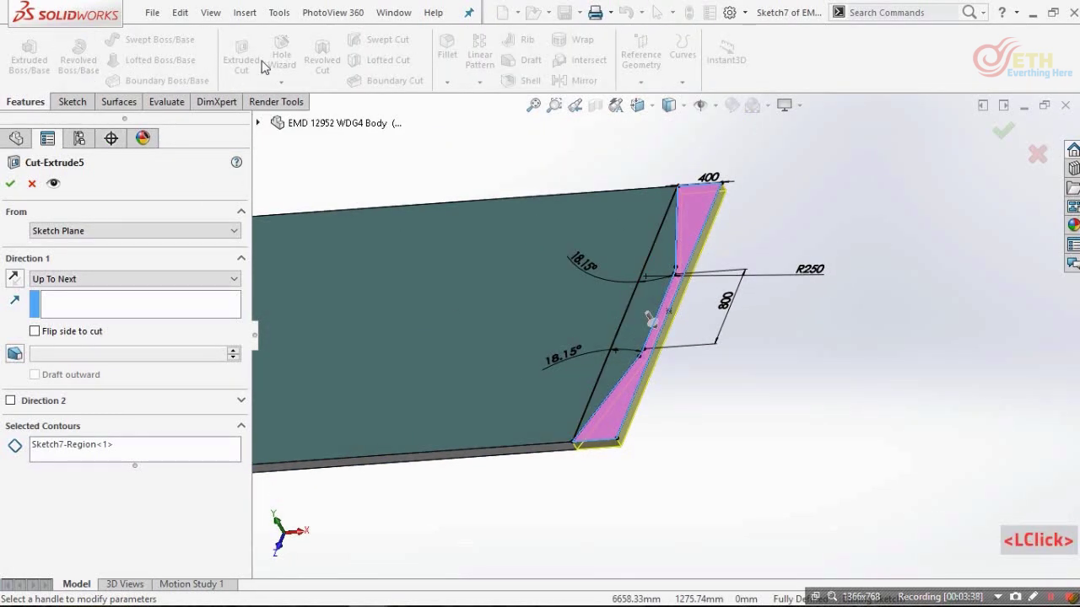
scroll(646, 346, "down", 2)
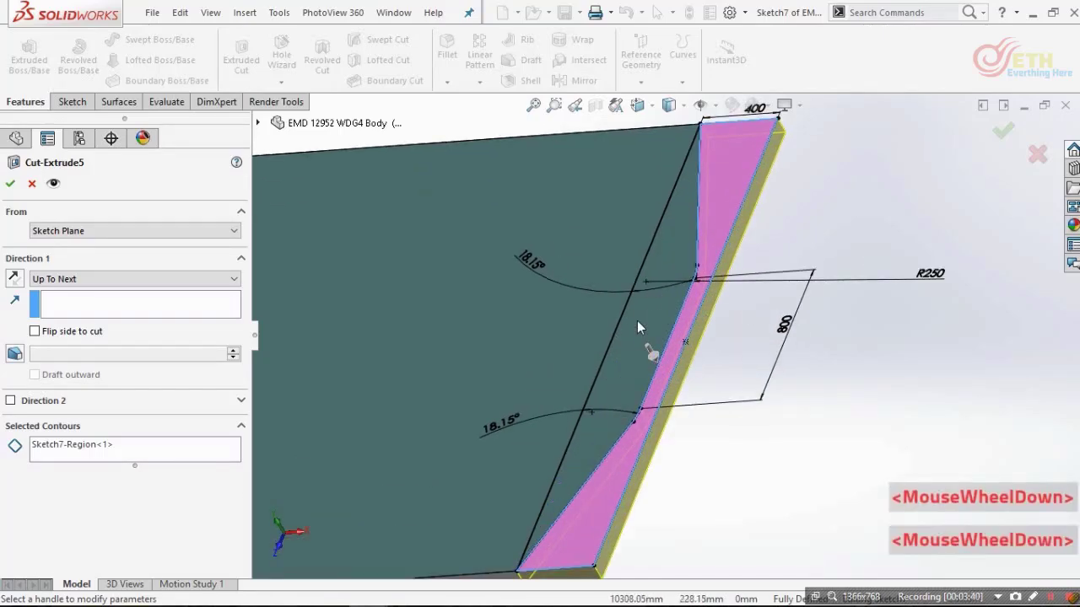
scroll(650, 346, "up", 2)
middle_click_drag(650, 345, 671, 394)
scroll(621, 382, "down", 1)
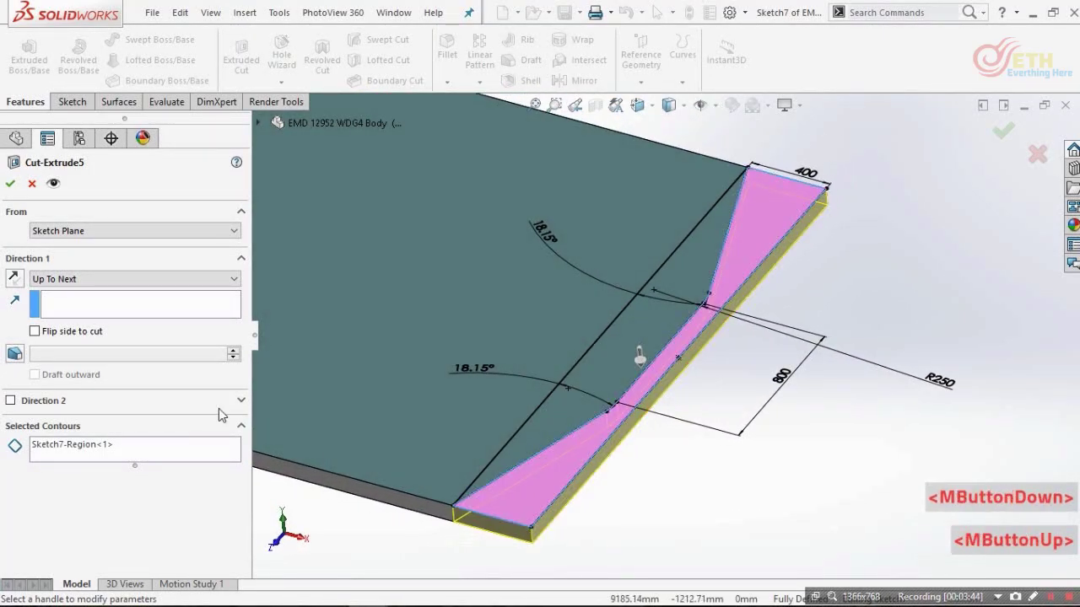
- Try a Blind end condition with a 20 mm depth on Cut-Extrude5
left_click(90, 279)
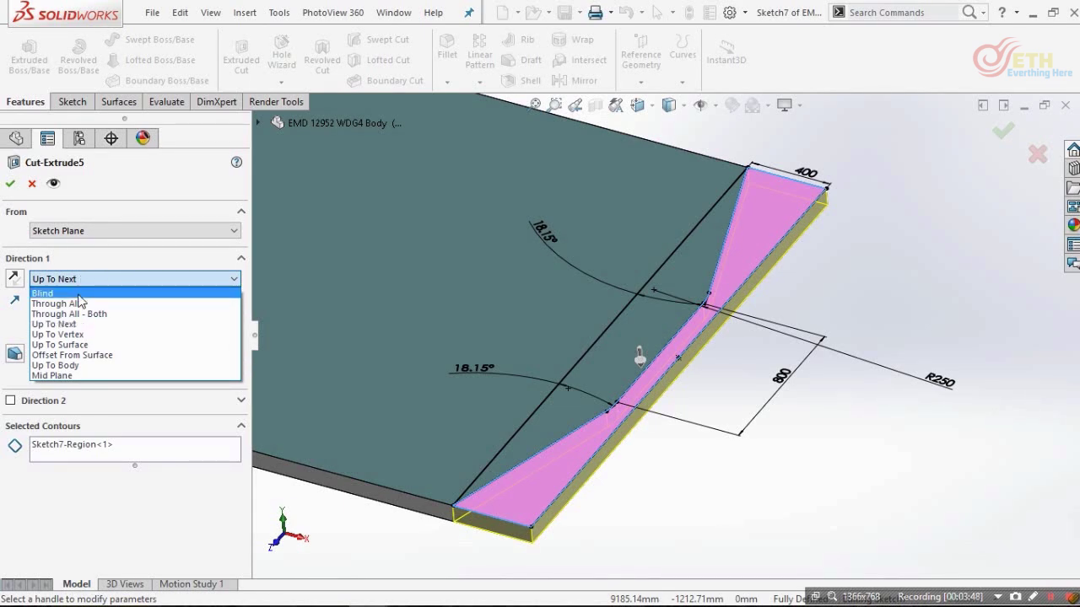
left_click(42, 293)
scroll(561, 520, "down", 2)
scroll(561, 520, "down", 3)
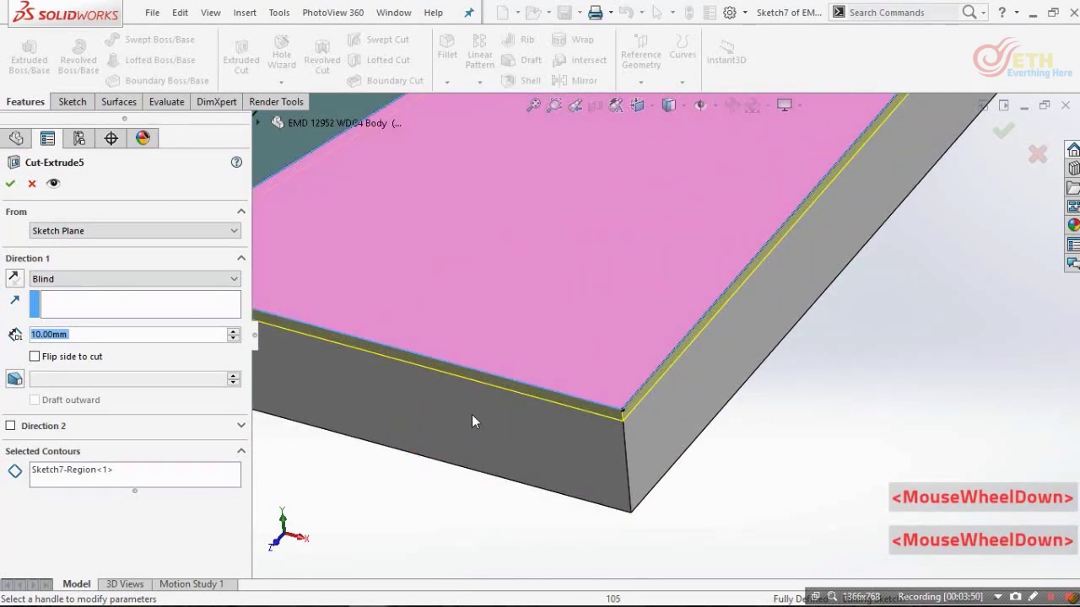
scroll(268, 335, "up", 1)
scroll(153, 332, "up", 2)
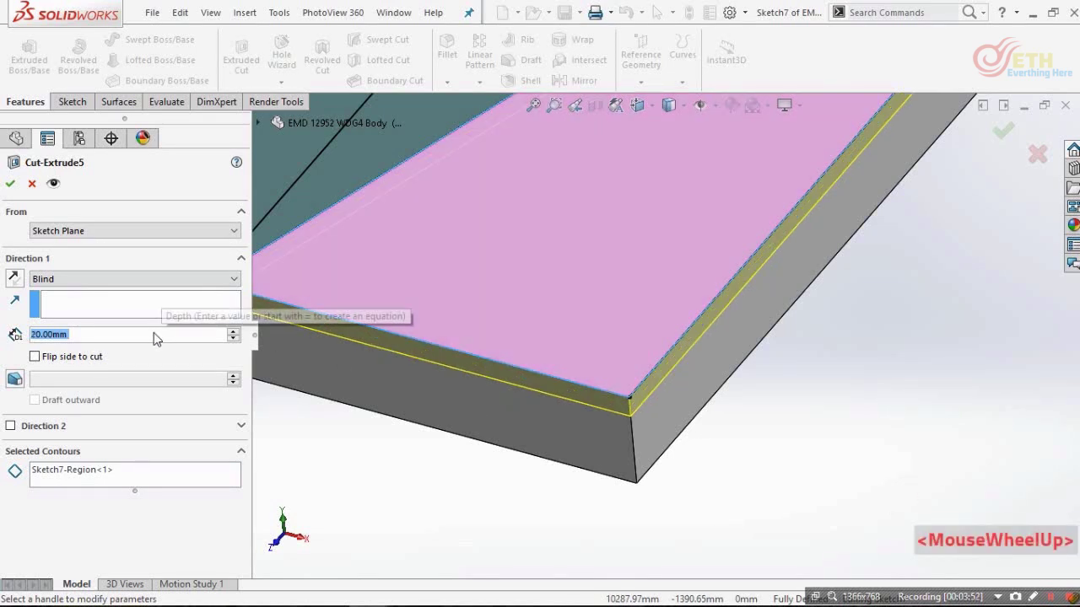
scroll(153, 332, "down", 2)
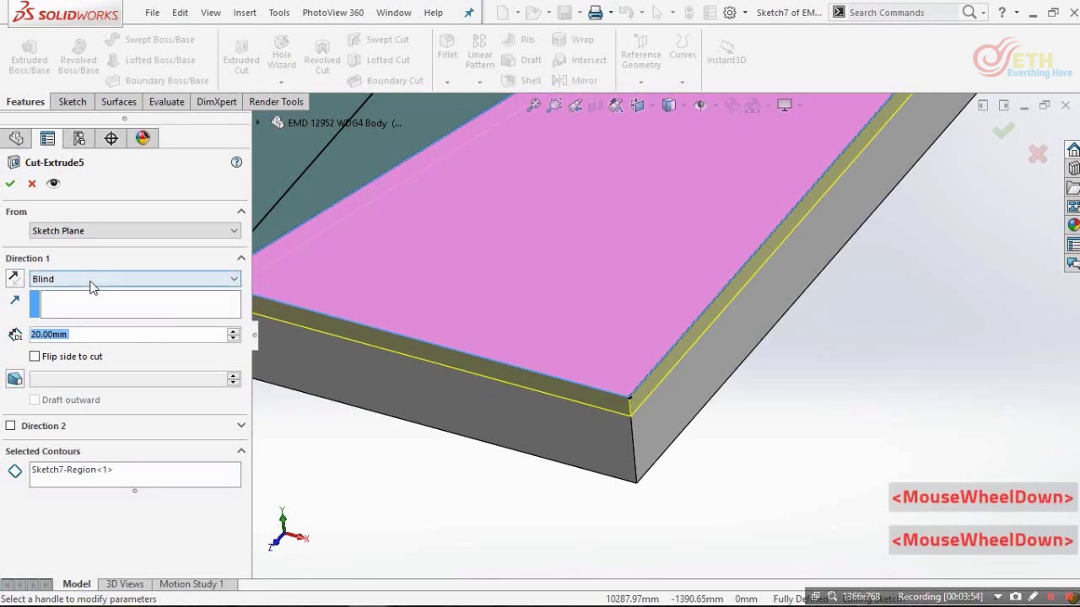
- Set the end condition of Cut-Extrude5 to Up To Next and accept the cut
left_click(93, 279)
left_click(76, 326)
scroll(581, 467, "up", 1)
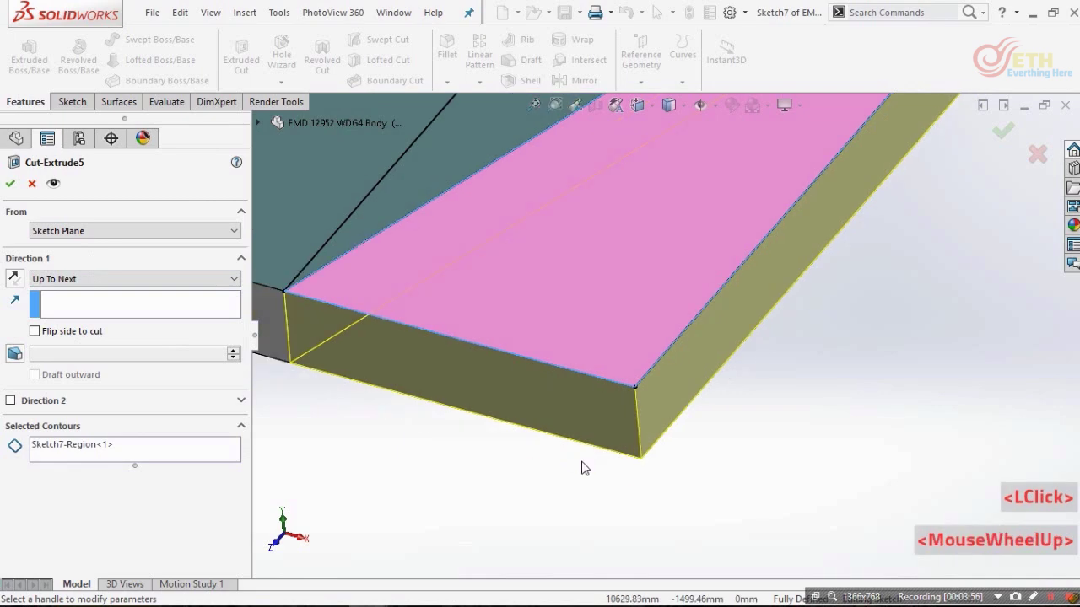
scroll(583, 397, "down", 2)
left_click(10, 184)
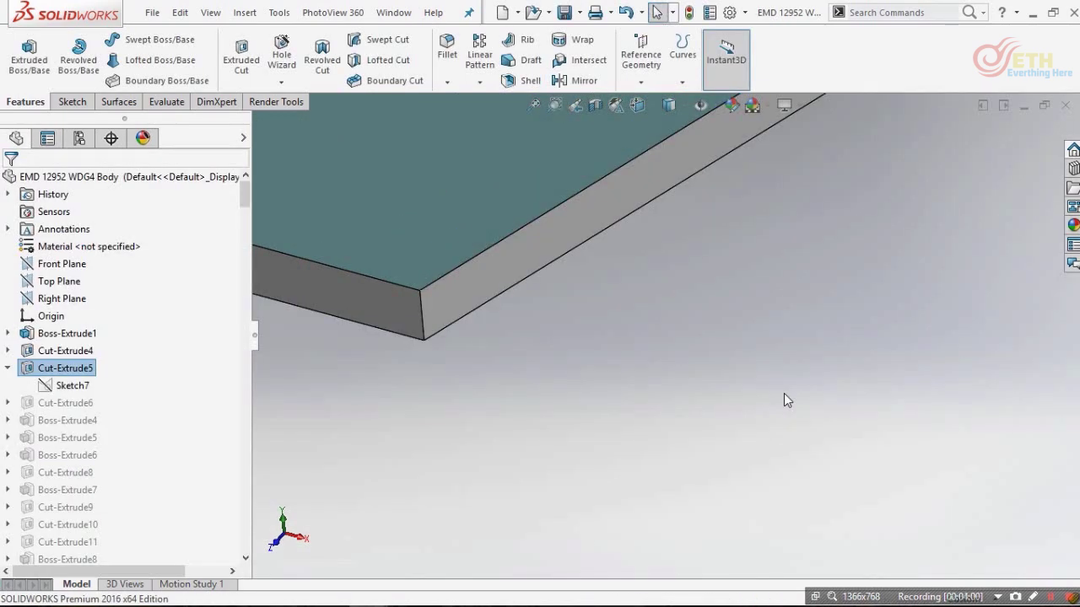
scroll(791, 303, "up", 1)
scroll(660, 289, "up", 1)
scroll(506, 278, "down", 2)
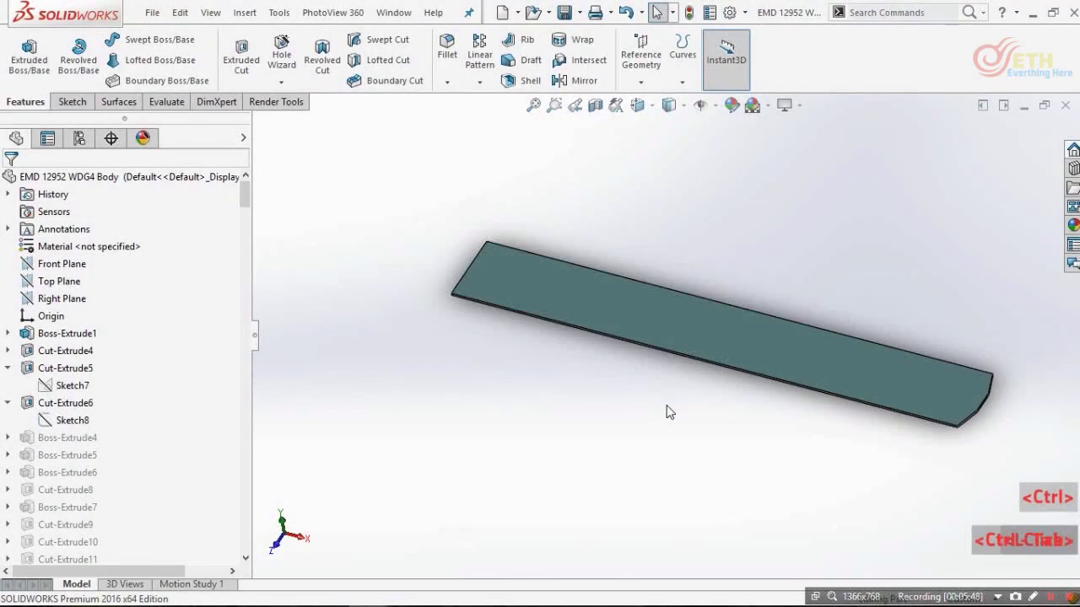
- Switch to the finished Body part and examine the end of its floor plate and the geometry of Cut-Extrude6
key("ctrl+Tab")
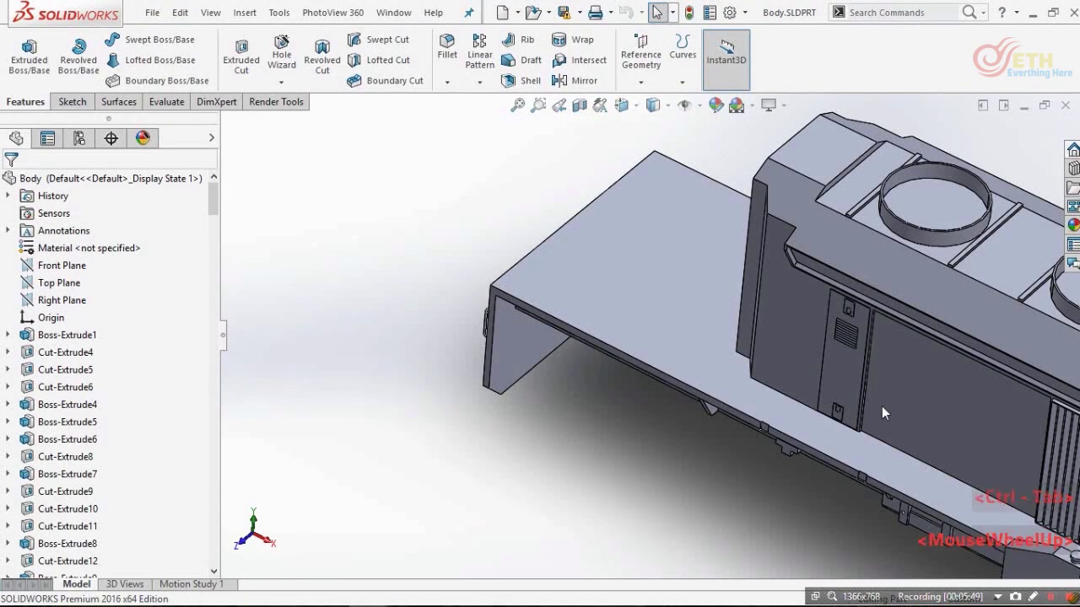
scroll(883, 406, "up", 4)
scroll(728, 405, "down", 2)
middle_click_drag(728, 405, 867, 375)
scroll(589, 271, "down", 3)
left_click(524, 323)
middle_click_drag(621, 328, 489, 342)
double_click(88, 387)
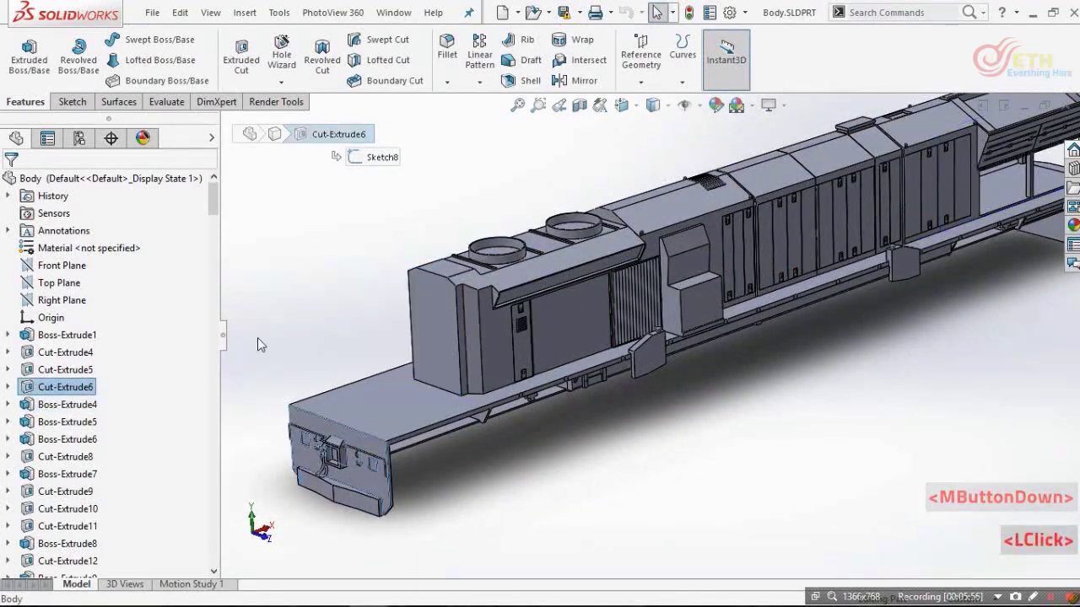
- Highlight Boss-Extrude4 on the finished body and examine the long hood block it forms
left_click(67, 405)
scroll(773, 297, "up", 2)
middle_click_drag(773, 302, 708, 403)
left_click(711, 405)
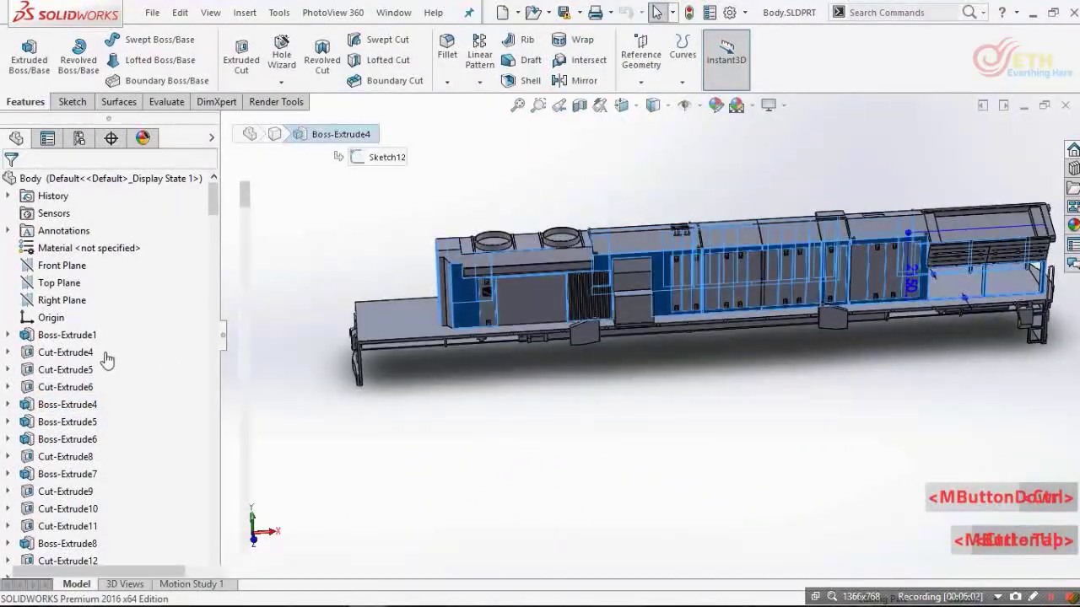
- Return to the EMD 12952 WDG4 Body part, examine Boss-Extrude4's rectangular sketch normal to the plate, and close the feature
key("ctrl+Tab")
key("ctrl+8")
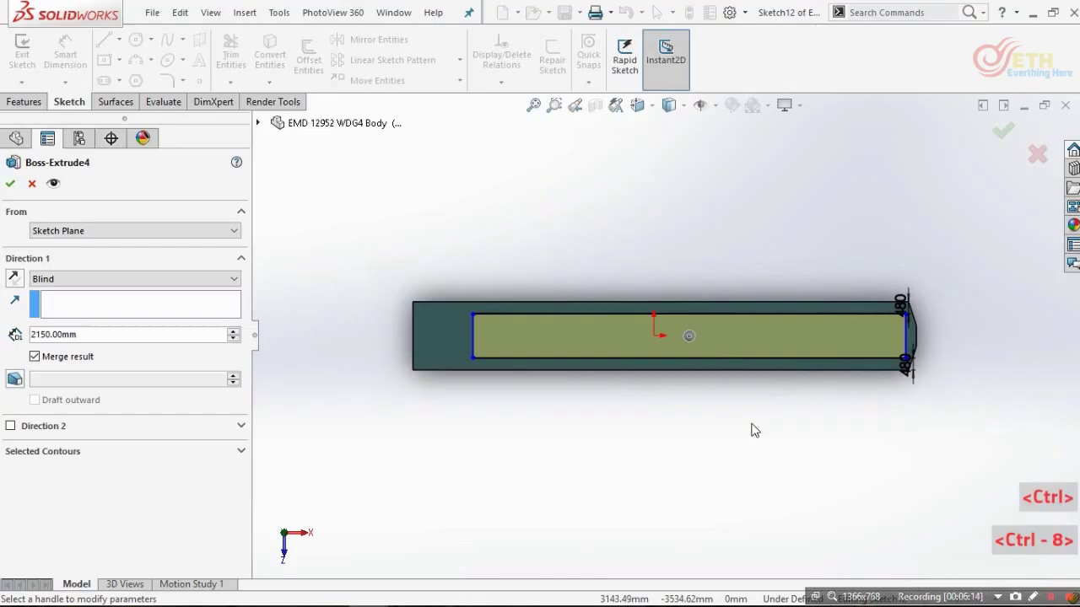
scroll(617, 343, "down", 2)
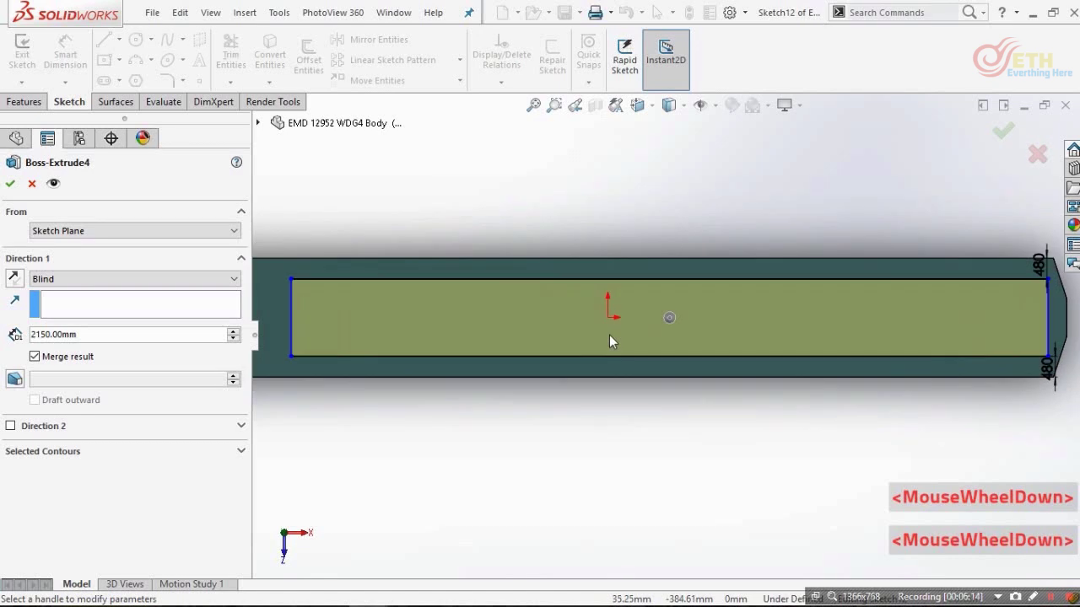
scroll(796, 335, "up", 1)
scroll(796, 335, "down", 1)
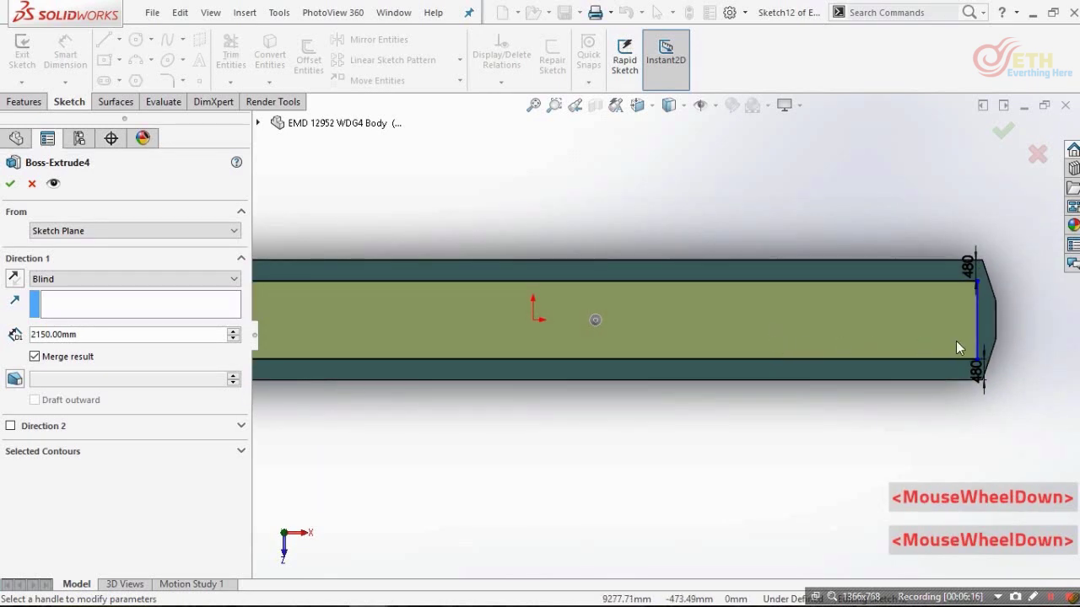
scroll(937, 328, "down", 3)
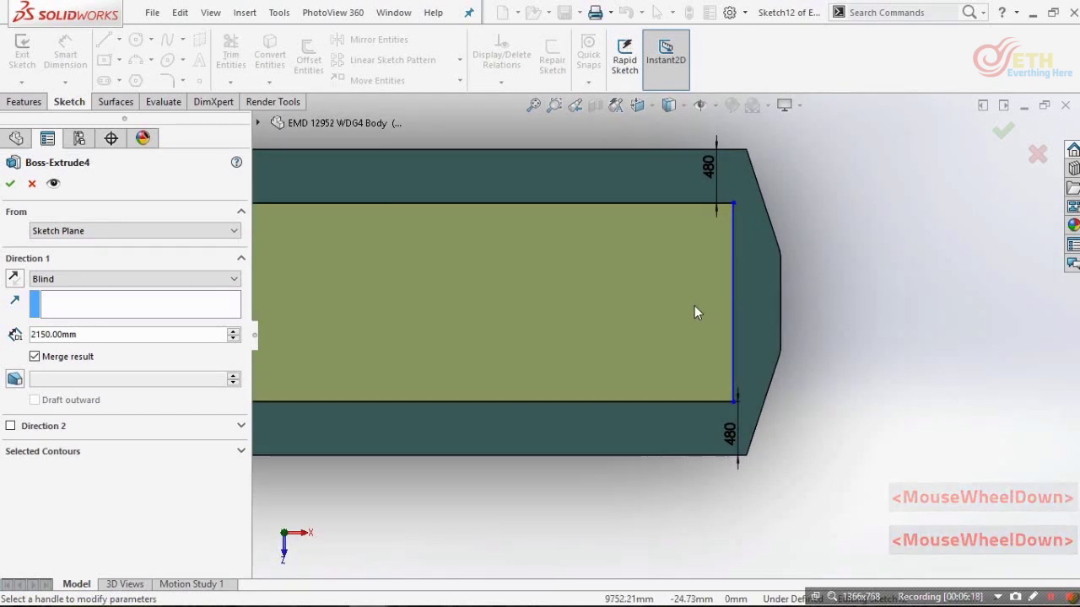
scroll(548, 325, "up", 2)
scroll(472, 320, "down", 1)
scroll(441, 316, "up", 1)
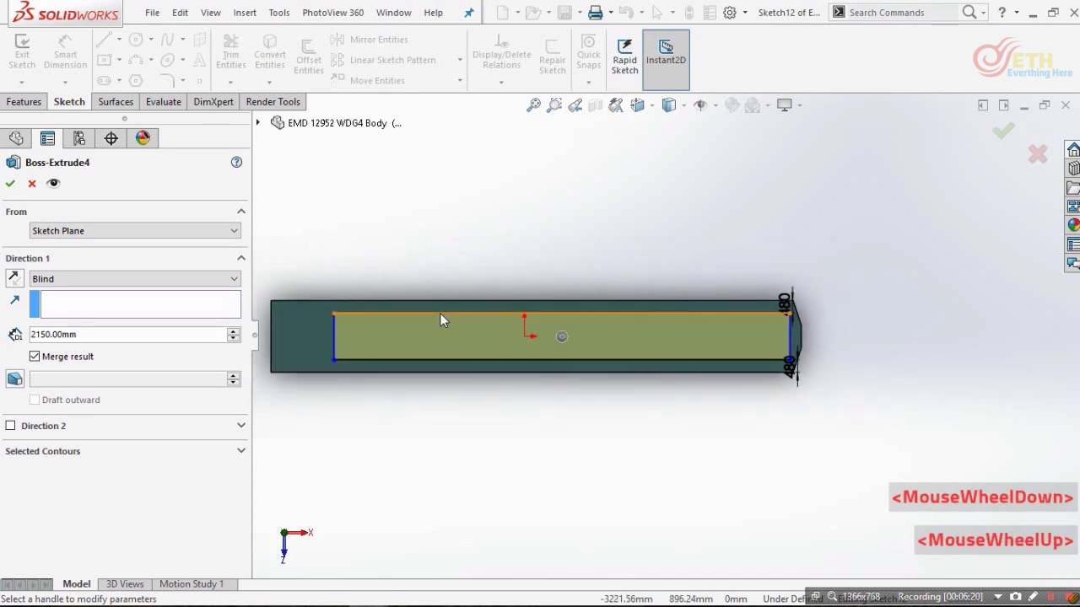
scroll(931, 216, "down", 2)
left_click(1036, 155)
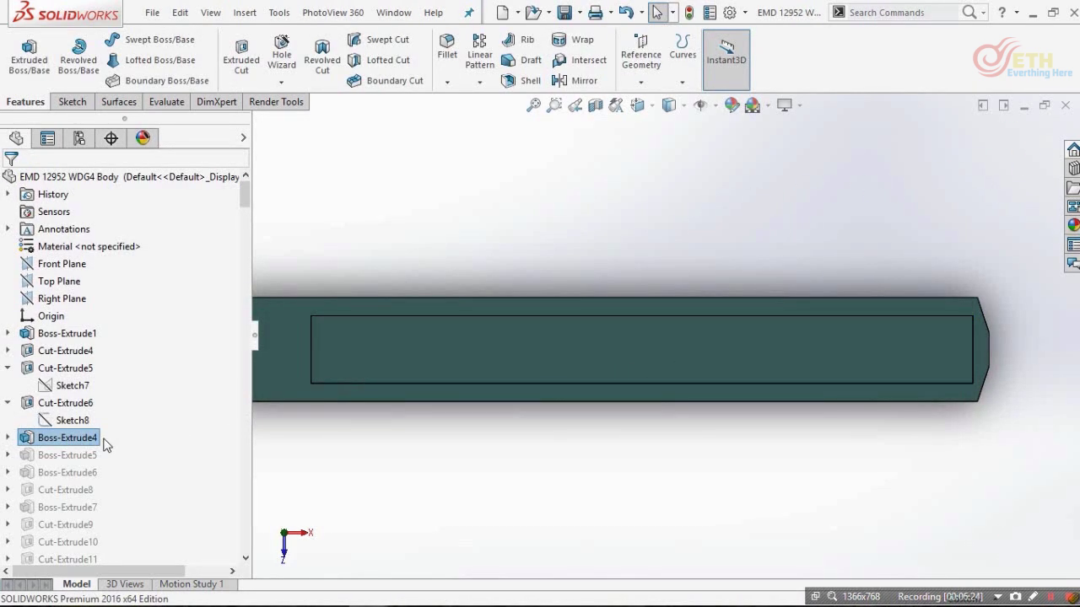
- Reopen Boss-Extrude4 for editing, check its Blind 2150 mm extrusion above the base plate, and accept the feature
scroll(590, 338, "up", 3)
scroll(666, 321, "down", 1)
middle_click_drag(665, 322, 646, 271)
left_click(482, 407)
left_click(71, 437)
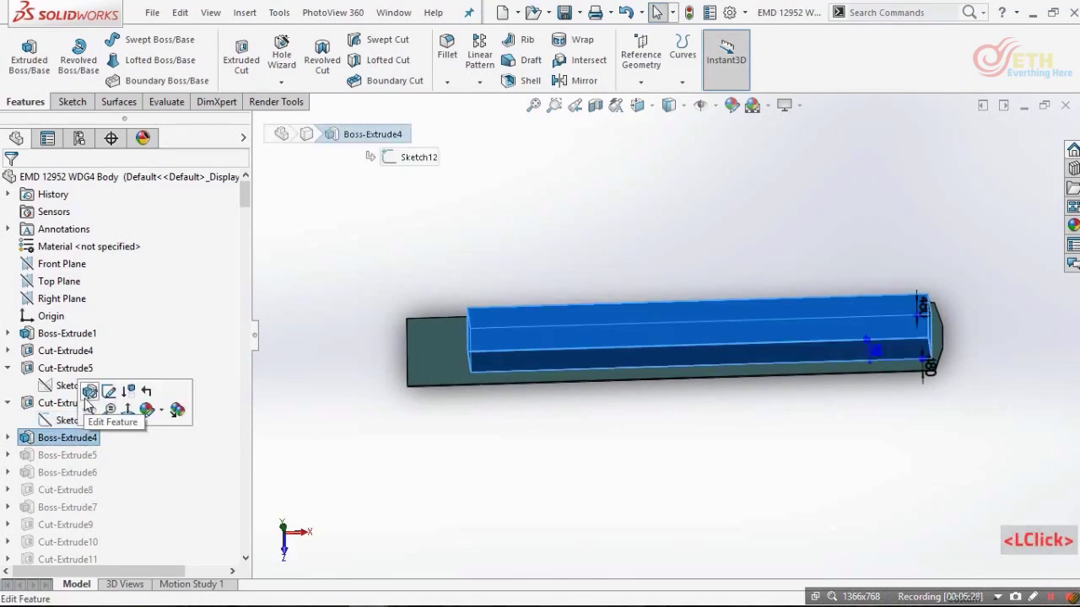
left_click(90, 404)
left_click(470, 324)
mouse_move(660, 356)
middle_mouse_down()
mouse_move(625, 212)
mouse_move(717, 309)
middle_mouse_up()
scroll(695, 321, "down", 2)
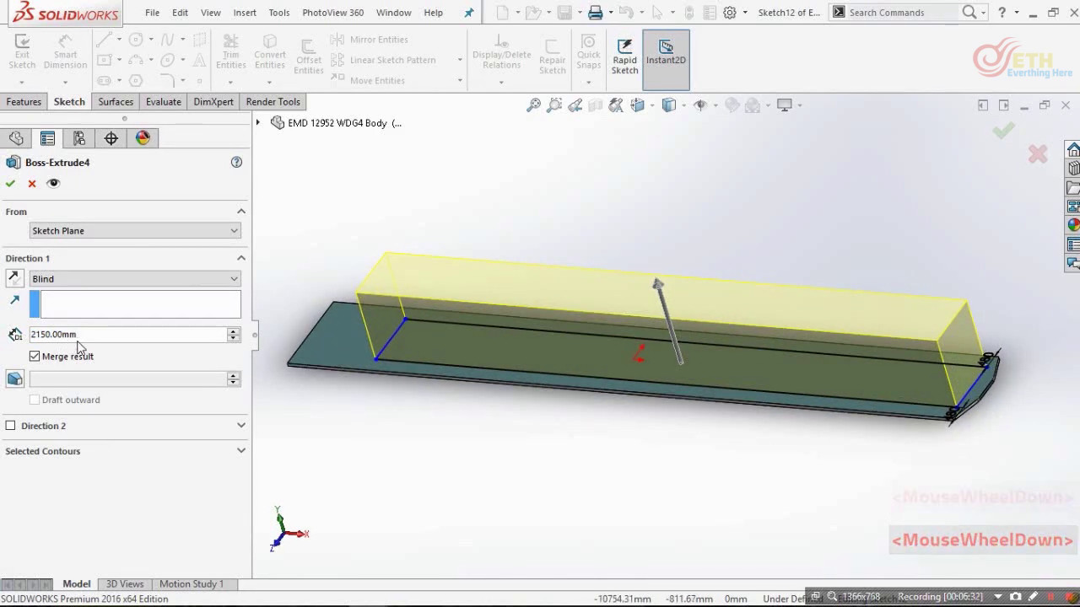
middle_click_drag(409, 405, 629, 337)
scroll(697, 346, "down", 2)
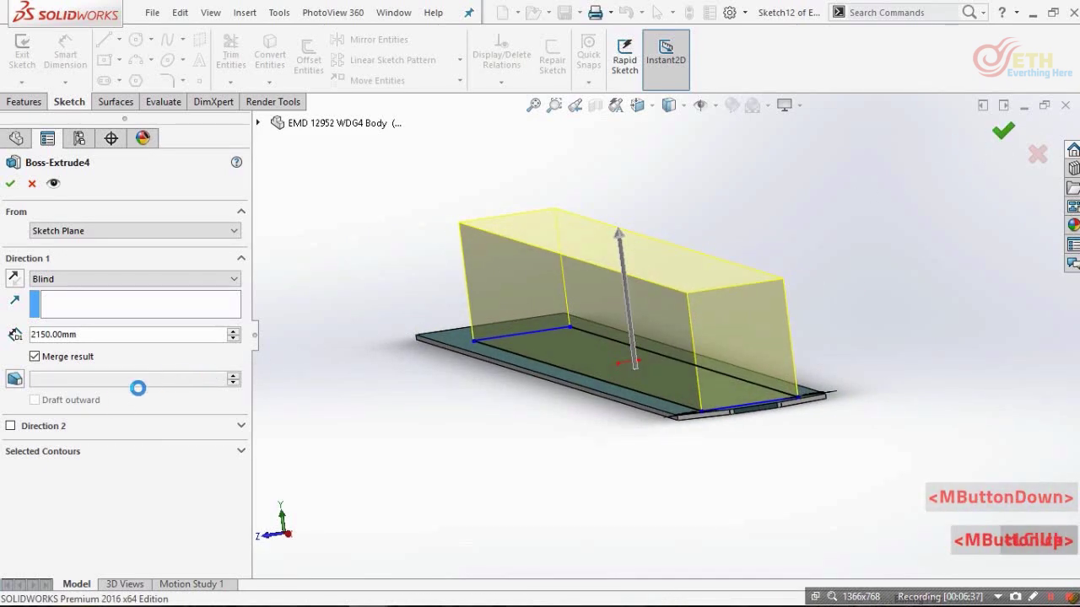
key("Return")
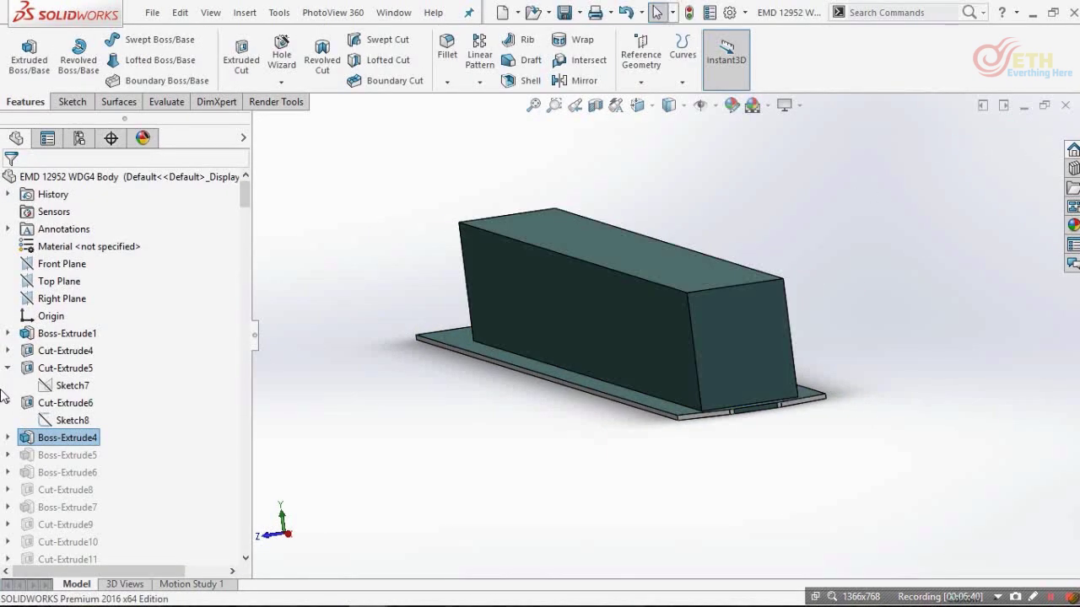
- Highlight Boss-Extrude5 on the finished Body part, examine its roof and cab-end shape, and return to the EMD part
scroll(51, 317, "down", 2)
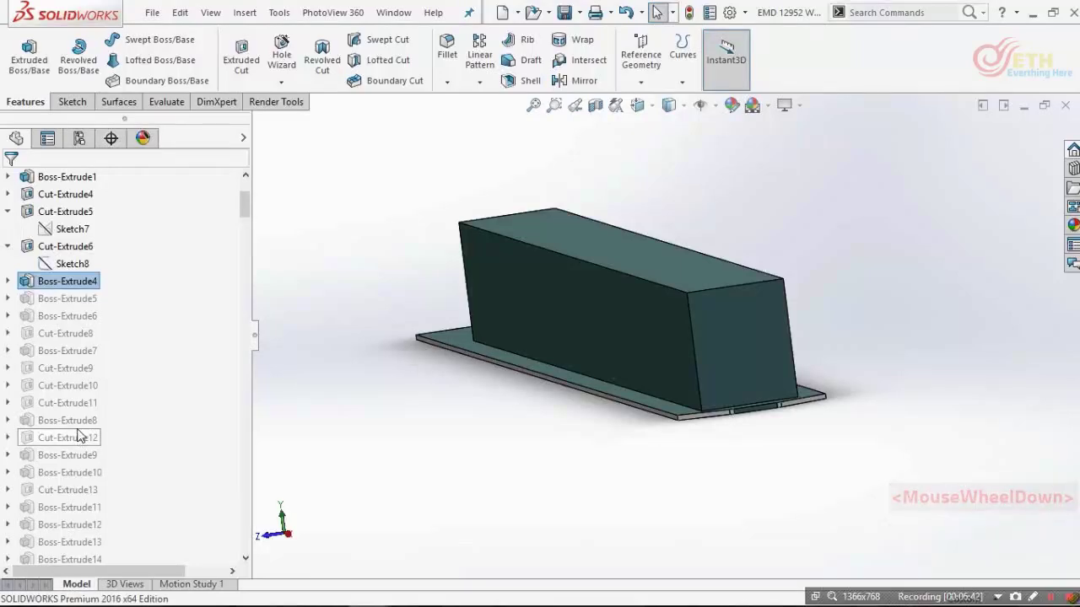
key("ctrl+Tab")
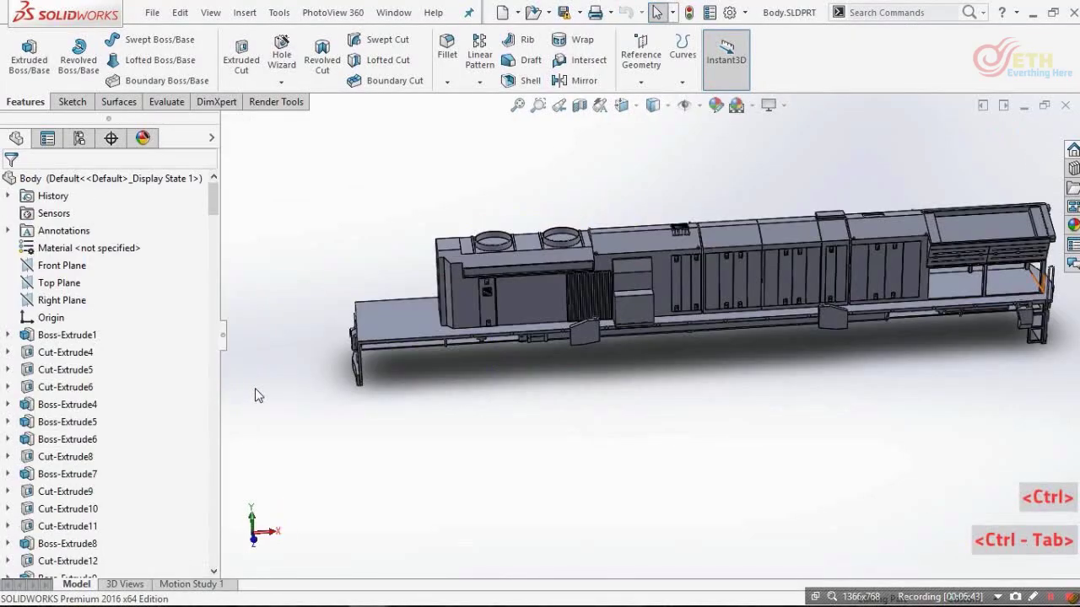
left_click(67, 422)
scroll(915, 301, "up", 2)
scroll(829, 291, "down", 2)
middle_click_drag(826, 291, 756, 289)
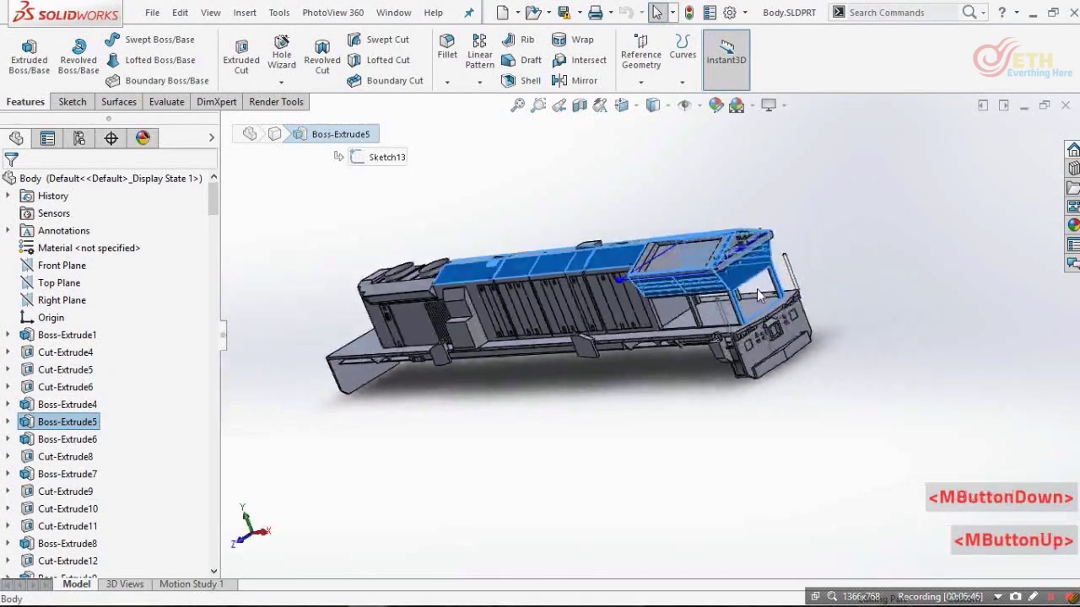
scroll(690, 262, "down", 5)
middle_click_drag(632, 265, 759, 278)
scroll(806, 278, "down", 3)
key("ctrl+Tab")
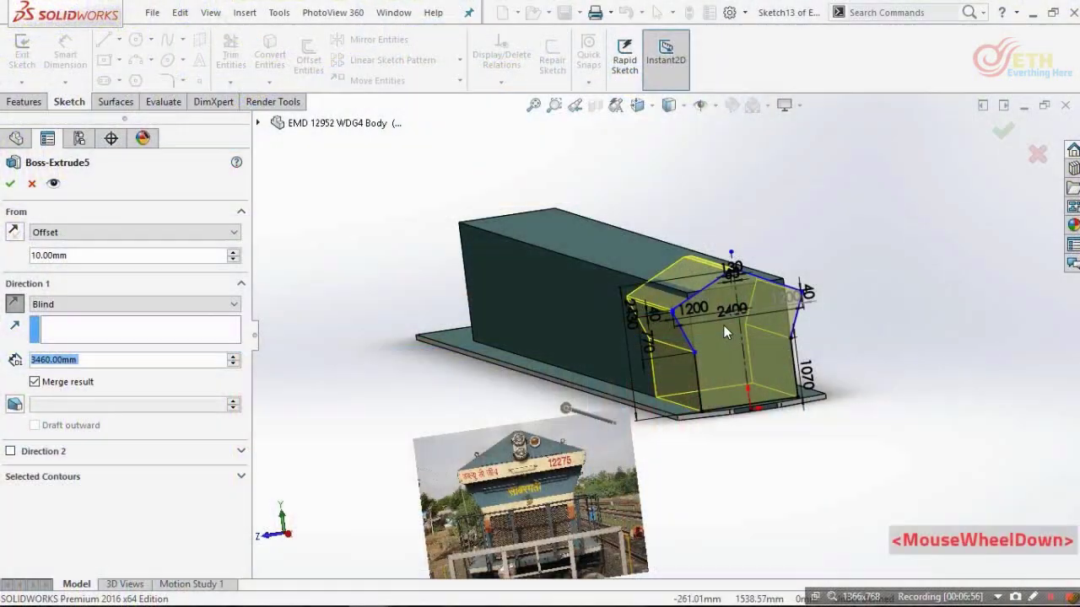
- View Boss-Extrude5's Sketch13 normal to the hood's end face and compare its profile with the reference photo
scroll(723, 325, "down", 2)
scroll(712, 343, "up", 4)
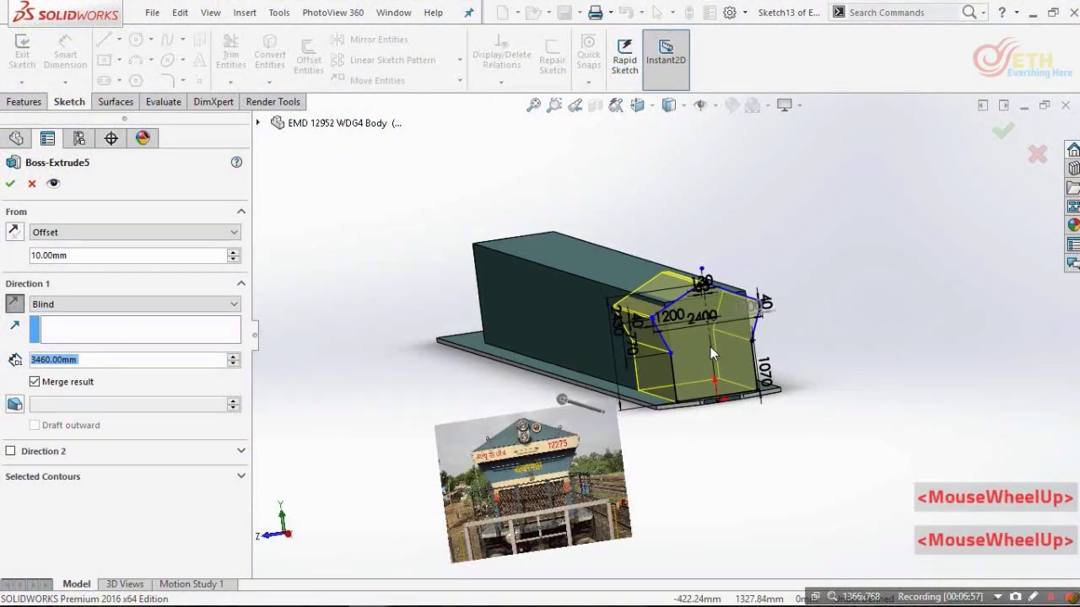
key("ctrl+8")
left_click(842, 323)
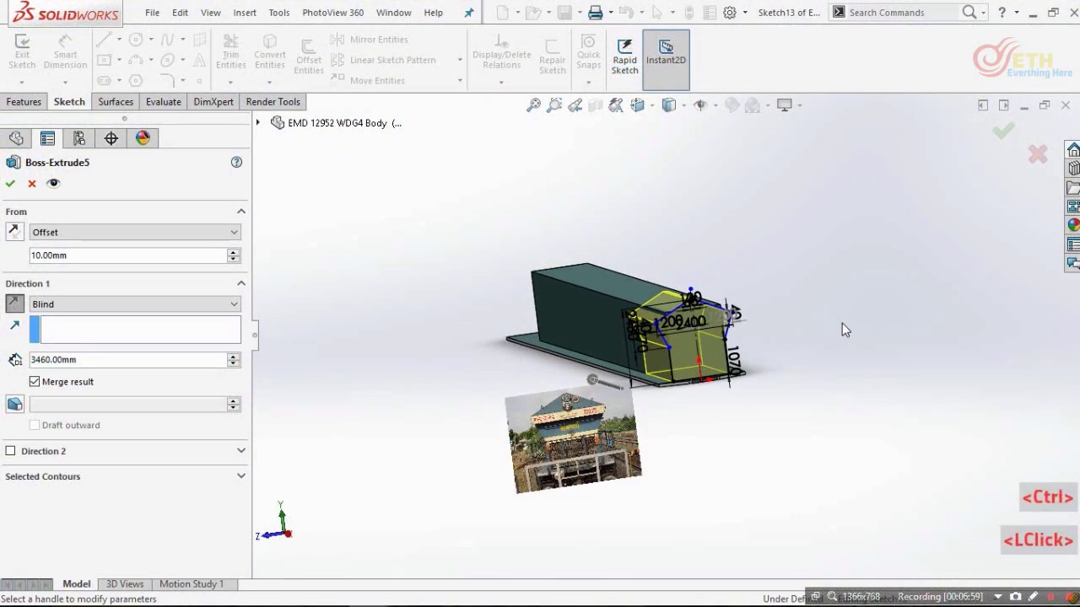
key("ctrl+8")
scroll(929, 263, "up", 1)
scroll(917, 261, "down", 1)
scroll(909, 267, "down", 1)
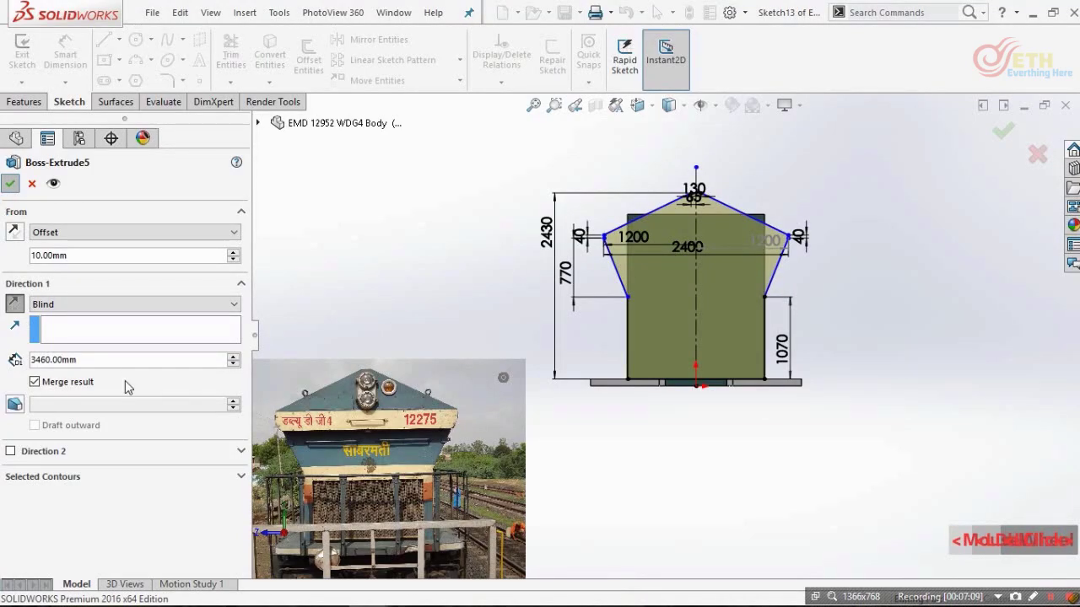
- Expand Boss-Extrude5 and its Sketch13 to reveal the sketch picture, and open Sketch13 for editing
left_click(8, 299)
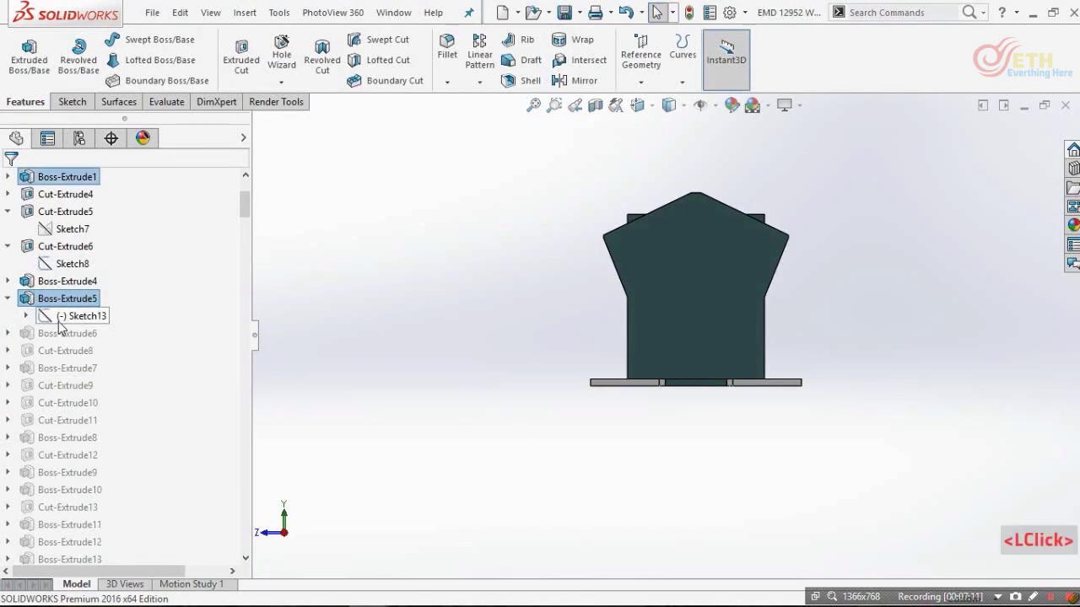
left_click(61, 321)
left_click(26, 316)
left_click(80, 331)
left_click(68, 316)
left_click(83, 271)
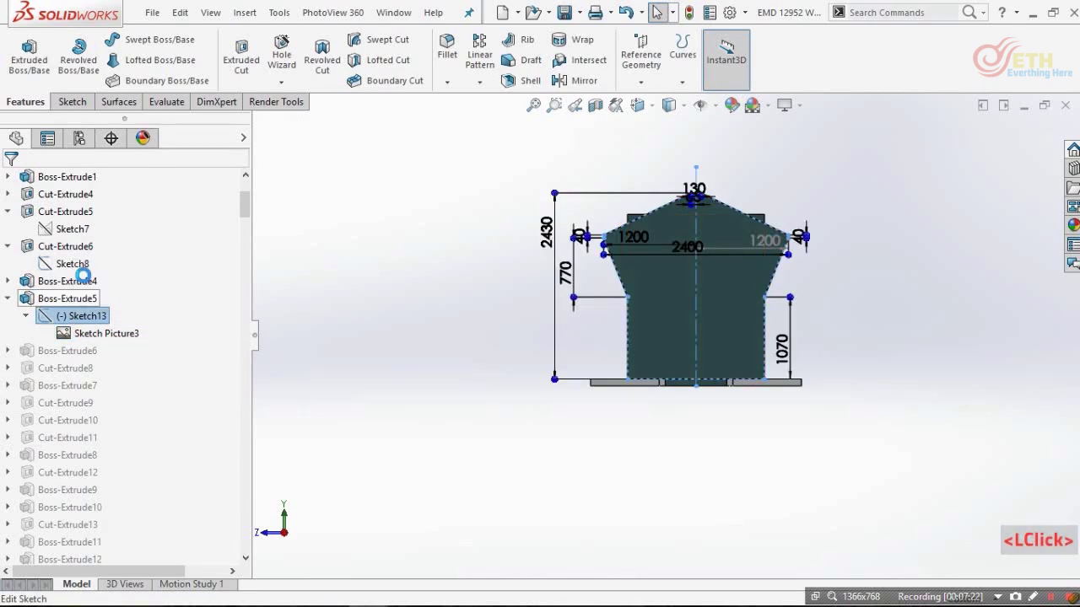
scroll(560, 354, "up", 1)
scroll(561, 354, "down", 1)
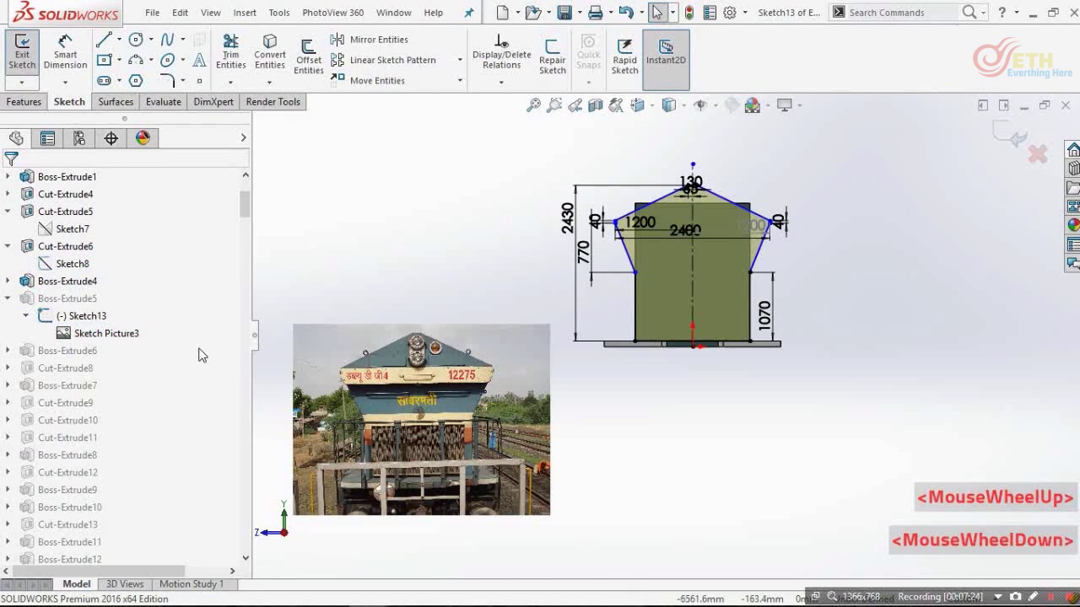
- Open Sketch Picture3's properties, look for the Sketch Picture command among the sketch tools, and accept the properties
left_click(132, 336)
double_click(134, 337)
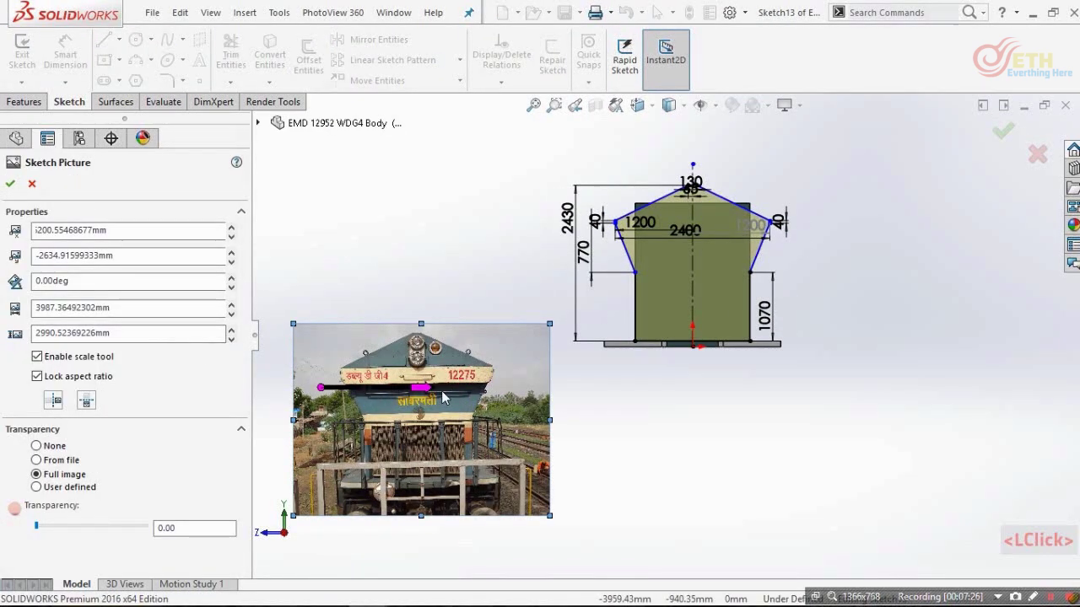
scroll(740, 243, "down", 1)
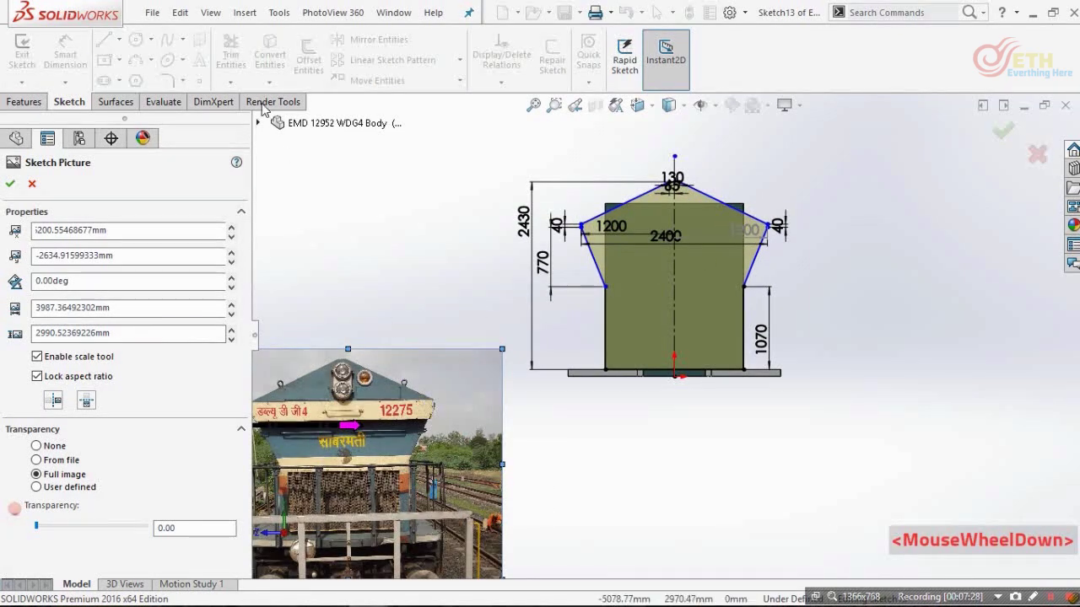
left_click(278, 13)
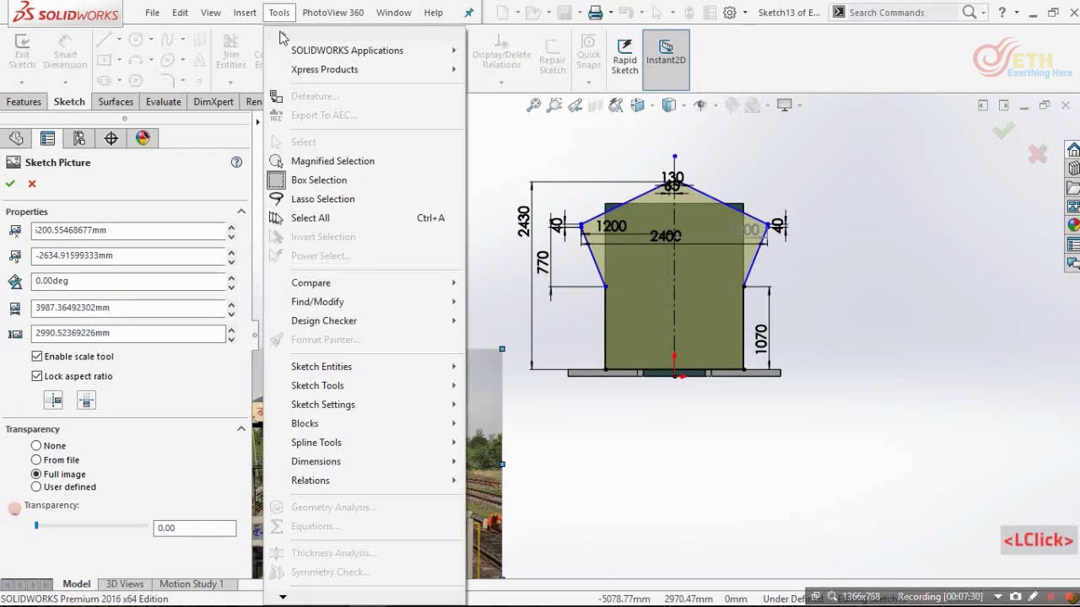
left_click(350, 388)
scroll(539, 411, "down", 2)
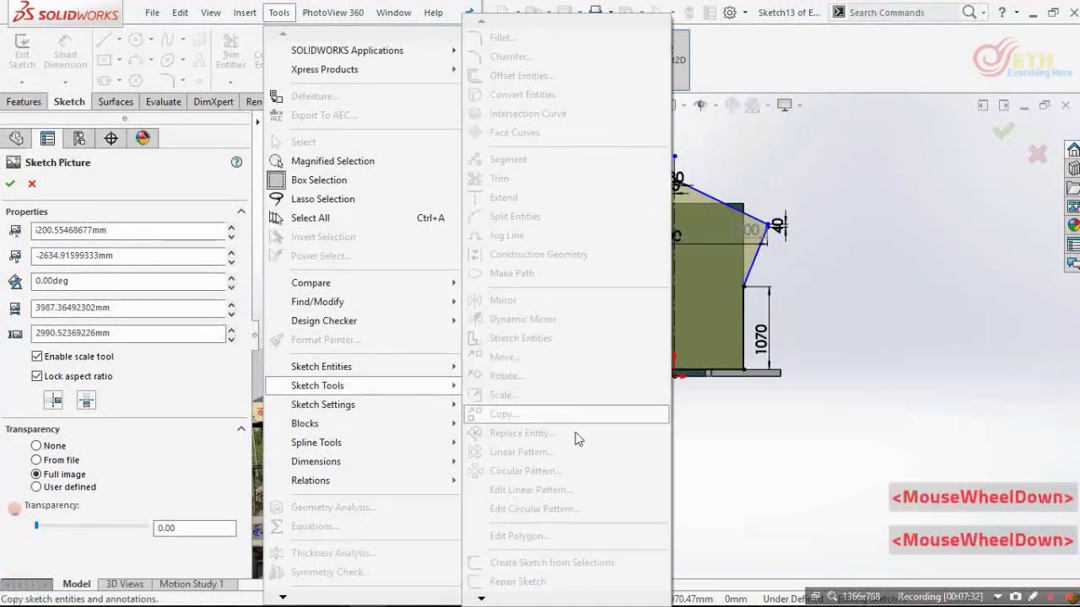
left_click(482, 598)
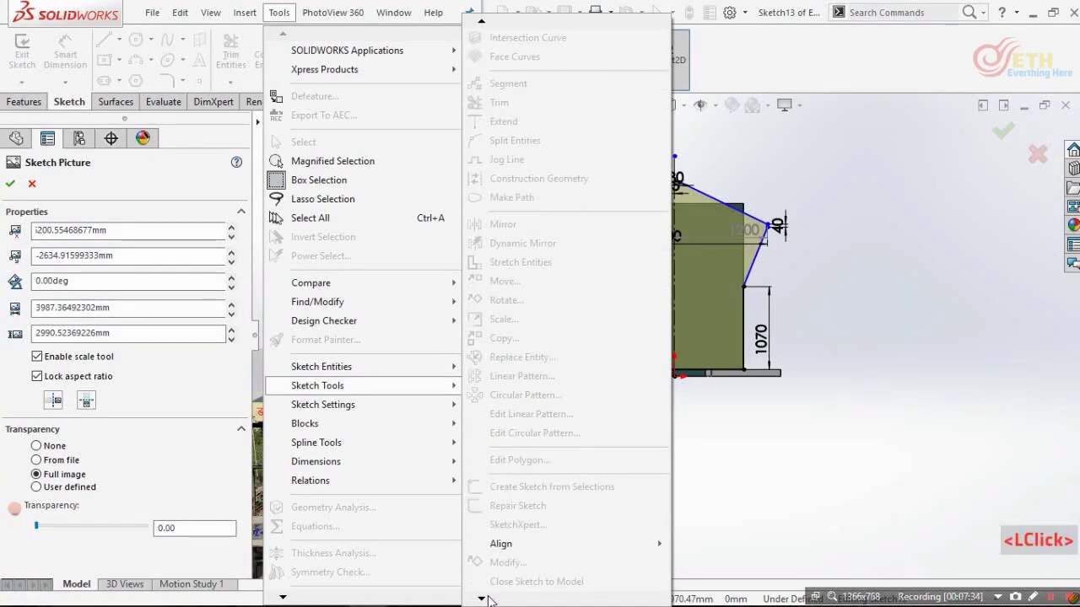
double_click(482, 599)
left_click(487, 599)
left_click(485, 599)
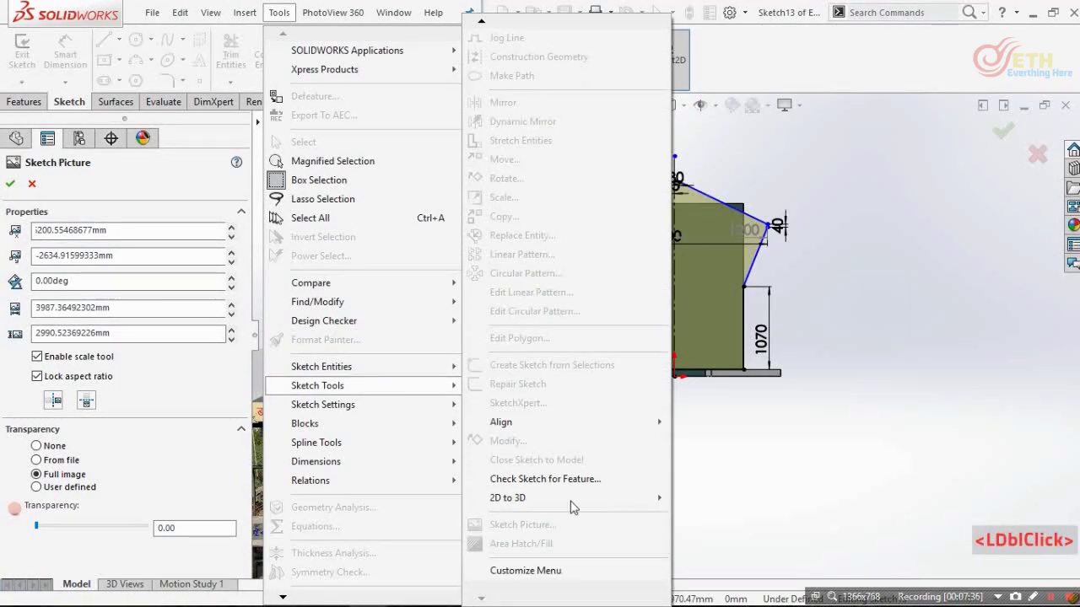
double_click(32, 186)
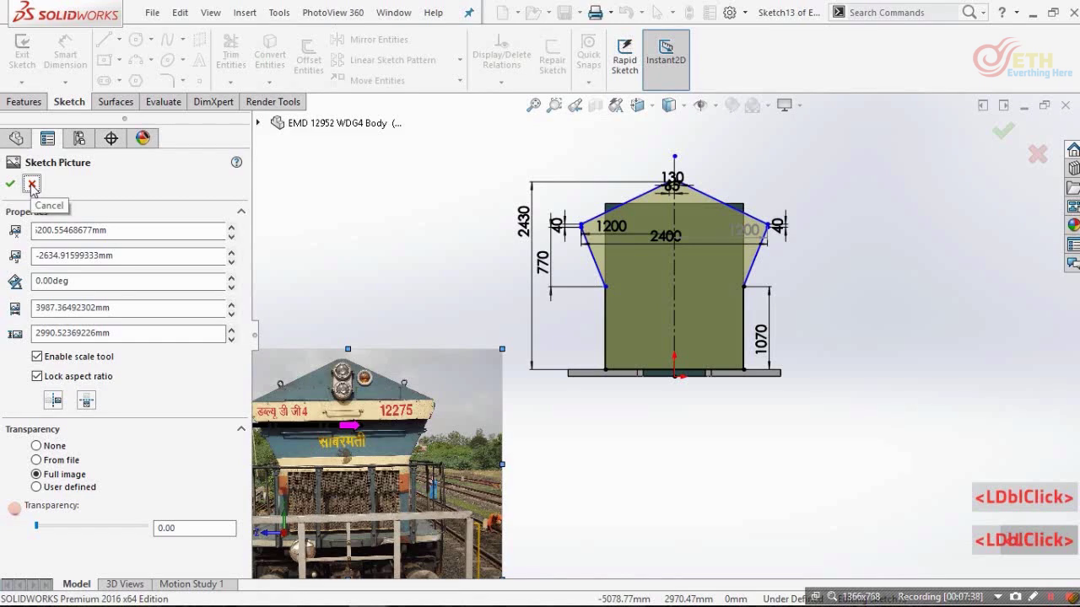
left_click(11, 185)
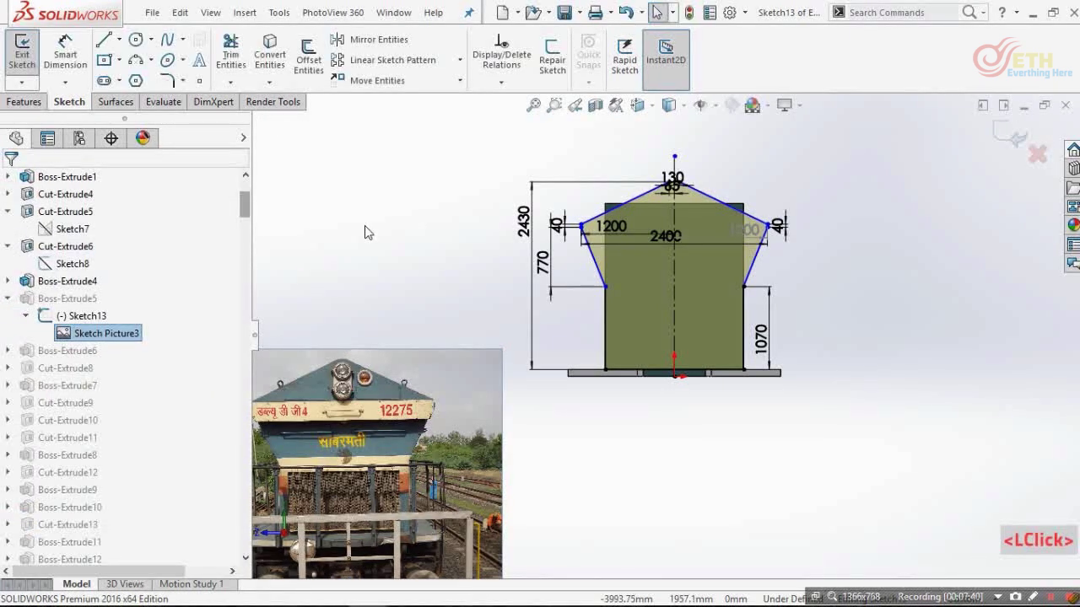
- Start the Sketch Picture command to view its image file selection, and cancel without inserting a picture
left_click(279, 12)
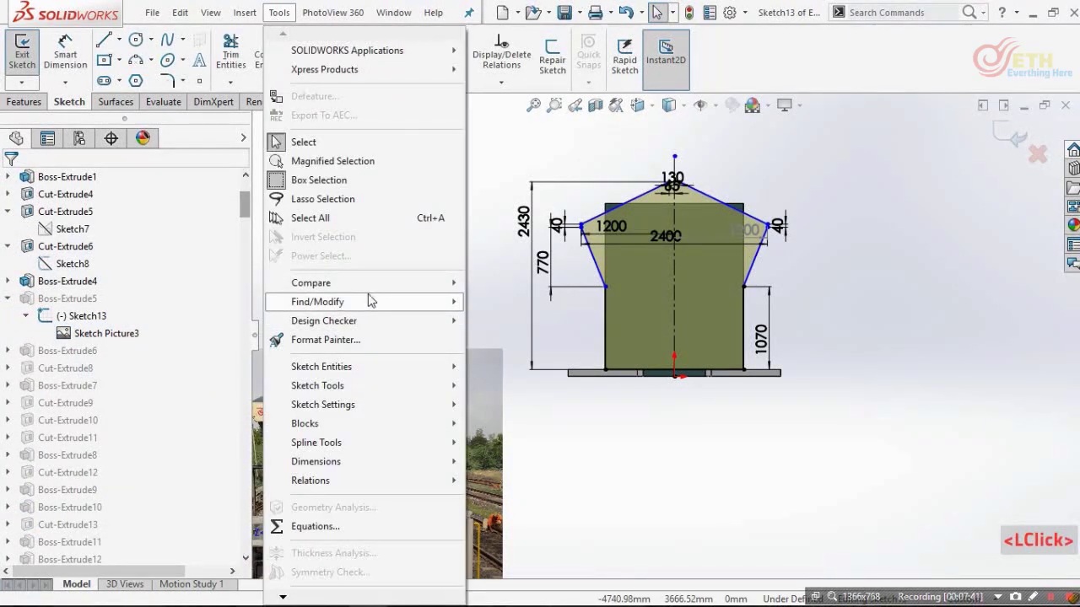
mouse_move(367, 385)
scroll(582, 455, "down", 2)
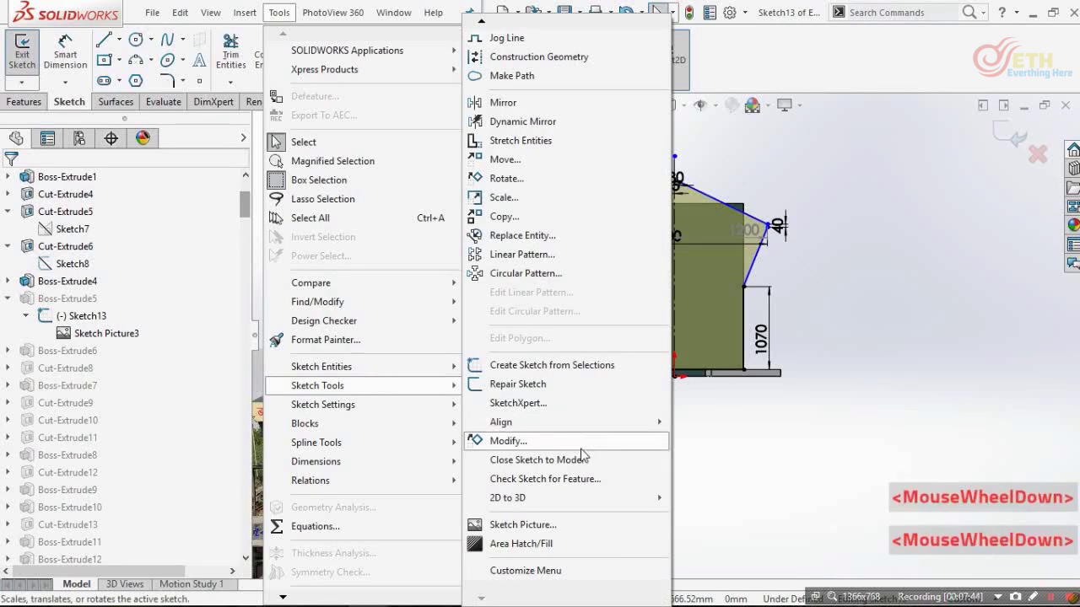
left_click(514, 526)
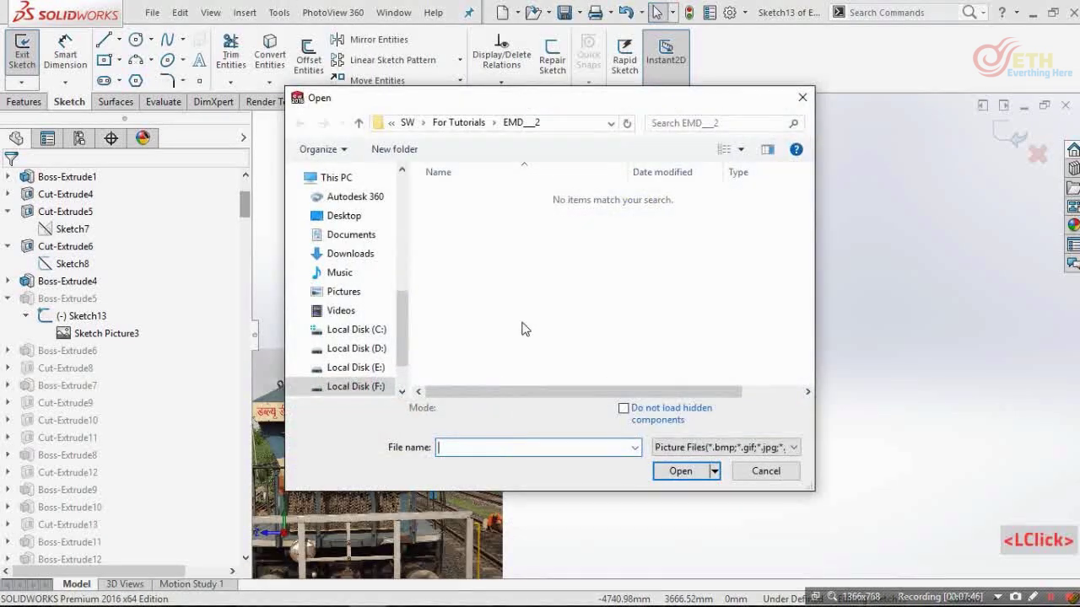
left_click(764, 470)
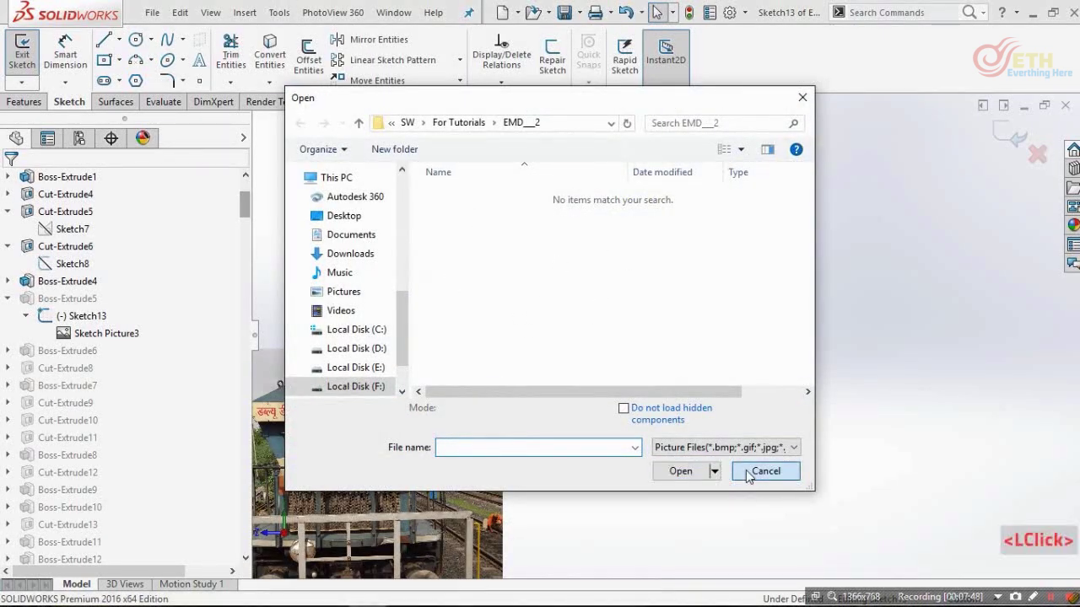
- Move the locomotive reference photo over the hood profile in Sketch13 and compare its outline with the sketch lines
scroll(509, 368, "up", 2)
scroll(508, 367, "down", 3)
scroll(508, 368, "down", 3)
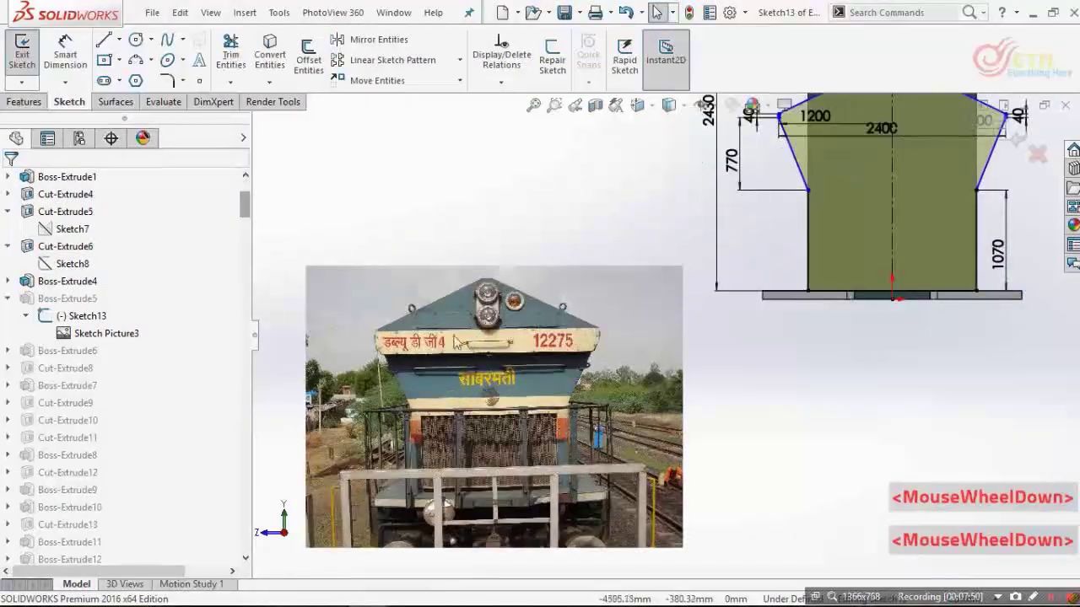
left_click(507, 363)
scroll(658, 396, "up", 3)
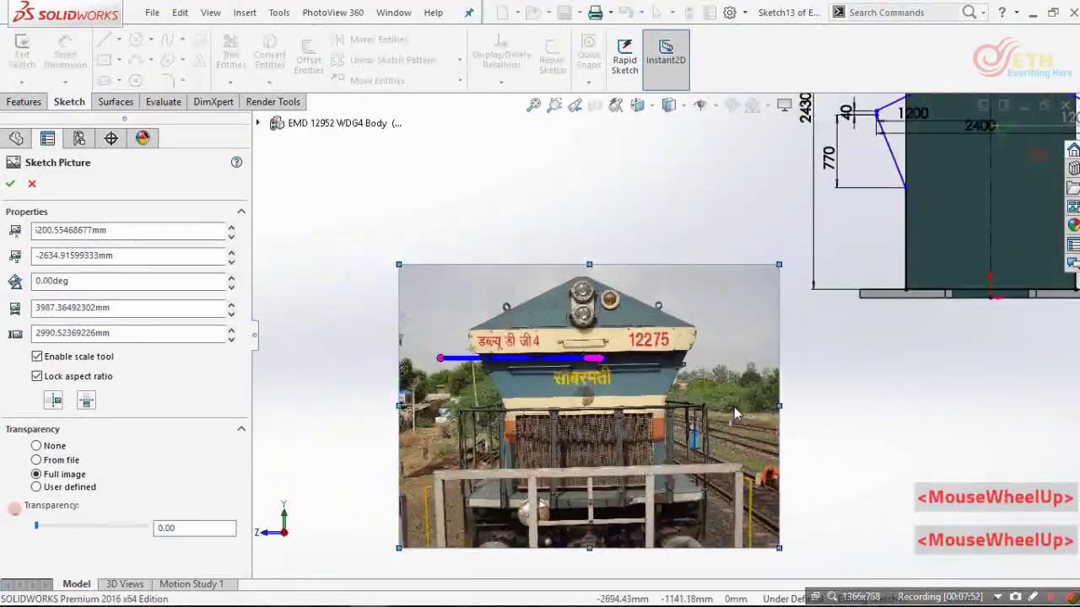
mouse_move(661, 392)
left_mouse_down()
mouse_move(872, 295)
mouse_move(811, 245)
left_mouse_up()
scroll(658, 388, "up", 3)
scroll(872, 295, "down", 3)
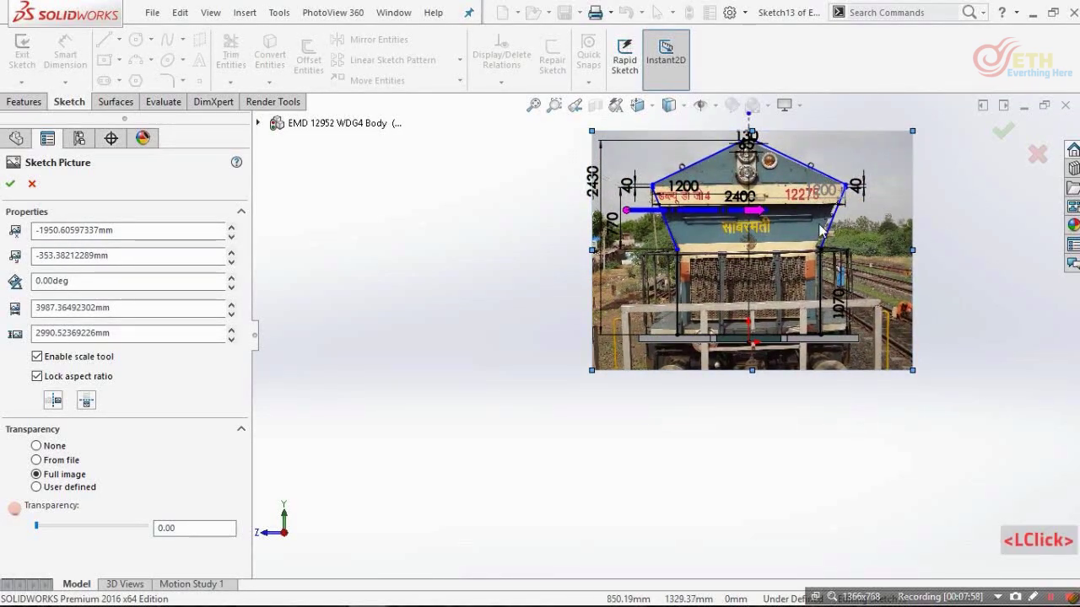
scroll(739, 237, "down", 3)
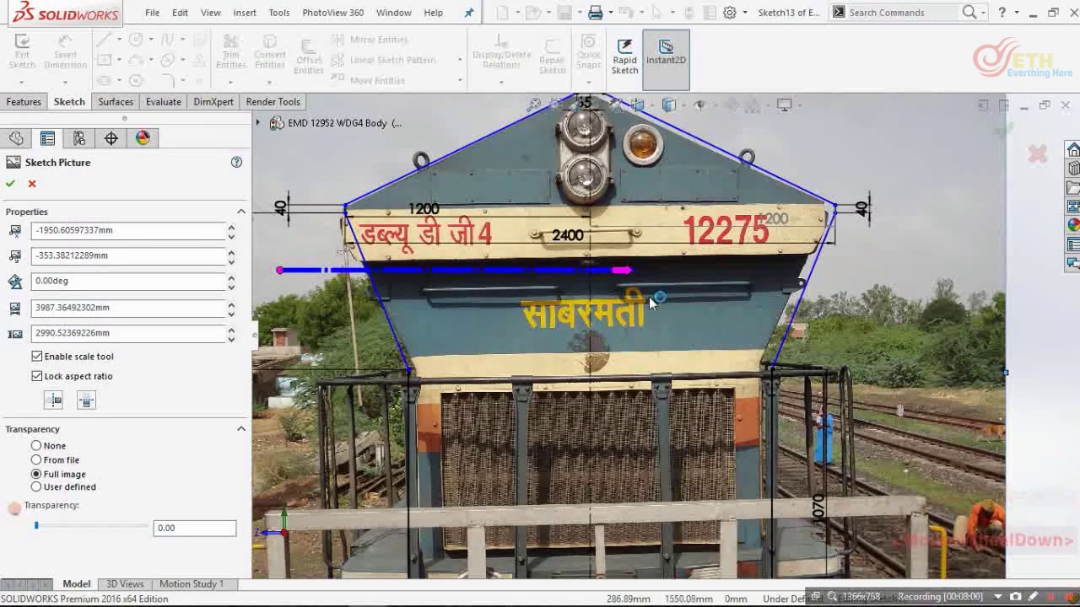
scroll(633, 347, "up", 5)
scroll(633, 347, "up", 1)
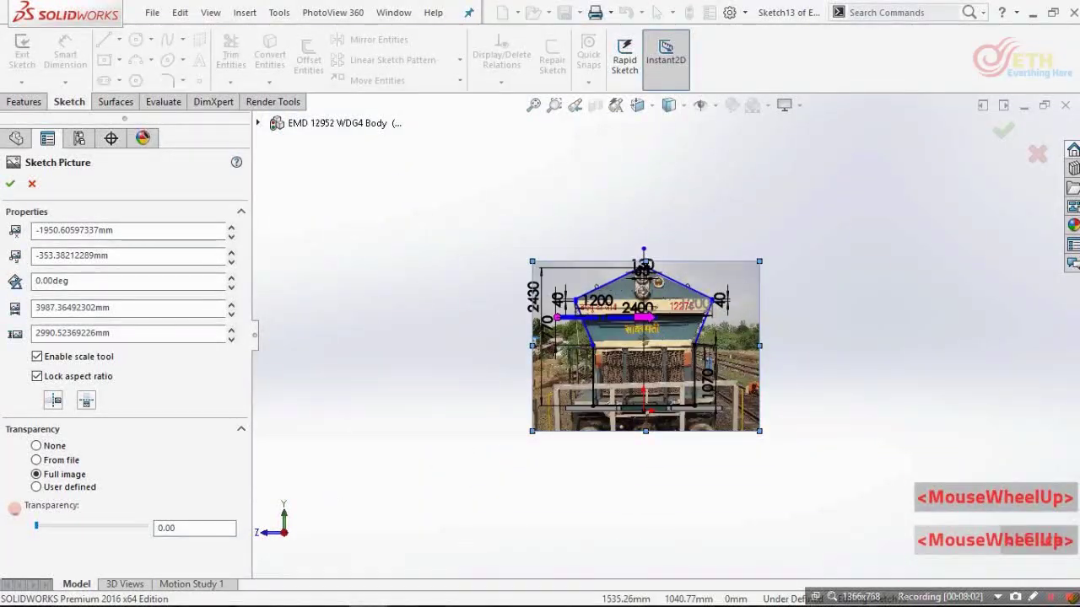
- Move the reference photo clear of the hood profile, to the lower side of the body, and exit Sketch13
mouse_move(634, 347)
left_mouse_down()
mouse_move(505, 443)
mouse_move(372, 497)
left_mouse_up()
scroll(634, 310, "down", 3)
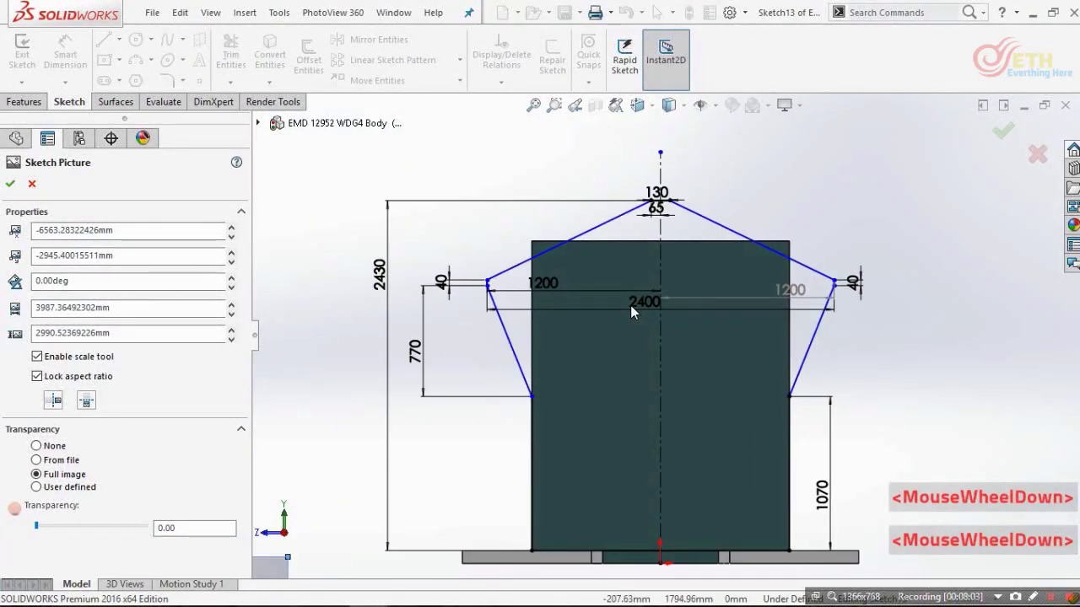
scroll(892, 185, "up", 1)
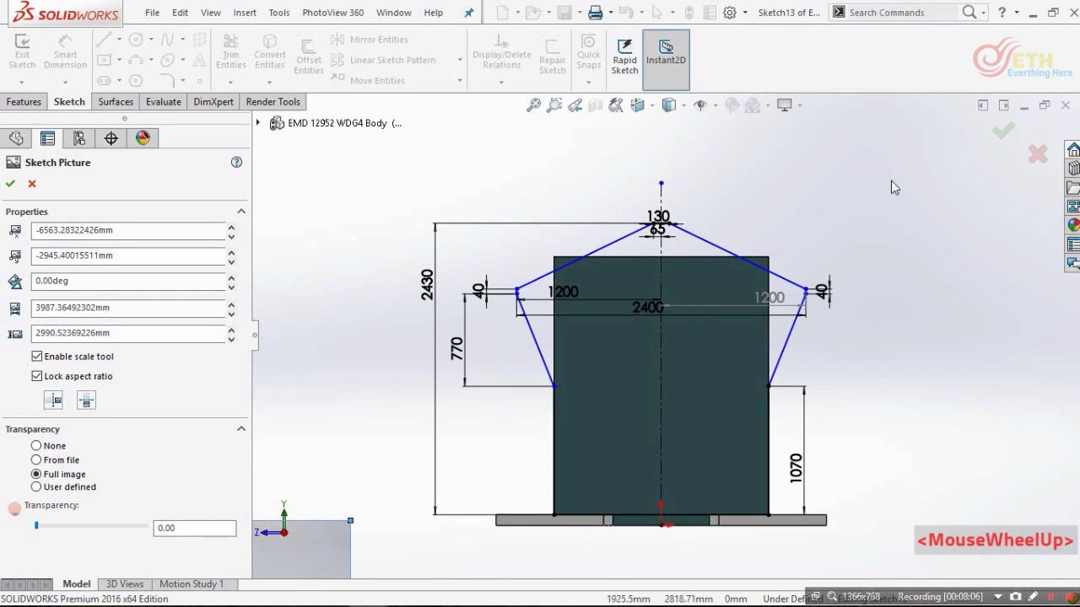
left_click(997, 139)
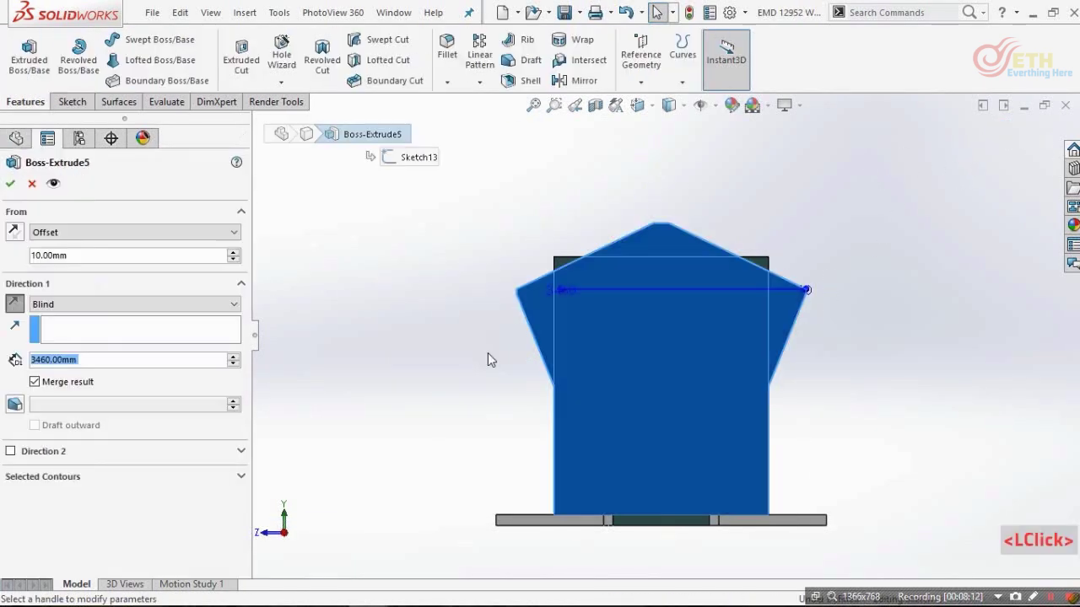
- Examine Boss-Extrude5's Offset start and Blind depth on the hood end from an angled view, and accept the feature
mouse_move(489, 355)
middle_mouse_down()
mouse_move(560, 377)
mouse_move(558, 414)
middle_mouse_up()
scroll(393, 367, "up", 1)
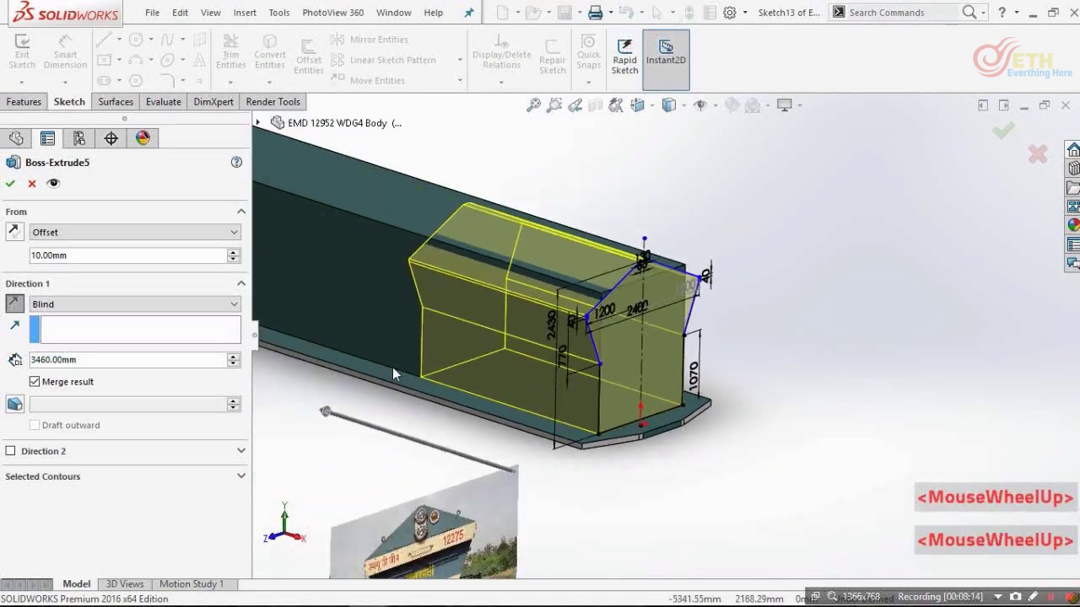
scroll(503, 295, "down", 2)
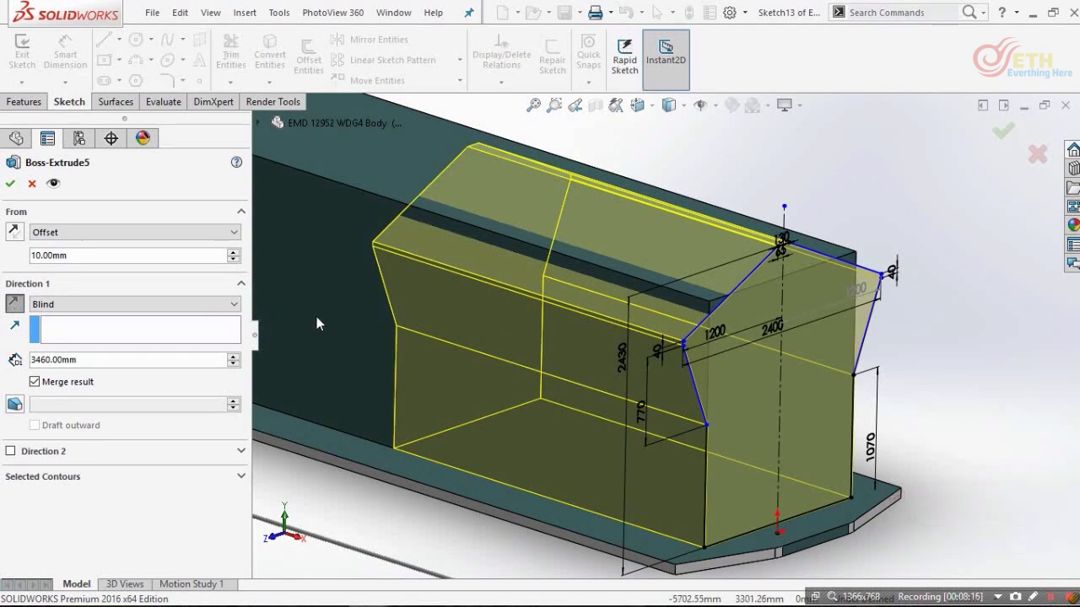
scroll(489, 317, "up", 2)
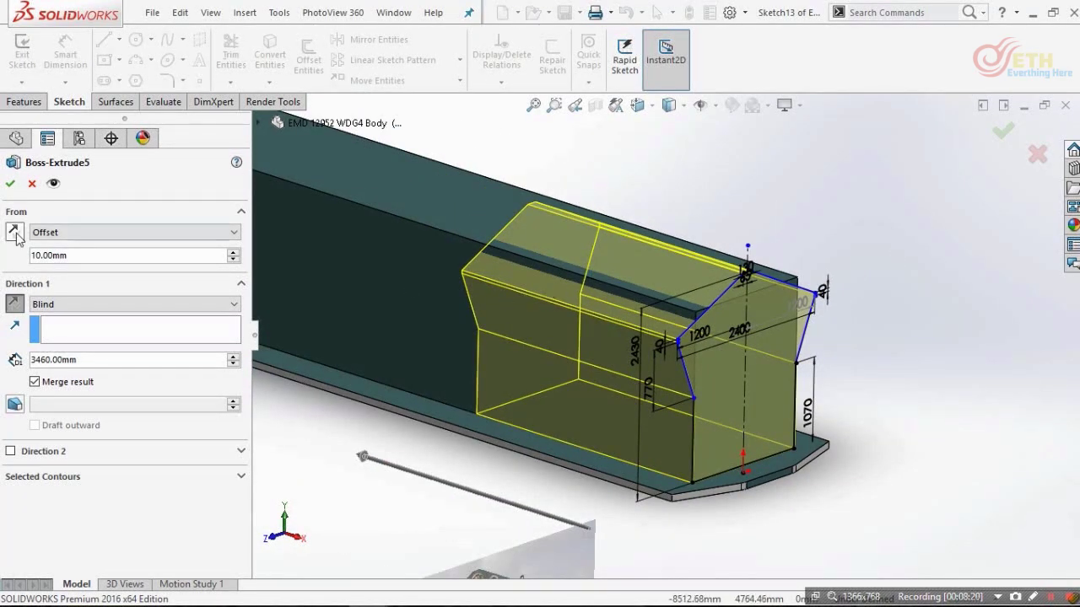
left_click(12, 184)
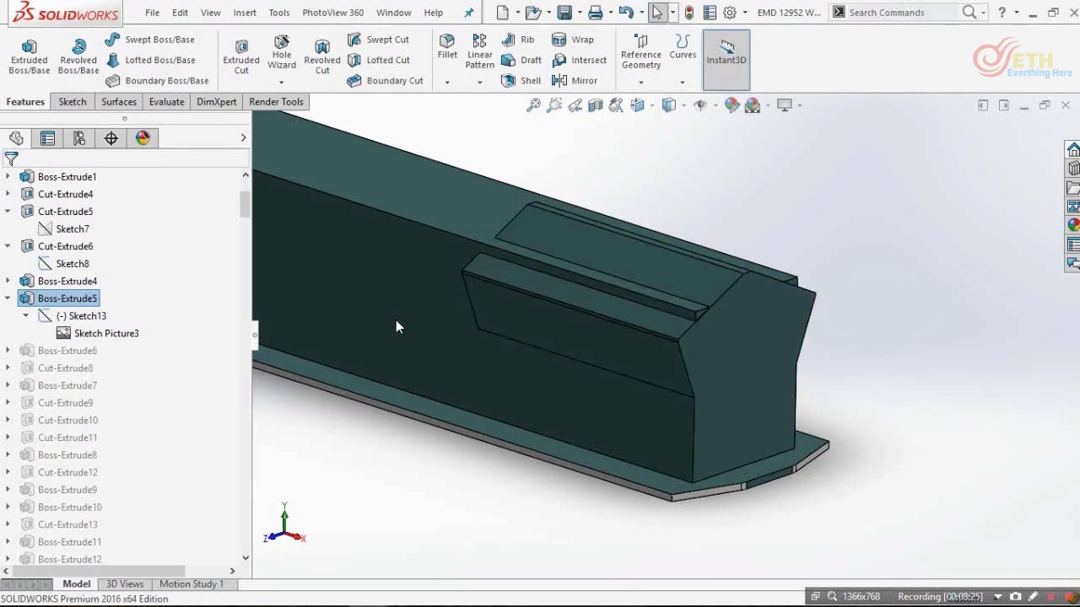
- Switch to the finished Body part, highlight Boss-Extrude6, and examine its shape along the roof
left_click(336, 495)
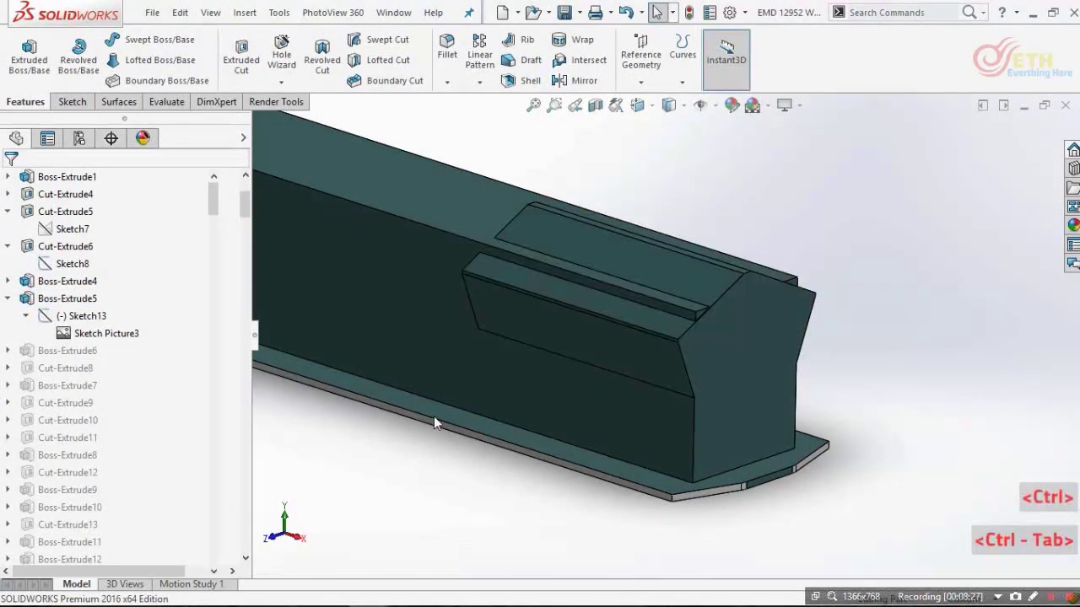
key("ctrl+Tab")
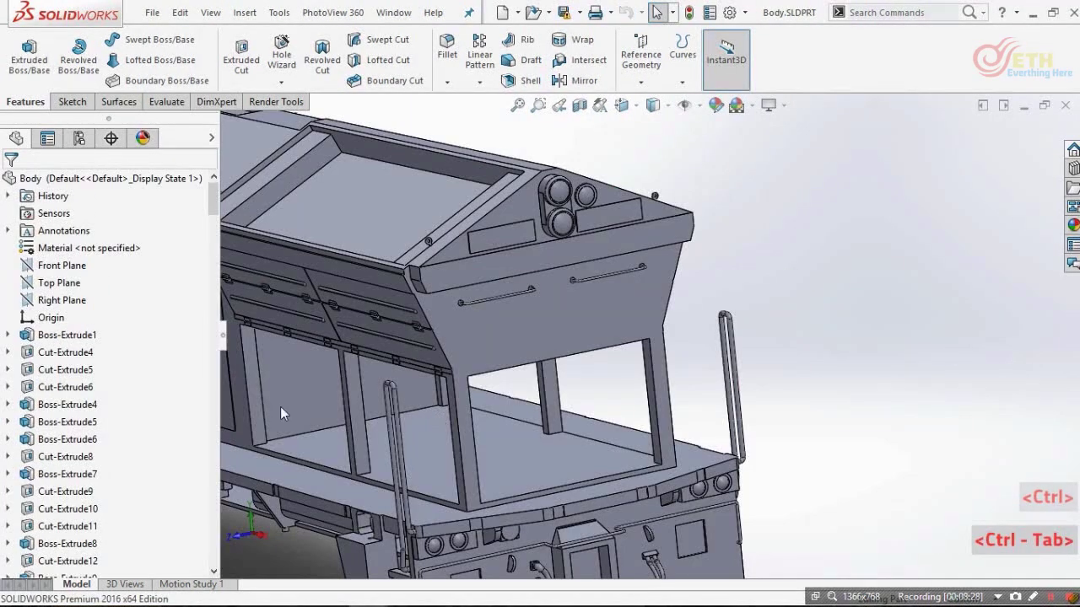
left_click(68, 439)
scroll(363, 332, "up", 5)
scroll(396, 296, "up", 2)
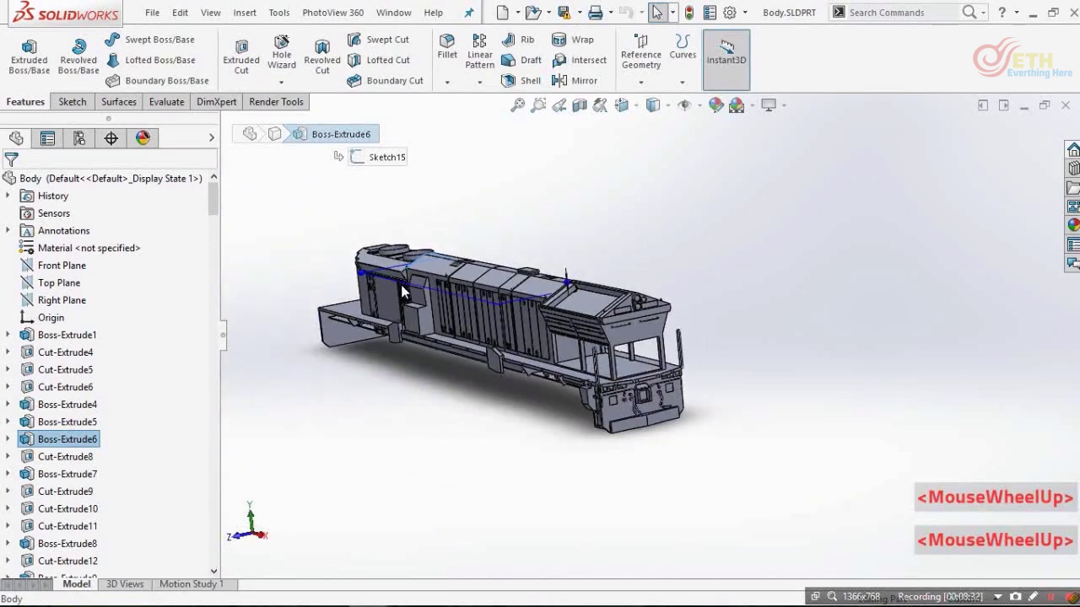
middle_click_drag(401, 285, 528, 448)
scroll(528, 448, "down", 10)
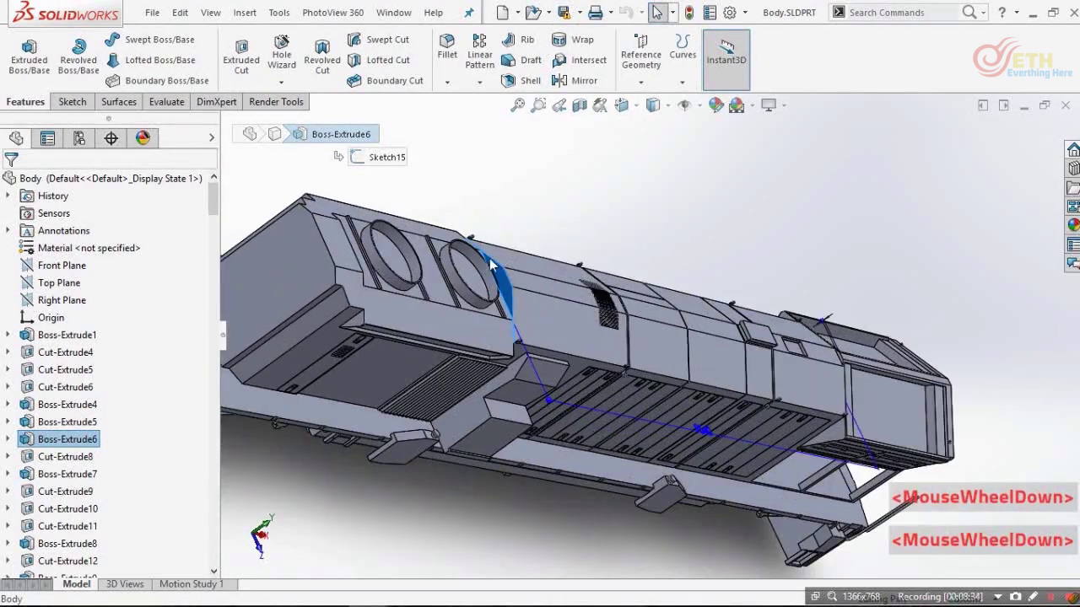
scroll(522, 348, "up", 10)
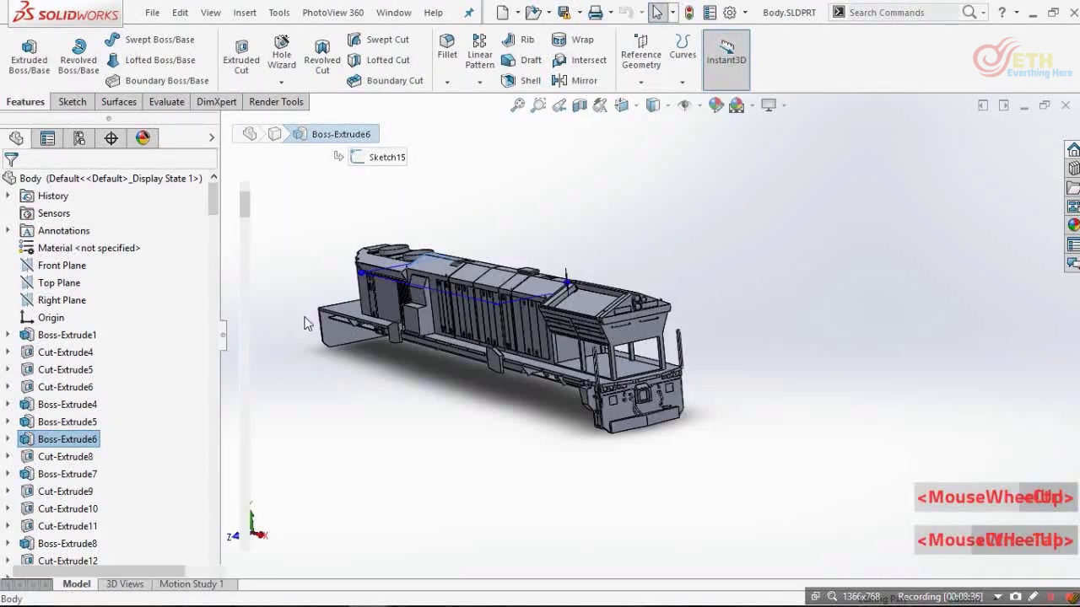
- Return to the EMD 12952 WDG4 Body part and examine Boss-Extrude6's roof profile and its 30 mm offset from angled and straight-on views
key("ctrl+Tab")
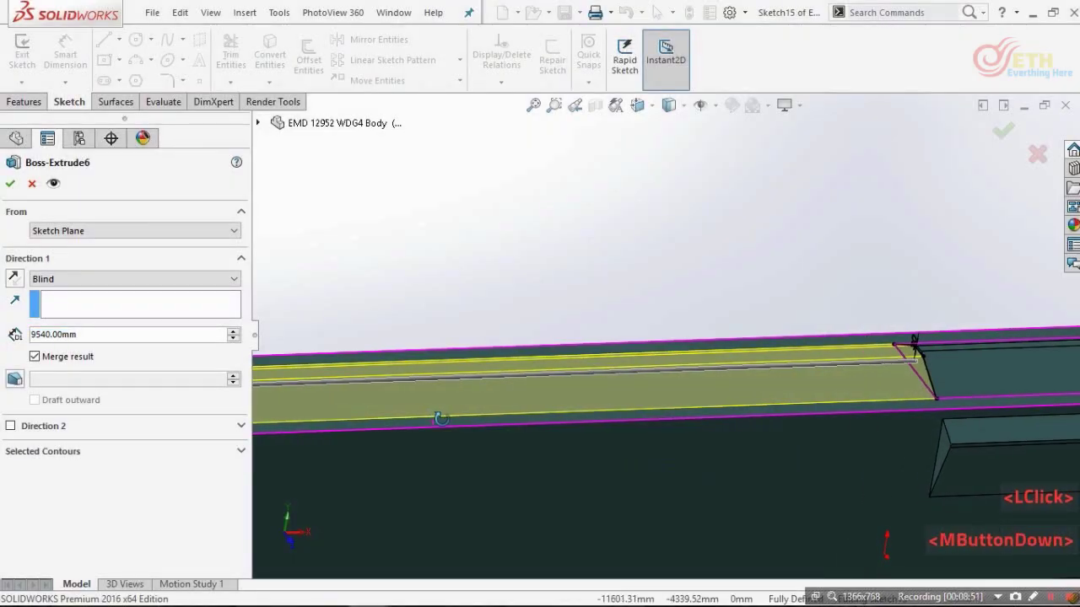
middle_click_drag(441, 419, 549, 410)
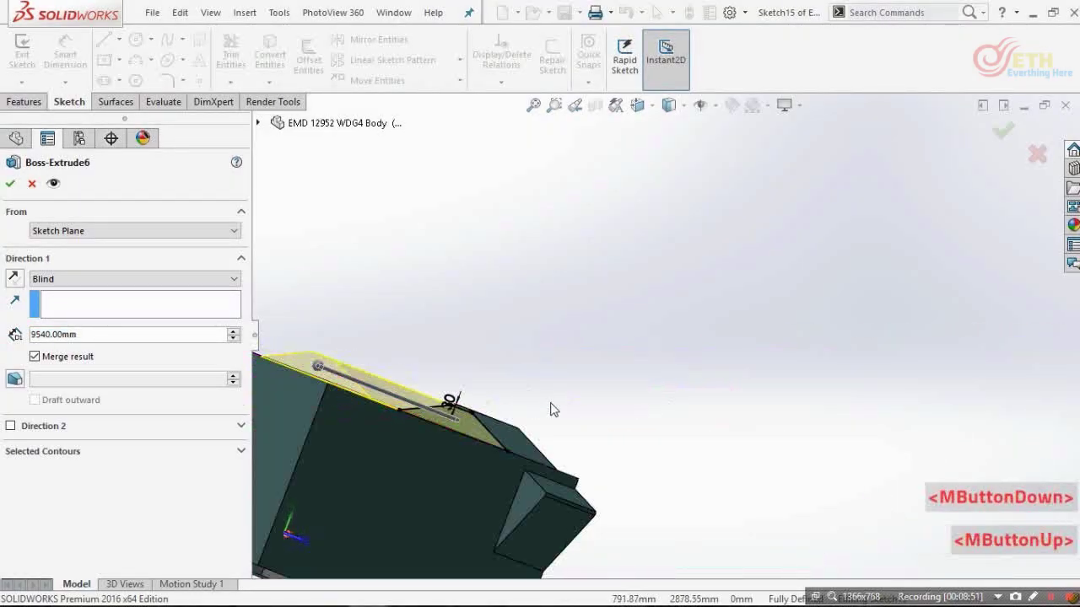
scroll(472, 443, "down", 6)
middle_click_drag(487, 345, 435, 348)
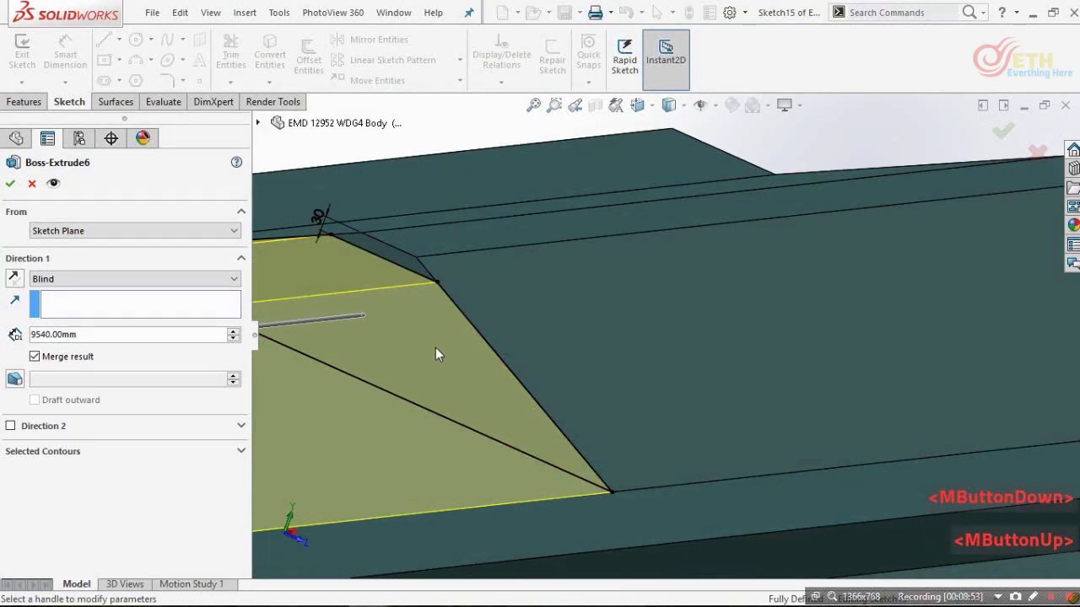
scroll(435, 347, "up", 2)
scroll(523, 278, "down", 4)
scroll(548, 268, "down", 3)
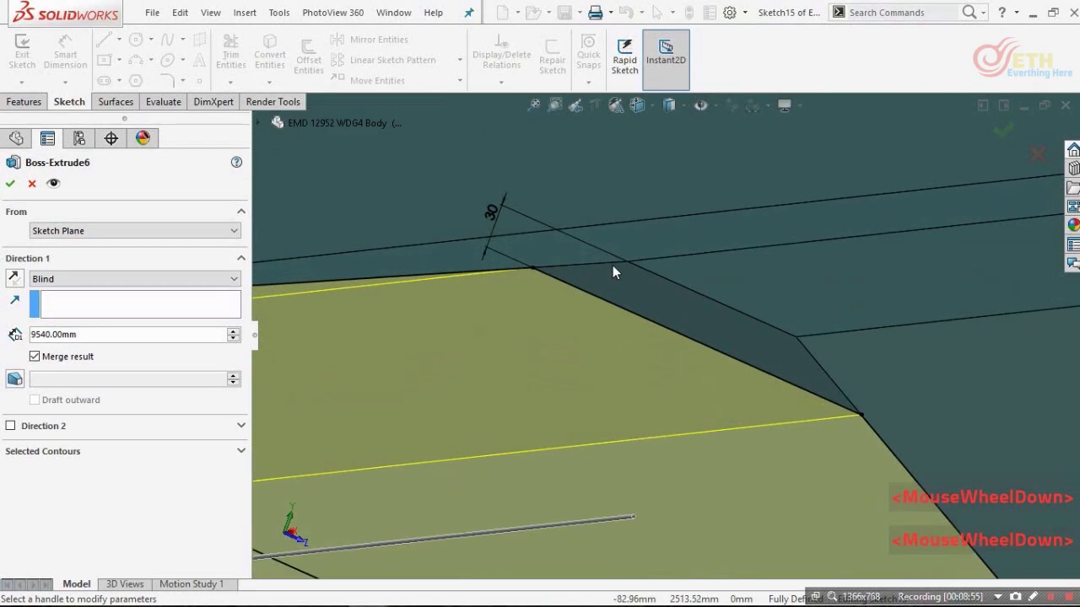
scroll(641, 332, "up", 2)
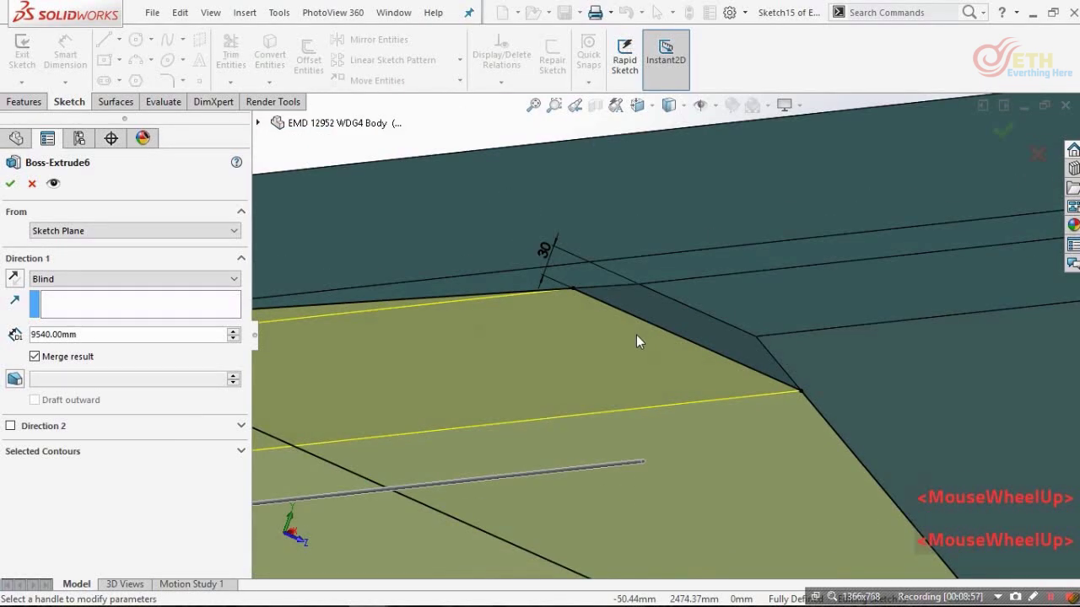
key("ctrl+8")
scroll(650, 203, "down", 3)
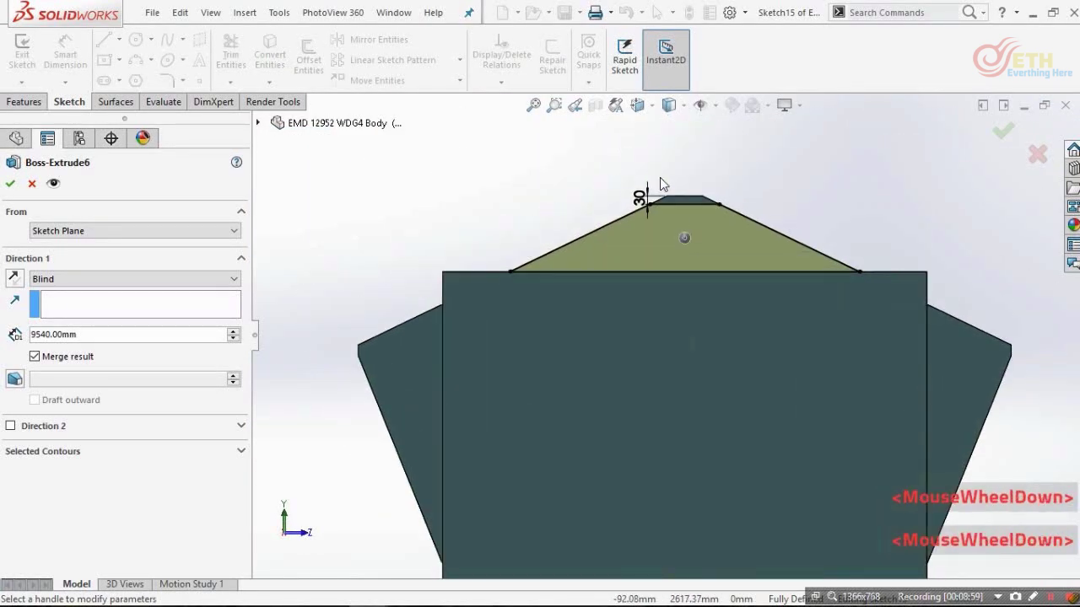
scroll(662, 185, "down", 2)
scroll(795, 243, "up", 5)
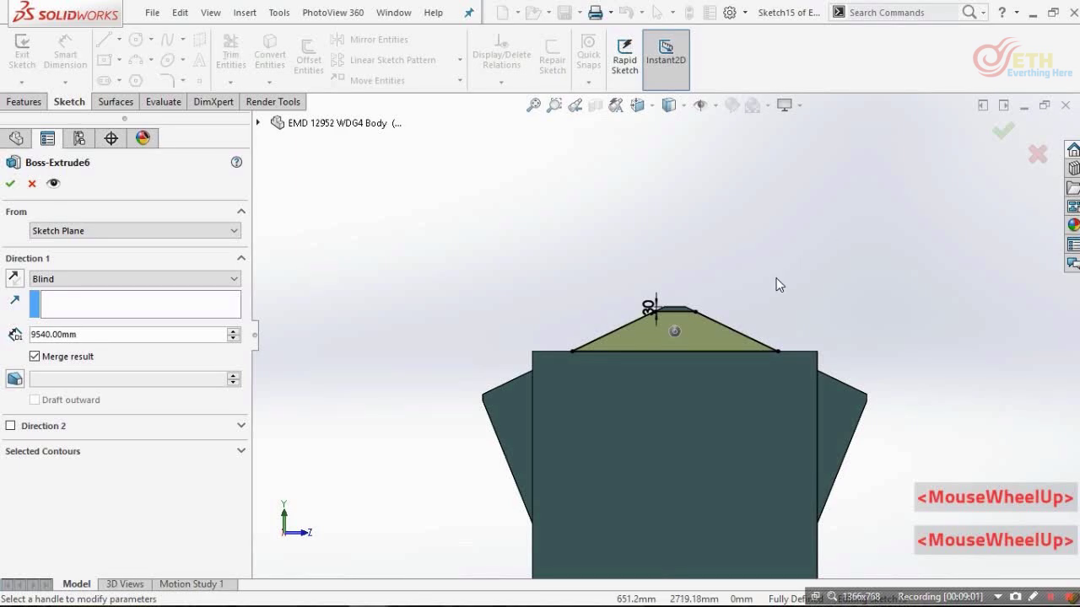
- Examine Boss-Extrude6's Blind extent along the roof from the side and accept the feature
middle_click_drag(776, 284, 916, 375)
scroll(810, 308, "up", 6)
scroll(905, 292, "down", 3)
scroll(918, 376, "up", 2)
scroll(915, 370, "up", 4)
scroll(916, 295, "down", 5)
scroll(460, 305, "up", 3)
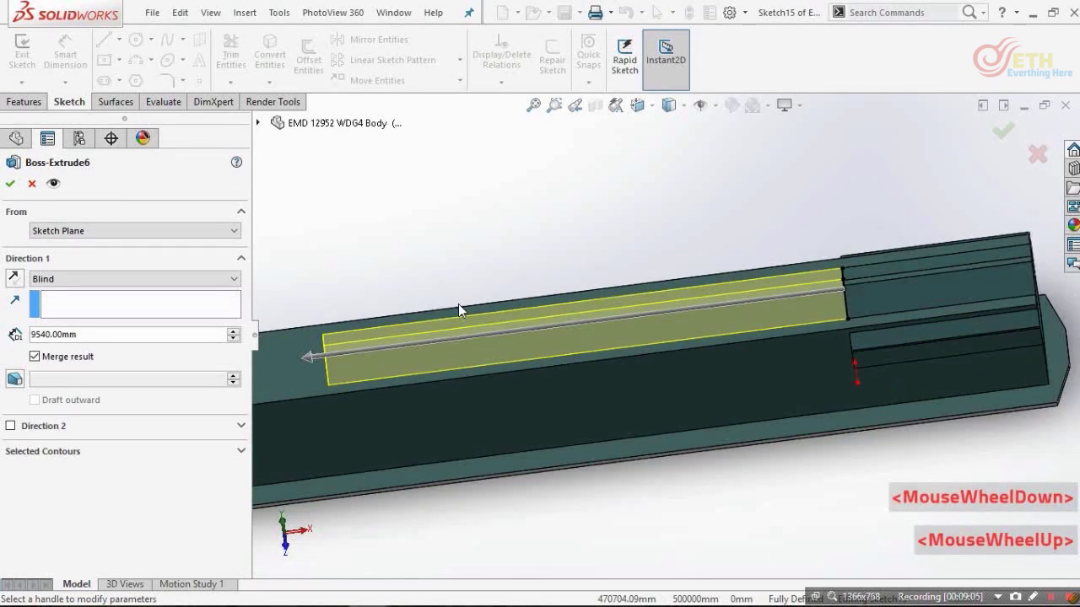
mouse_move(462, 338)
middle_mouse_down()
mouse_move(458, 284)
mouse_move(462, 370)
mouse_move(467, 336)
middle_mouse_up()
scroll(465, 366, "down", 2)
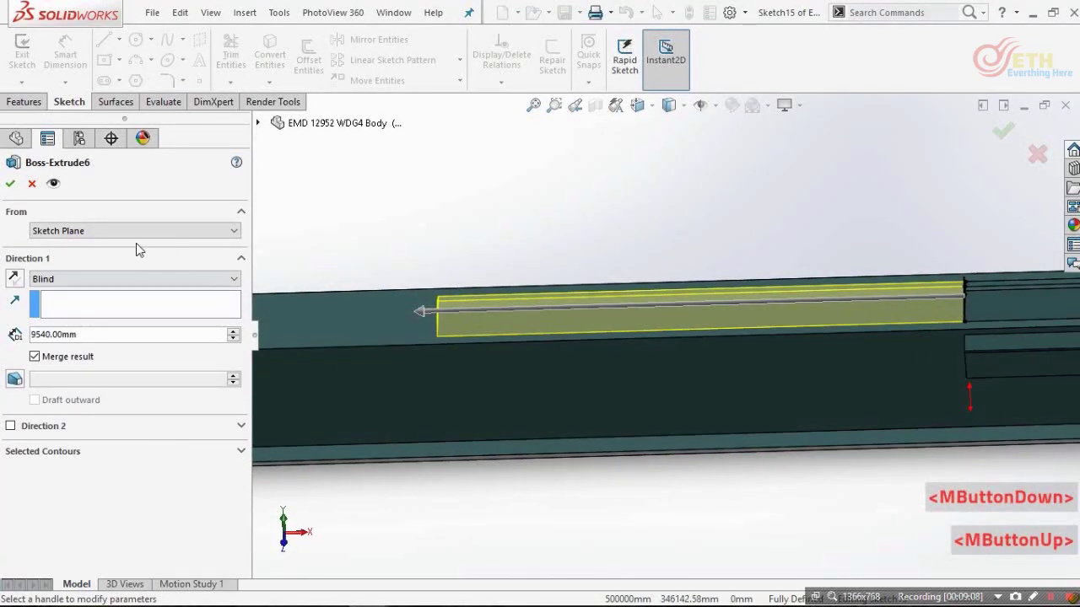
left_click(9, 184)
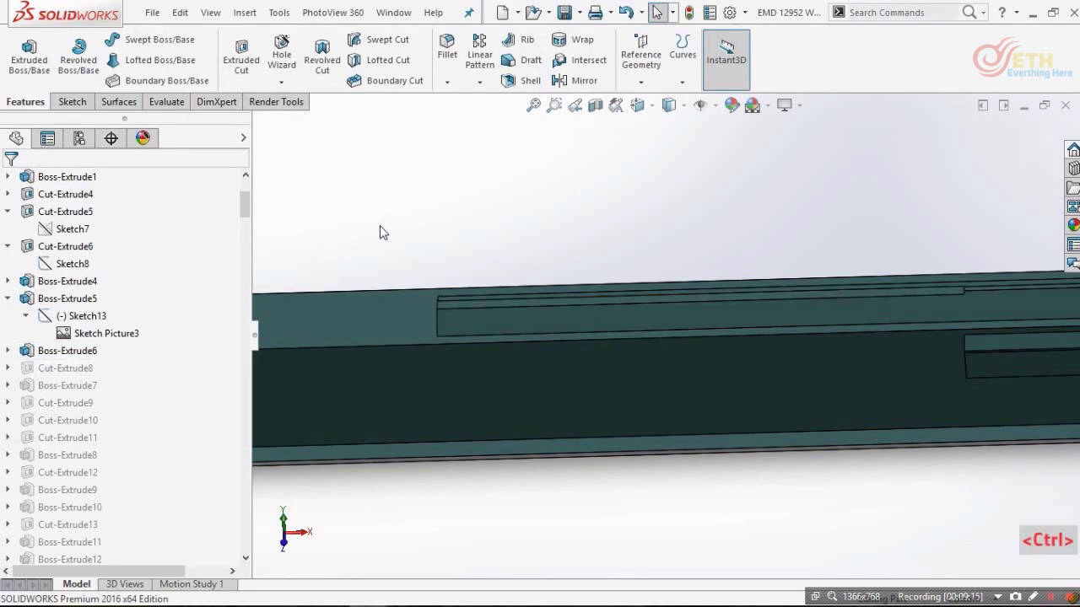
- Switch to the finished Body part, highlight Cut-Extrude8, and examine where it cuts along the hood roof
key("ctrl+Tab")
left_click(65, 460)
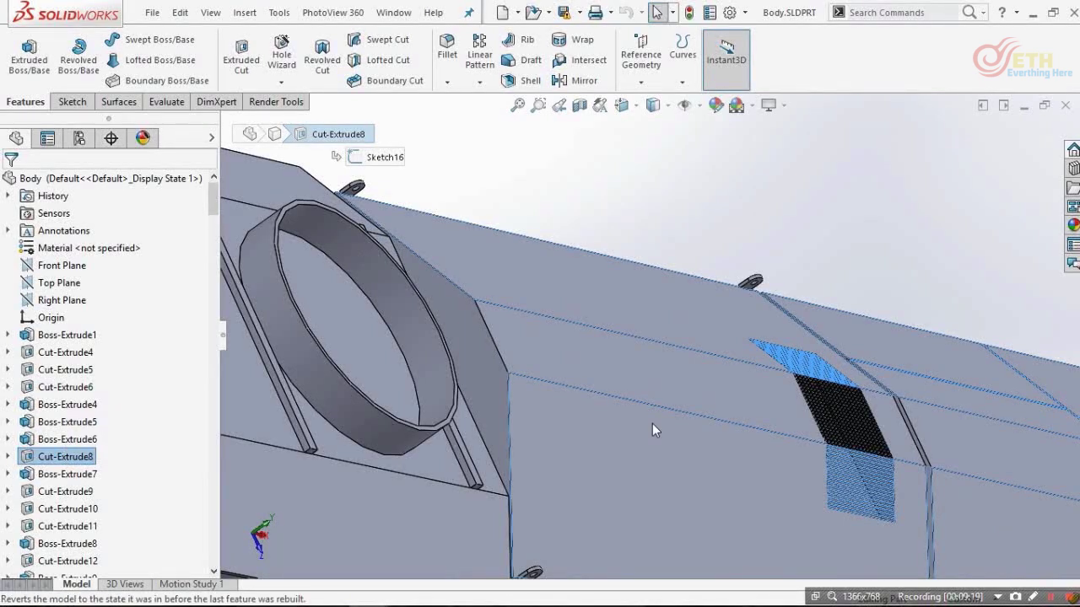
scroll(652, 430, "down", 3)
scroll(581, 224, "down", 2)
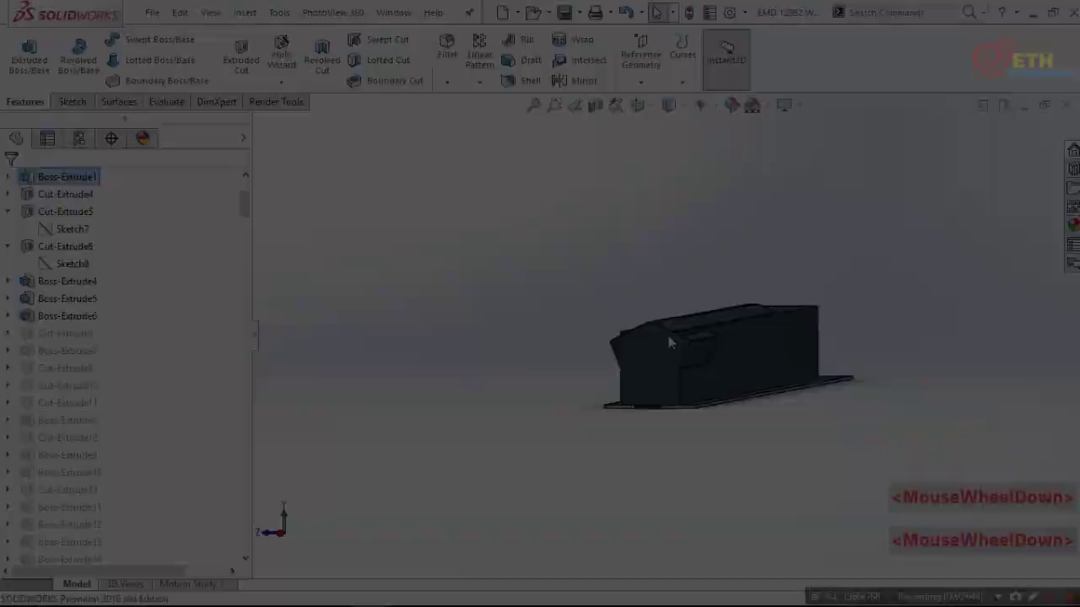
- In the EMD 12952 WDG4 Body part, examine Sketch16's triangular profiles beside the sloped hood end edges, and leave the sketch
scroll(668, 337, "down", 5)
left_click(794, 344)
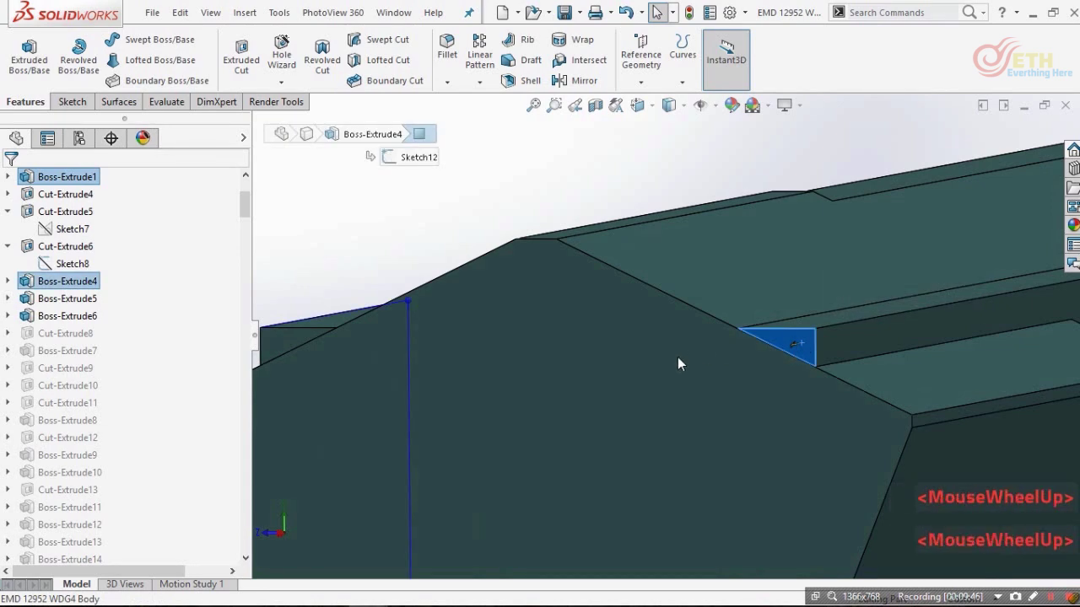
scroll(476, 354, "down", 2)
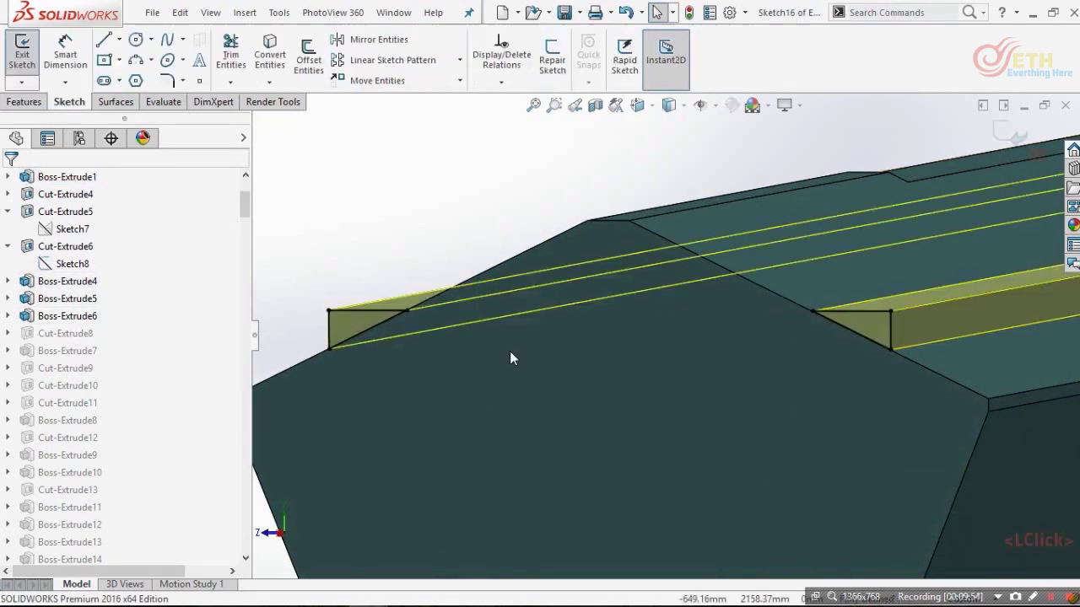
scroll(511, 357, "up", 1)
mouse_move(641, 361)
middle_mouse_down()
mouse_move(655, 362)
mouse_move(548, 321)
middle_mouse_up()
left_click(615, 289)
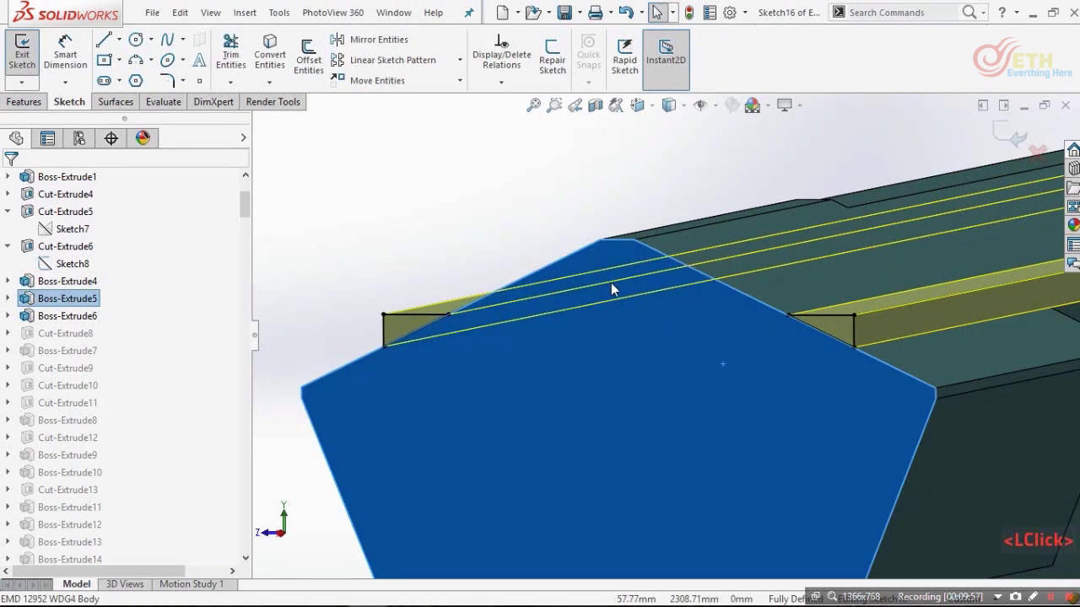
double_click(453, 224)
left_click(411, 317)
double_click(390, 246)
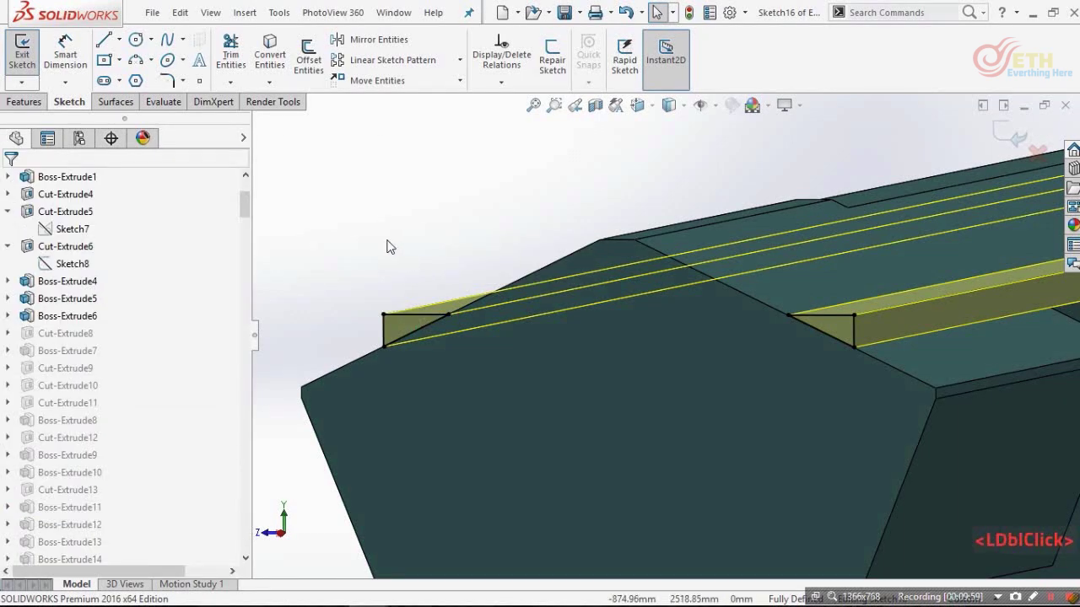
left_click(1034, 160)
- Examine Cut-Extrude8's Up To Surface extent from the triangular profiles to the far end of the roof
mouse_move(591, 270)
middle_mouse_down()
mouse_move(747, 320)
mouse_move(706, 302)
mouse_move(703, 279)
middle_mouse_up()
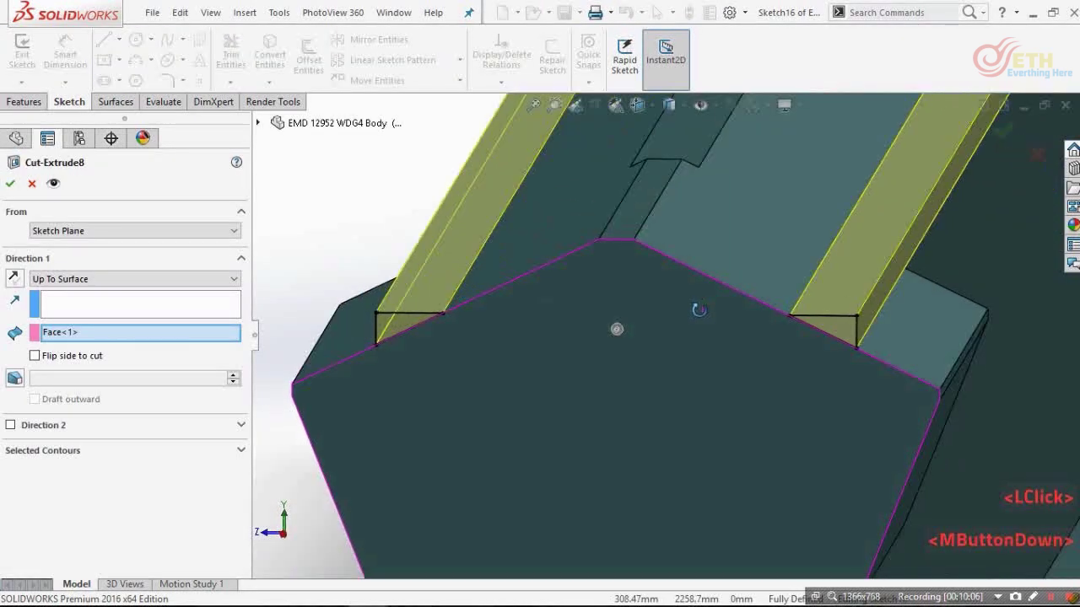
scroll(787, 325, "down", 8)
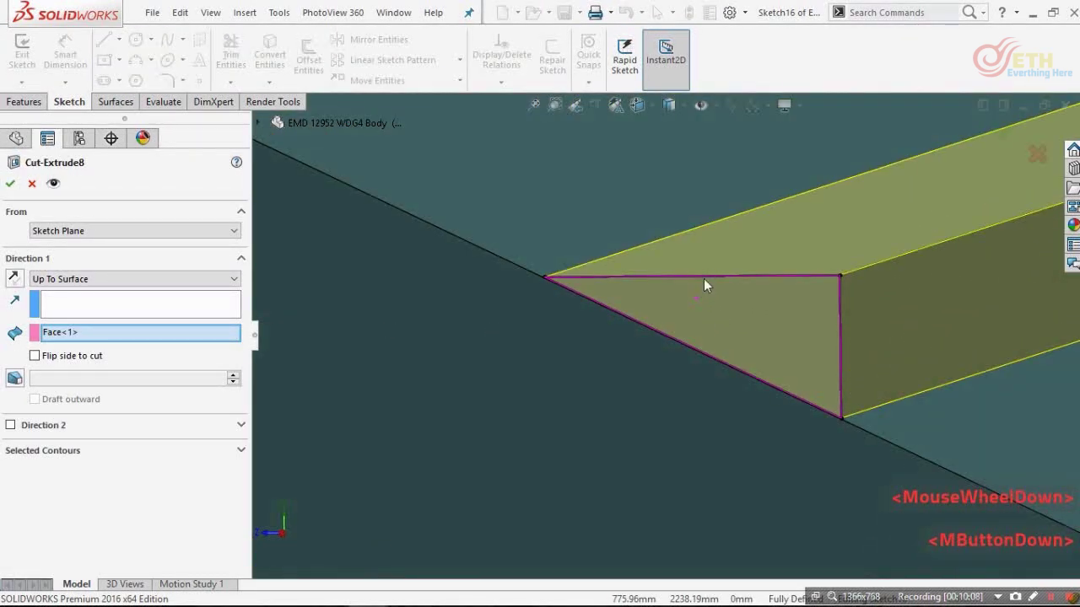
scroll(697, 297, "up", 2)
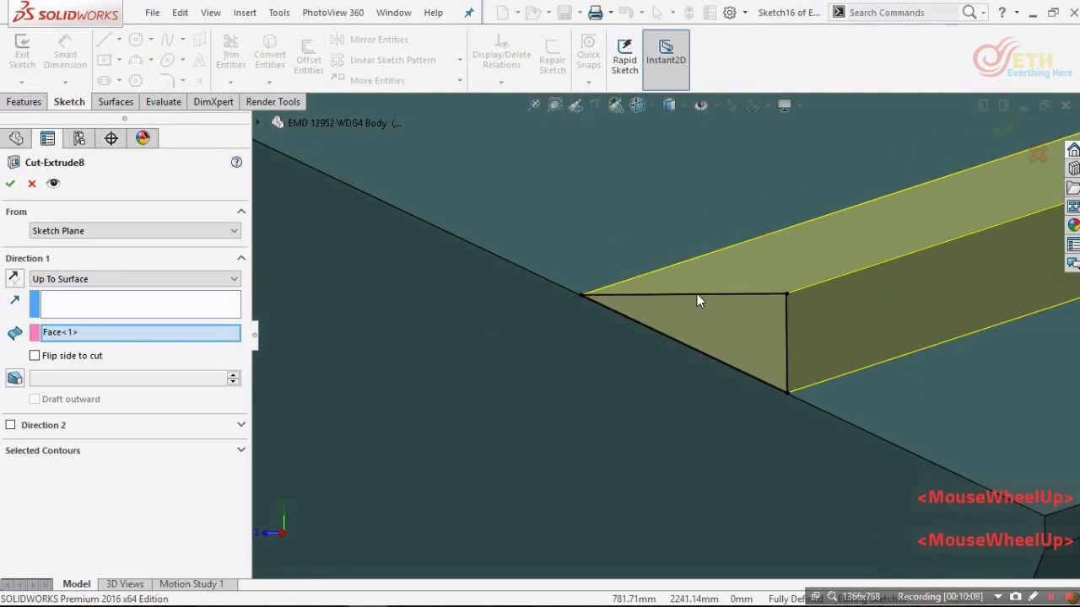
left_click(72, 286)
left_click(163, 282)
scroll(598, 301, "up", 6)
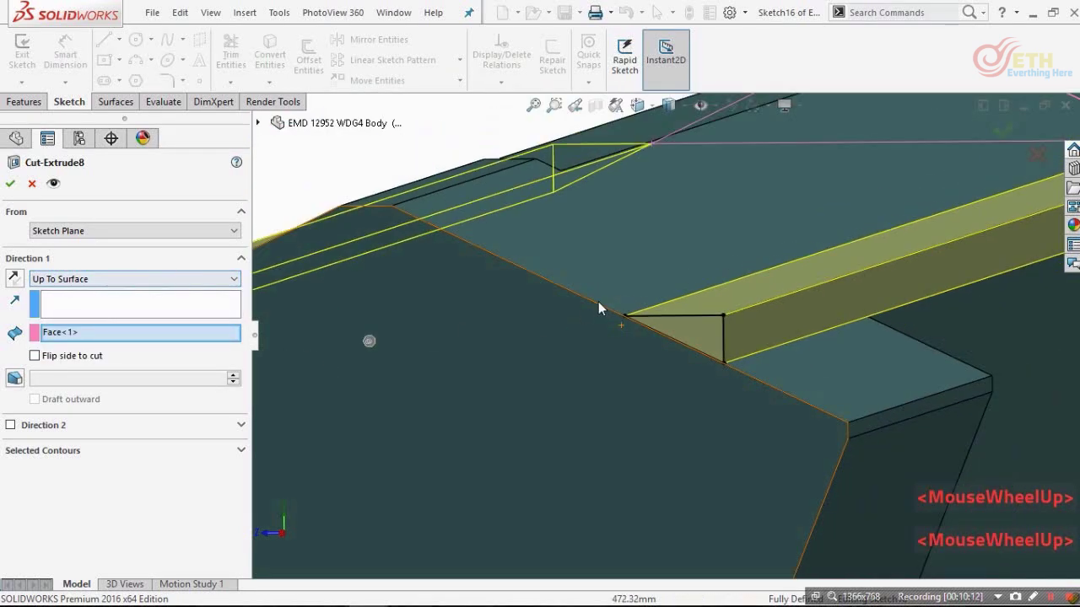
scroll(740, 347, "down", 8)
middle_click_drag(788, 282, 626, 306)
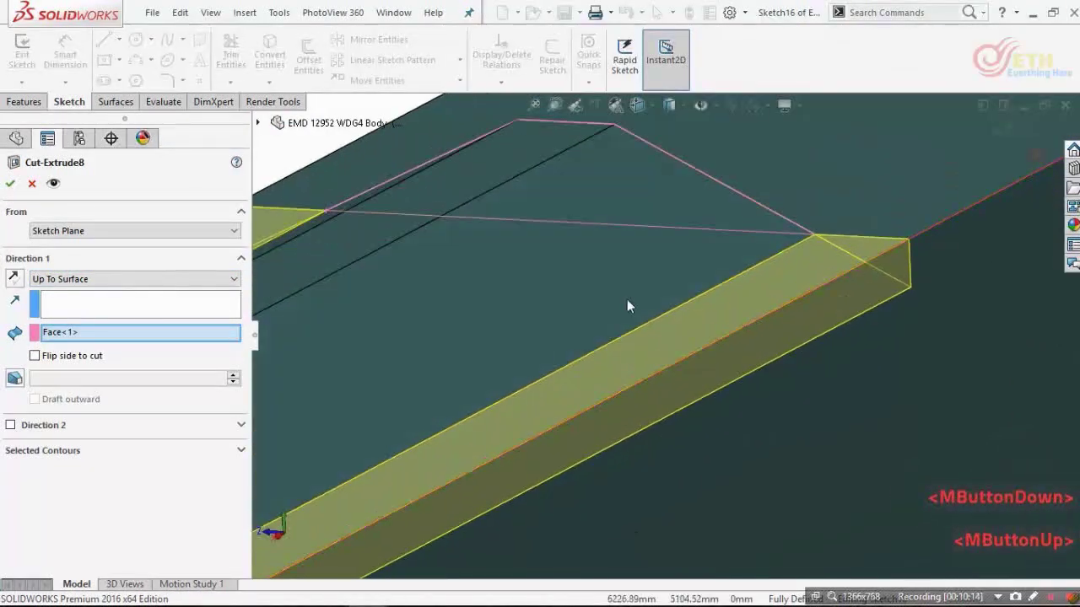
- Try a Blind end condition with a 90 mm depth for Cut-Extrude8
left_click(76, 287)
left_click(77, 294)
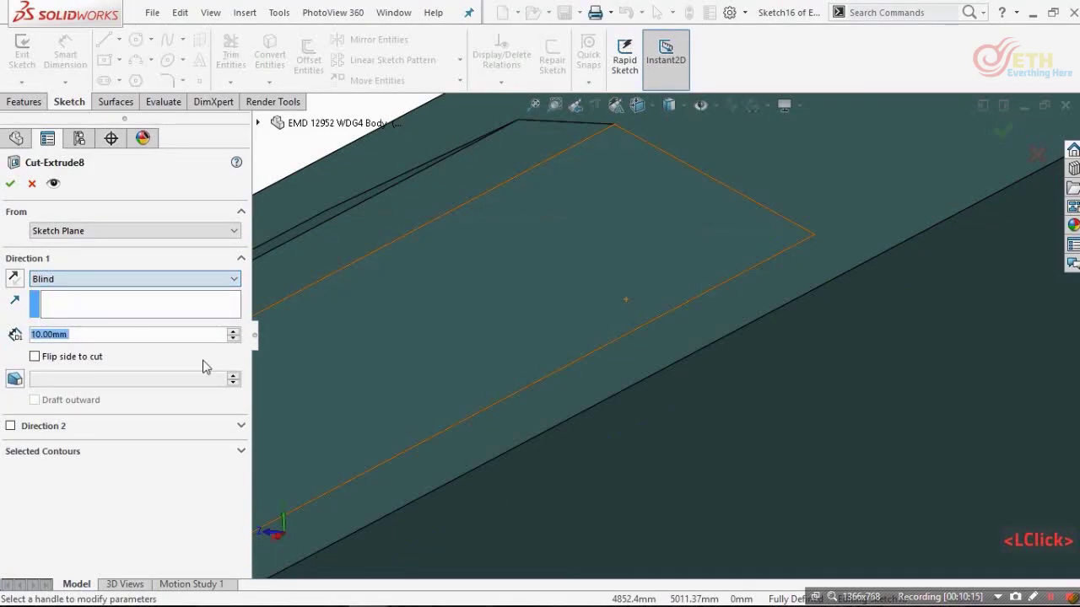
scroll(484, 409, "up", 4)
scroll(483, 432, "down", 8)
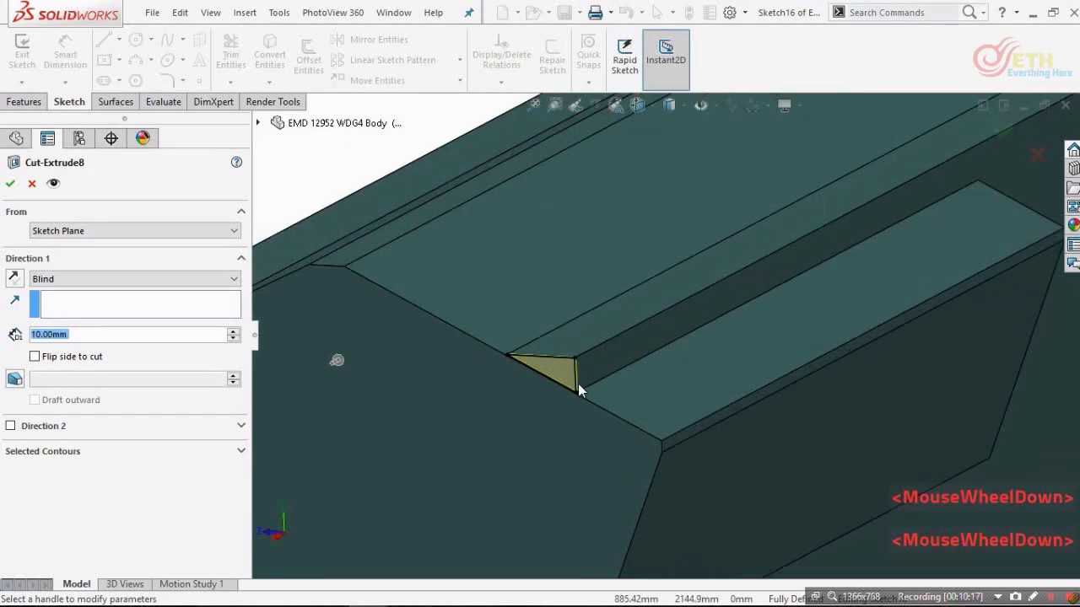
scroll(114, 333, "up", 8)
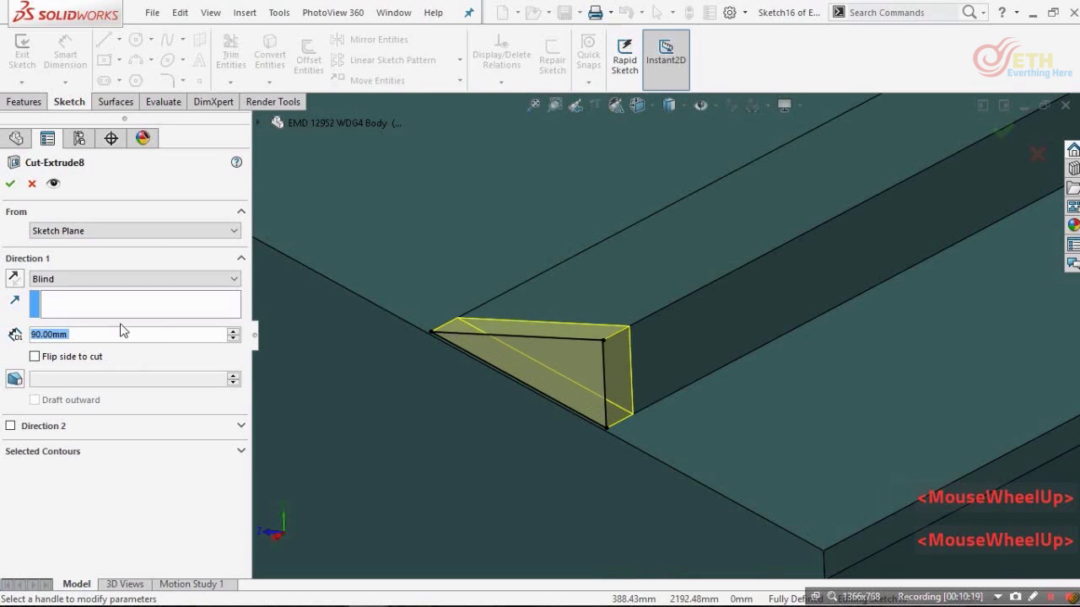
- Set Cut-Extrude8's end condition to Up To Surface and pick the slanted end face of the raised roof section
left_click(109, 279)
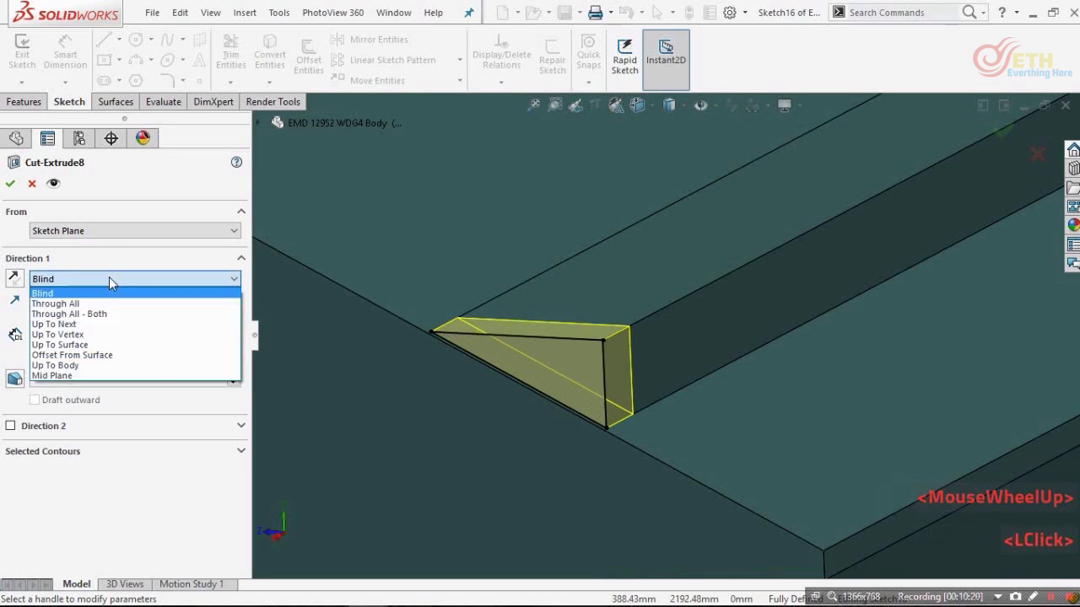
left_click(85, 345)
scroll(506, 338, "up", 6)
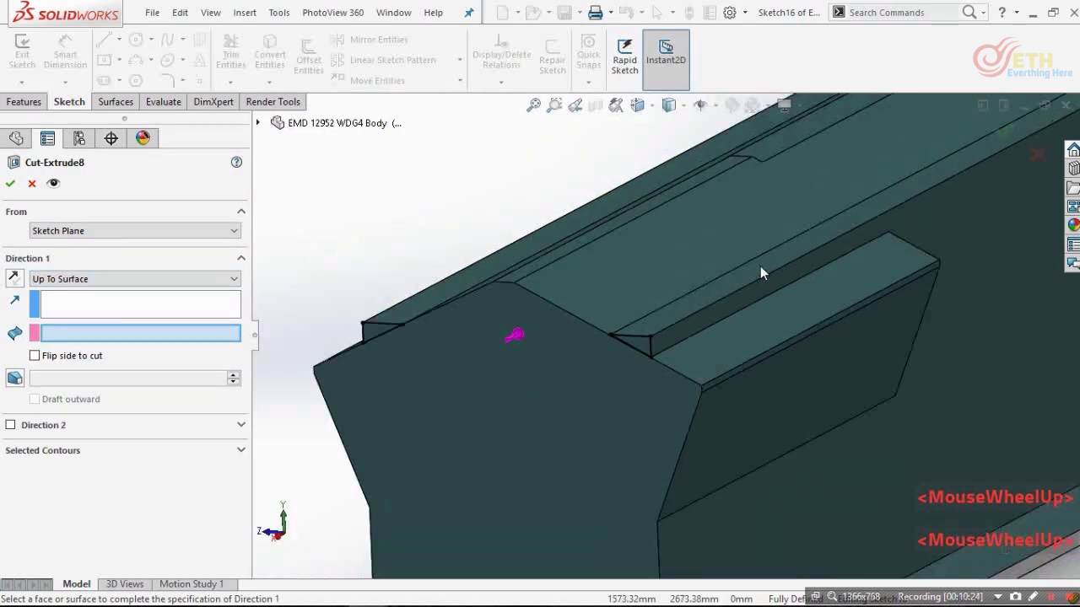
middle_click_drag(540, 338, 891, 310)
scroll(891, 310, "up", 2)
scroll(892, 310, "down", 10)
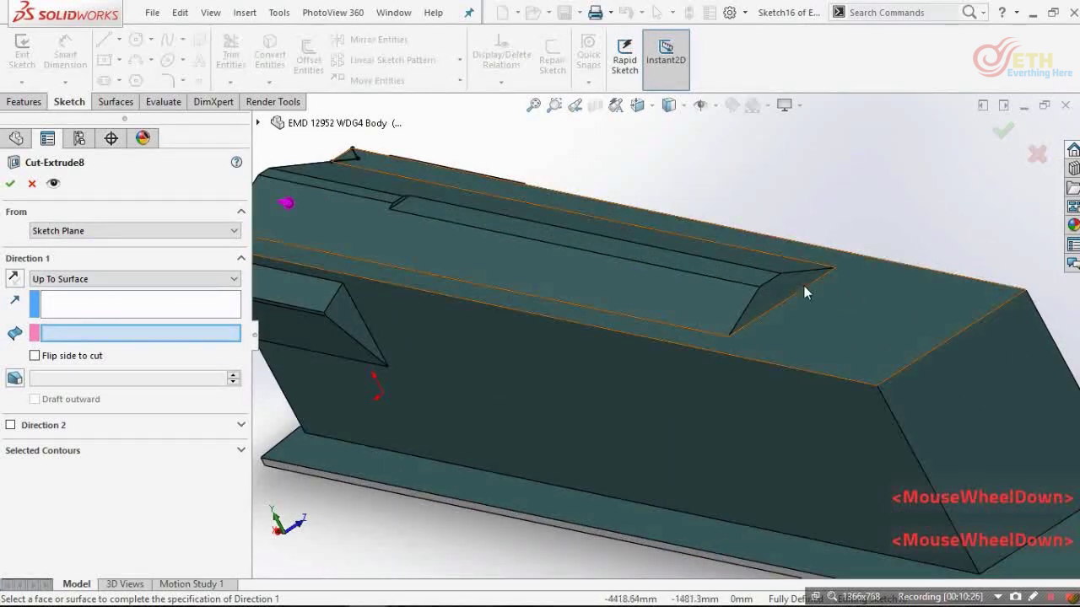
left_click(743, 321)
scroll(544, 471, "up", 3)
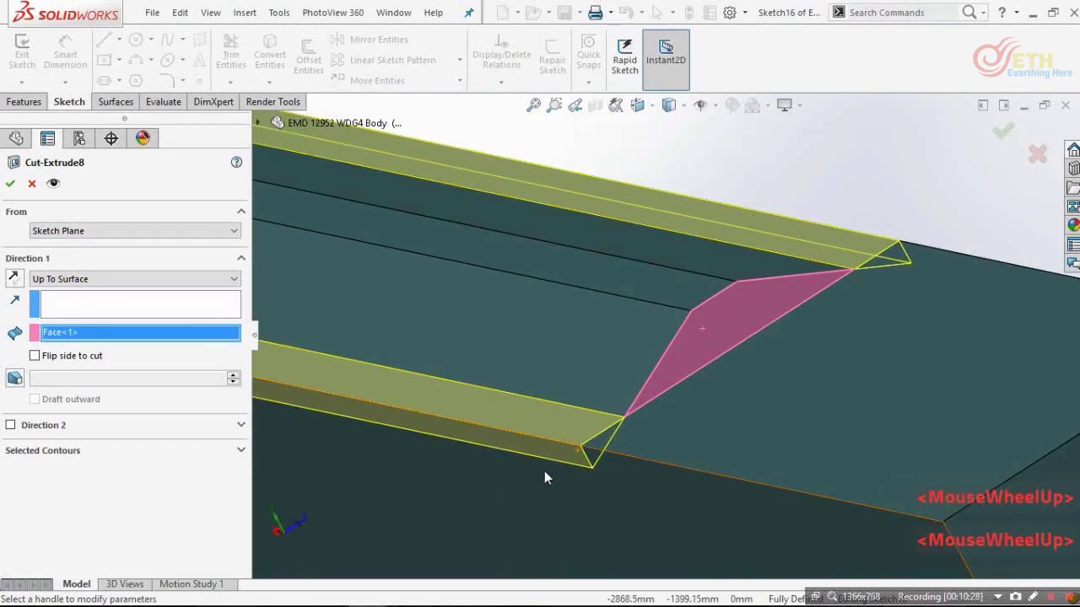
- Check where the Cut-Extrude8 preview meets the roof end face and accept the cut
middle_click_drag(544, 471, 39, 279)
scroll(633, 423, "down", 3)
scroll(632, 424, "down", 1)
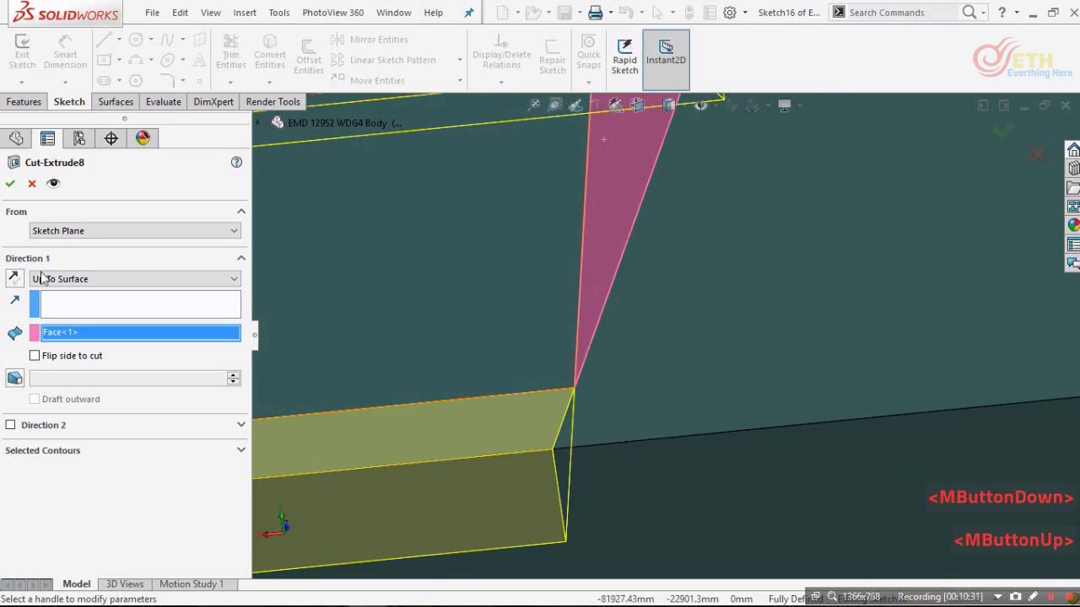
left_click(10, 186)
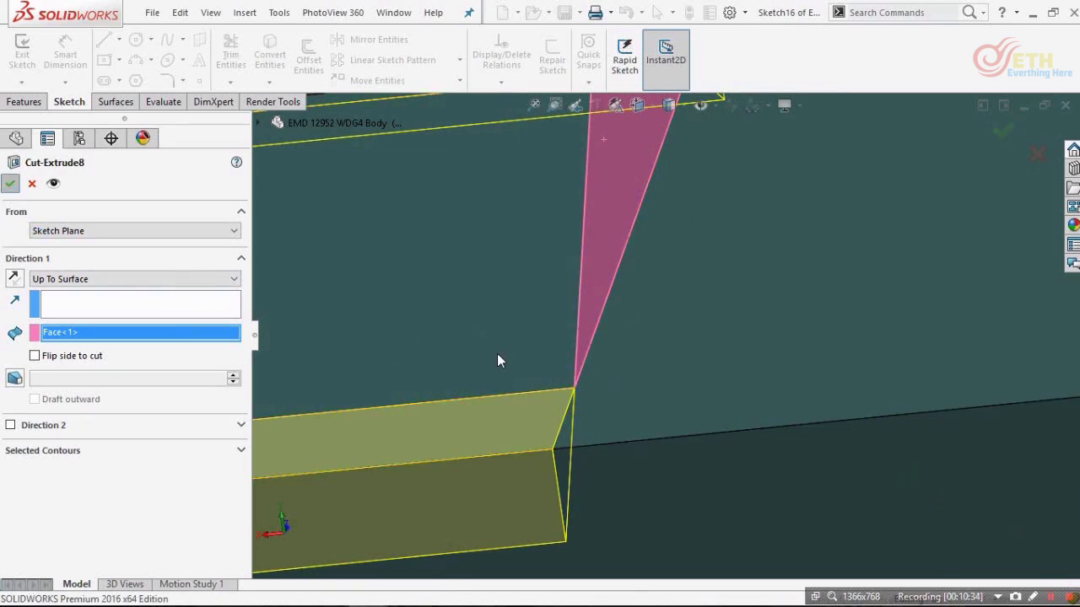
- Examine the completed Cut-Extrude8 along both sides of the roof from several angles
scroll(497, 355, "up", 5)
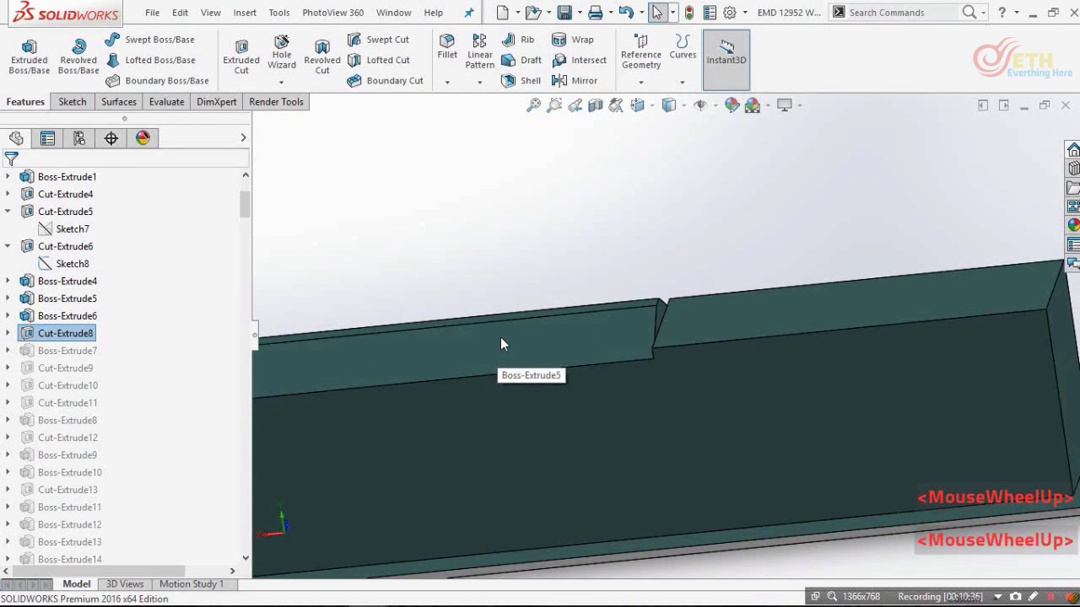
scroll(500, 344, "up", 5)
middle_click_drag(448, 318, 588, 292)
scroll(647, 416, "down", 2)
left_click(647, 417)
middle_click_drag(647, 416, 367, 426)
scroll(393, 448, "up", 2)
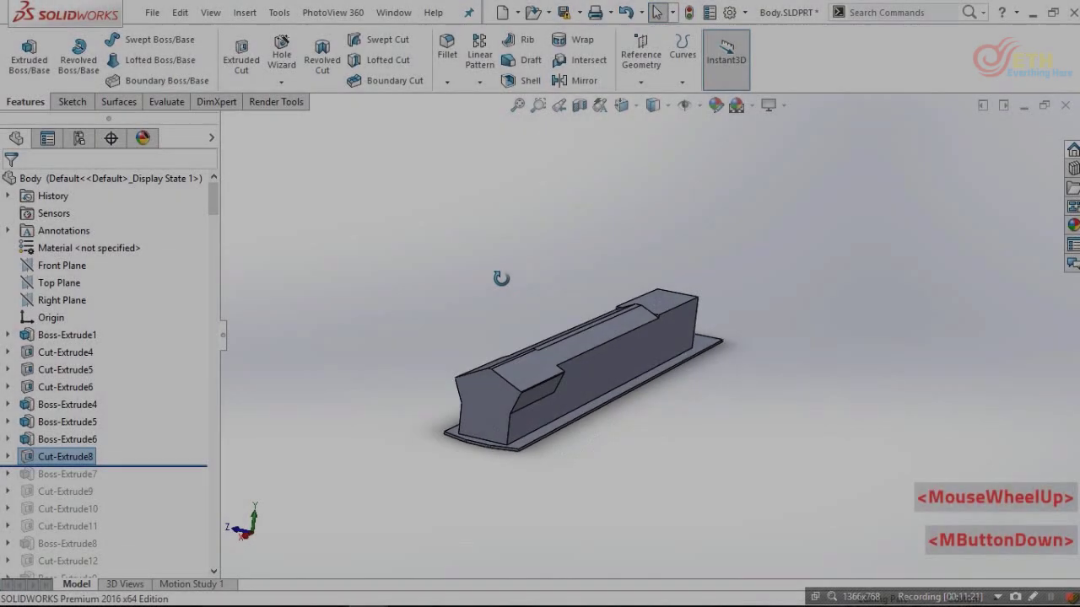
- In the Body part, examine Boss-Extrude7's Blind extrusion and dimensioned profile on the hood end from angled and straight-on views
middle_click_drag(506, 338, 548, 265)
scroll(693, 356, "down", 2)
scroll(658, 361, "down", 2)
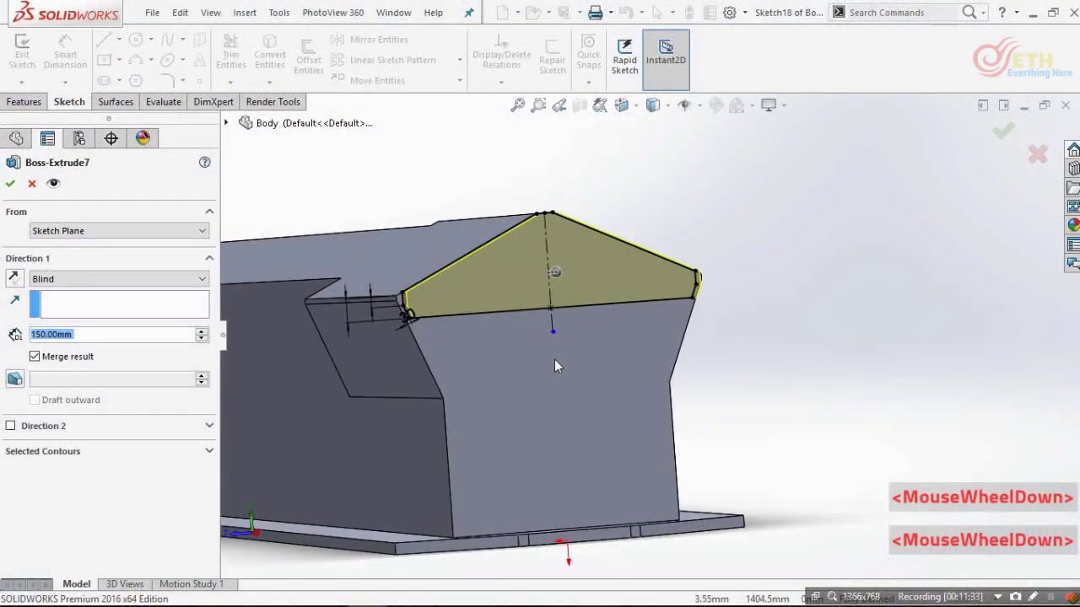
scroll(555, 364, "down", 2)
left_click(683, 360)
middle_click_drag(683, 360, 667, 325)
key("ctrl+8")
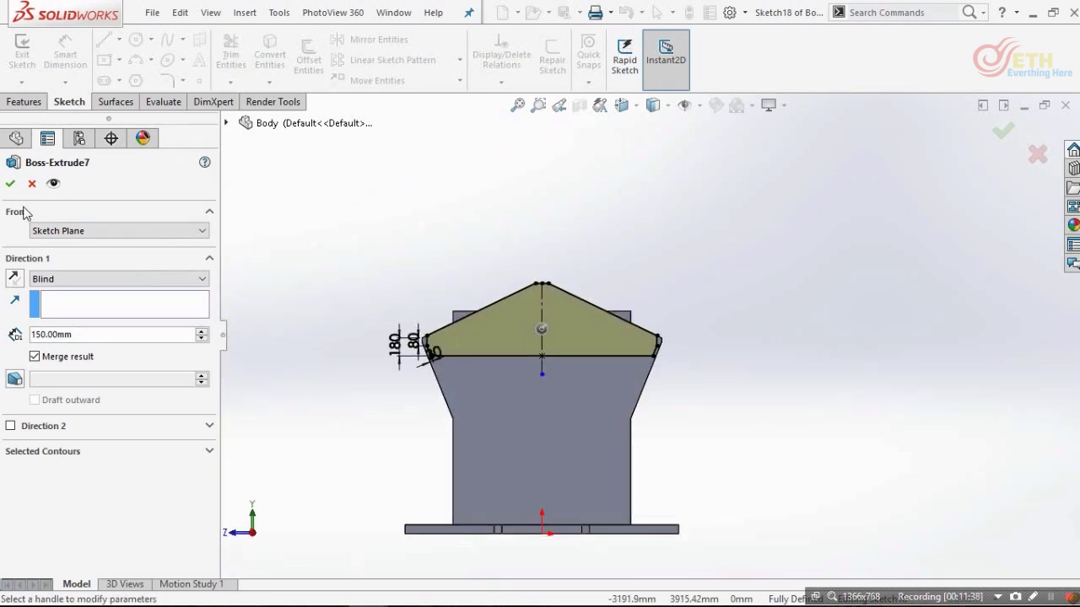
scroll(545, 329, "down", 1)
scroll(458, 340, "down", 2)
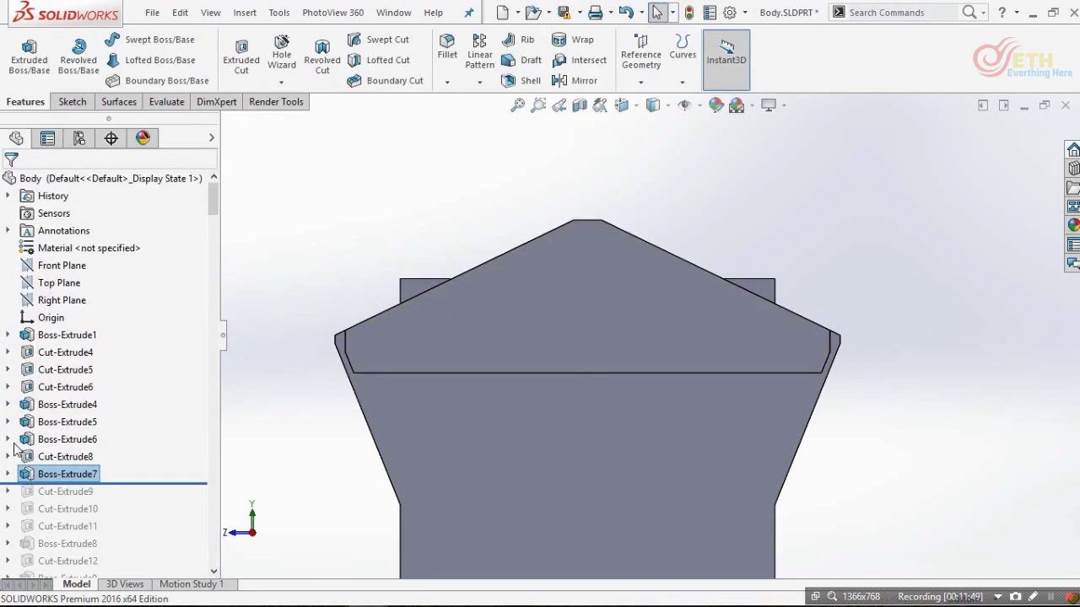
- Open Boss-Extrude7's sketch for editing and move the 30 mm dimension clear of the profile's lower corner
left_click(10, 472)
left_click(66, 492)
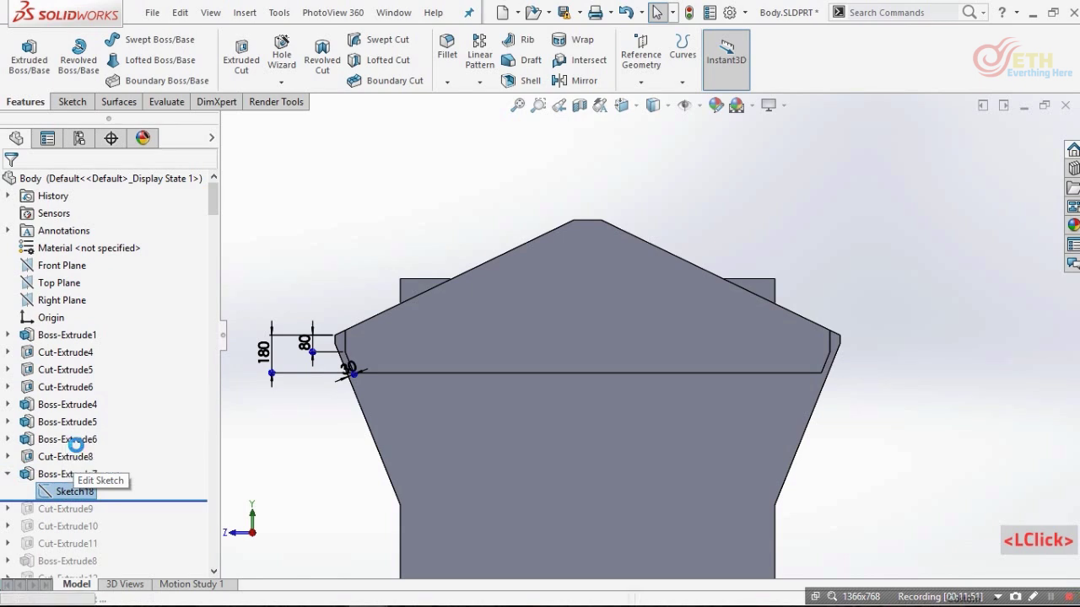
scroll(615, 354, "up", 1)
scroll(665, 346, "down", 3)
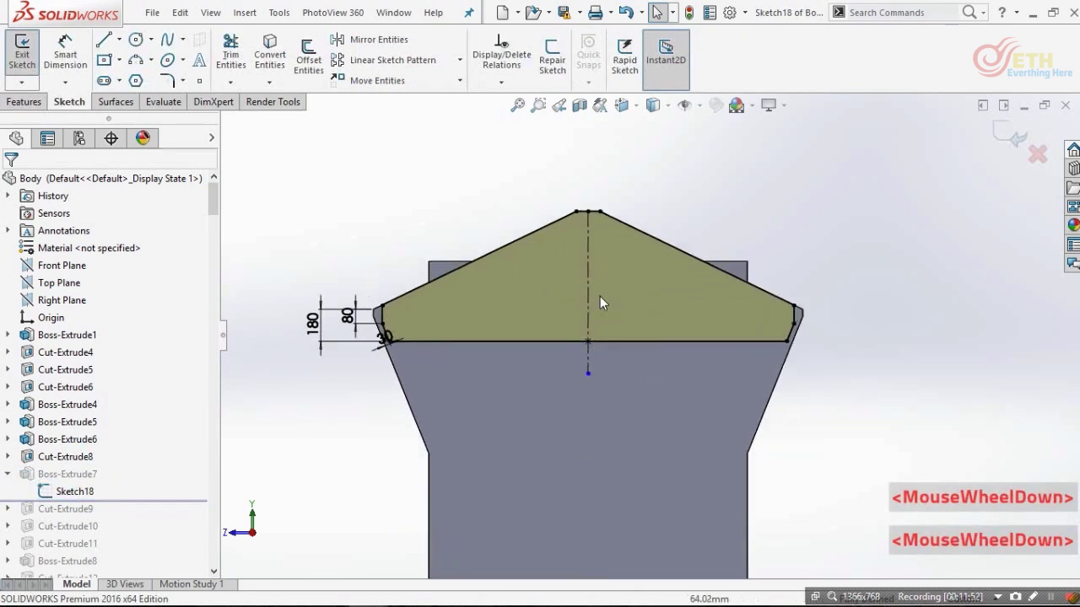
scroll(601, 302, "down", 1)
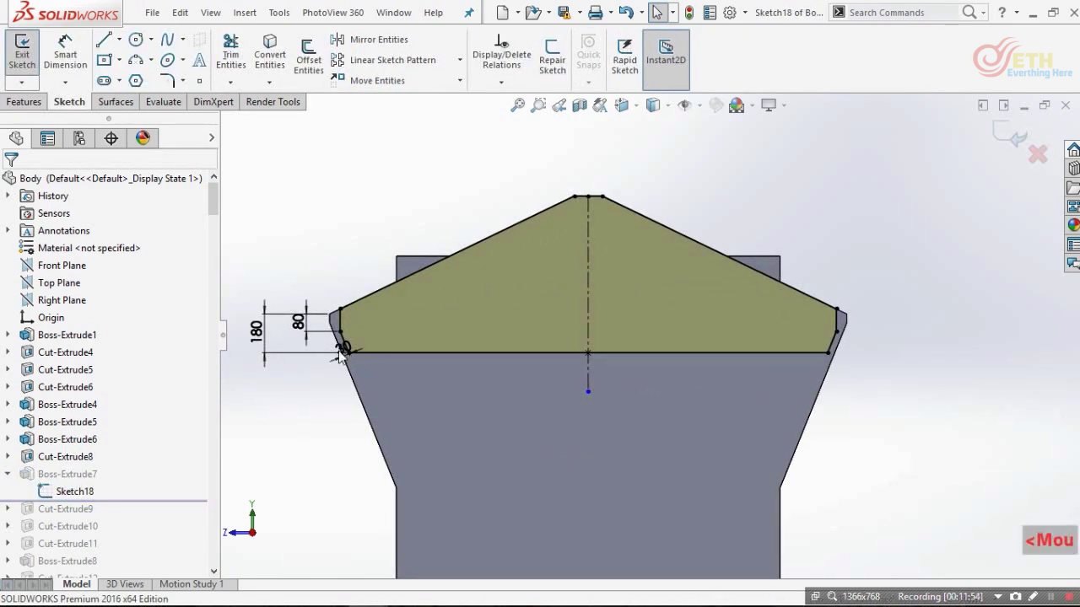
left_click_drag(340, 350, 298, 425)
- Check Boss-Extrude7's Blind extrusion of 150 mm on the hood end from an angled view and accept it
left_click(11, 181)
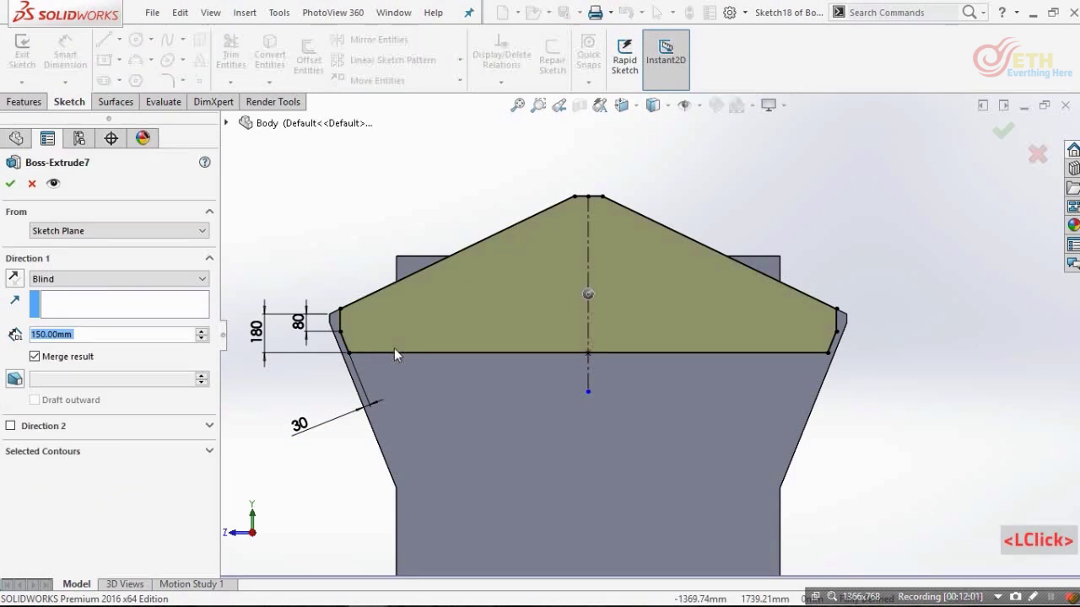
middle_click_drag(394, 348, 137, 338)
scroll(436, 331, "down", 2)
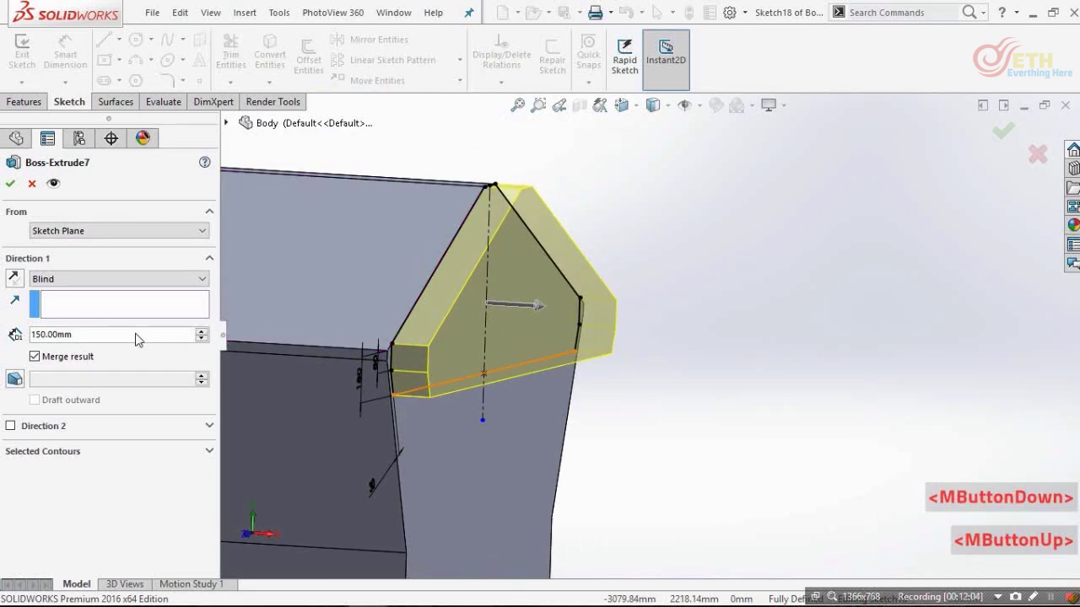
left_click(93, 335)
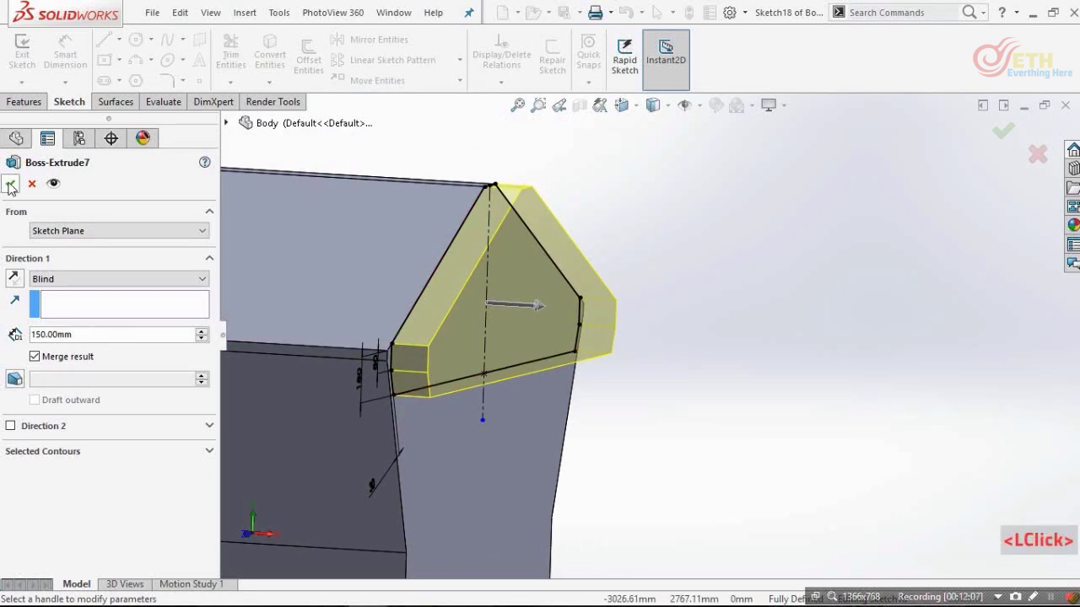
key("Return")
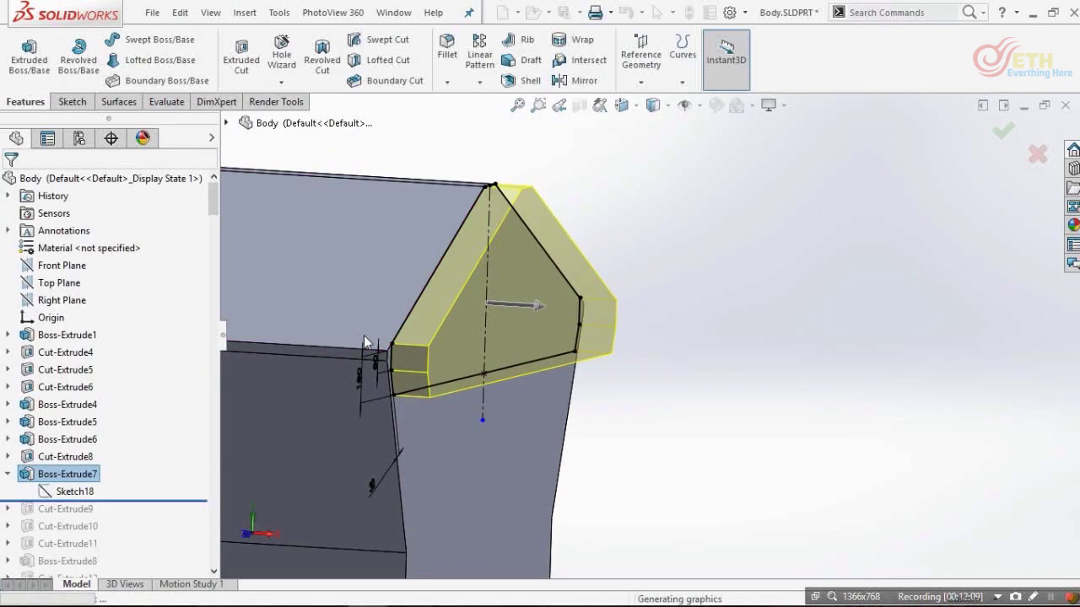
- Examine the whole locomotive body with the gabled roof end extension from several angles
scroll(506, 337, "up", 3)
left_click(503, 253)
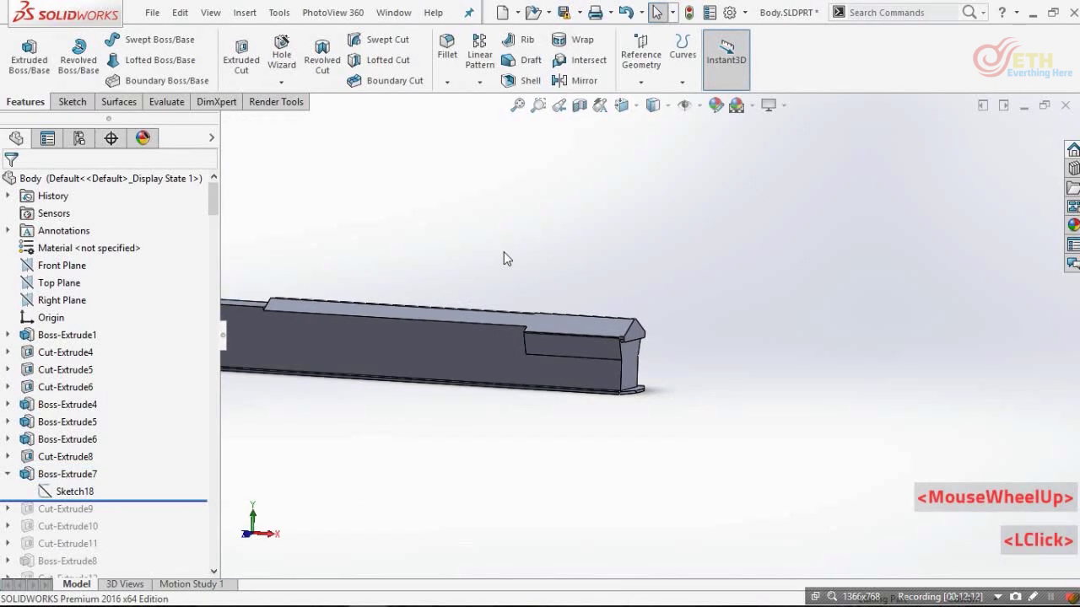
middle_click_drag(503, 253, 356, 318)
scroll(355, 320, "down", 1)
scroll(345, 323, "down", 2)
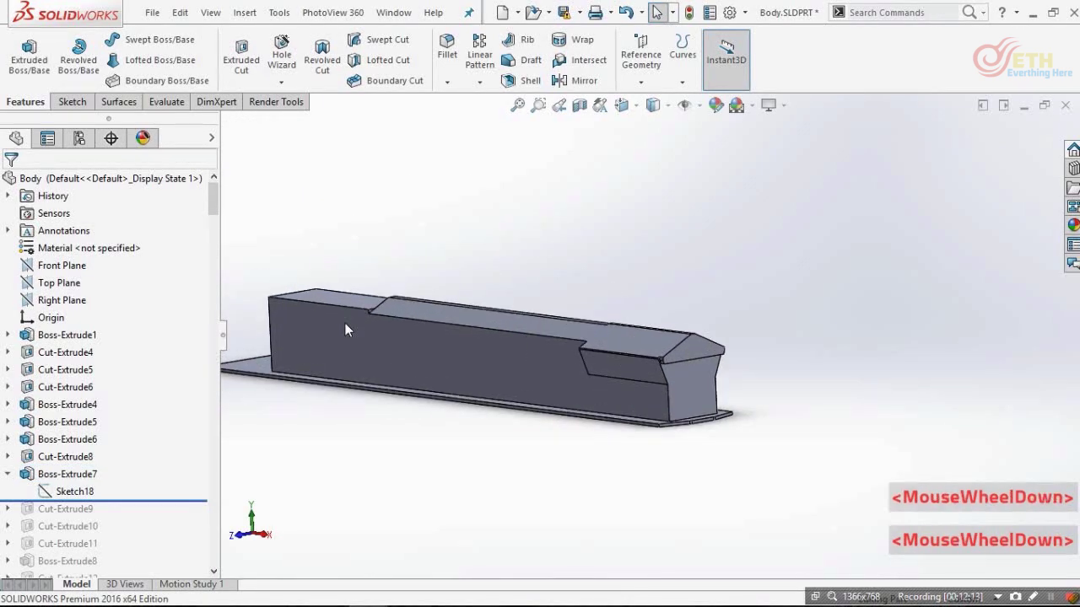
scroll(345, 323, "up", 1)
scroll(125, 506, "down", 1)
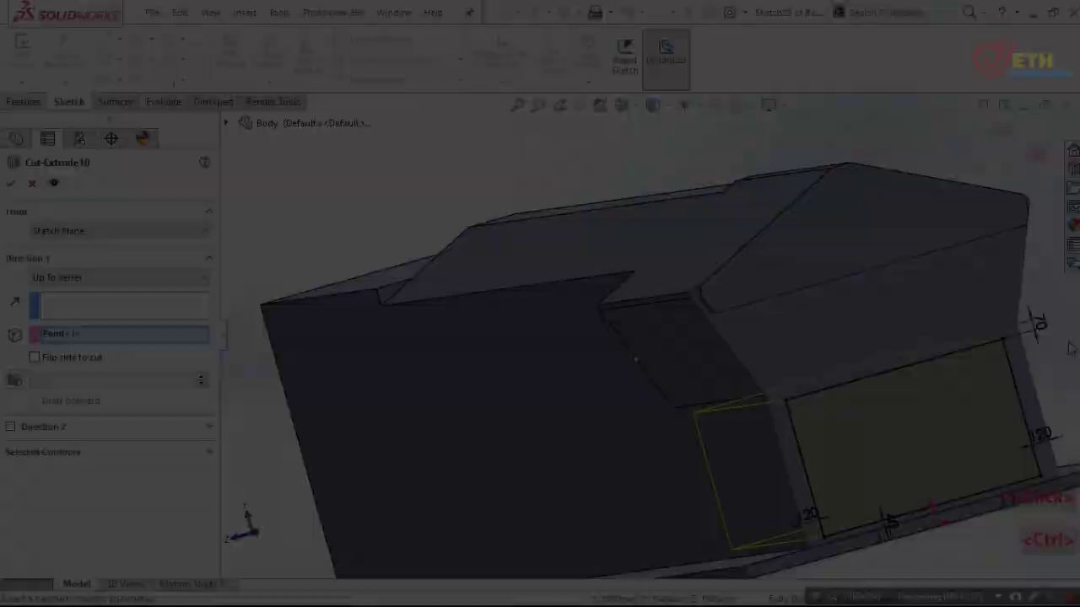
key("ctrl+8")
left_click(639, 313)
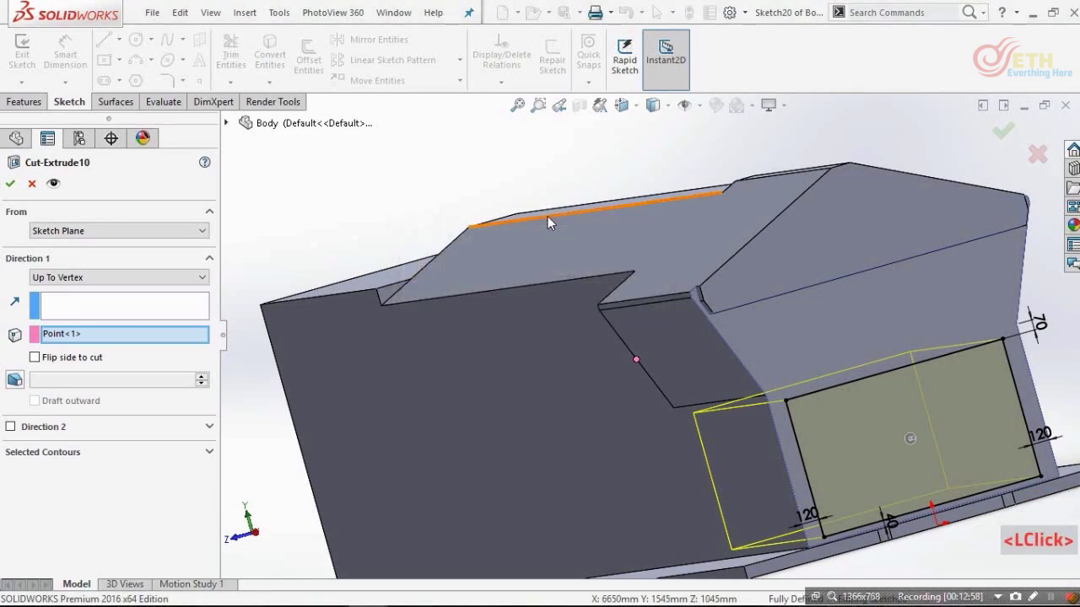
key("Escape")
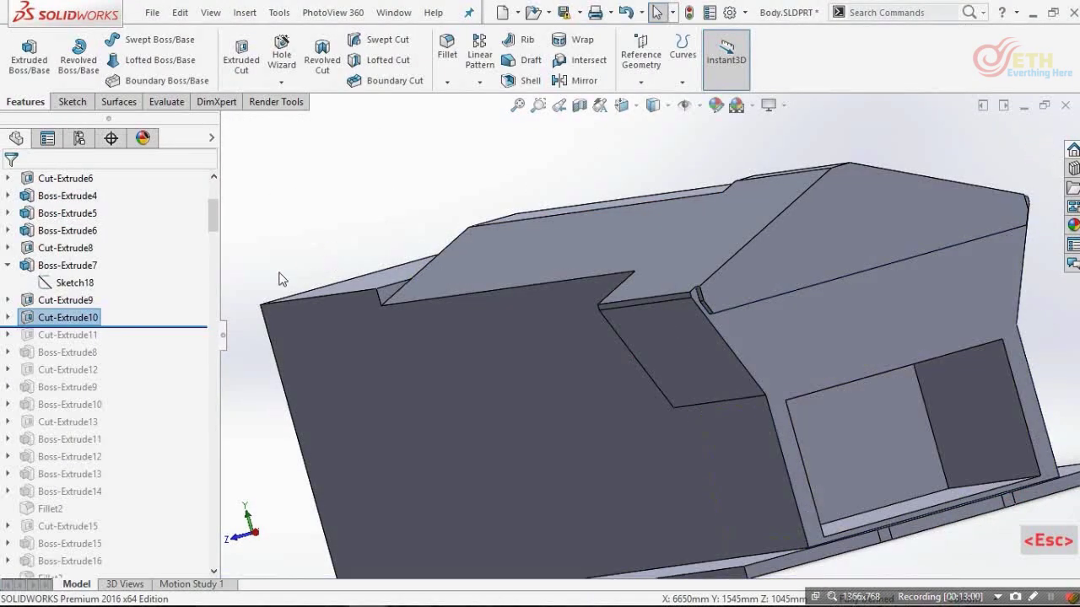
- Open Cut-Extrude10 for editing and try to orient the view normal to its sketch
right_click(83, 325)
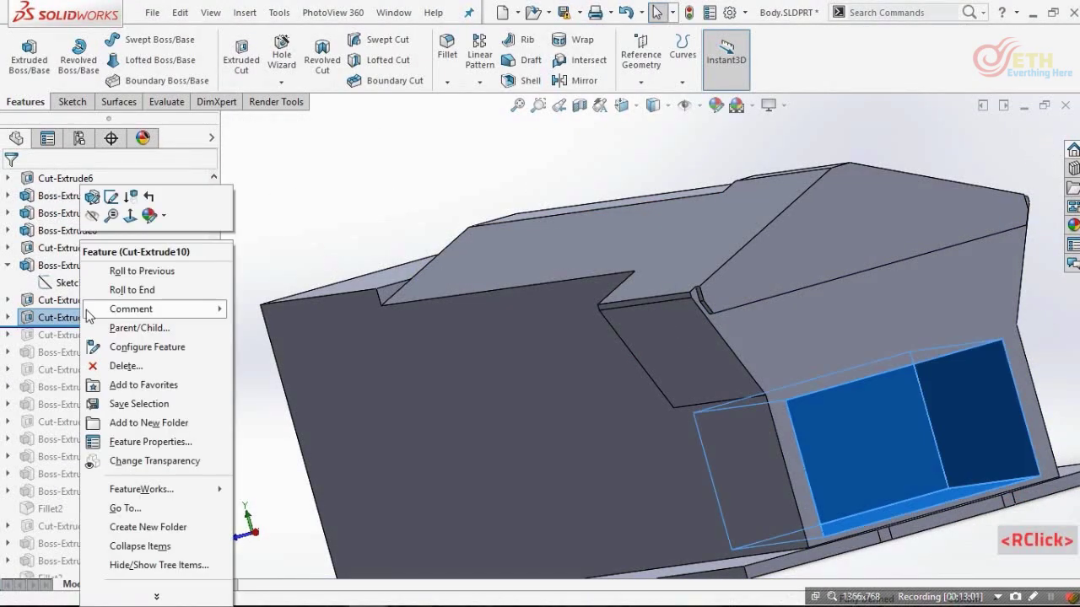
left_click(101, 201)
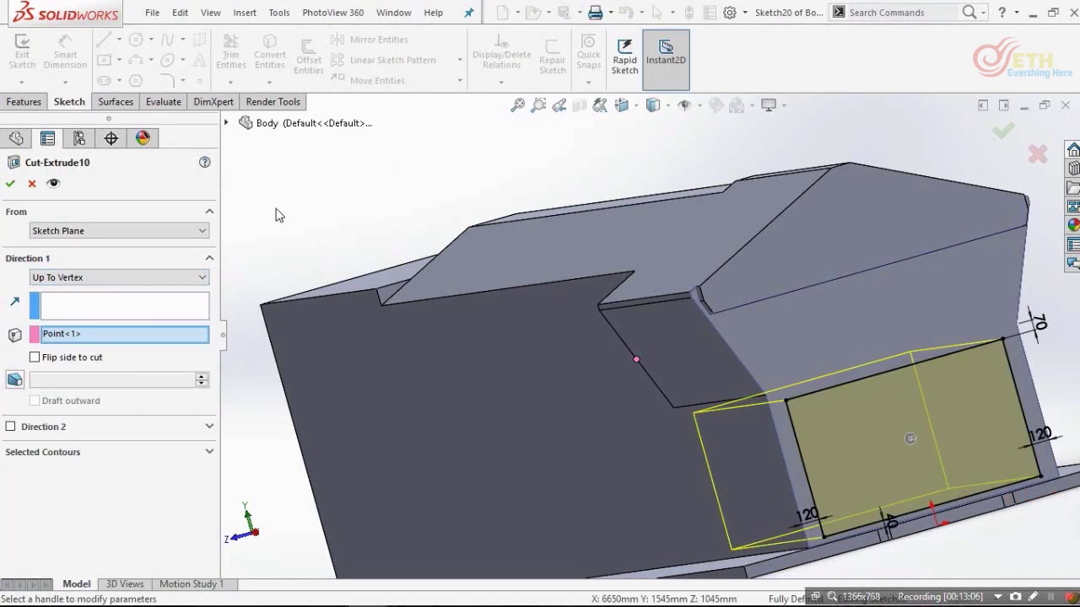
key("ctrl+8")
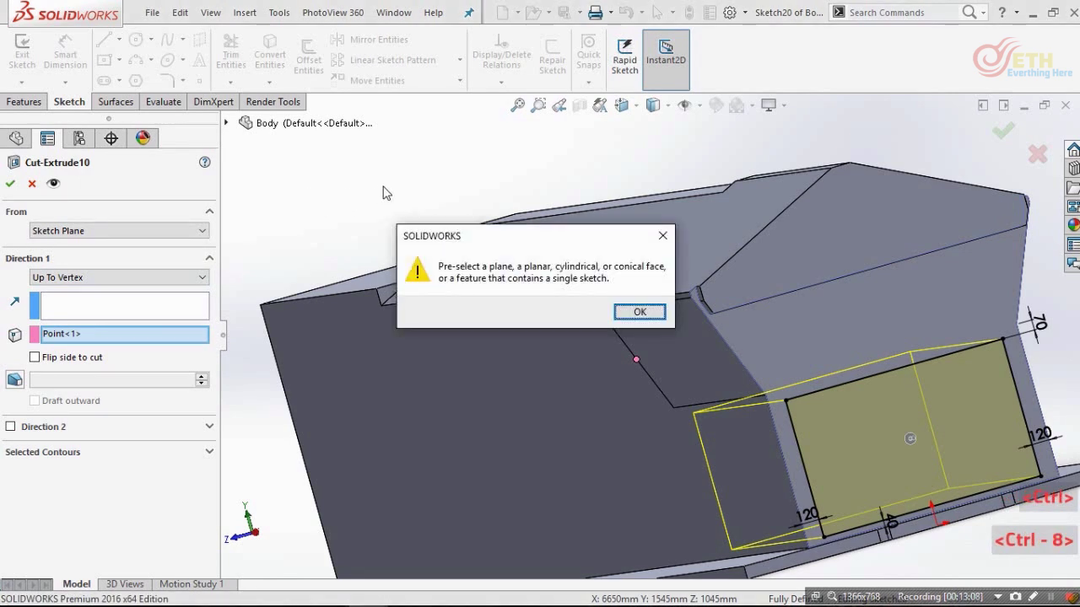
left_click(639, 312)
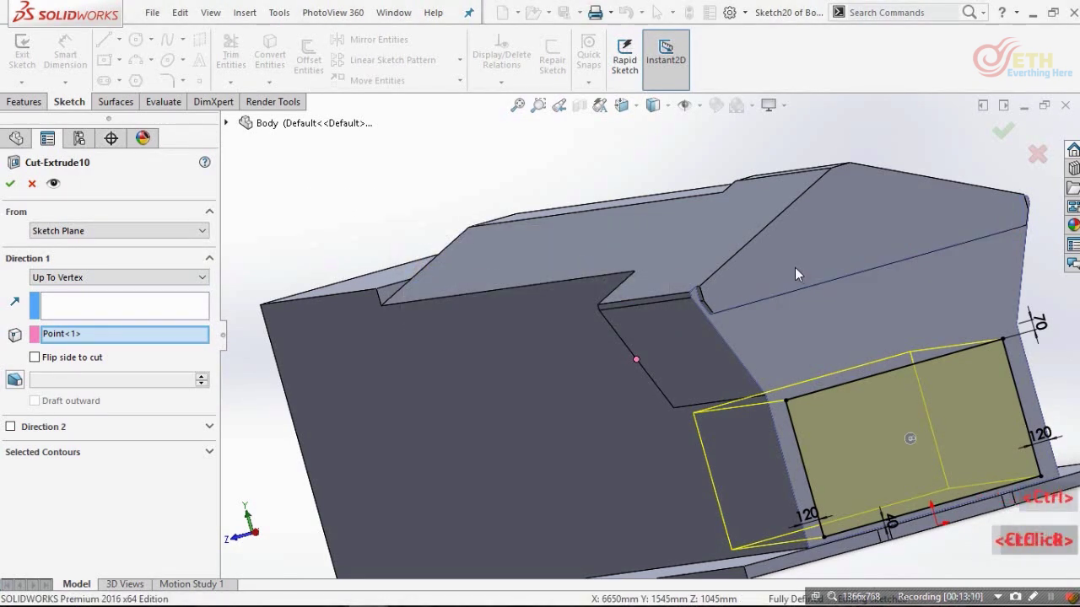
key("ctrl+8")
left_click(624, 314)
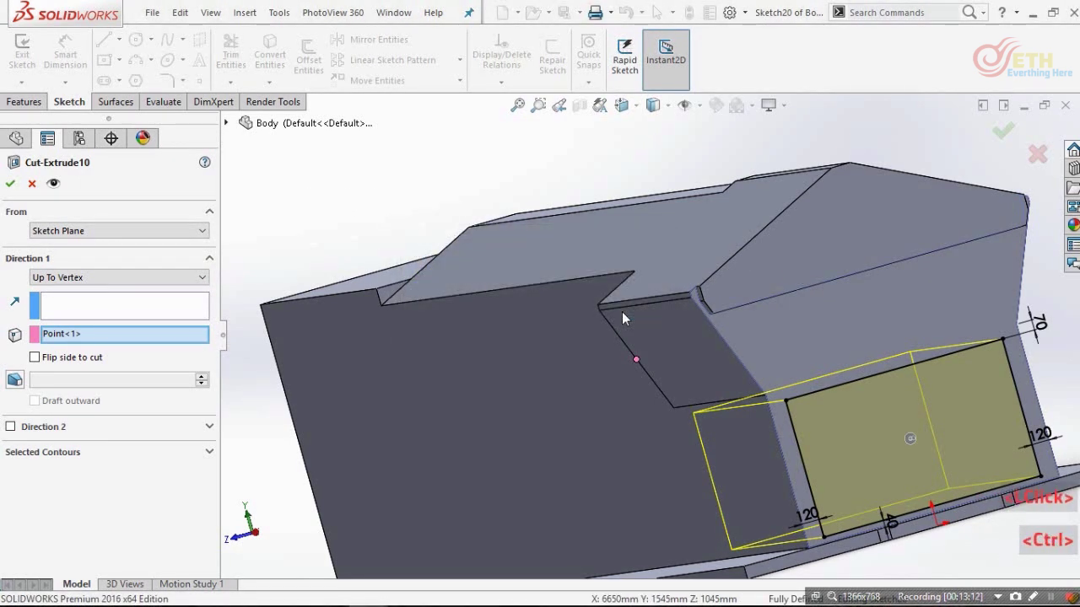
- Examine Cut-Extrude10's dimensioned rectangle on the hood end, comparing the standard views and ending straight-on from the right
key("ctrl+5")
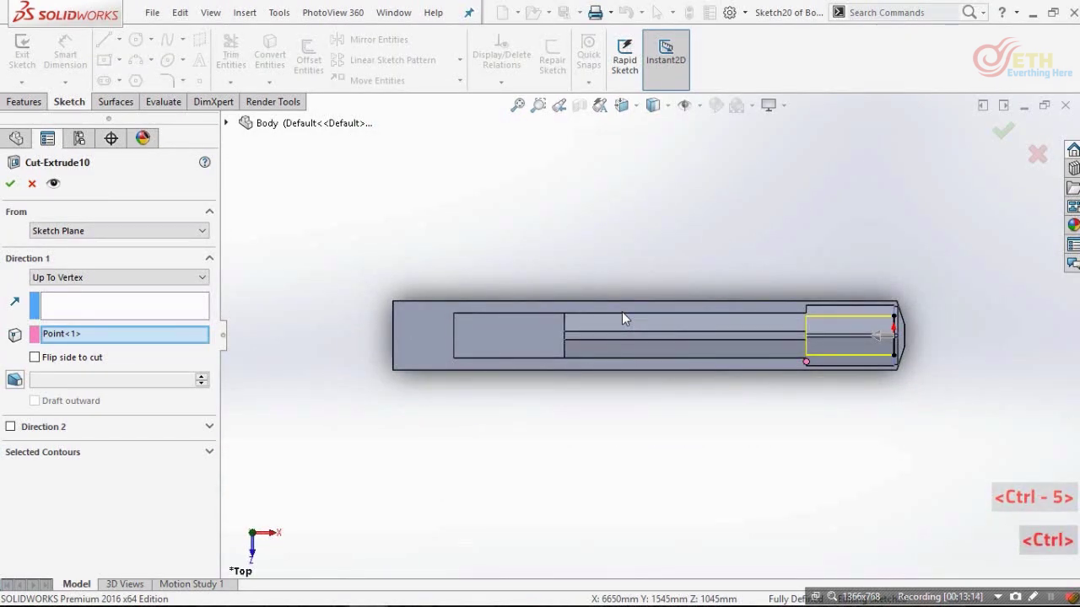
key("ctrl+3")
key("ctrl+4")
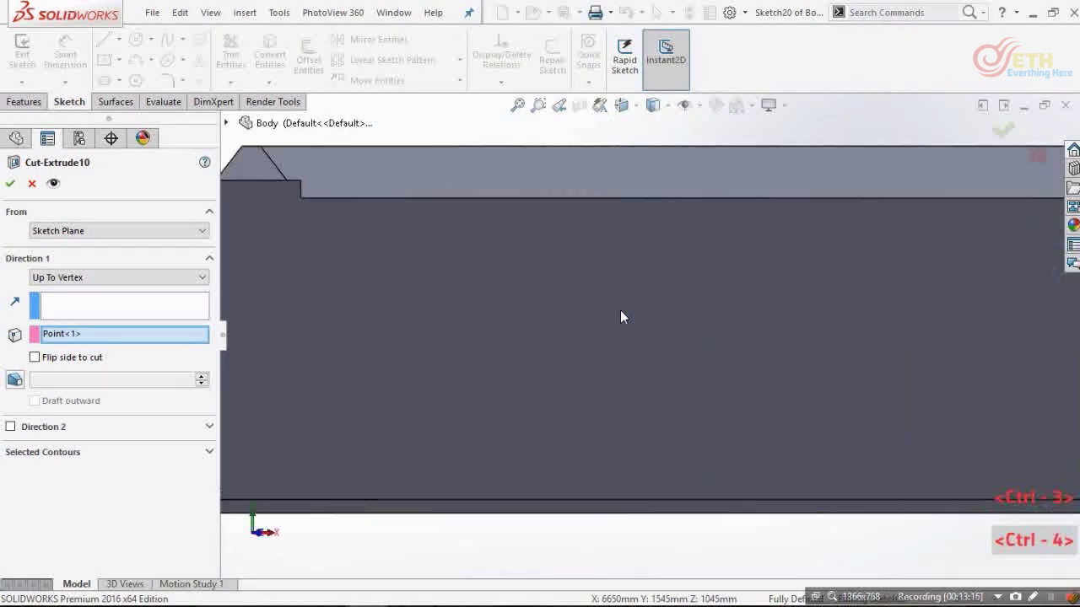
scroll(747, 415, "down", 2)
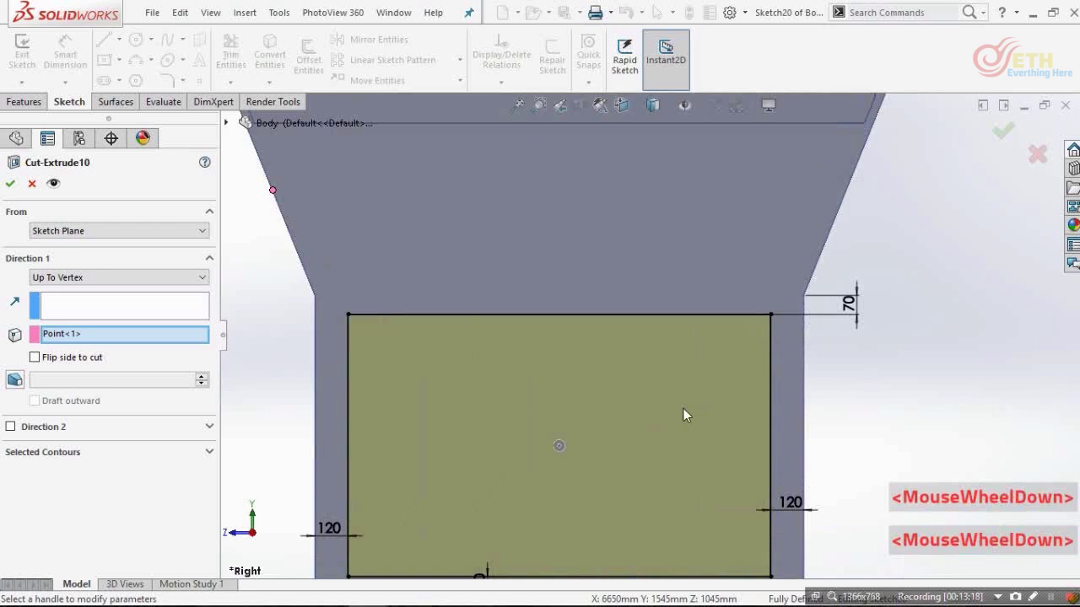
scroll(571, 441, "up", 2)
scroll(565, 446, "down", 2)
scroll(563, 431, "down", 2)
scroll(561, 430, "up", 2)
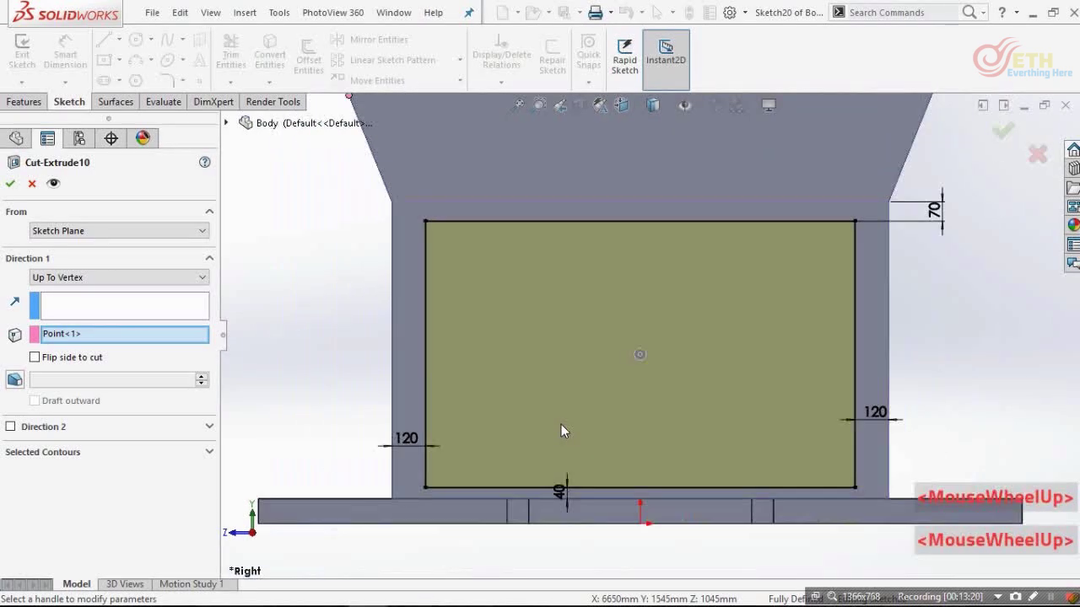
- Replace Cut-Extrude10's Up To Vertex reference with the slanted inner edge of the recess on the hood side
middle_click_drag(595, 384, 596, 410)
scroll(513, 310, "up", 2)
mouse_move(514, 309)
middle_mouse_down()
mouse_move(433, 311)
mouse_move(456, 291)
mouse_move(543, 278)
mouse_move(546, 289)
mouse_move(498, 299)
middle_mouse_up()
scroll(432, 312, "up", 1)
scroll(402, 308, "down", 2)
scroll(402, 301, "down", 2)
scroll(543, 279, "down", 2)
scroll(543, 285, "down", 2)
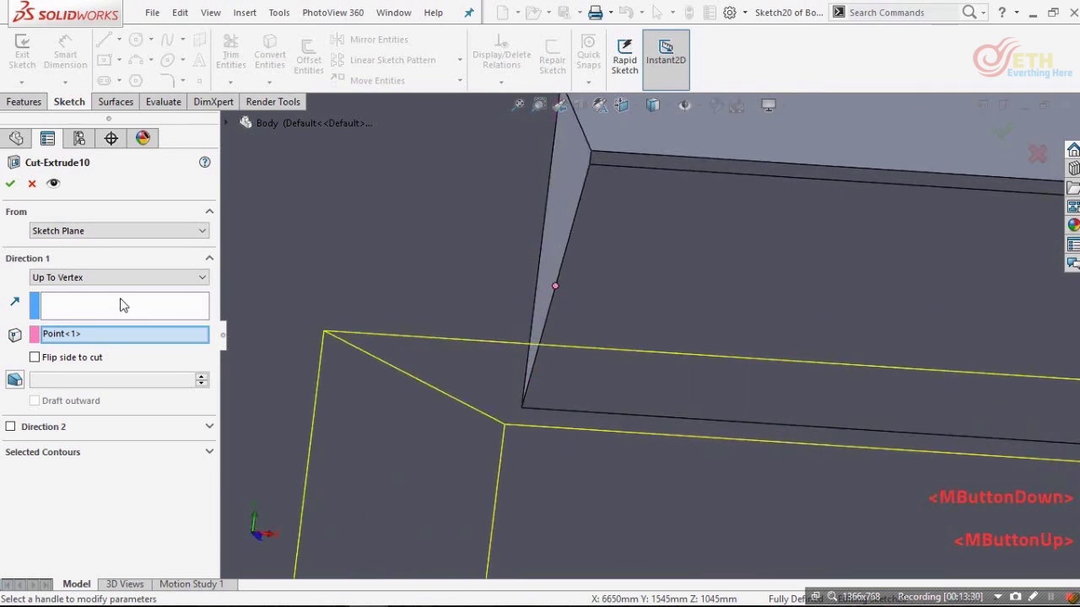
left_click(119, 276)
left_click(12, 288)
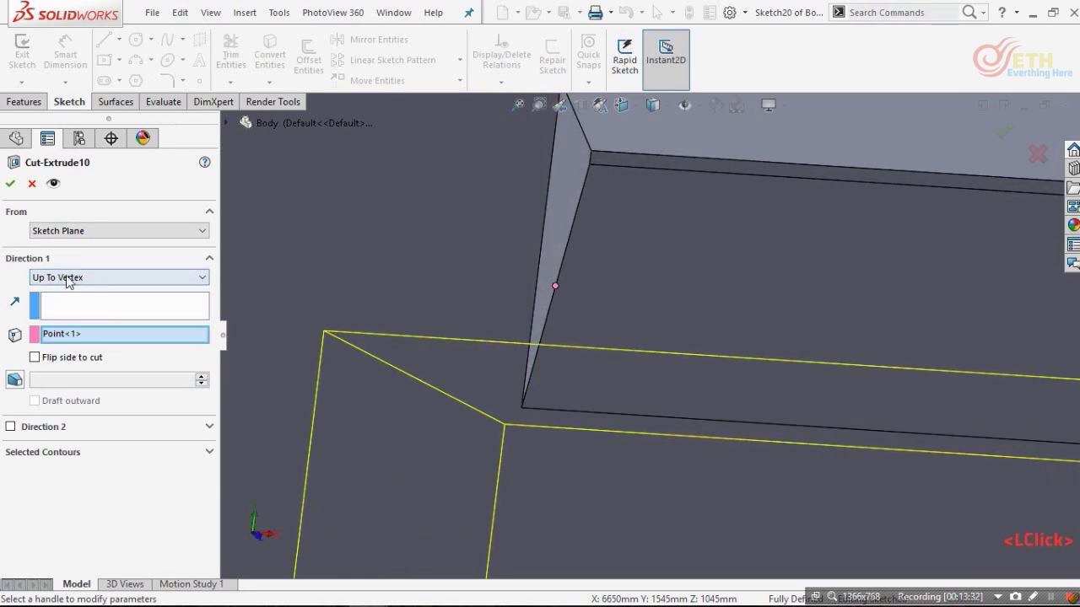
left_click(77, 279)
left_click(80, 334)
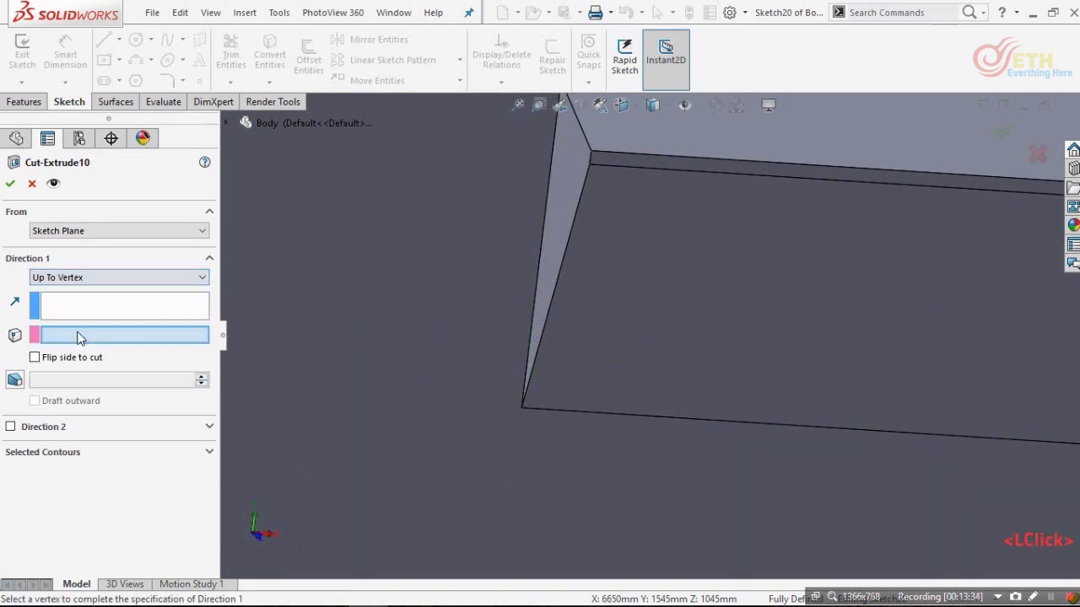
left_click(557, 288)
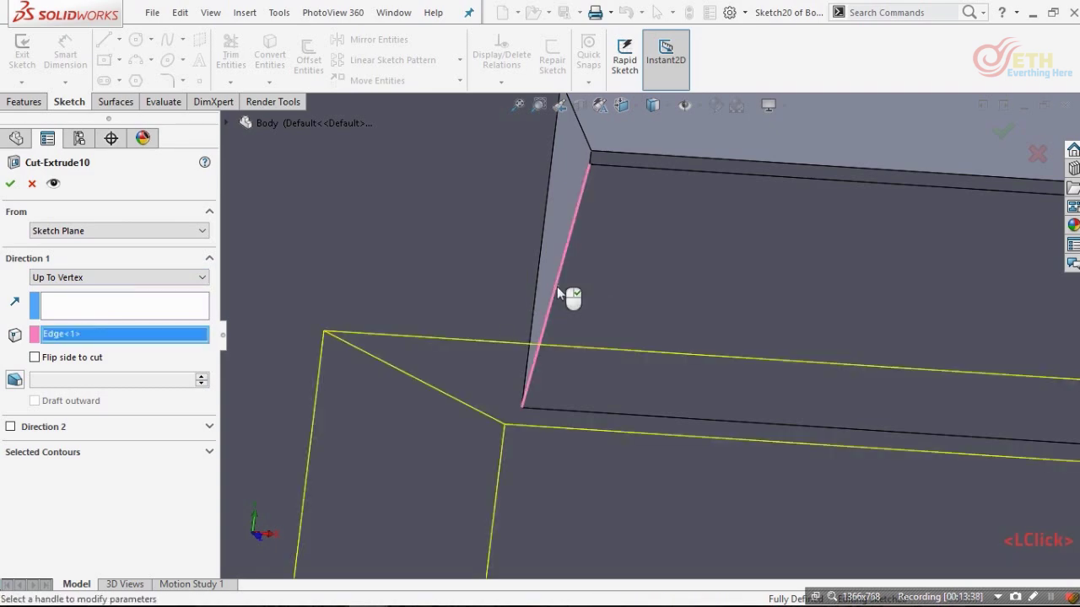
- Check the Cut-Extrude10 preview, accept the cut and examine the opening in the hood end
scroll(557, 291, "up", 10)
middle_click_drag(675, 351, 549, 362)
scroll(670, 368, "down", 8)
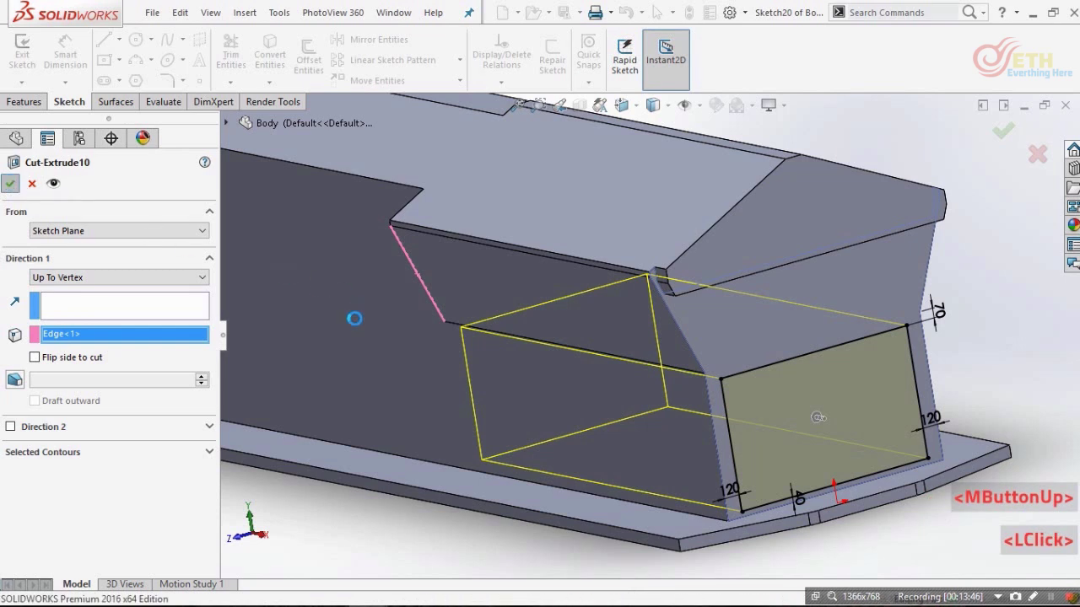
left_click(516, 543)
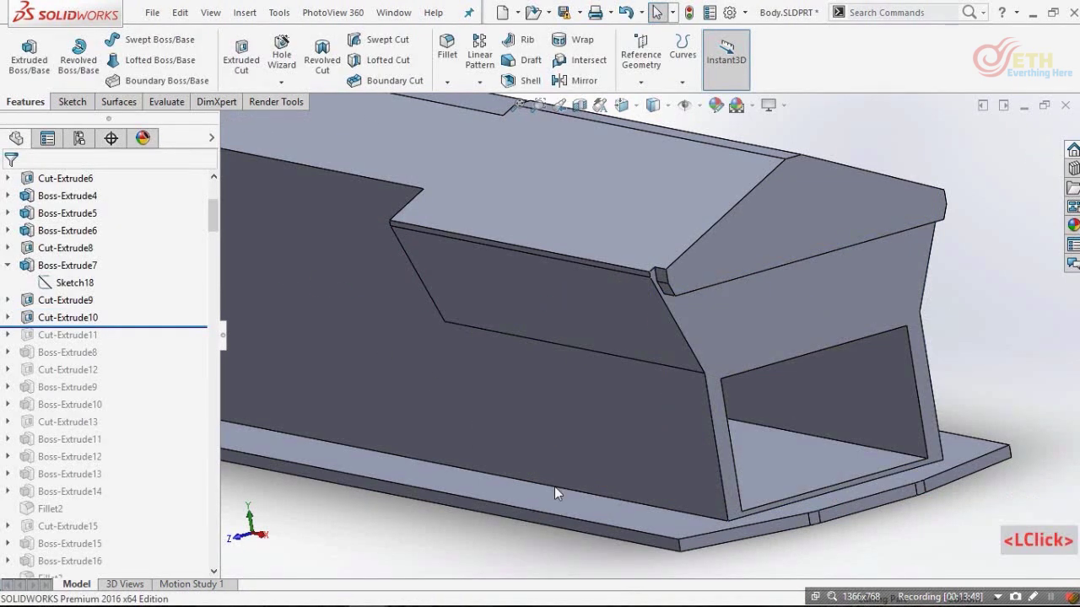
scroll(609, 325, "up", 6)
scroll(603, 303, "down", 2)
middle_click_drag(595, 284, 567, 283)
scroll(567, 283, "down", 2)
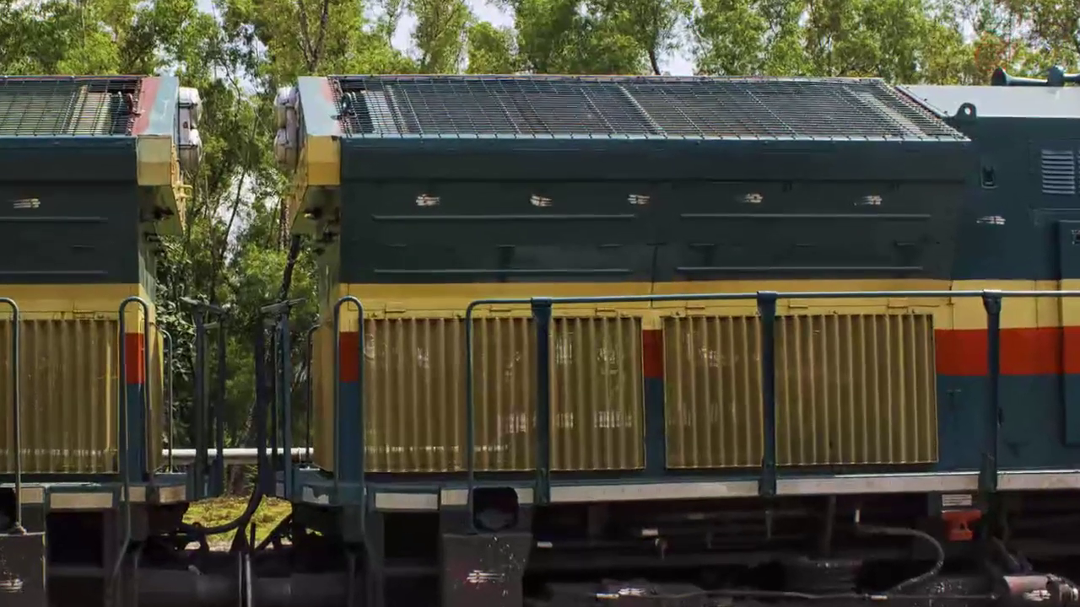
- Pick the hood's outer side face as the Up To Surface reference for Cut-Extrude11
left_click(551, 372)
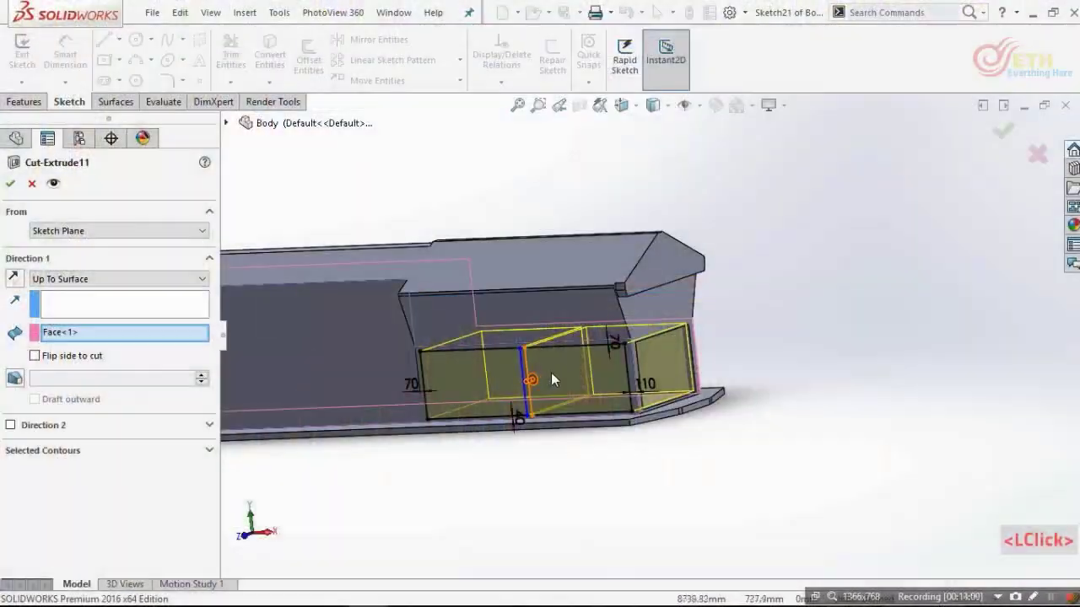
scroll(466, 371, "down", 4)
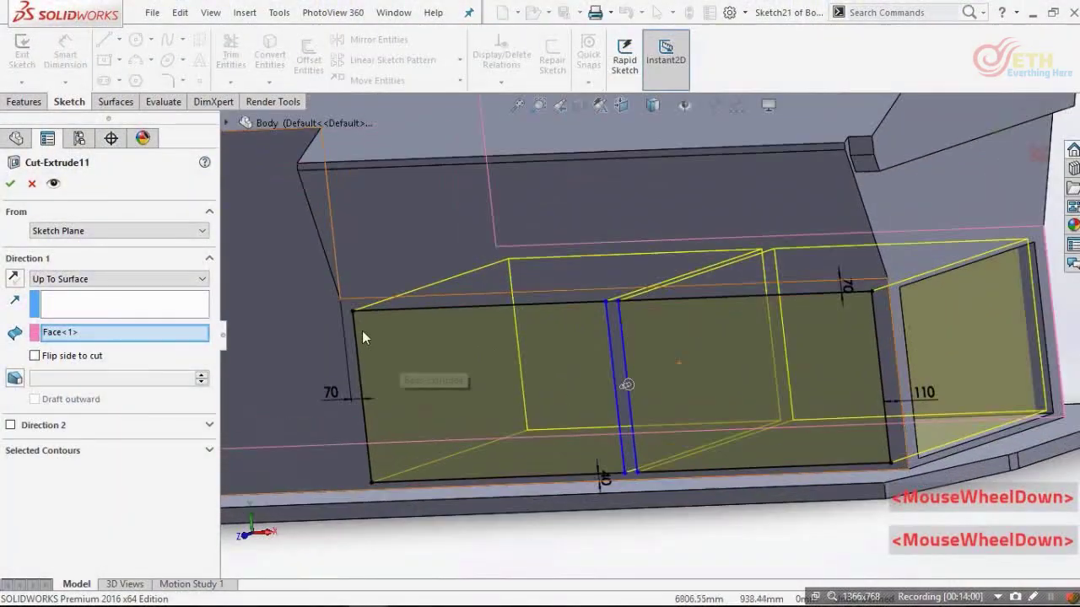
middle_click_drag(362, 331, 337, 326)
scroll(336, 326, "up", 2)
left_click(349, 339)
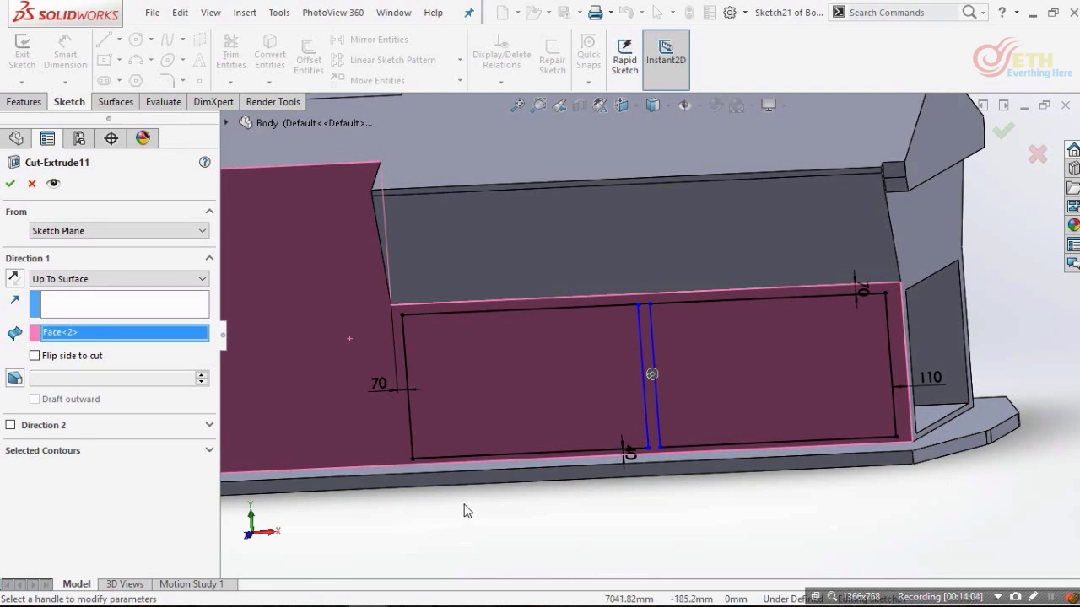
- View Cut-Extrude11's sketch straight-on and clear the face picked as its Up To Surface reference
key("ctrl+8")
scroll(934, 317, "down", 4)
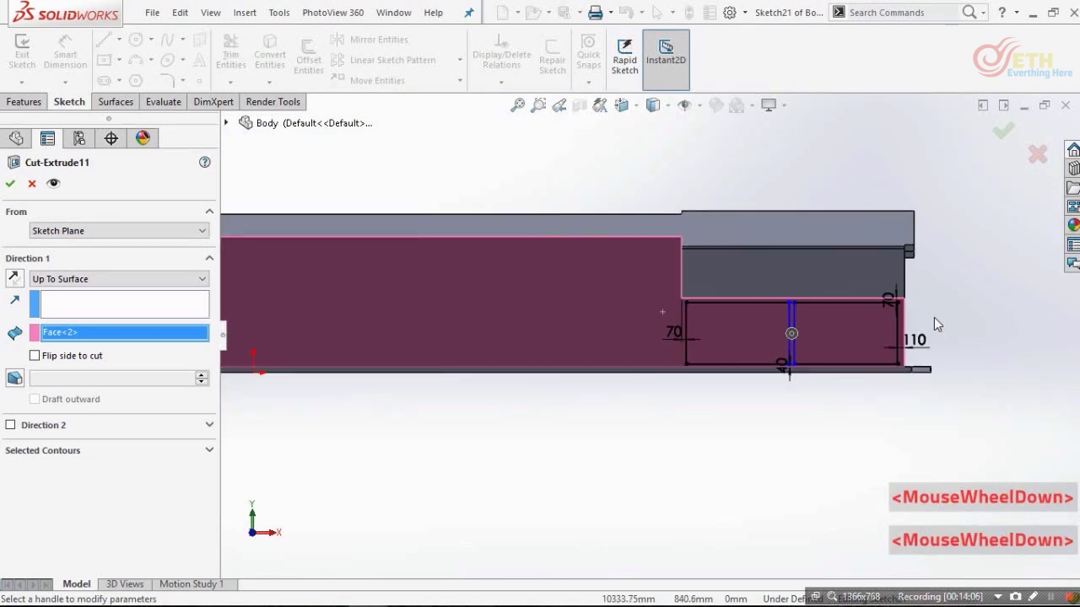
right_click(141, 343)
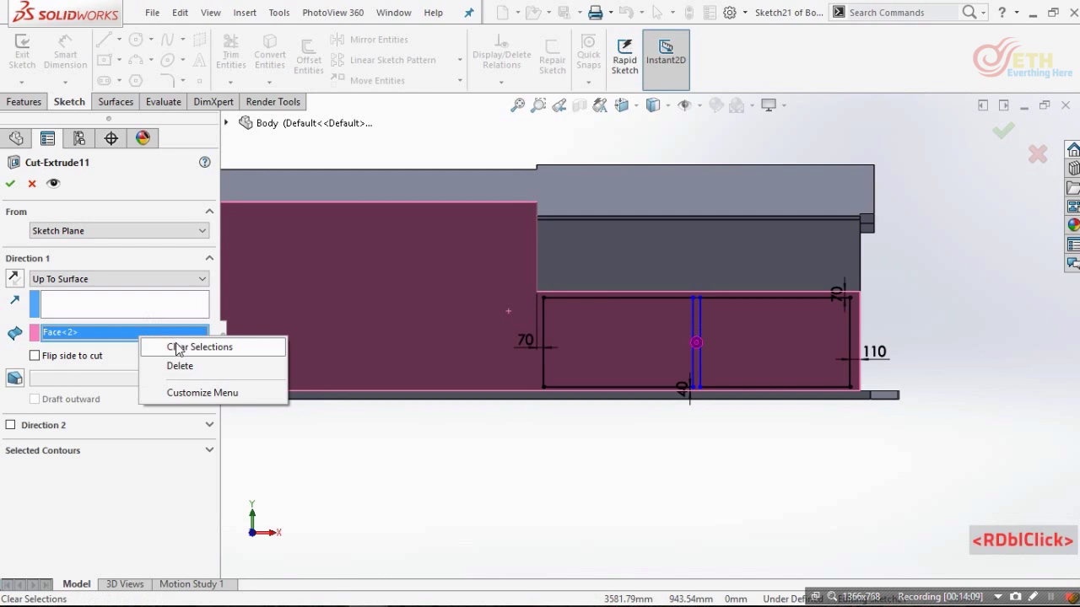
left_click(211, 348)
scroll(847, 312, "down", 2)
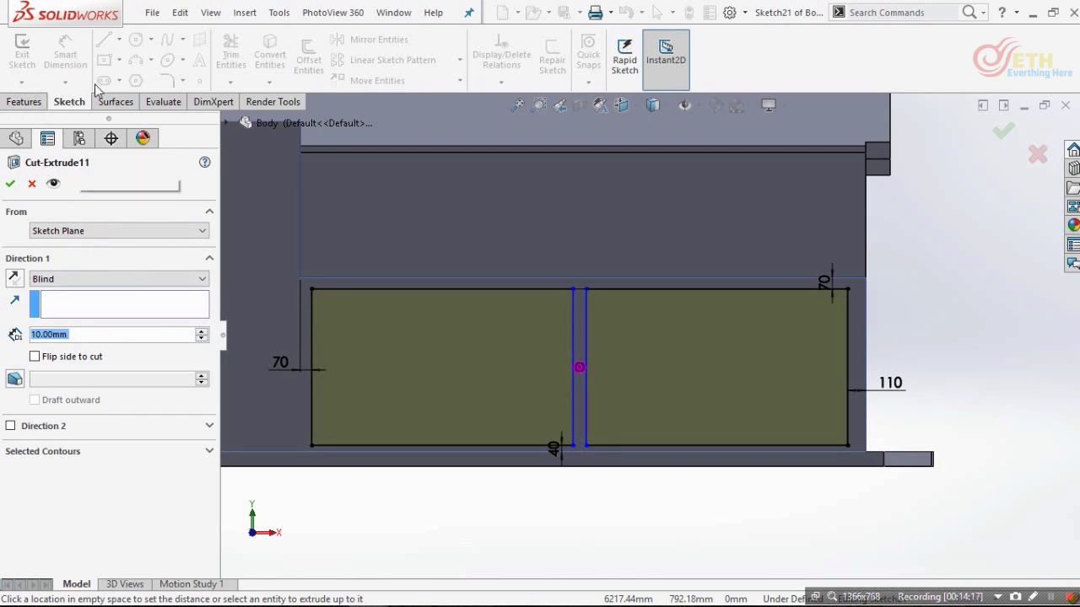
left_click(35, 102)
scroll(691, 334, "up", 2)
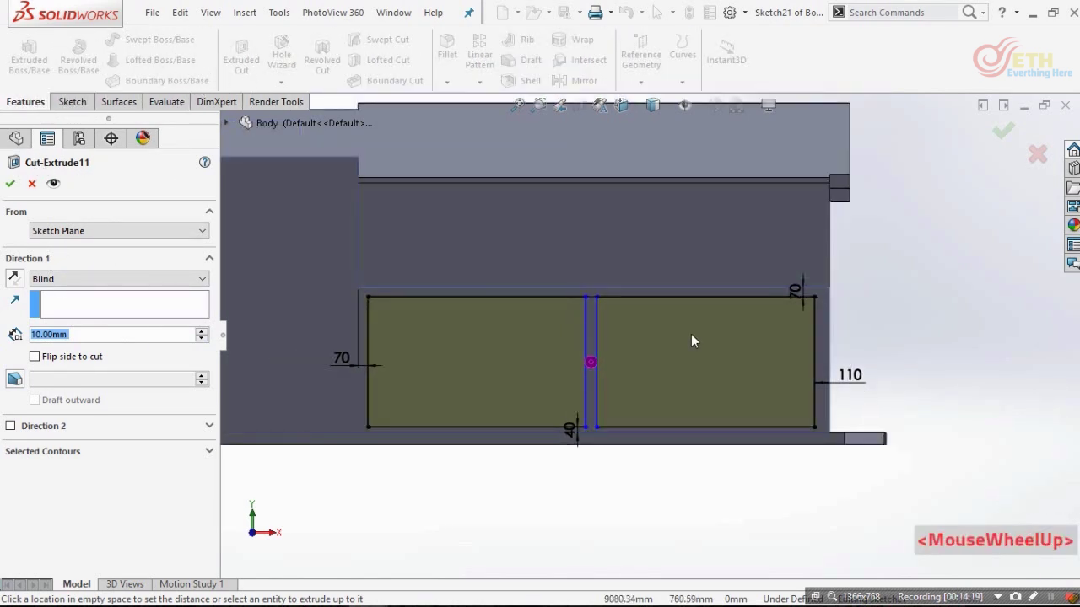
middle_click_drag(639, 326, 739, 365)
scroll(742, 358, "down", 3)
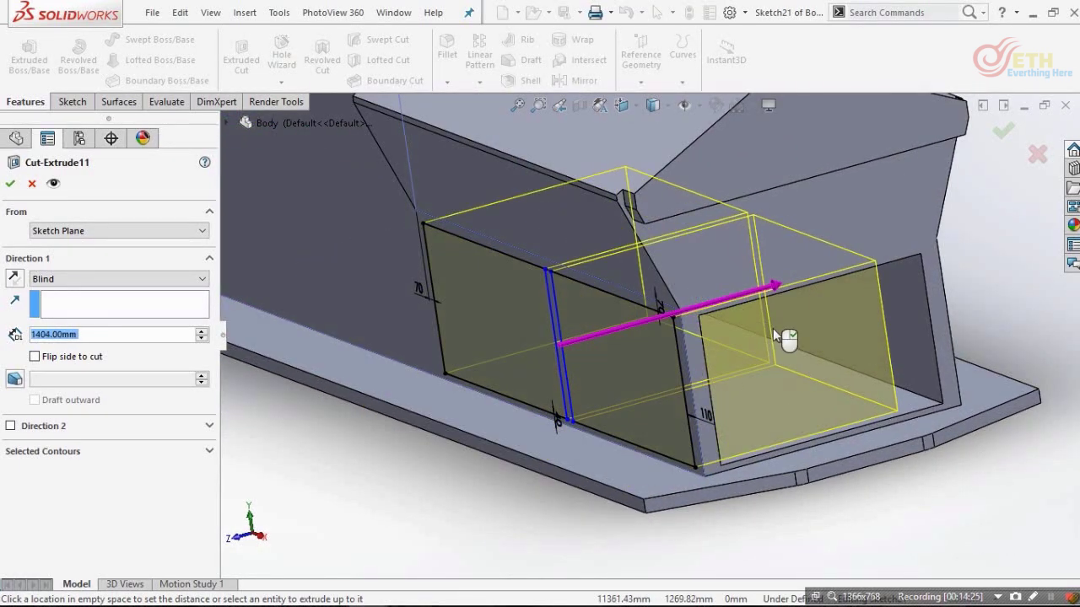
key("Escape")
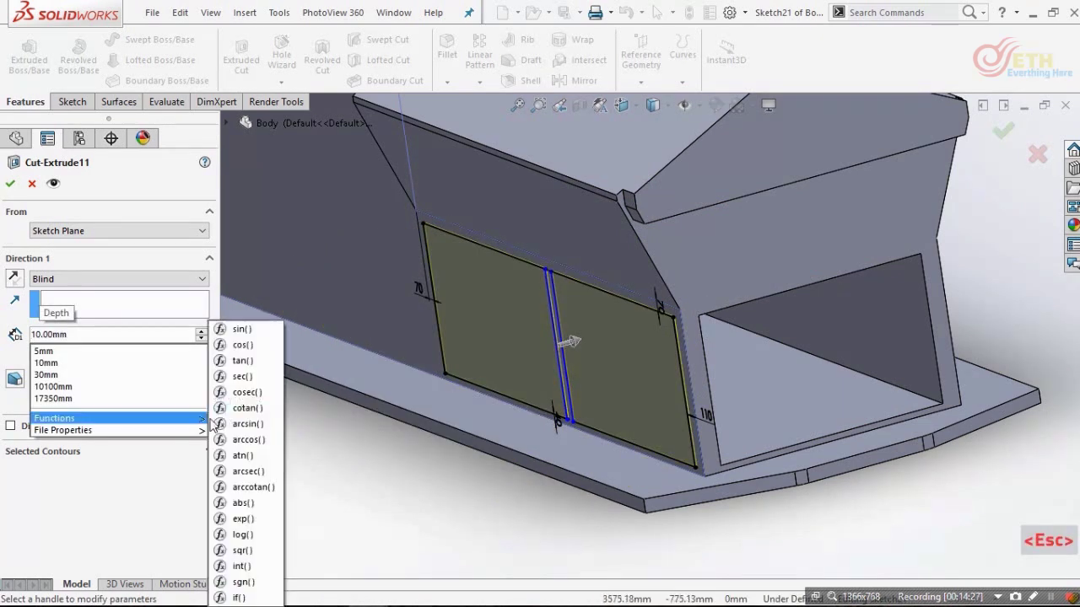
left_click(92, 502)
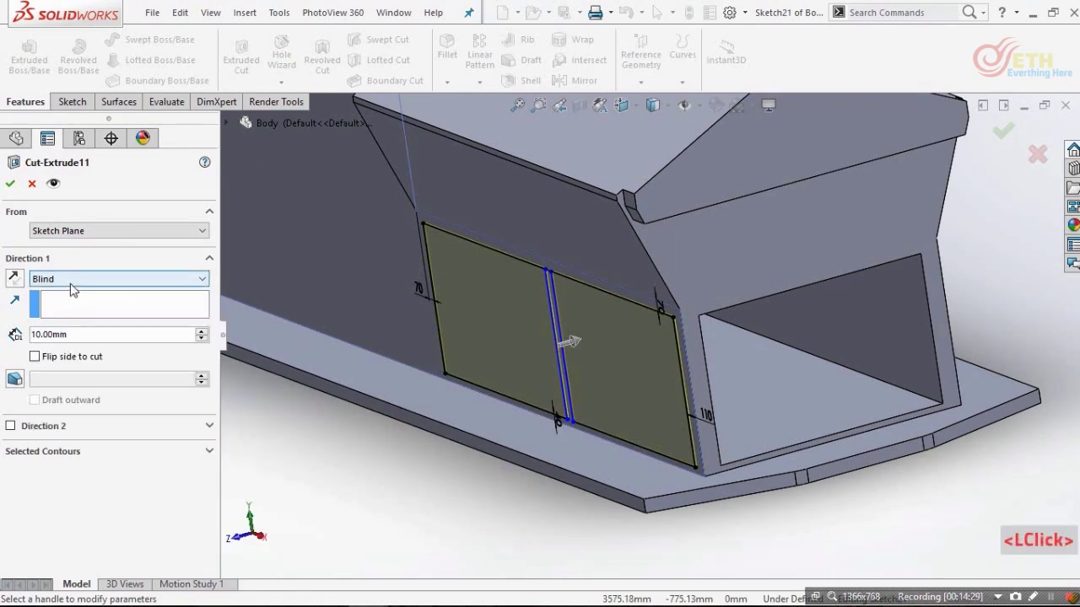
- Set Cut-Extrude11's end condition to Up To Surface, ending at the hood's opposite outer side face, and accept the cut
left_click(72, 285)
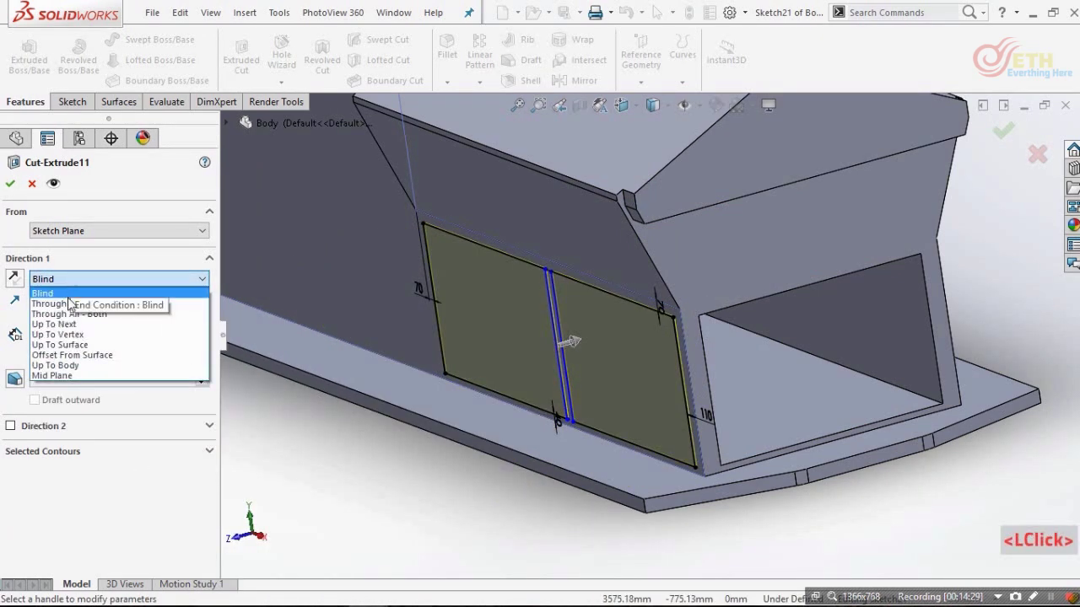
left_click(76, 345)
middle_click_drag(673, 327, 1015, 331)
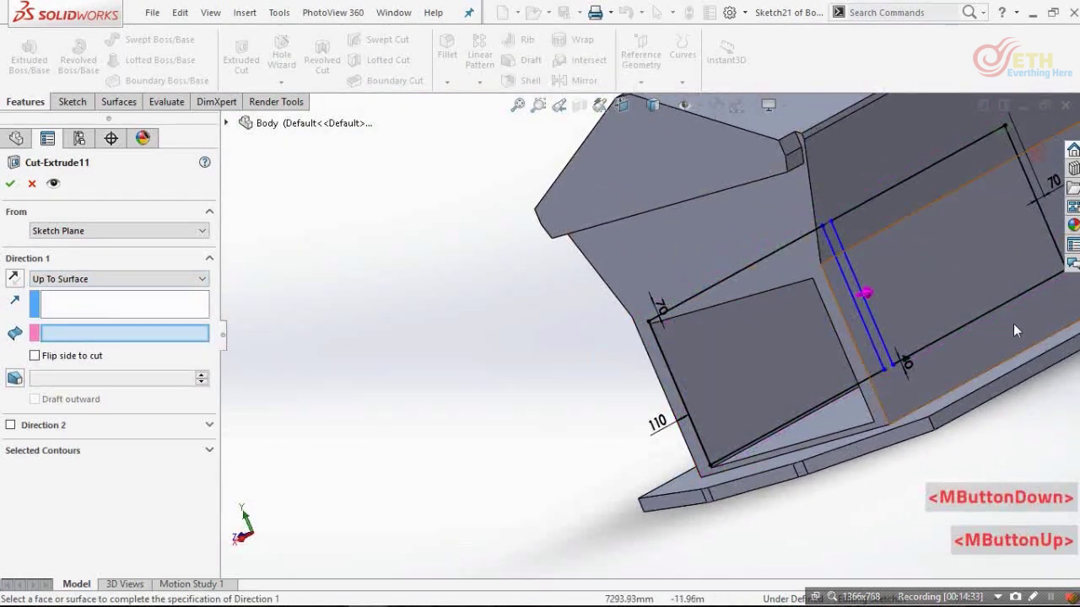
scroll(1013, 323, "up", 4)
middle_click_drag(936, 307, 879, 295)
scroll(880, 295, "down", 4)
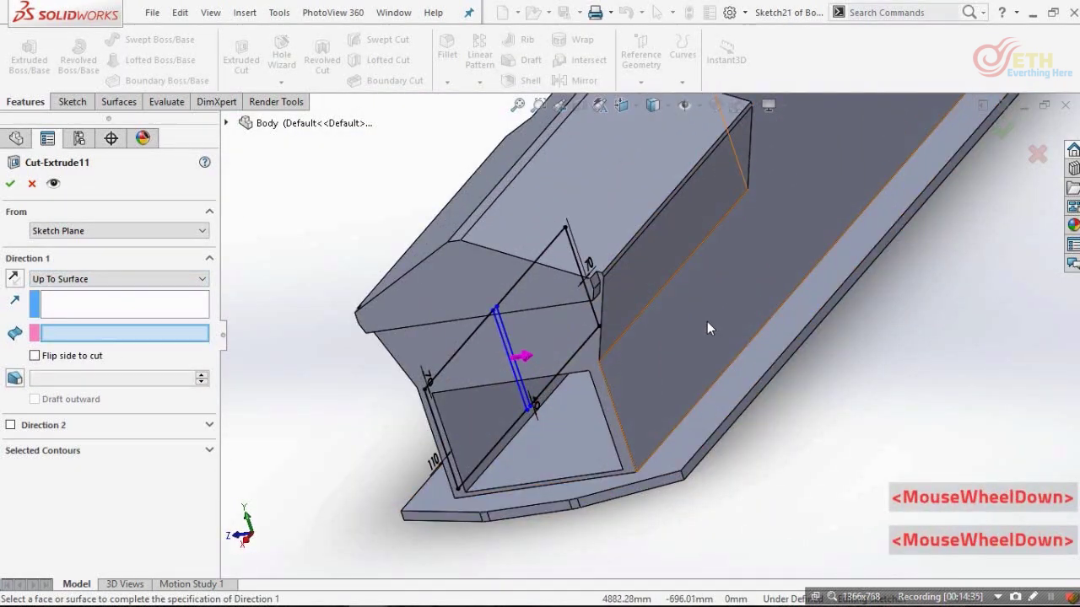
left_click(706, 325)
right_click(705, 320)
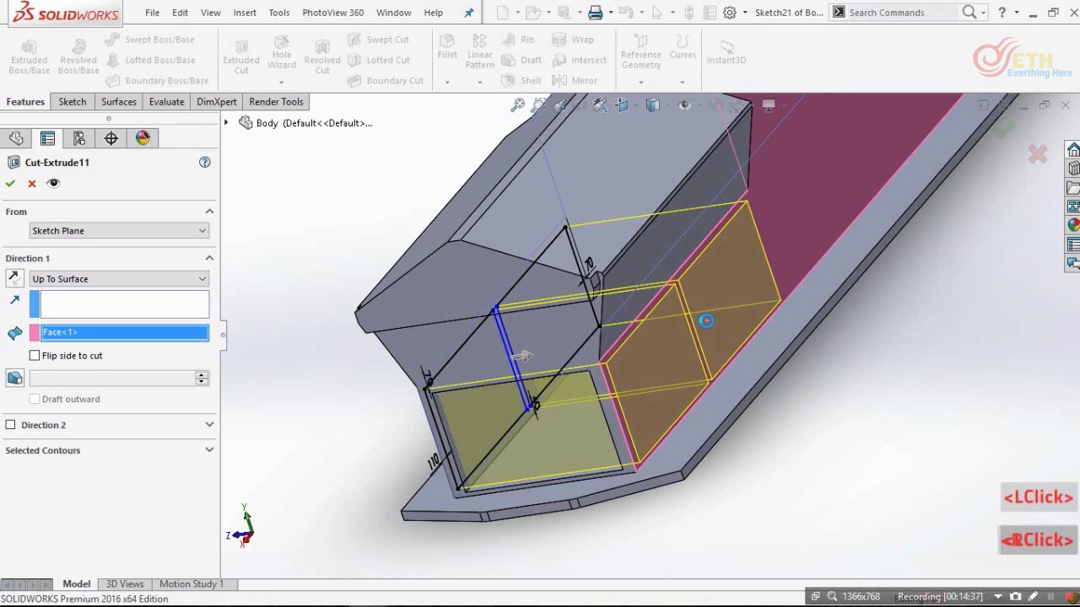
- Examine the openings through the hood's sides and roll the model forward to include Boss-Extrude8
middle_click_drag(714, 325, 784, 272)
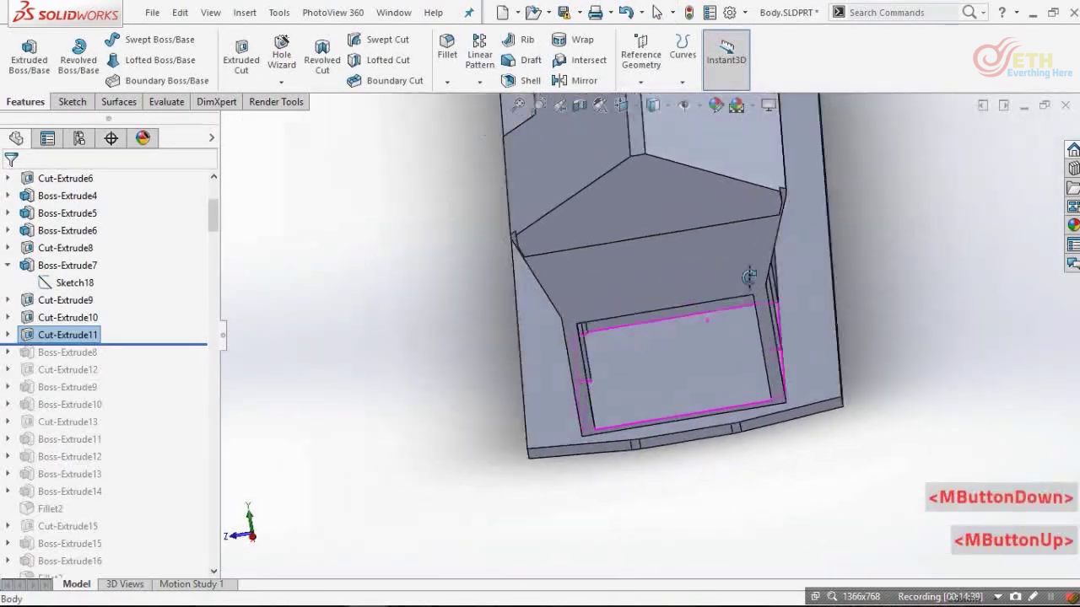
scroll(786, 270, "up", 2)
scroll(526, 327, "up", 3)
scroll(436, 316, "down", 2)
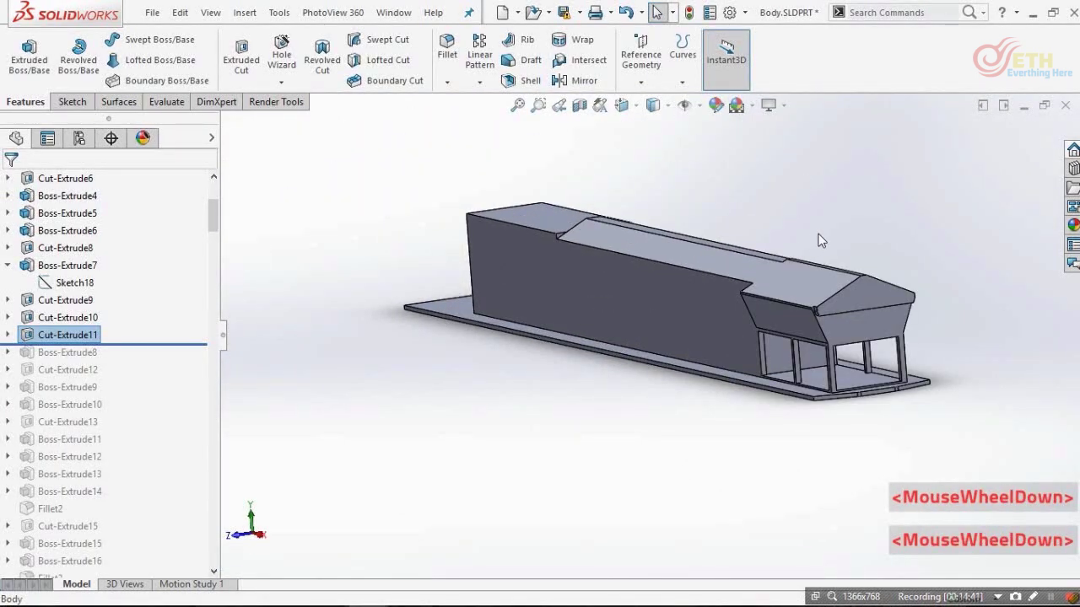
left_click(879, 255)
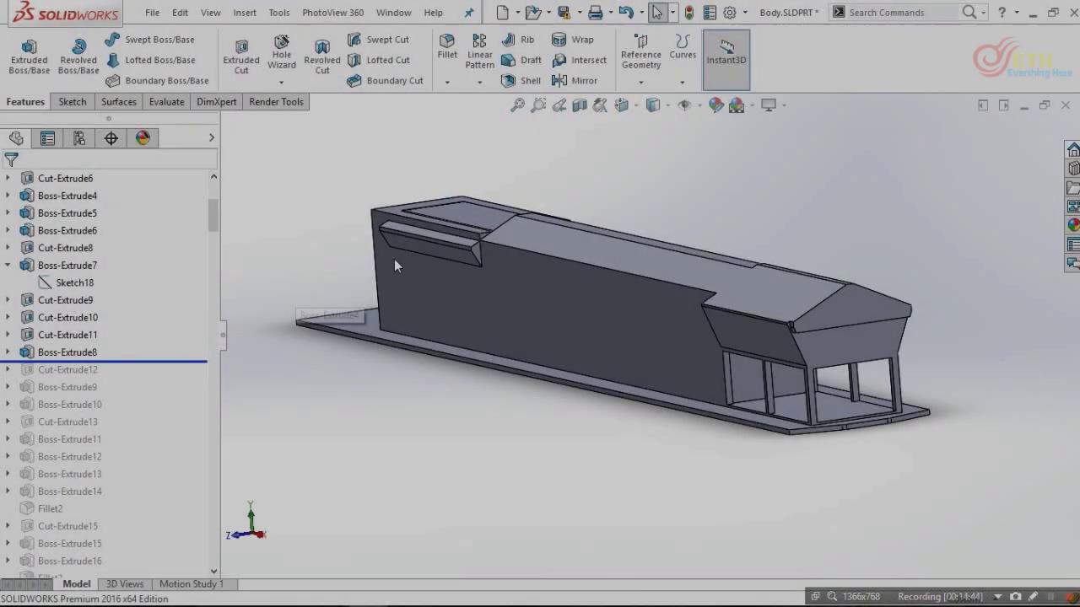
- Open Boss-Extrude8 for editing and examine its dimensioned roof-shaped profile straight-on
scroll(393, 261, "down", 3)
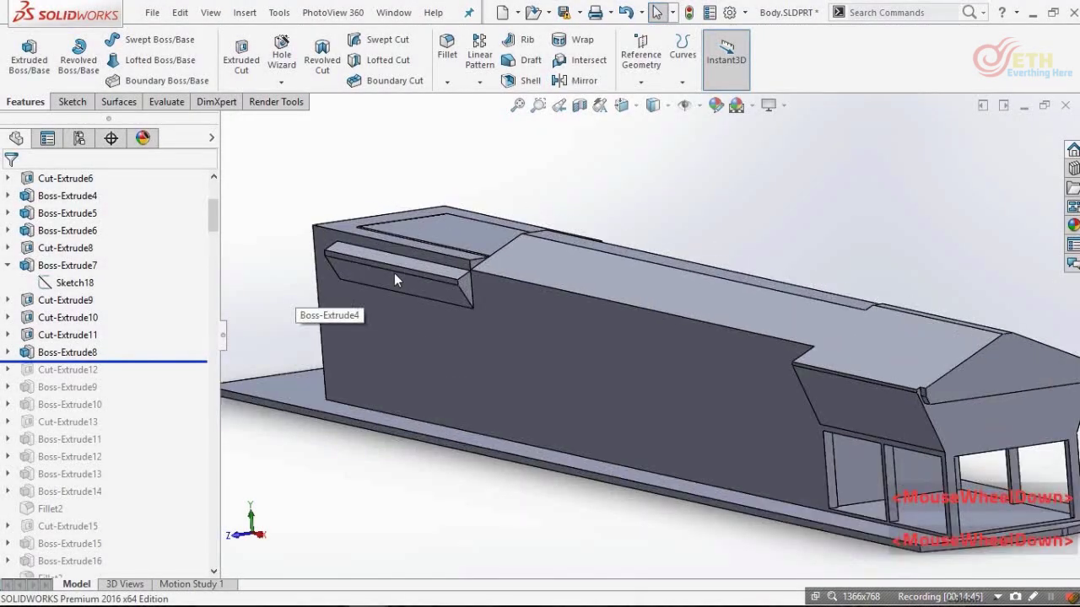
left_click(84, 353)
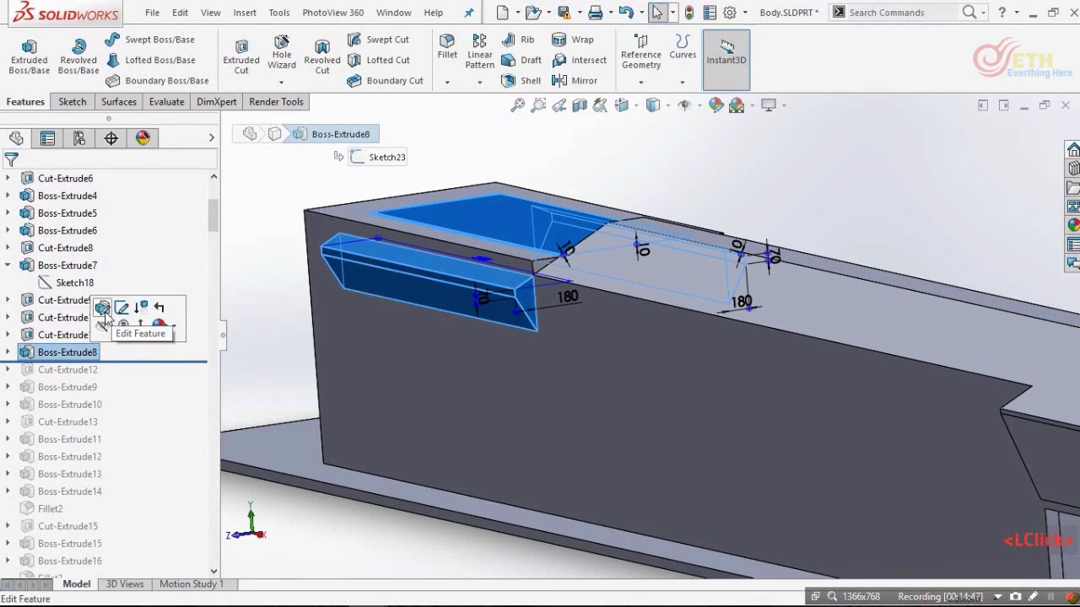
left_click(107, 314)
middle_click_drag(407, 301, 496, 310)
key("ctrl+8")
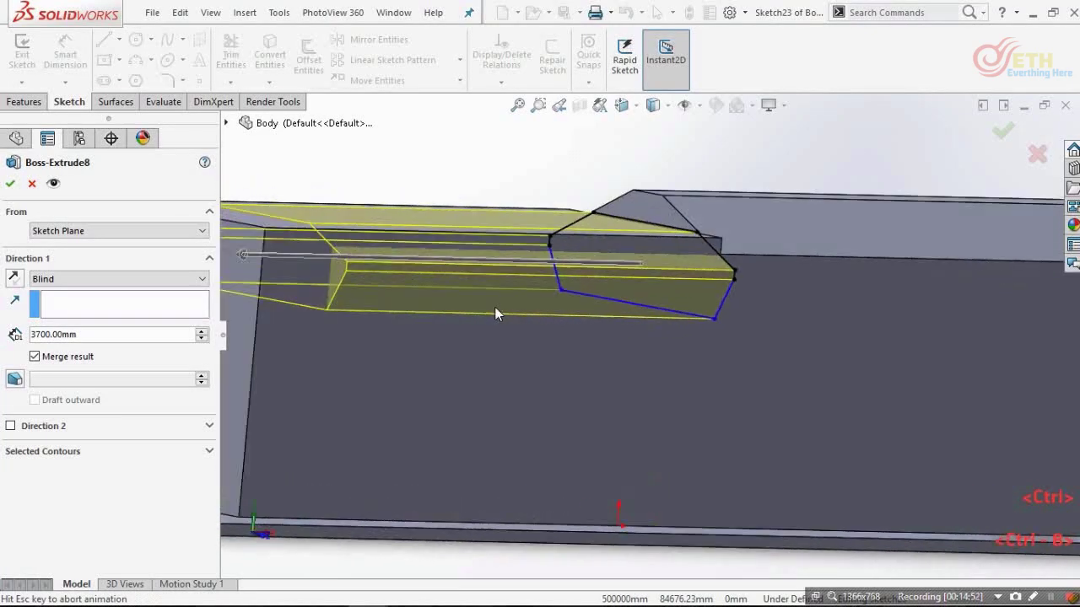
scroll(643, 175, "down", 2)
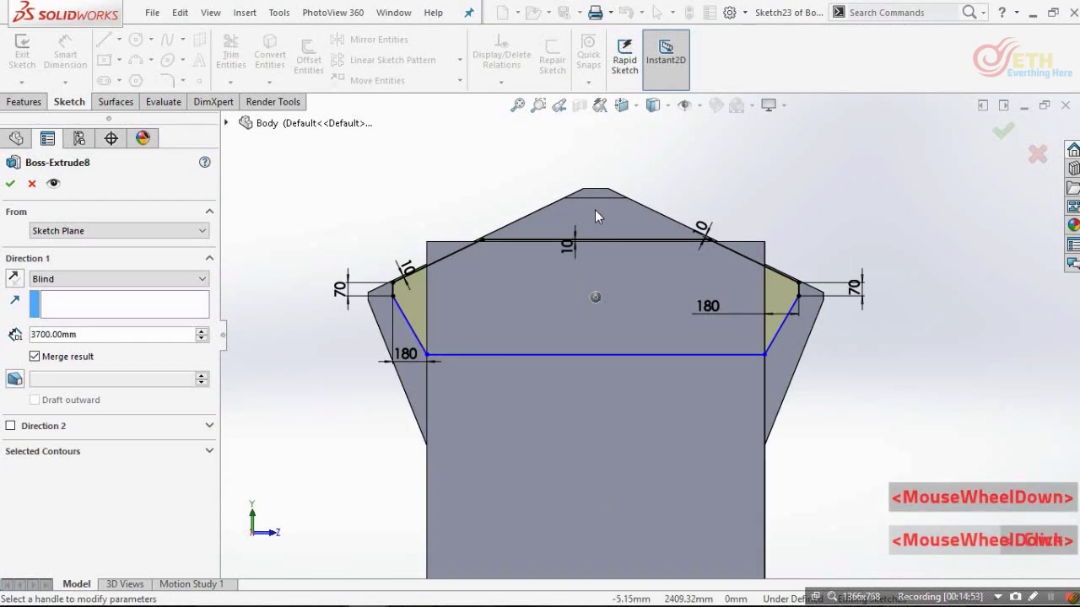
left_click(601, 237)
scroll(467, 285, "down", 3)
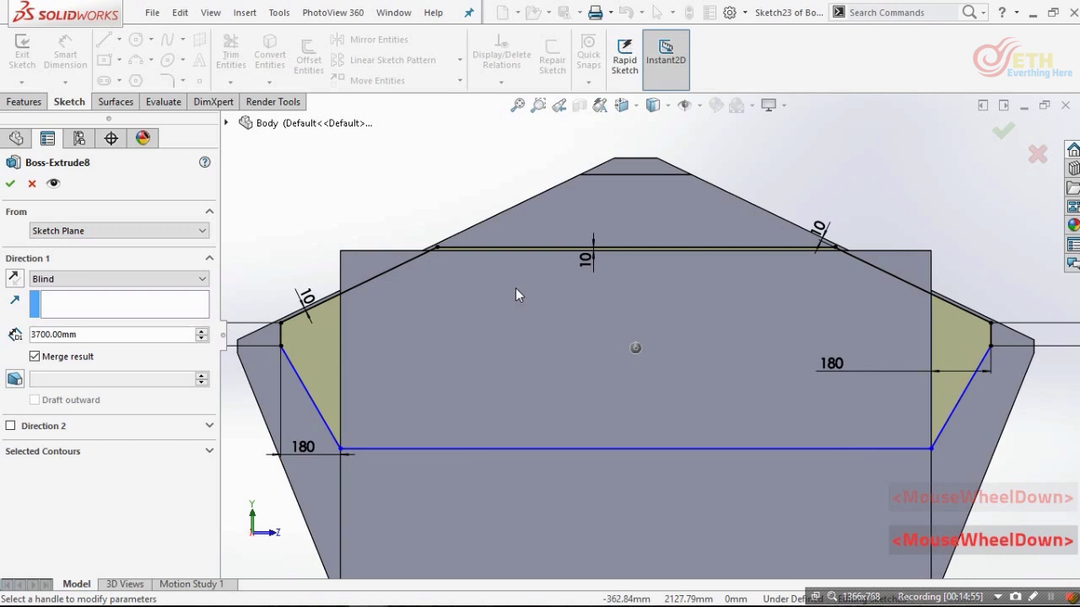
- Inspect the dimensions of the extrusion profile on the locomotive body's roof and sides
scroll(499, 268, "down", 2)
scroll(648, 273, "up", 2)
scroll(649, 287, "down", 2)
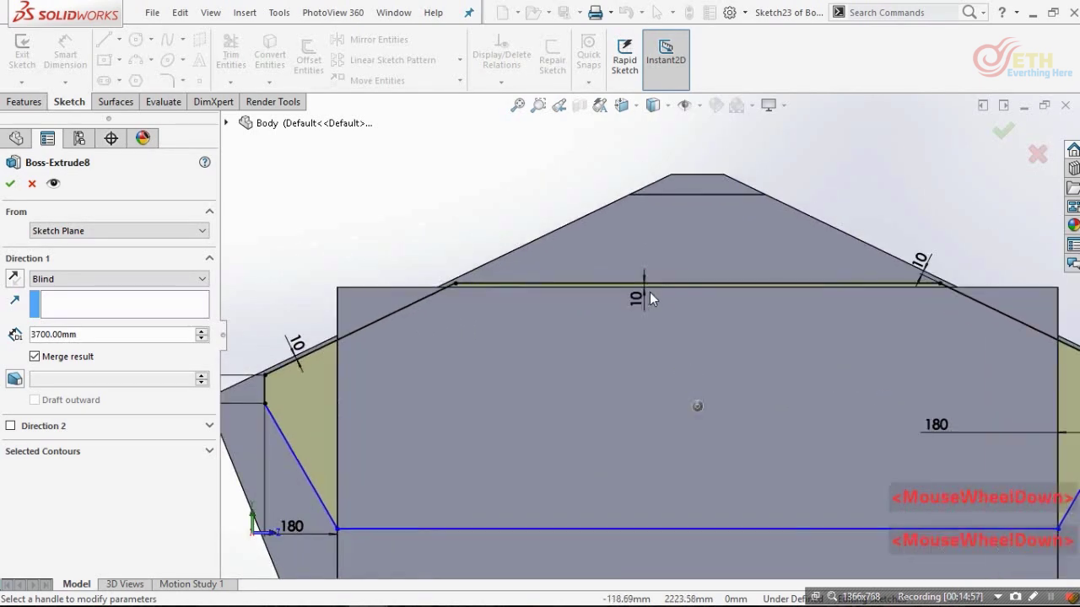
scroll(685, 308, "up", 3)
scroll(658, 325, "down", 2)
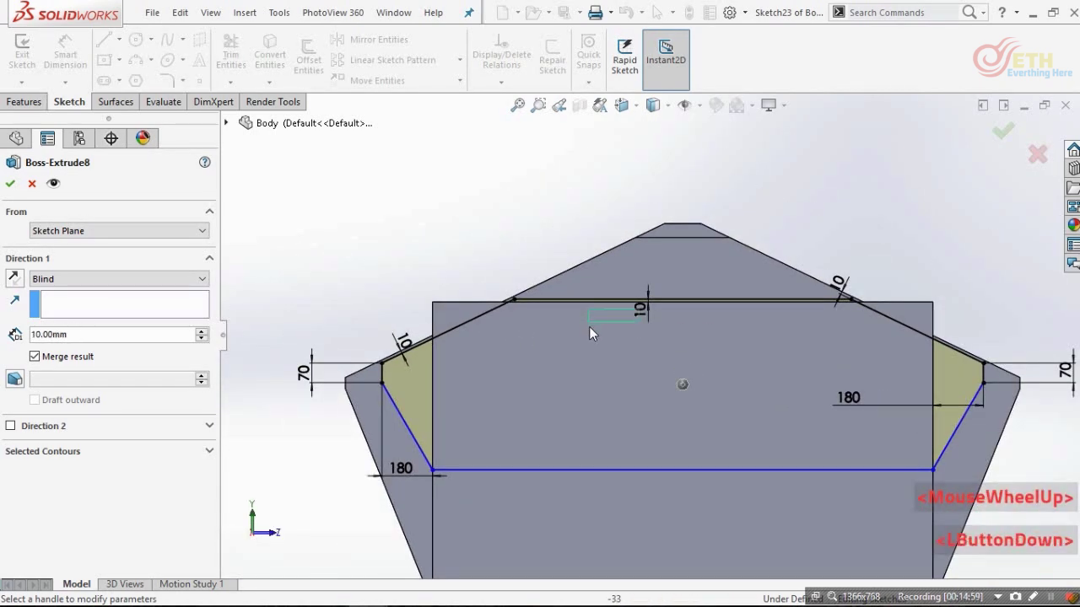
left_click_drag(588, 327, 590, 331)
scroll(648, 336, "up", 2)
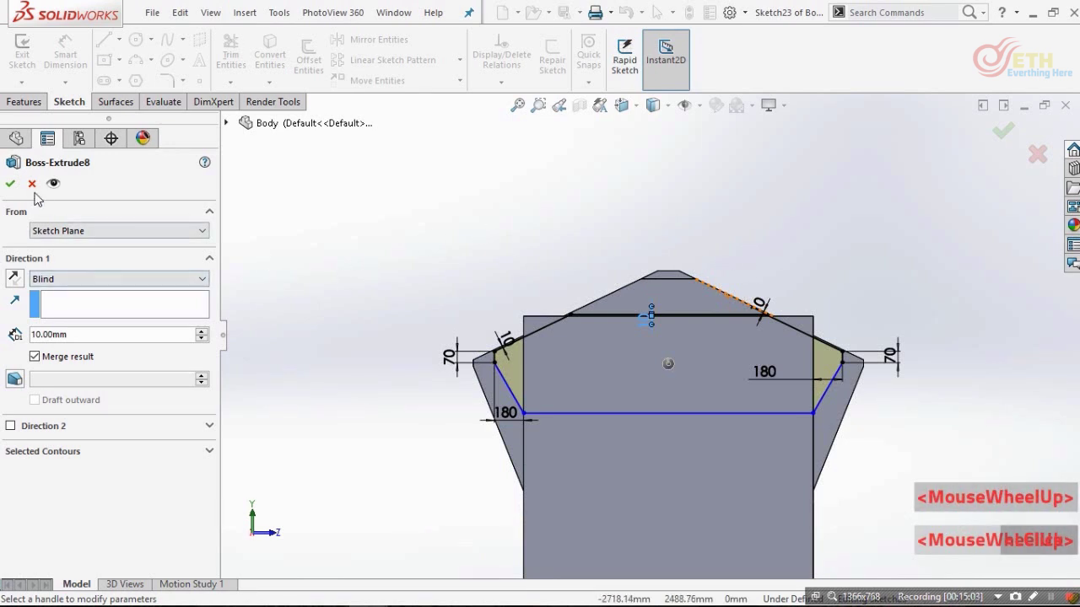
left_click(501, 261)
scroll(672, 386, "down", 2)
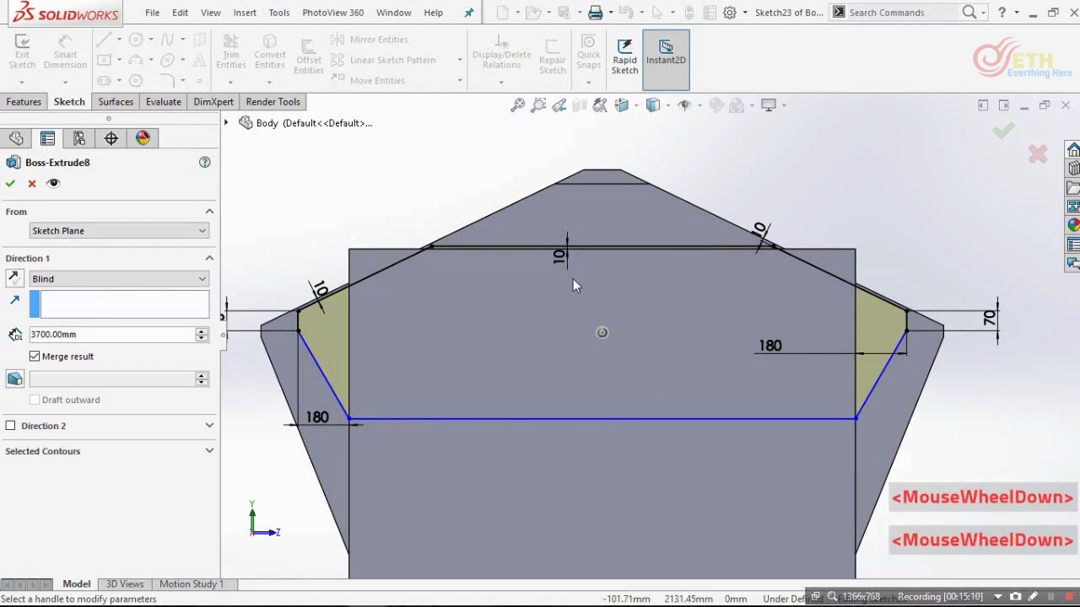
- Extrude the roof profile 3700 mm blind from the sketch plane, merging the result with the body
middle_click_drag(651, 347, 559, 439)
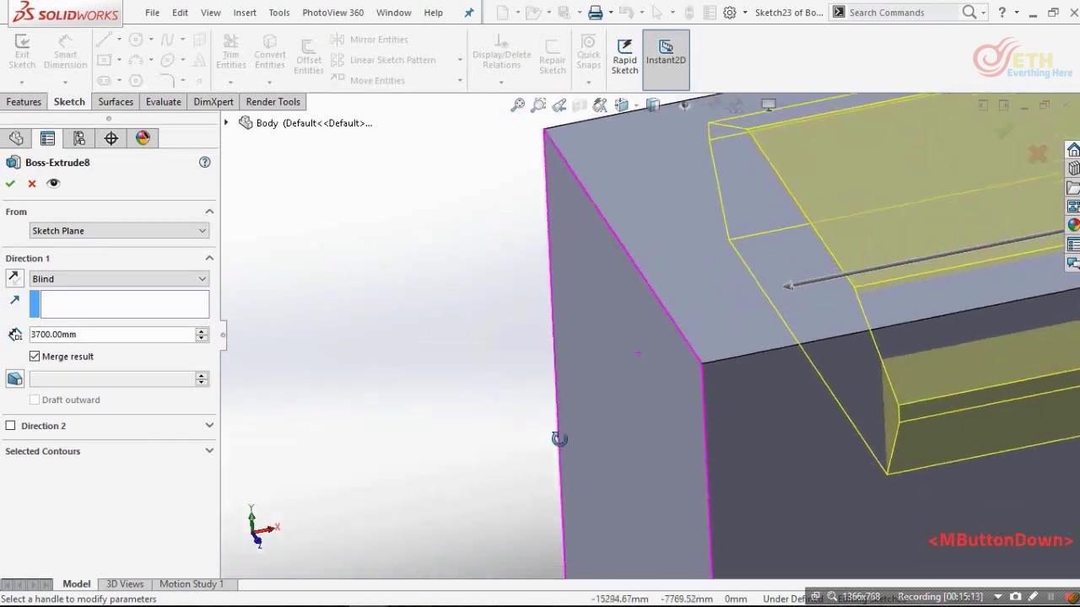
scroll(849, 357, "up", 5)
scroll(671, 326, "down", 4)
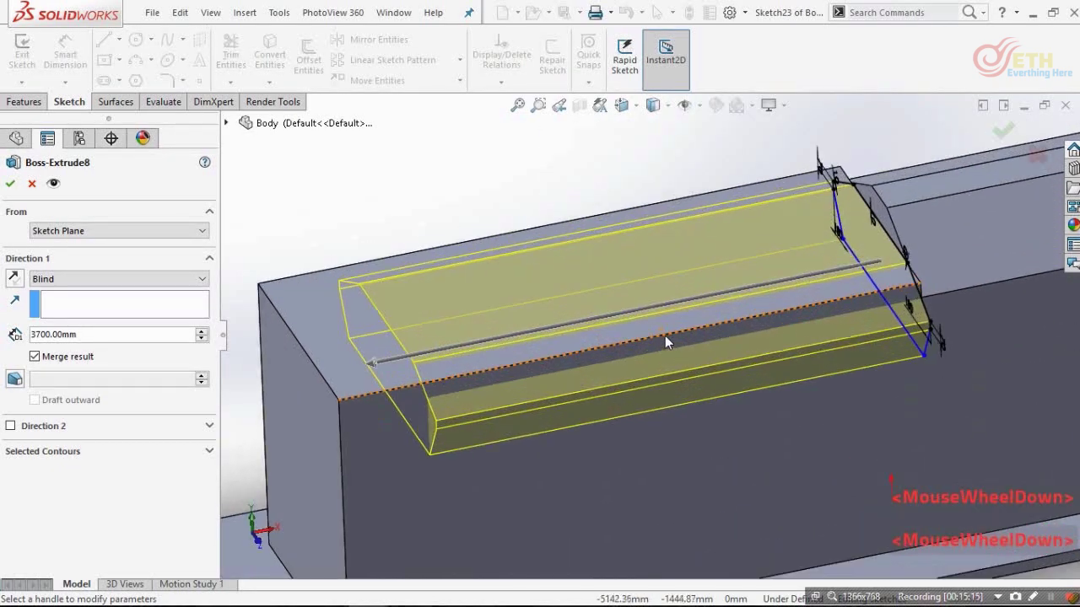
scroll(665, 336, "up", 6)
middle_click_drag(613, 350, 591, 361)
scroll(702, 330, "down", 6)
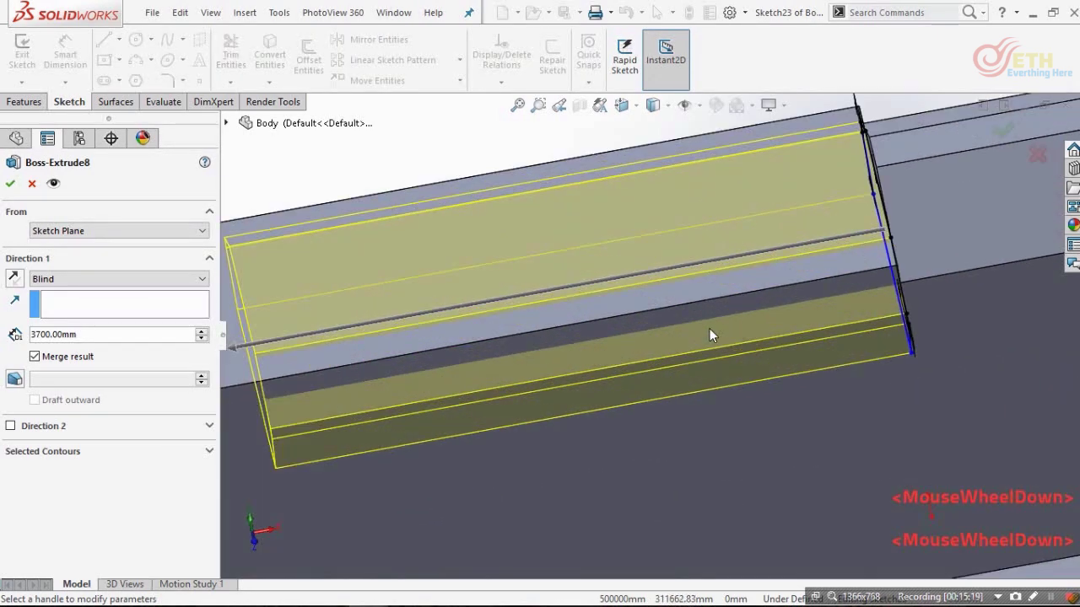
scroll(708, 321, "down", 2)
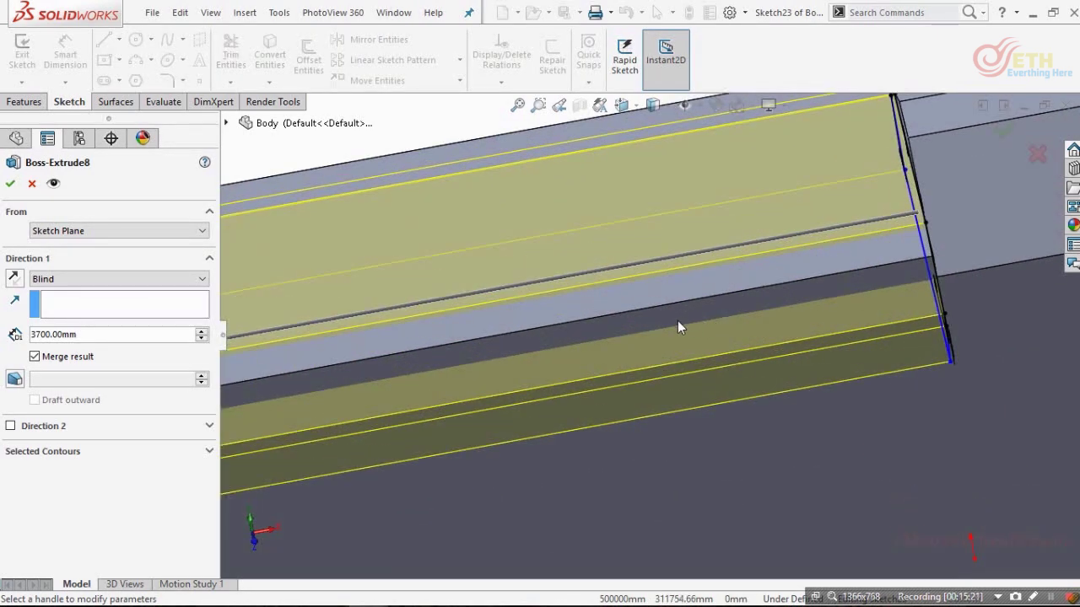
scroll(677, 320, "up", 4)
middle_click_drag(334, 409, 449, 359)
scroll(519, 349, "up", 1)
scroll(518, 351, "down", 2)
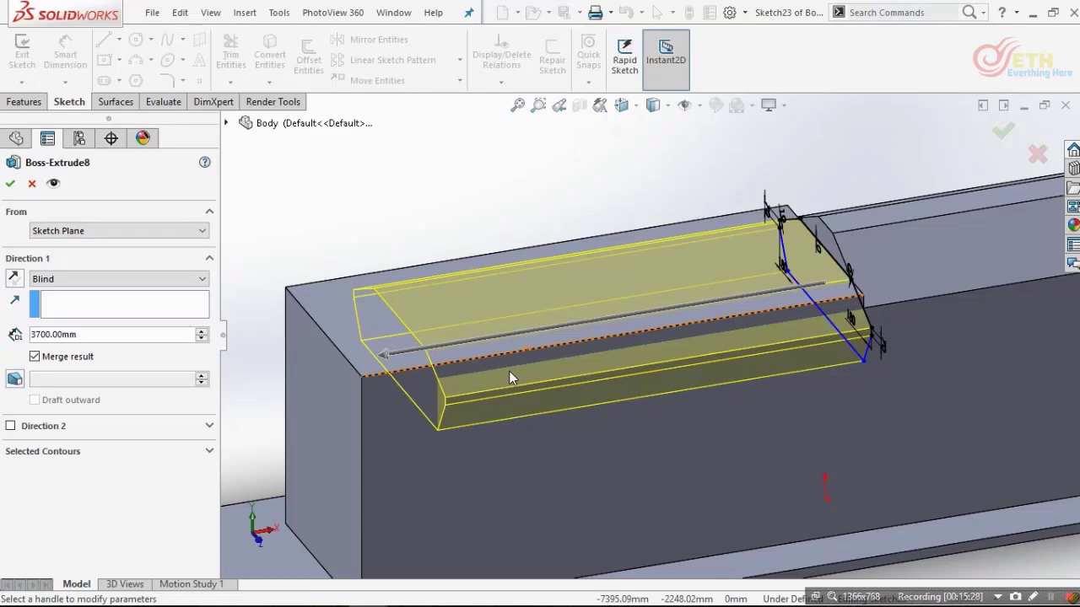
left_click(10, 184)
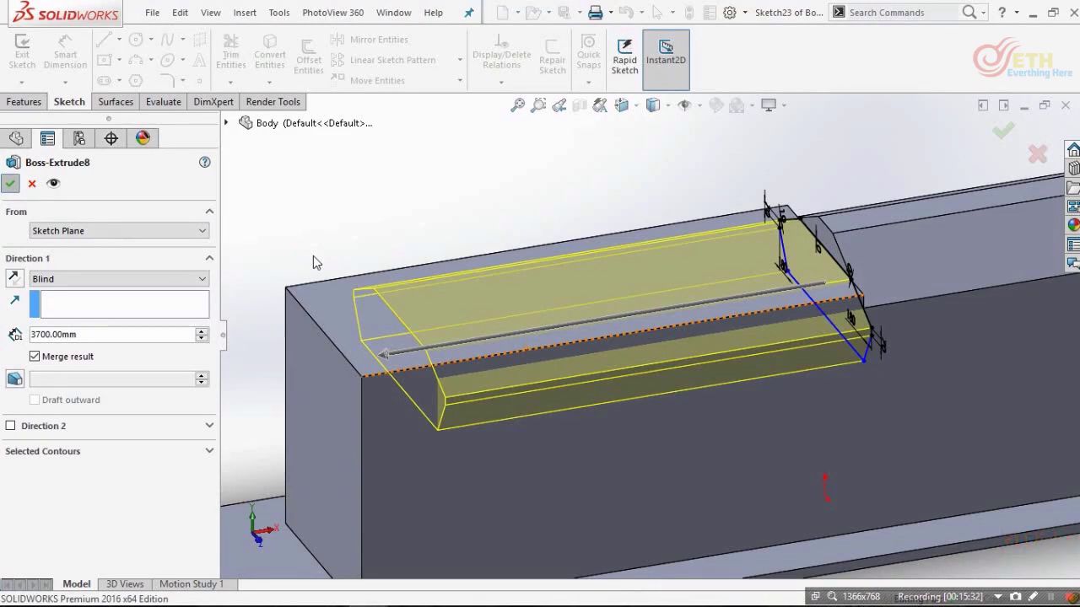
scroll(797, 355, "up", 2)
scroll(914, 420, "up", 2)
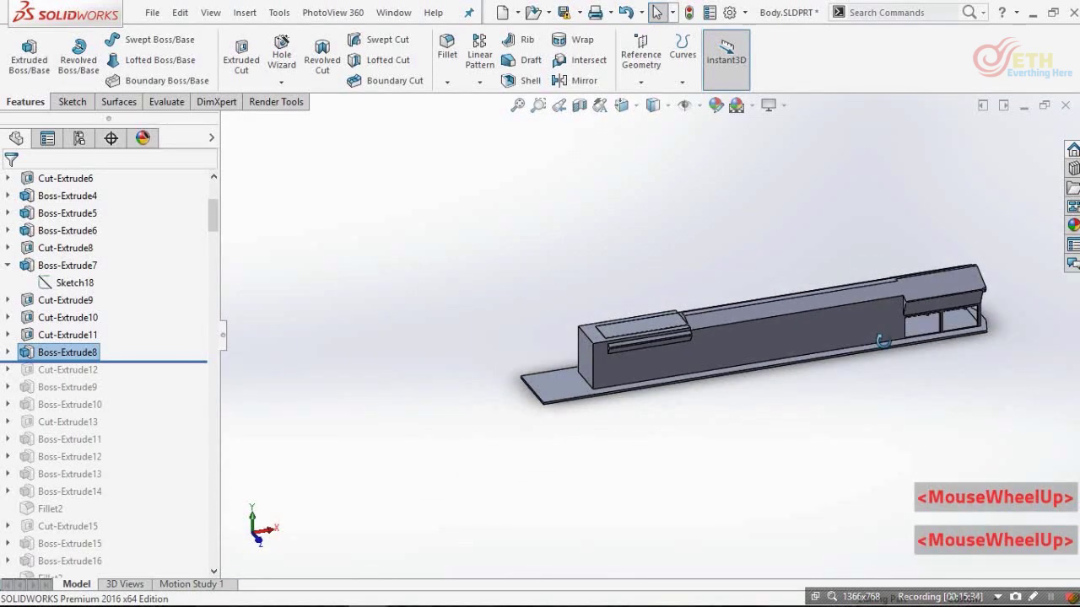
middle_click_drag(914, 420, 759, 371)
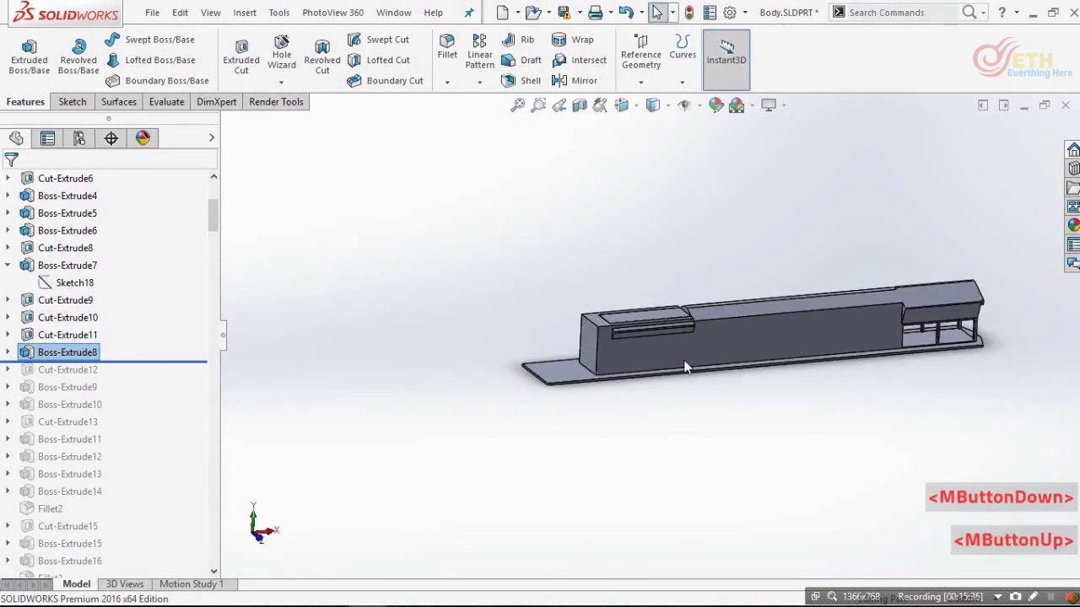
scroll(646, 335, "down", 5)
- Convert the edges of the triangular face at one side of the raised roof section into sketch lines
left_click(524, 359)
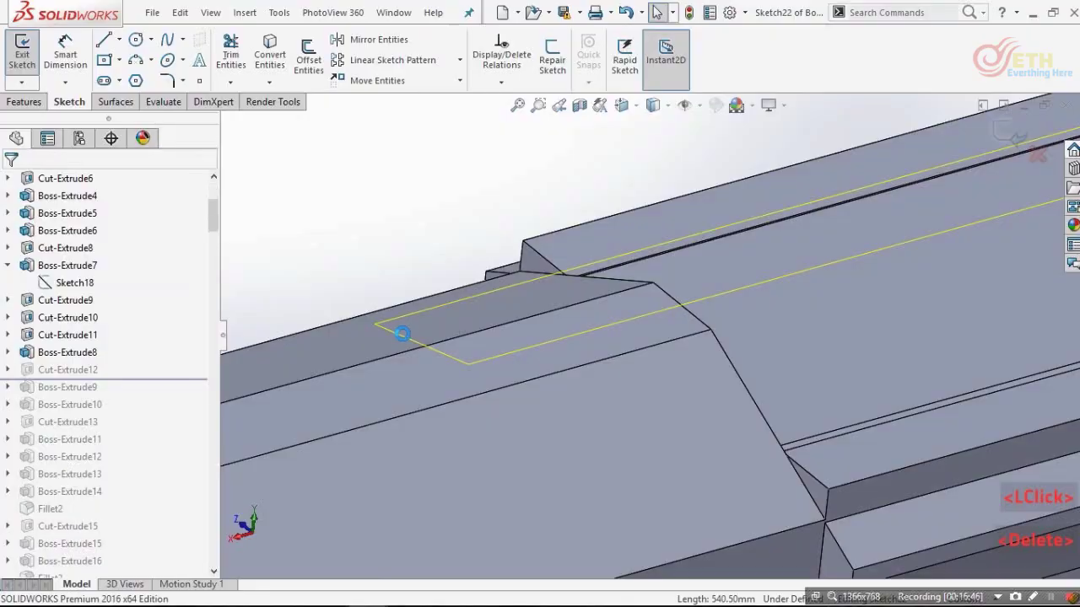
scroll(706, 415, "up", 4)
mouse_move(706, 417)
middle_mouse_down()
mouse_move(712, 344)
mouse_move(768, 389)
middle_mouse_up()
scroll(766, 388, "down", 2)
scroll(563, 335, "up", 2)
scroll(563, 335, "down", 4)
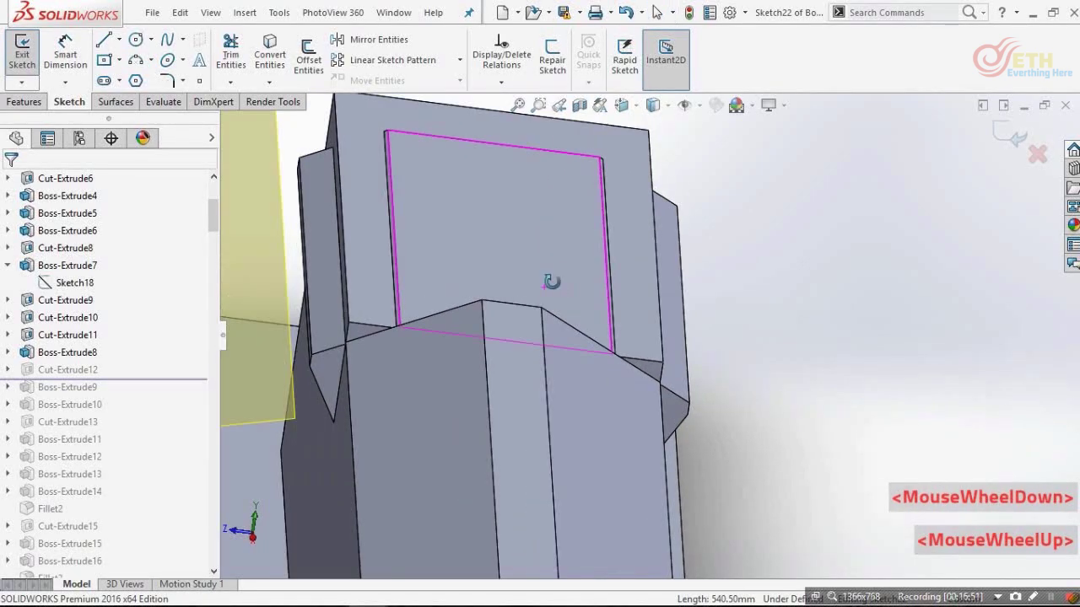
middle_click_drag(631, 289, 571, 352)
scroll(571, 352, "down", 3)
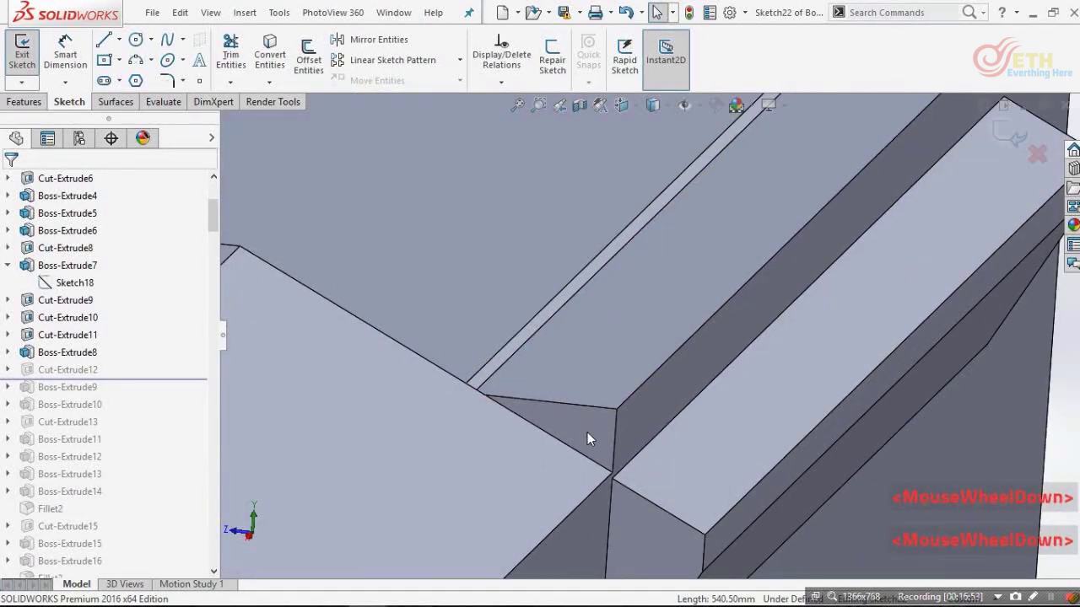
scroll(587, 439, "down", 2)
left_click(584, 410)
scroll(583, 411, "up", 2)
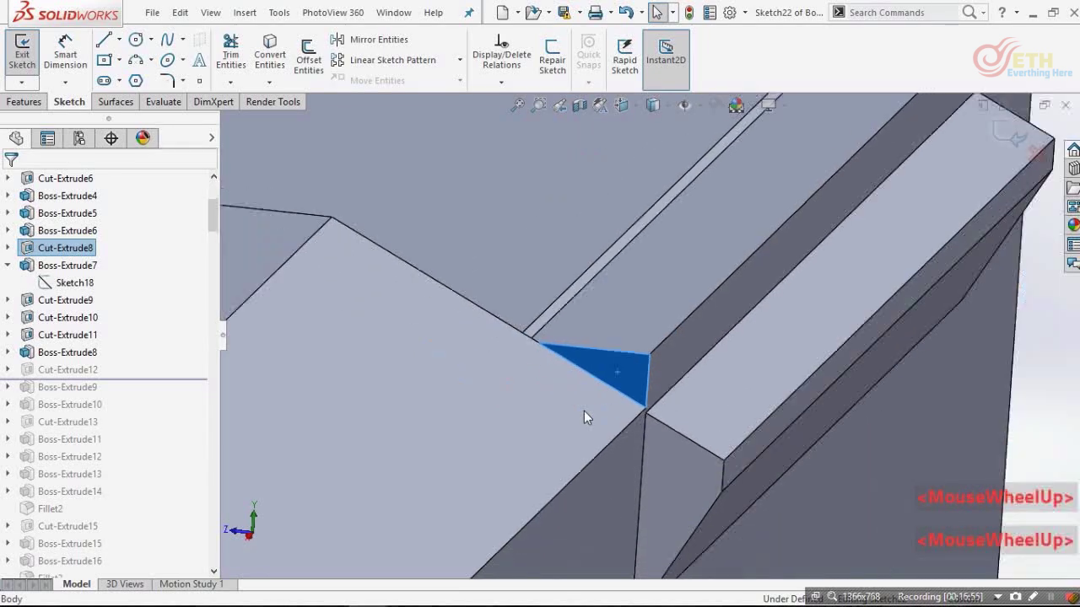
scroll(584, 410, "up", 2)
scroll(626, 360, "down", 5)
left_click(585, 309)
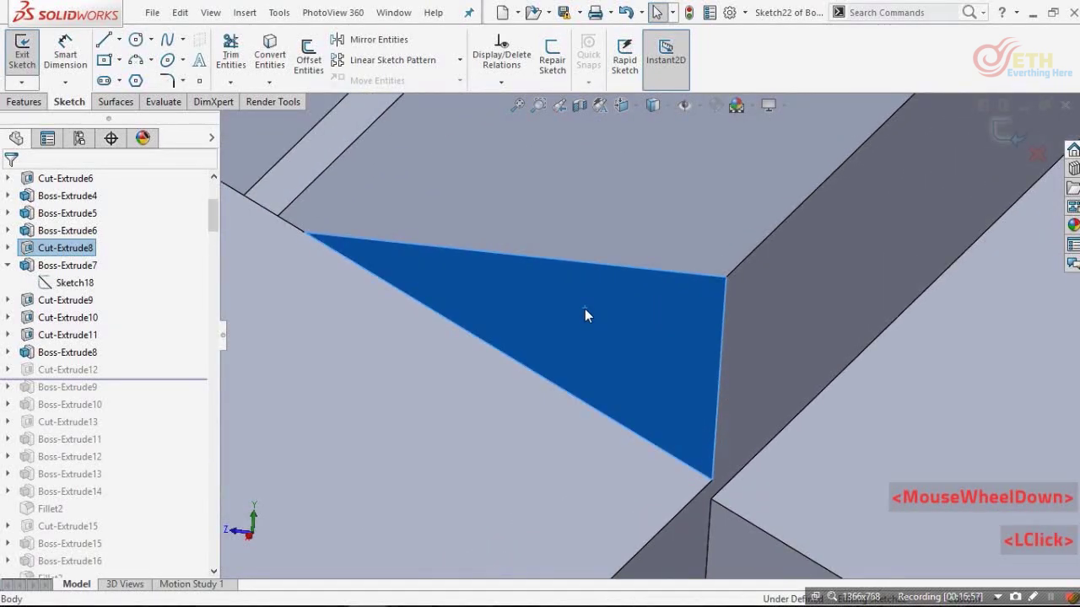
left_click(278, 66)
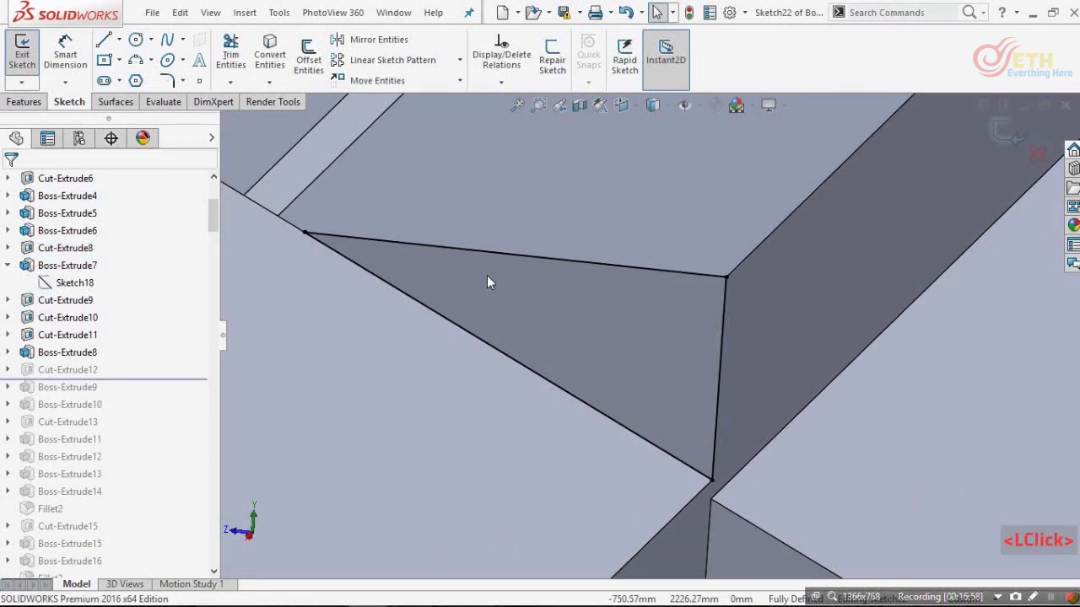
- Convert the edges of the matching triangular face on the opposite side of the roof into the same sketch
left_click(505, 255)
scroll(496, 254, "up", 5)
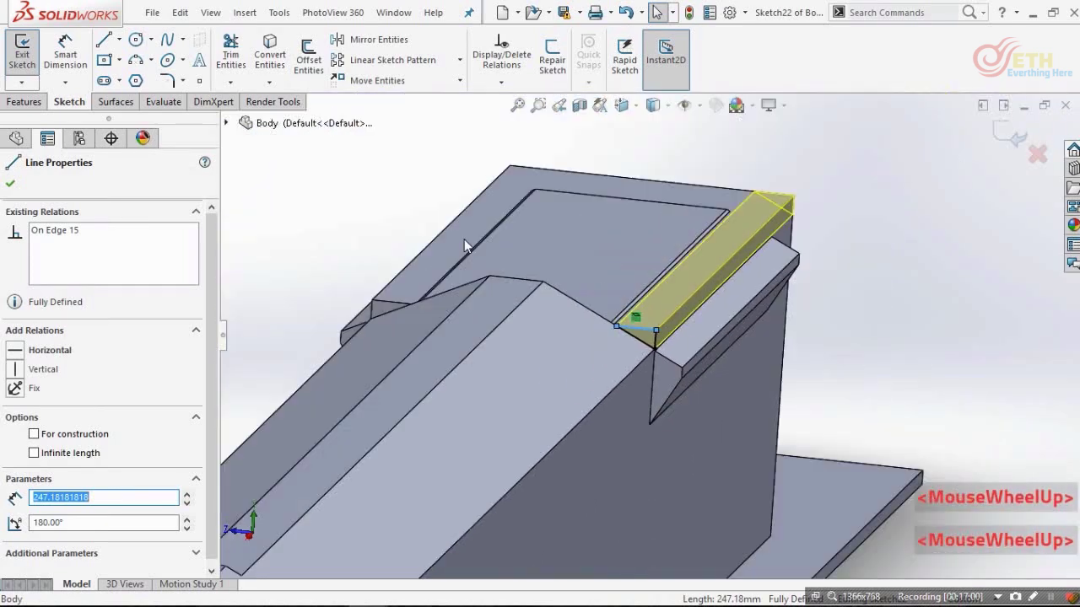
scroll(446, 296, "down", 6)
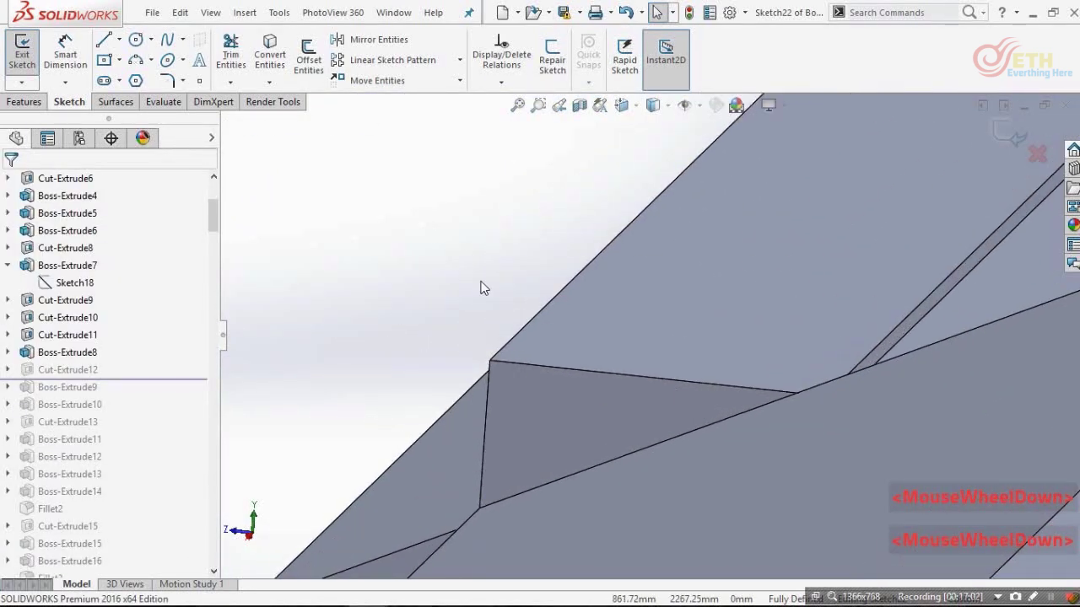
left_click(518, 398)
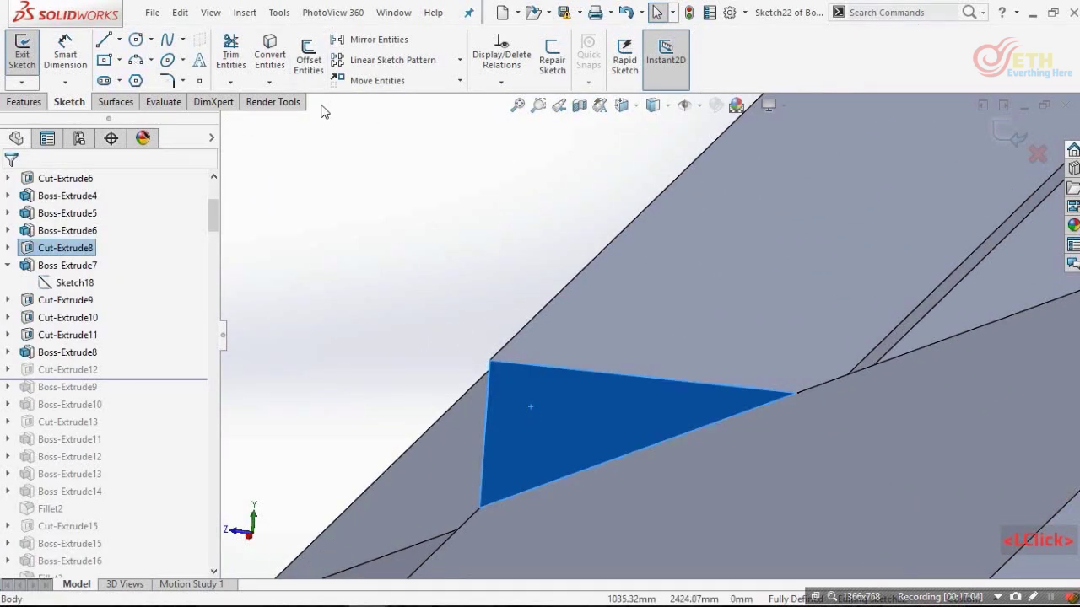
left_click(272, 56)
scroll(652, 303, "up", 5)
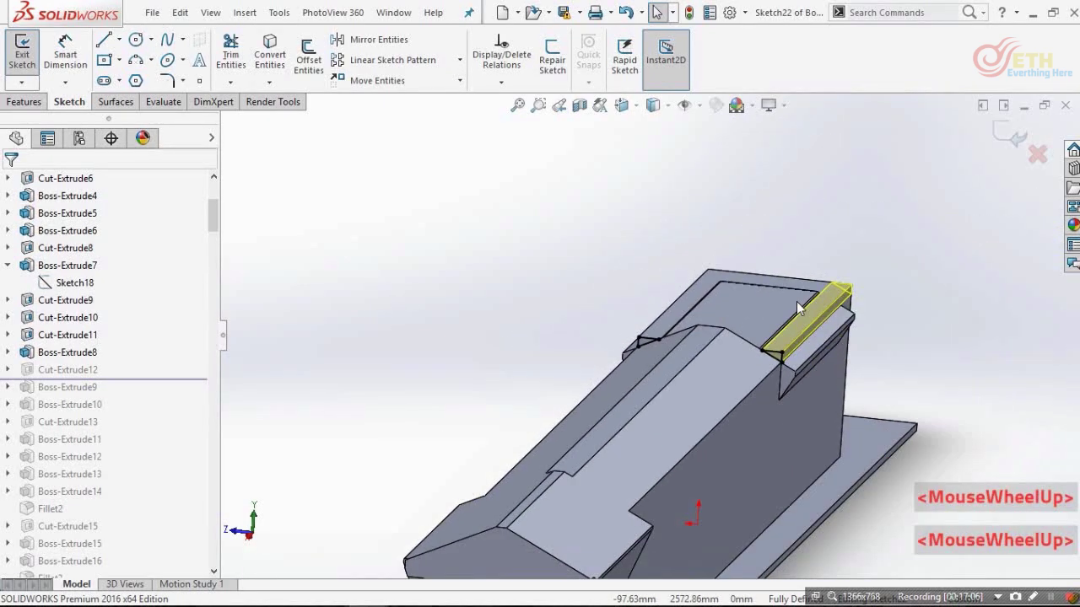
- Finish the sketch and cut both triangular profiles along the roof with Up To Surface, ending at the body's end face
mouse_move(748, 309)
middle_mouse_down()
mouse_move(717, 401)
mouse_move(905, 205)
middle_mouse_up()
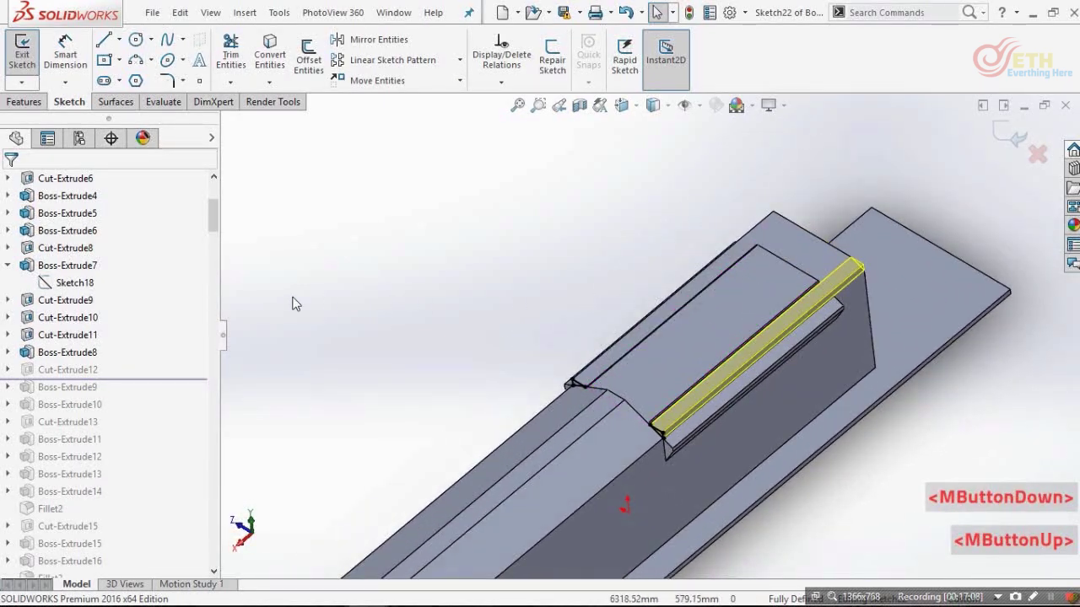
left_click(1007, 136)
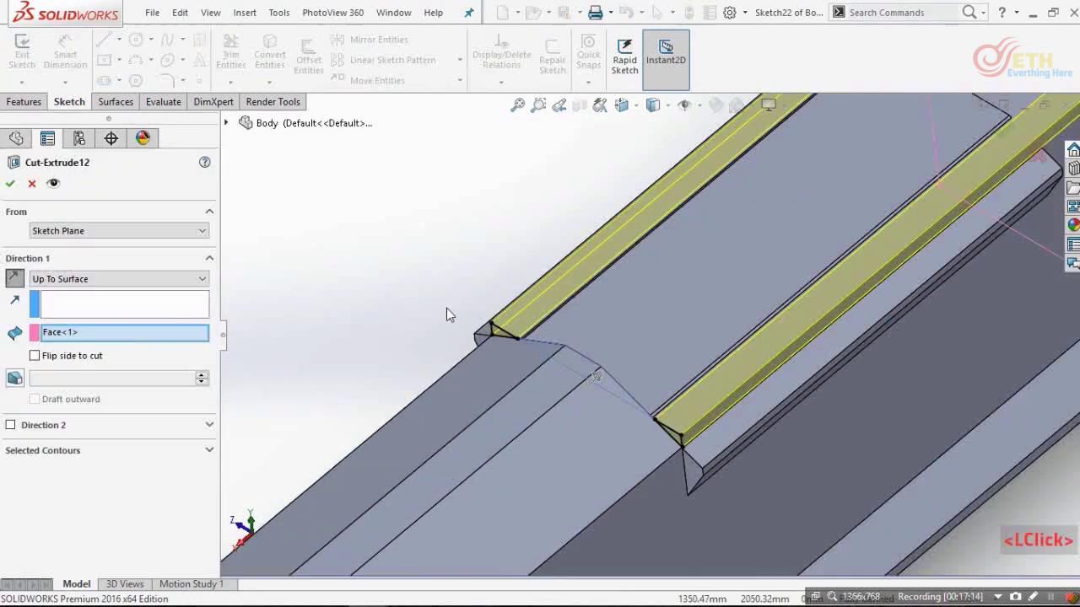
left_click(119, 282)
left_click(115, 292)
left_click(114, 282)
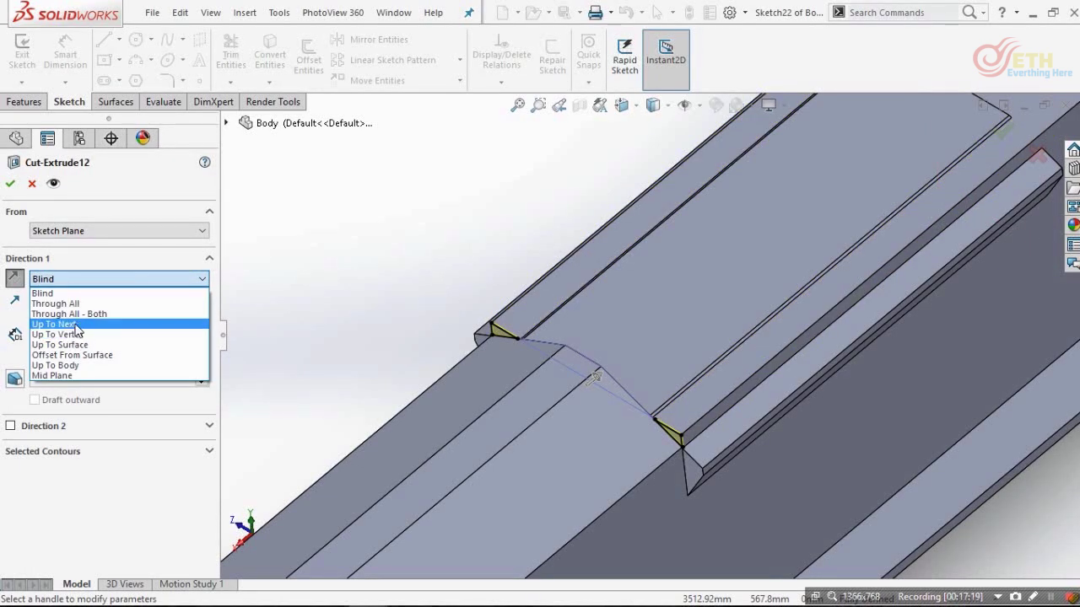
left_click(88, 346)
scroll(617, 335, "up", 4)
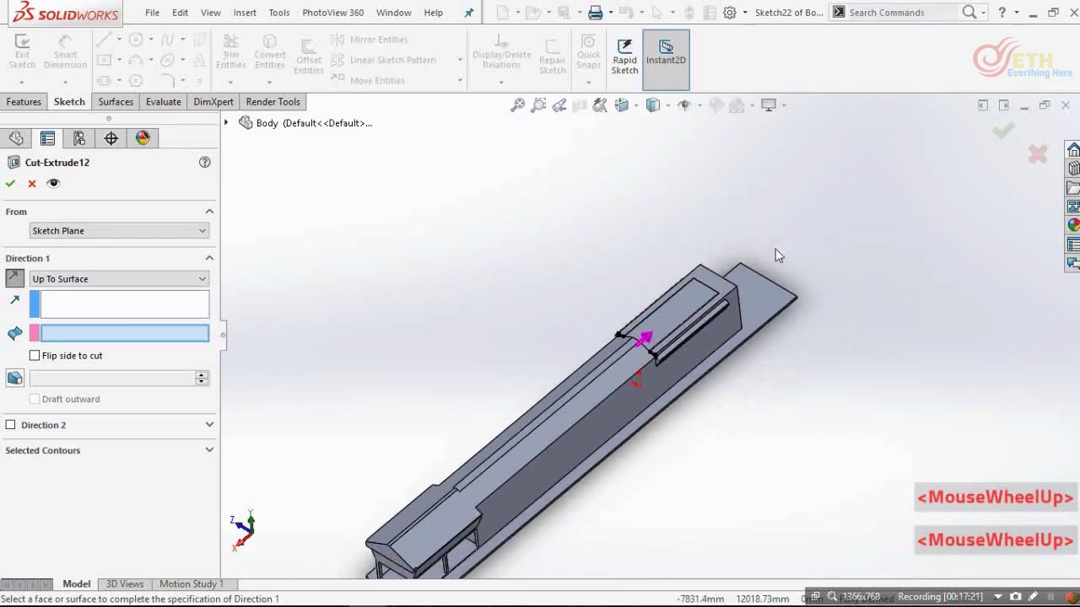
middle_click_drag(776, 248, 633, 337)
scroll(556, 349, "down", 2)
scroll(555, 349, "down", 2)
left_click(522, 305)
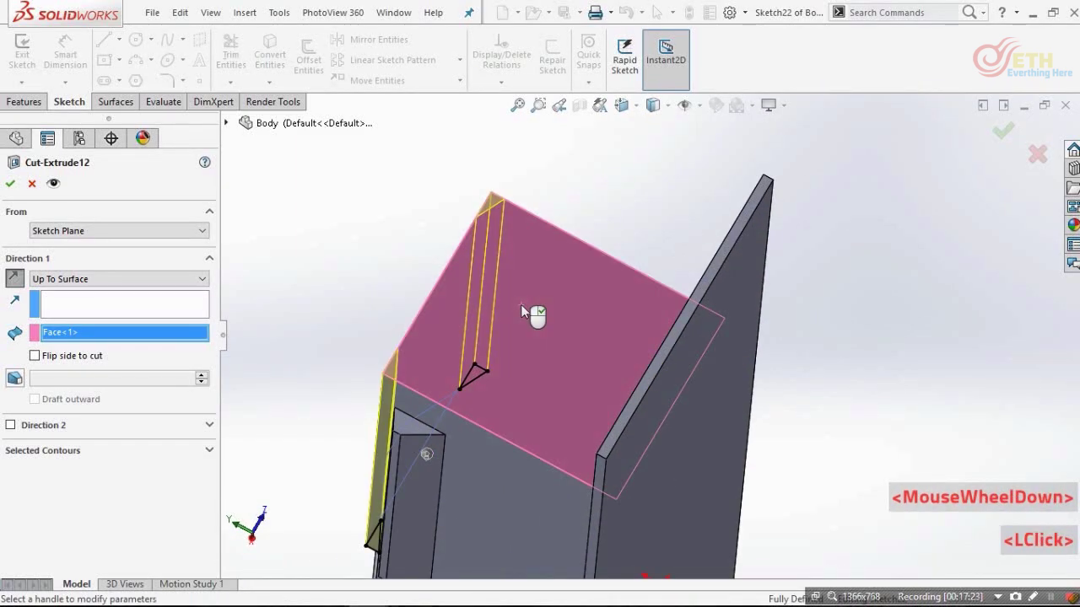
right_click(520, 304)
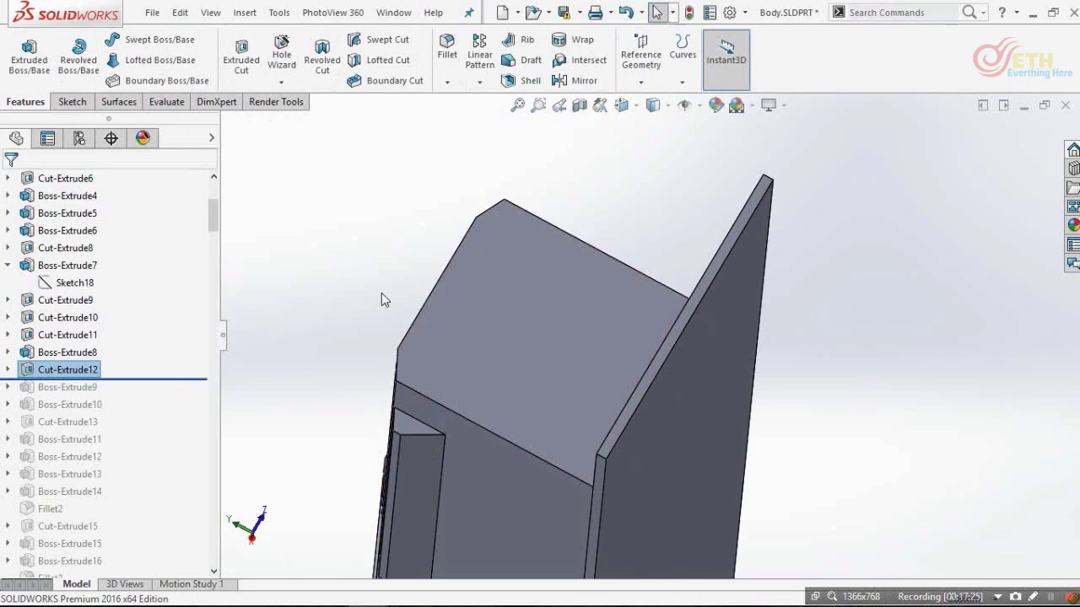
middle_click_drag(381, 292, 520, 193)
scroll(416, 371, "up", 2)
scroll(506, 371, "down", 5)
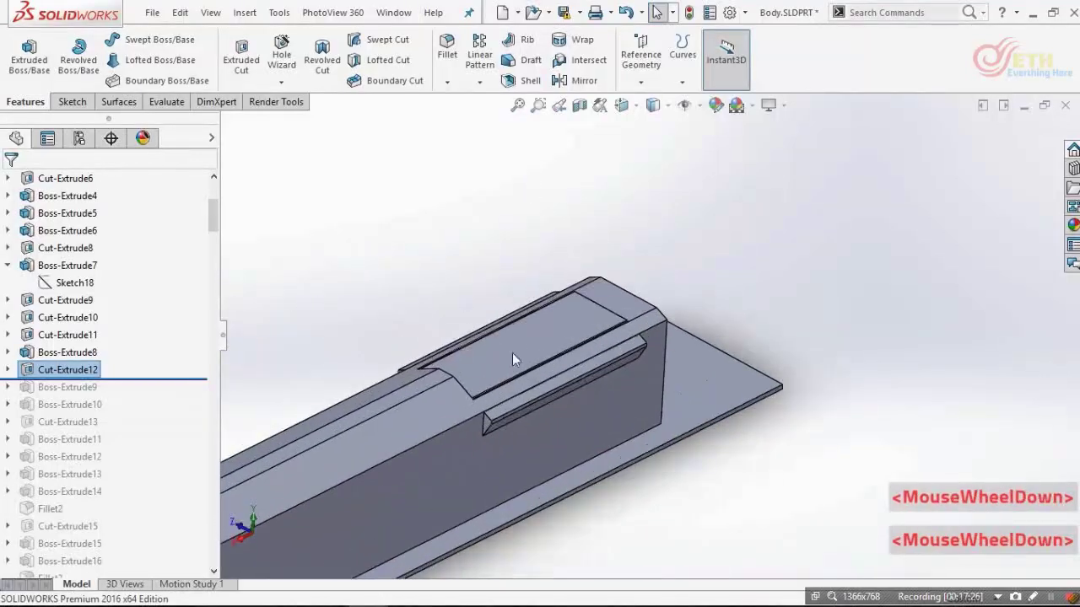
middle_click_drag(506, 379, 371, 410)
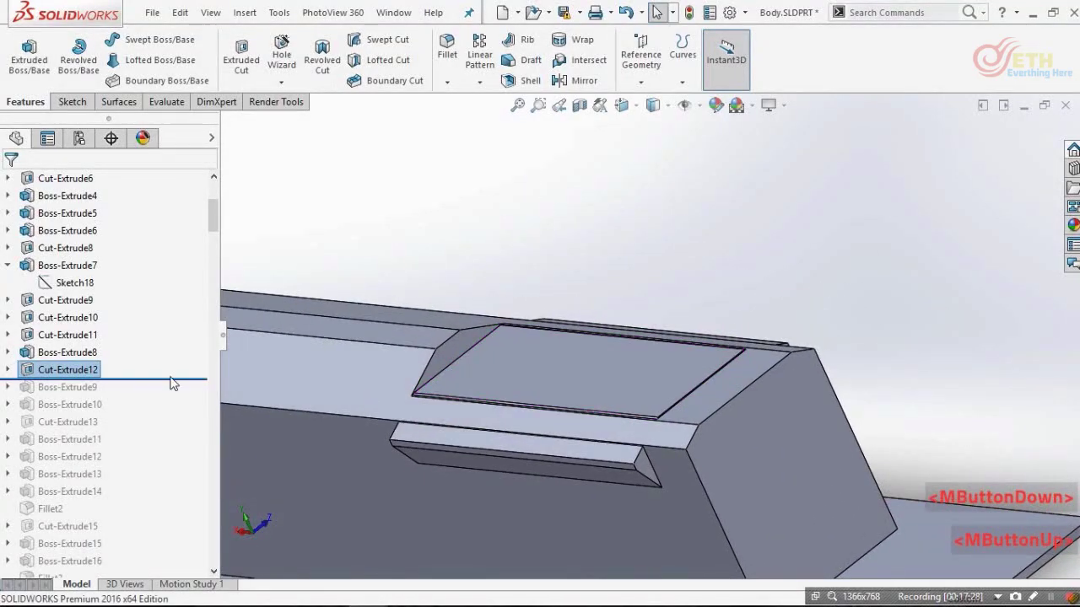
scroll(119, 342, "down", 1)
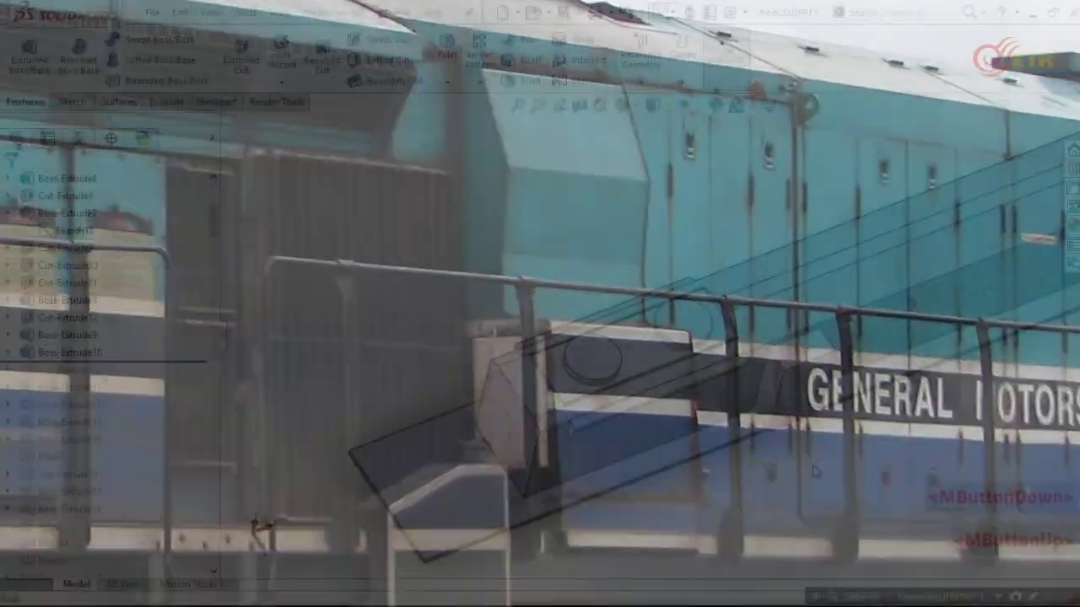
- Open the definition of the side box extrusion next to the roof fans on the body's long side
scroll(726, 362, "down", 2)
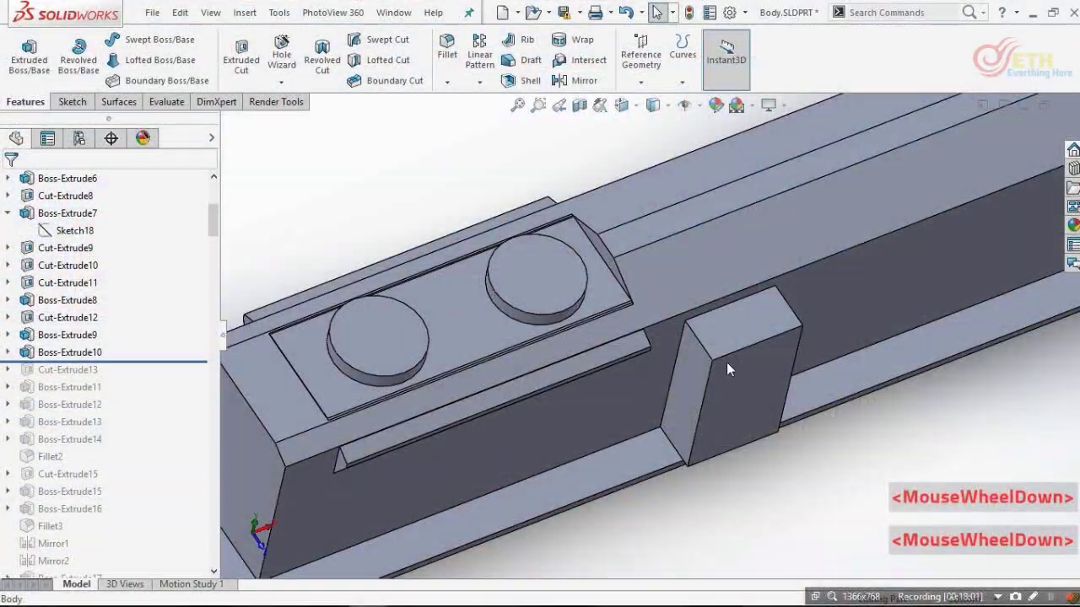
middle_click_drag(726, 362, 746, 351)
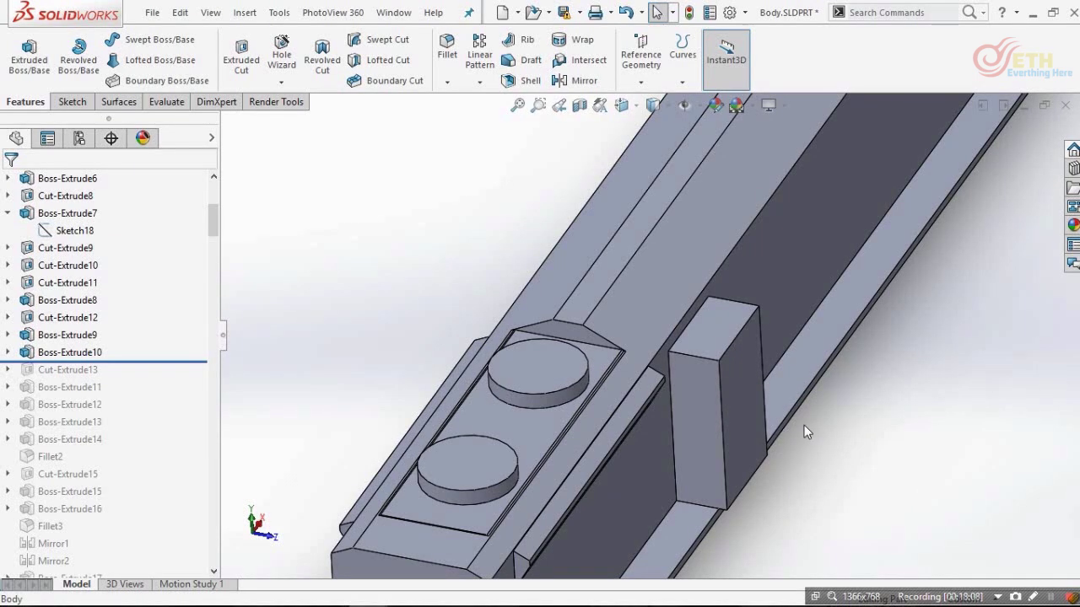
scroll(742, 397, "up", 1)
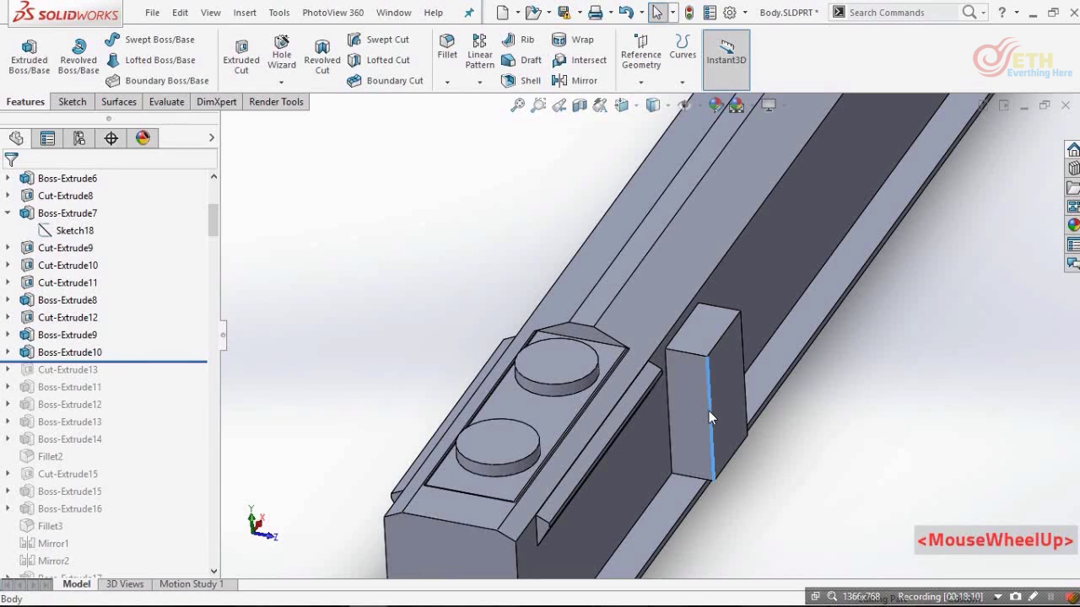
left_click(708, 416)
left_click(97, 352)
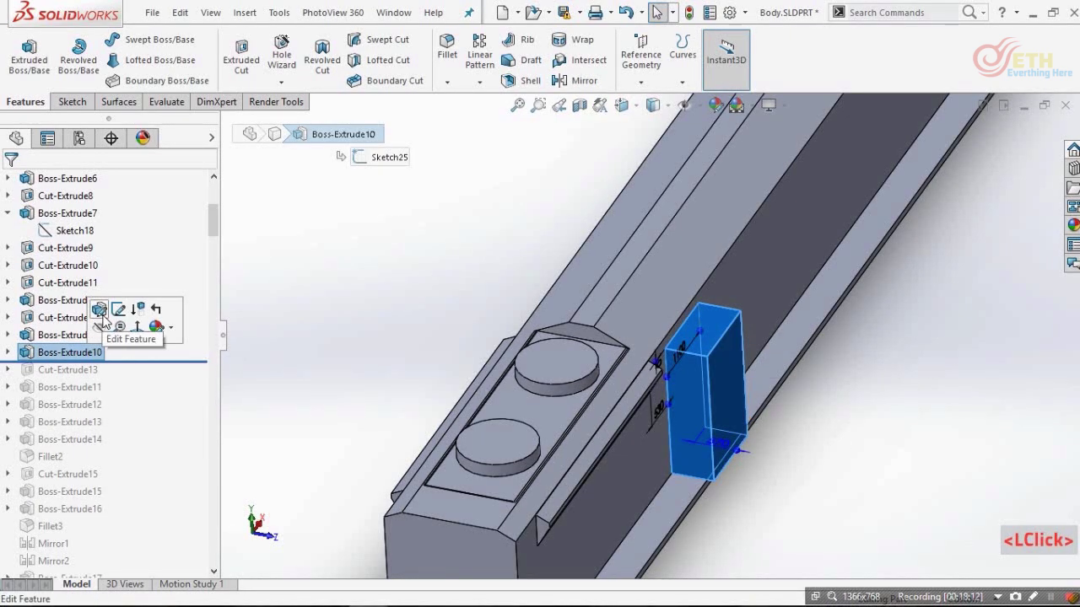
left_click(99, 309)
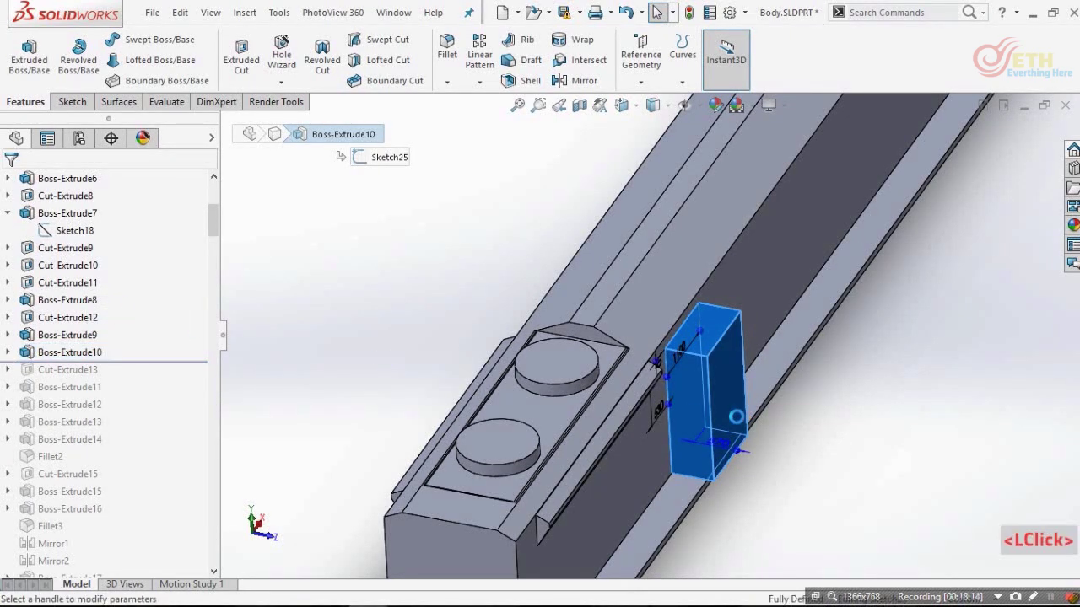
- Examine the box profile's width and its offsets from the neighbouring side ledge in a view normal to the sketch
scroll(712, 409, "down", 4)
mouse_move(713, 410)
middle_mouse_down()
mouse_move(561, 357)
mouse_move(713, 348)
mouse_move(785, 388)
mouse_move(839, 392)
middle_mouse_up()
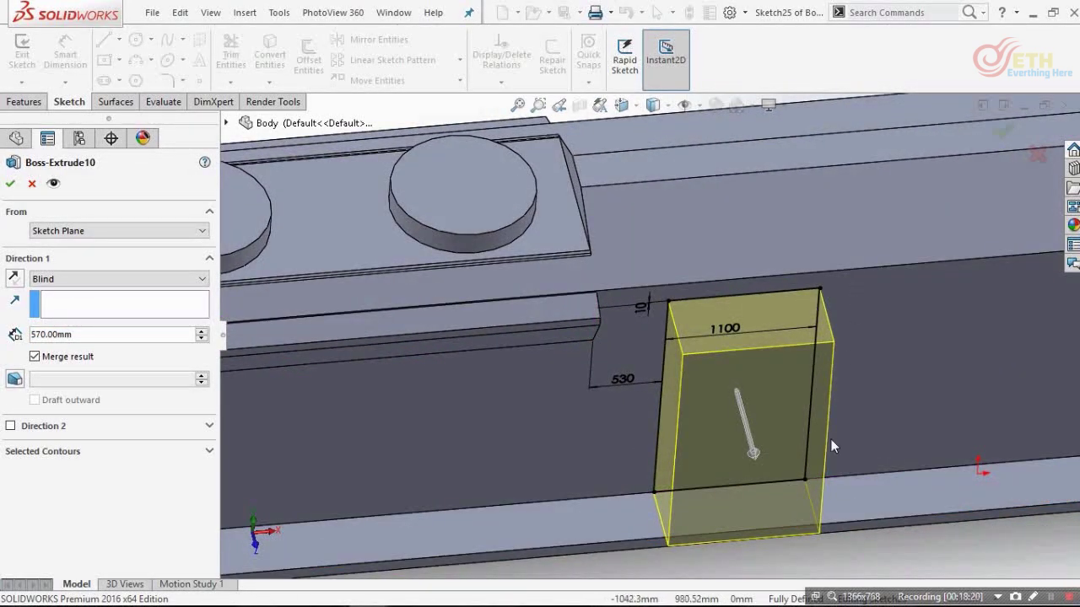
middle_click_drag(774, 339, 632, 293)
key("ctrl+8")
scroll(599, 253, "down", 5)
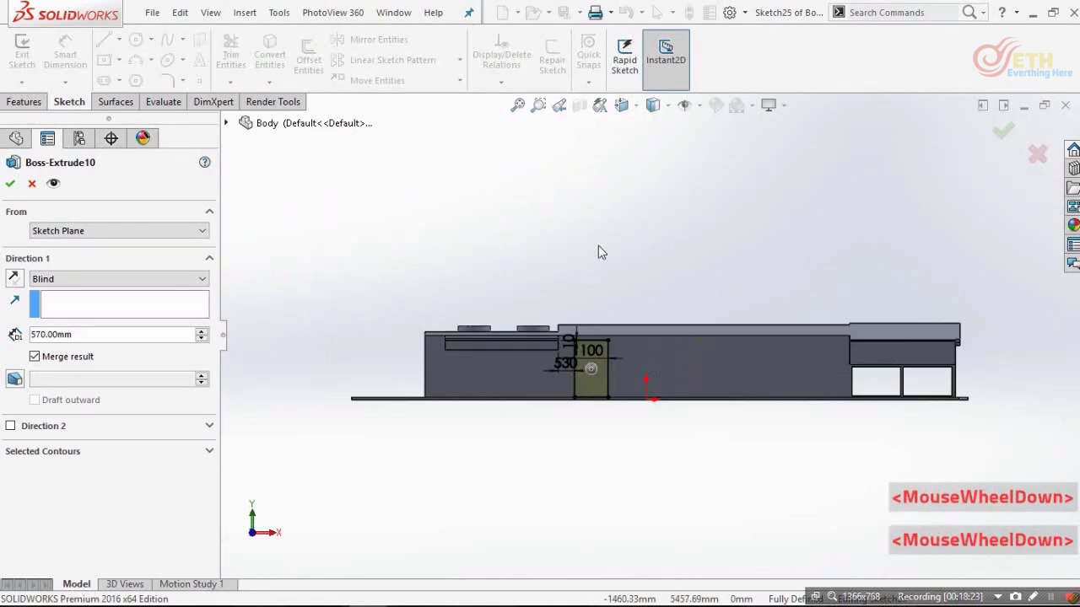
scroll(611, 325, "down", 3)
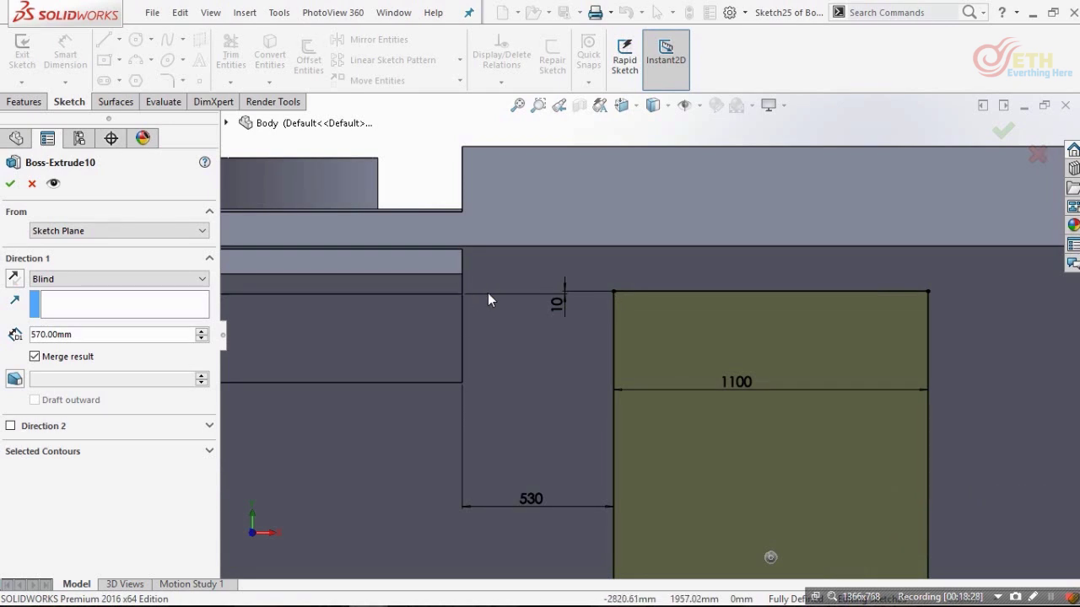
left_click(547, 313)
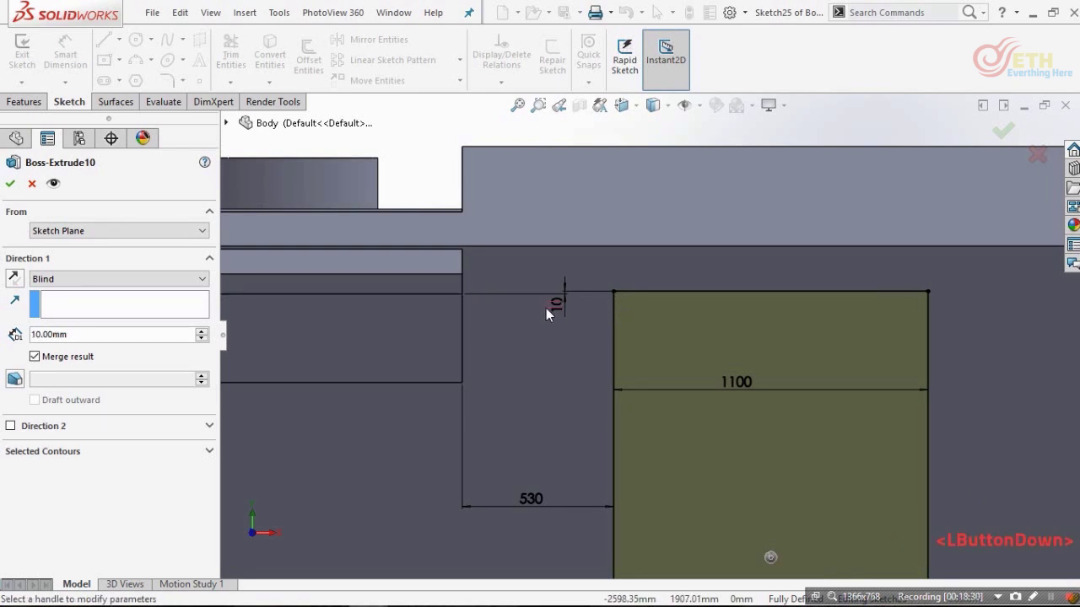
scroll(694, 429, "up", 2)
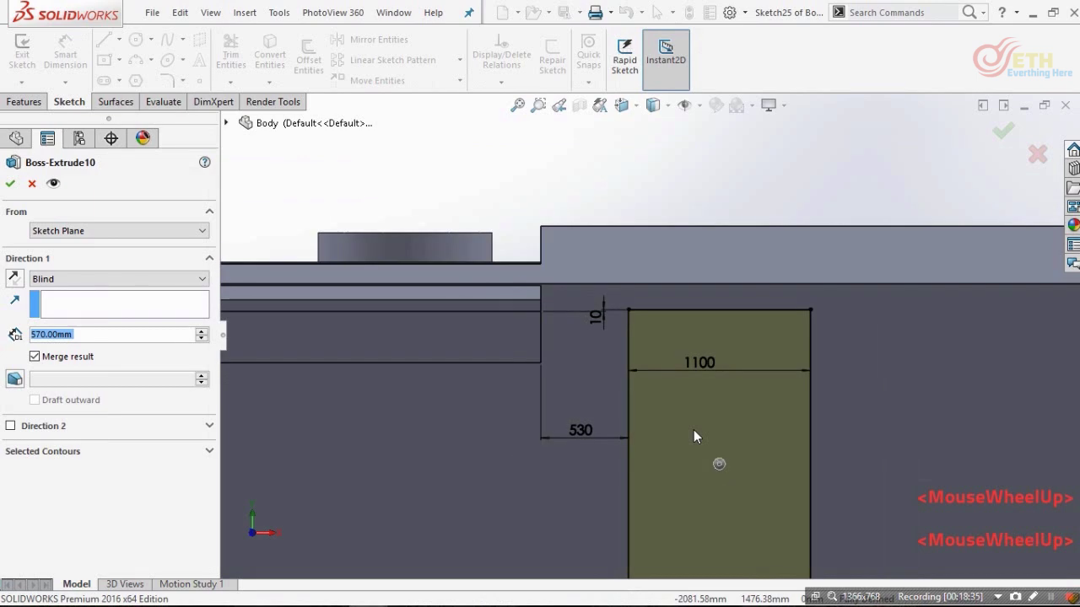
scroll(693, 426, "down", 3)
- Check the box's overhang past the base plate edge and accept its 570 mm blind extrusion, merging the result with the body
middle_click_drag(560, 372, 610, 470)
scroll(494, 354, "up", 2)
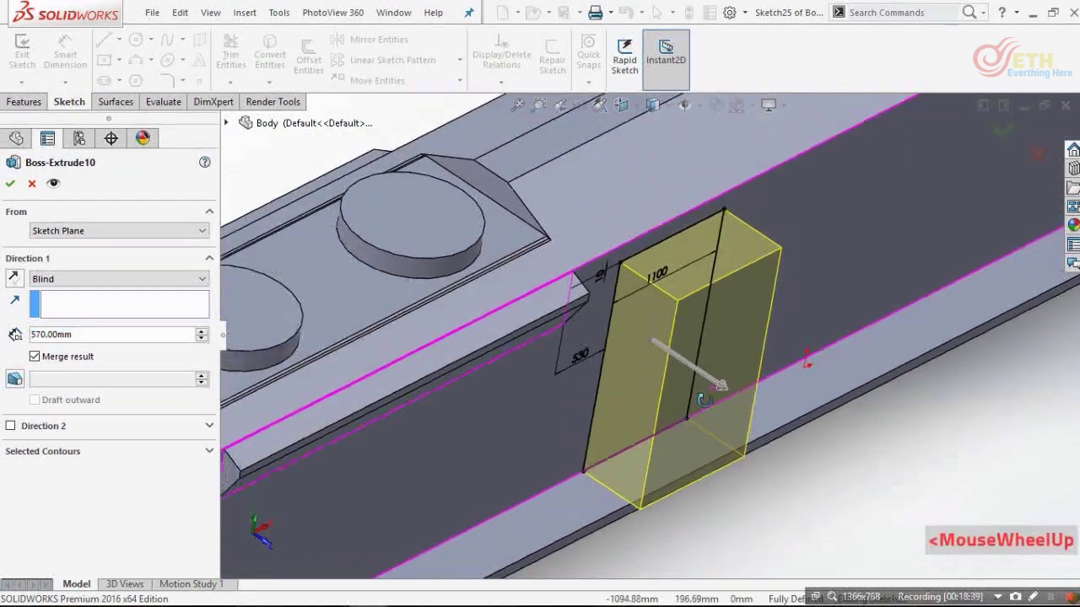
middle_click_drag(692, 472, 721, 494)
scroll(641, 424, "down", 3)
scroll(624, 407, "down", 3)
scroll(614, 389, "up", 2)
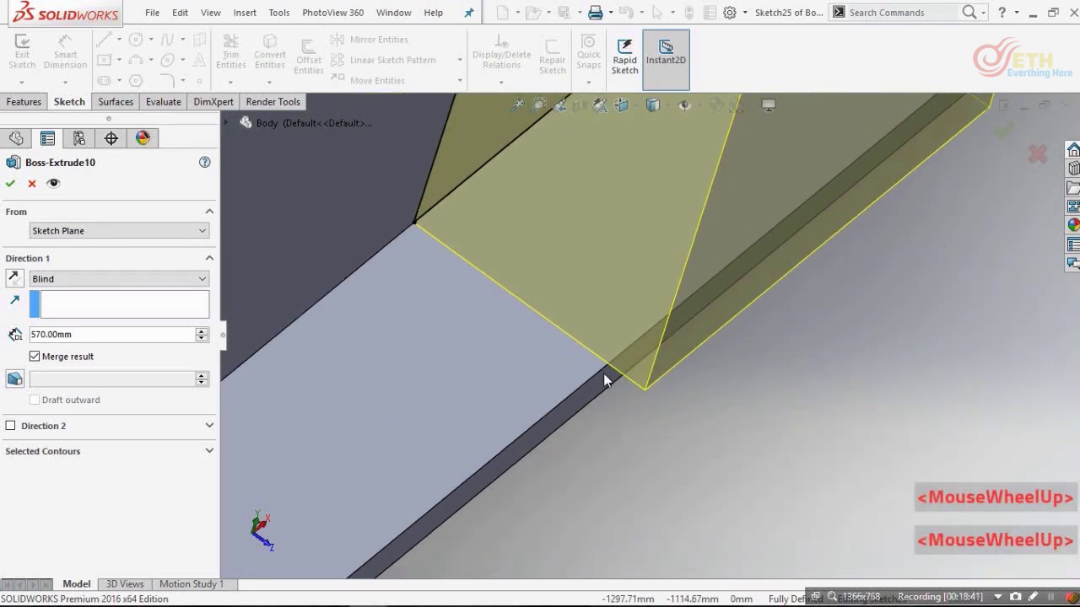
middle_click_drag(605, 359, 688, 330)
scroll(688, 330, "up", 5)
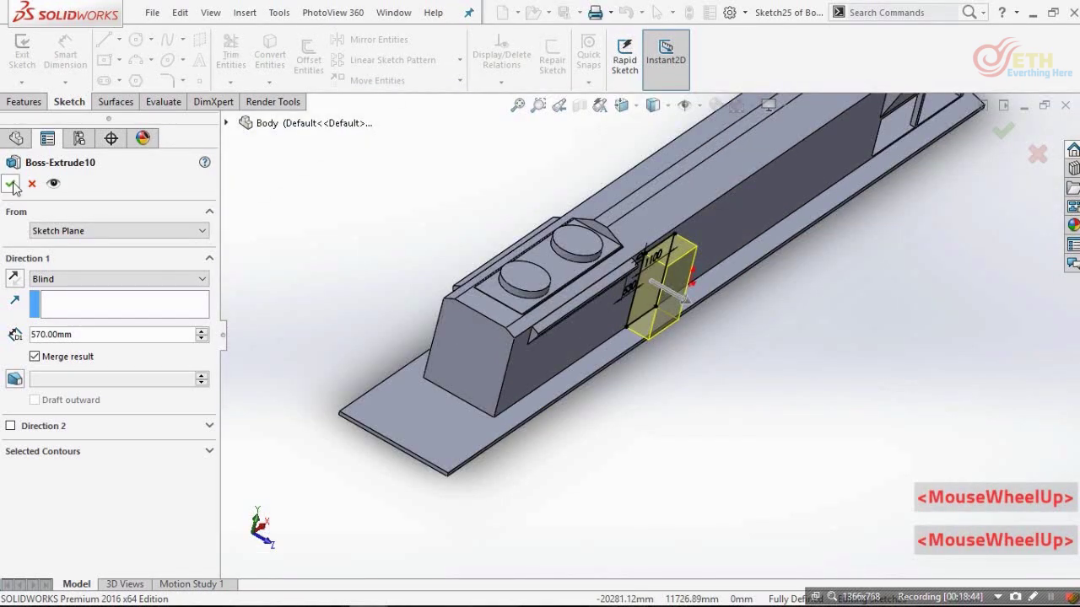
left_click(11, 185)
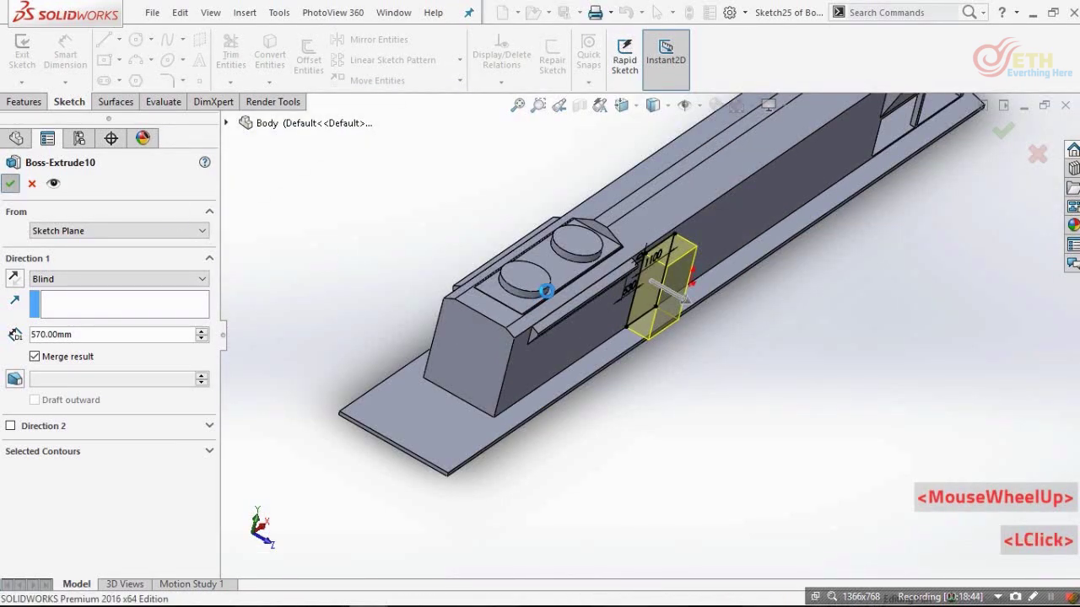
- Examine the stepped cut profile's dimensions on the side box's end face in a view normal to the sketch
scroll(538, 223, "up", 3)
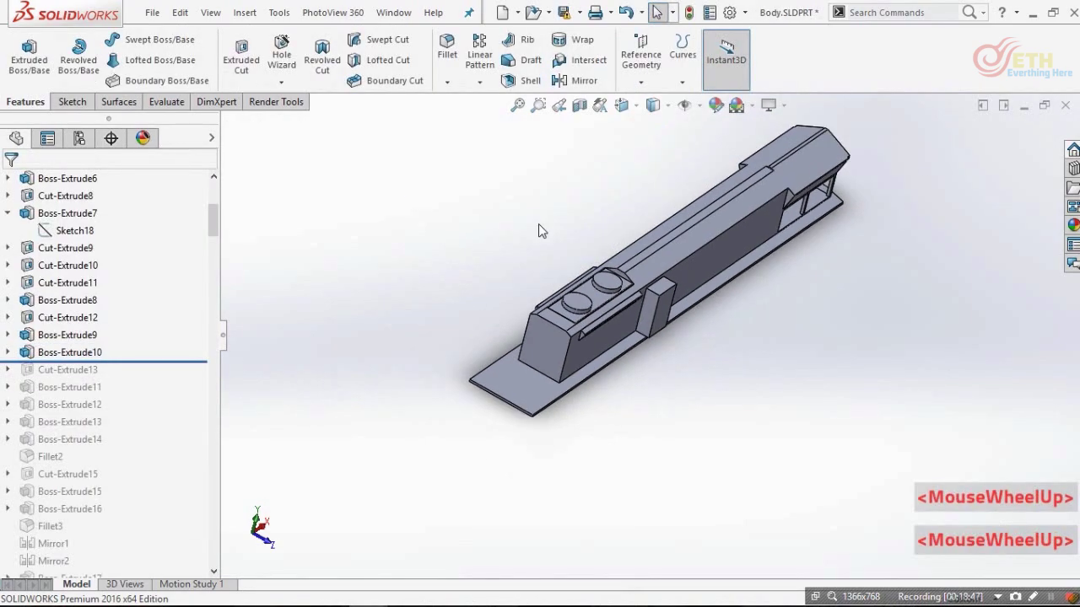
scroll(712, 234, "down", 2)
mouse_move(712, 234)
middle_mouse_down()
mouse_move(685, 183)
mouse_move(666, 194)
middle_mouse_up()
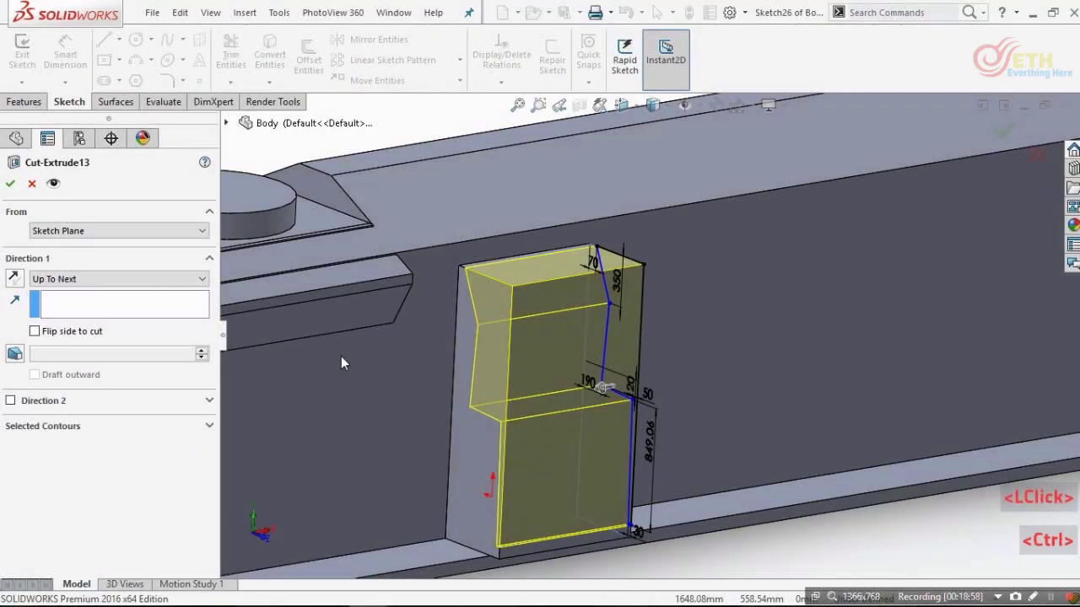
key("ctrl+8")
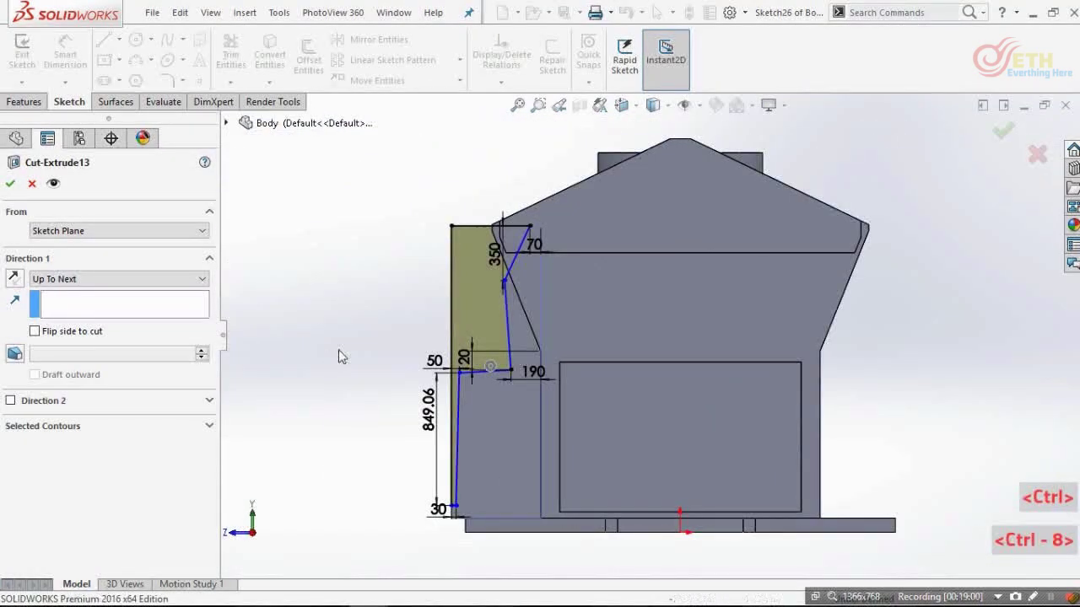
scroll(556, 325, "down", 2)
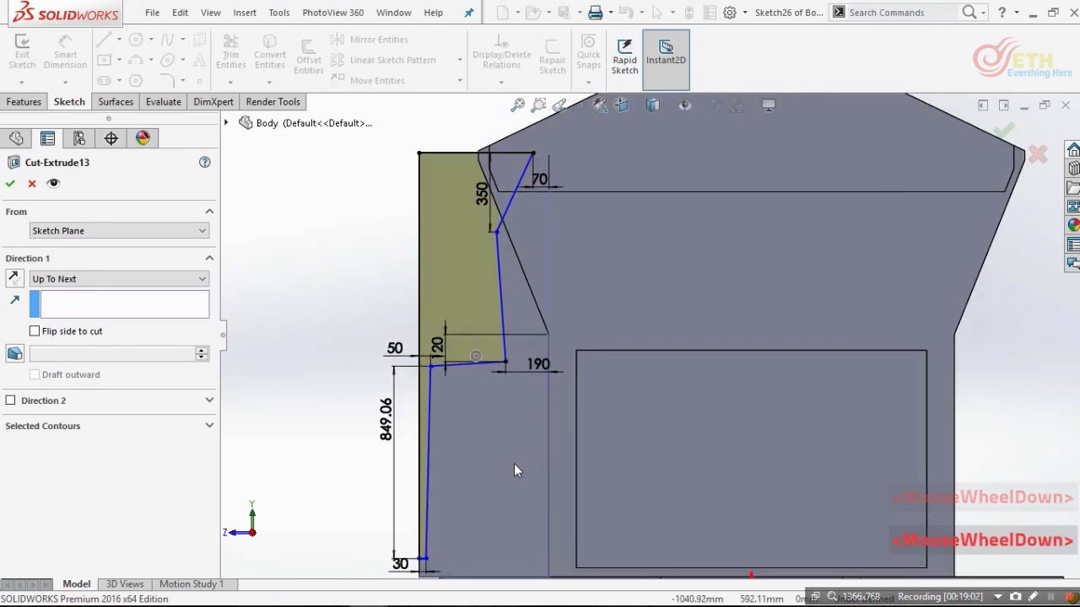
scroll(509, 464, "up", 1)
scroll(509, 464, "up", 1)
scroll(512, 453, "down", 1)
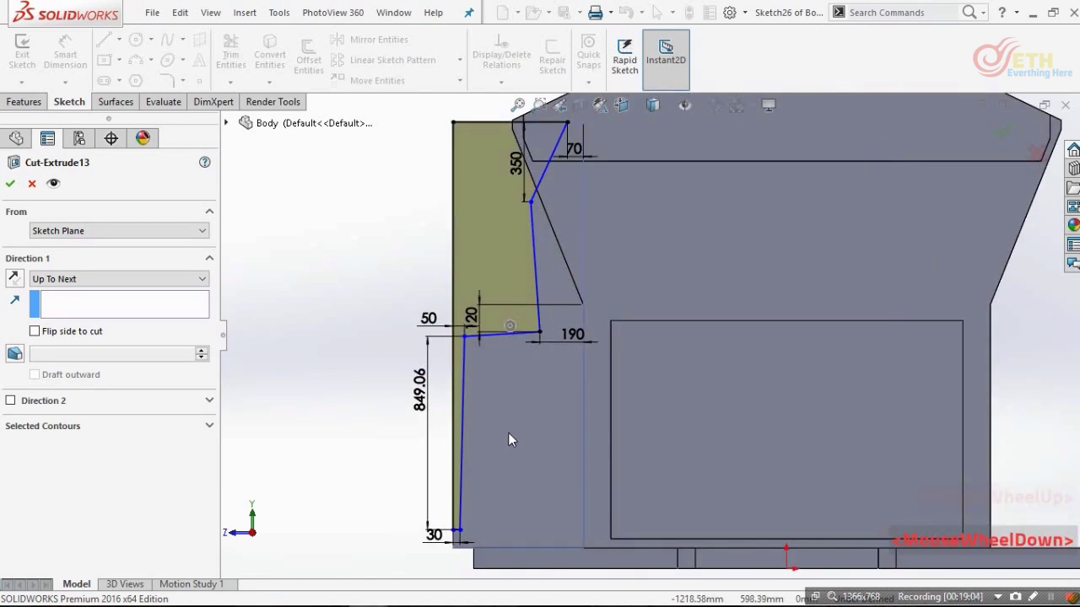
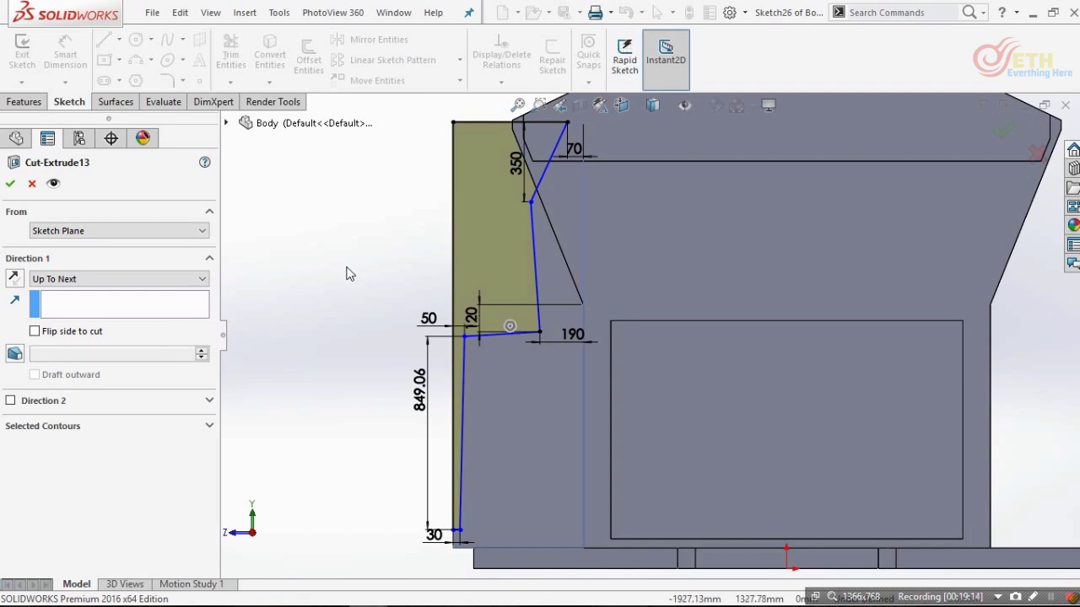
- Cut the stepped profile through the side box from the sketch plane with Up To Next
scroll(555, 259, "up", 2)
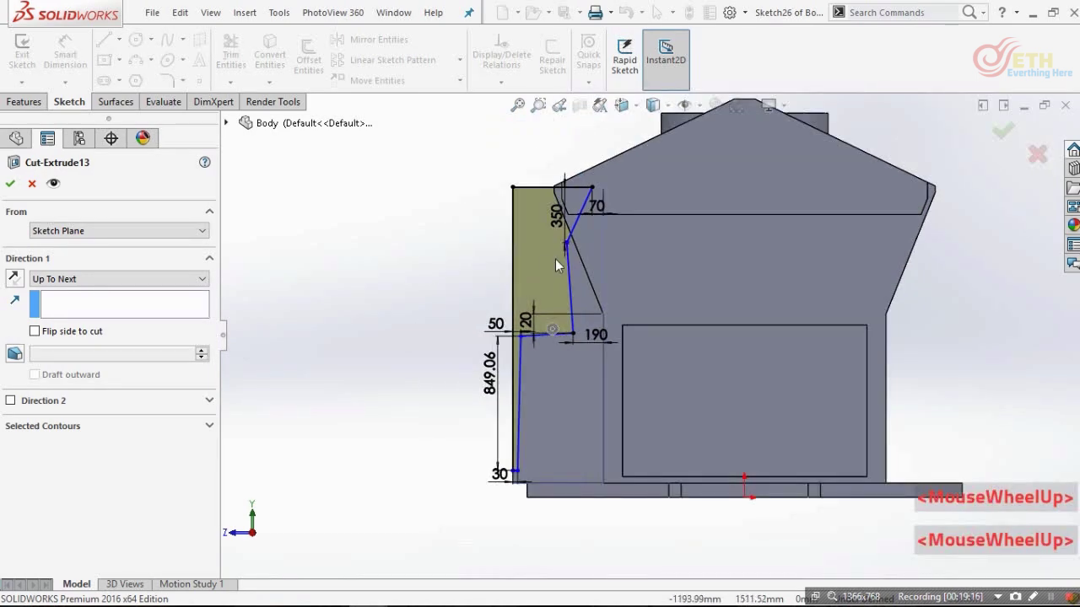
scroll(555, 259, "down", 1)
middle_click_drag(555, 259, 591, 265)
scroll(396, 255, "up", 2)
scroll(396, 256, "down", 3)
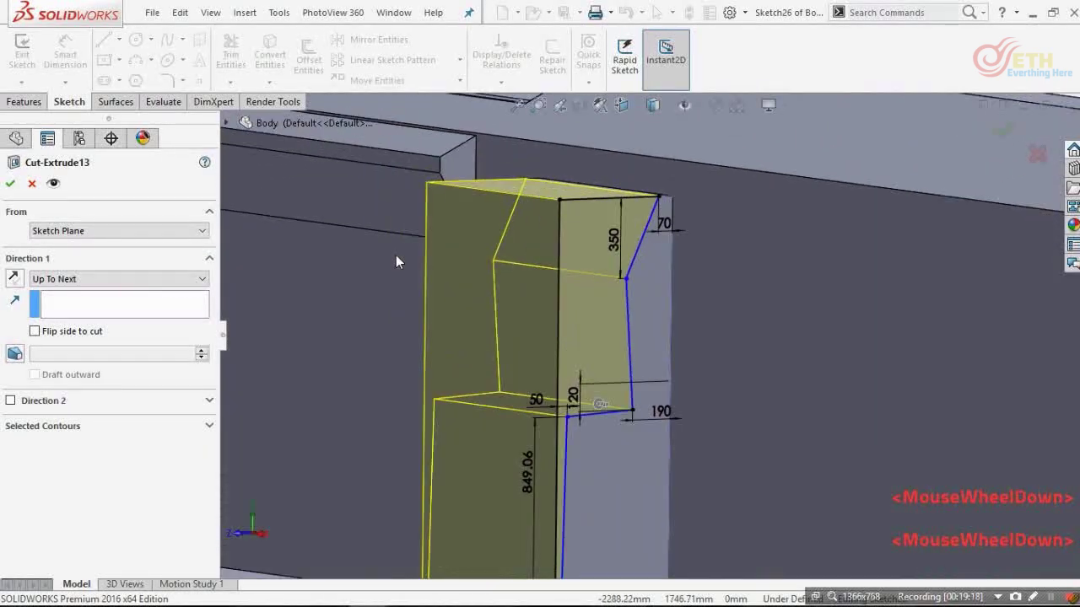
middle_click_drag(396, 255, 464, 301)
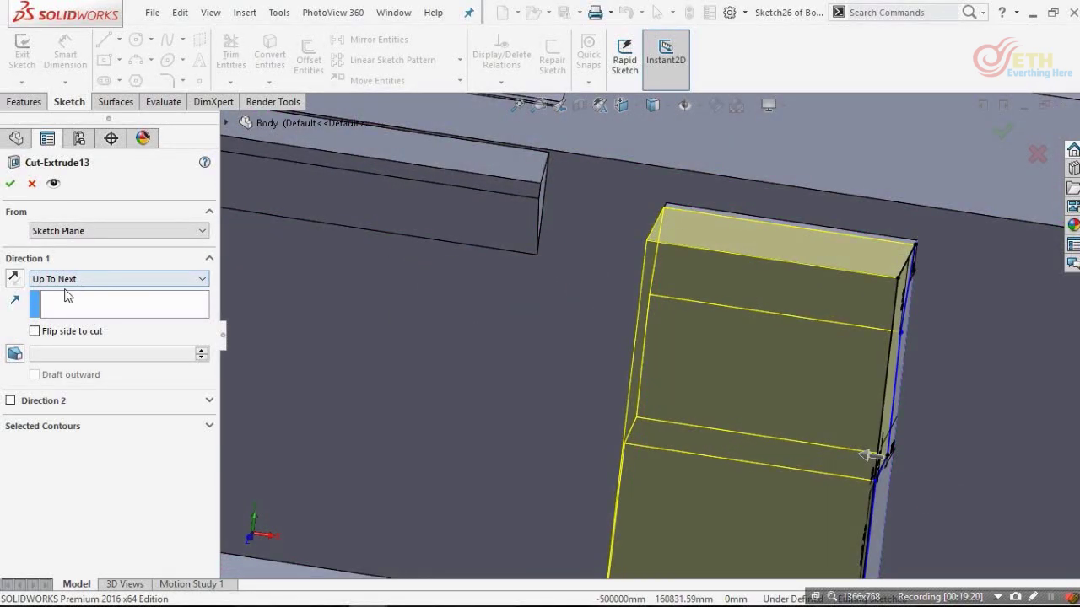
scroll(716, 377, "up", 3)
scroll(779, 395, "down", 2)
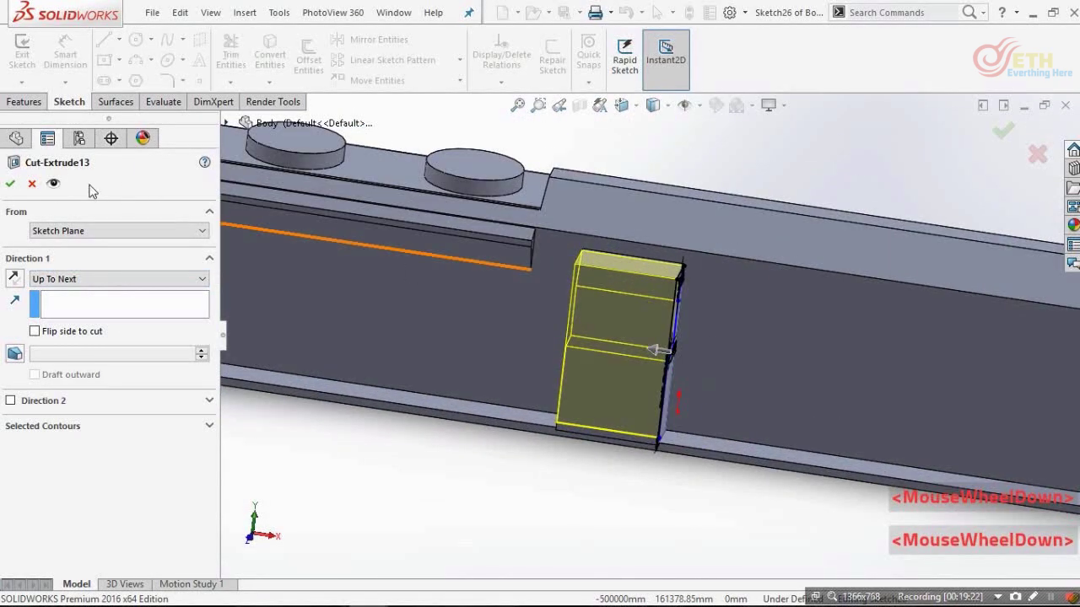
left_click(12, 185)
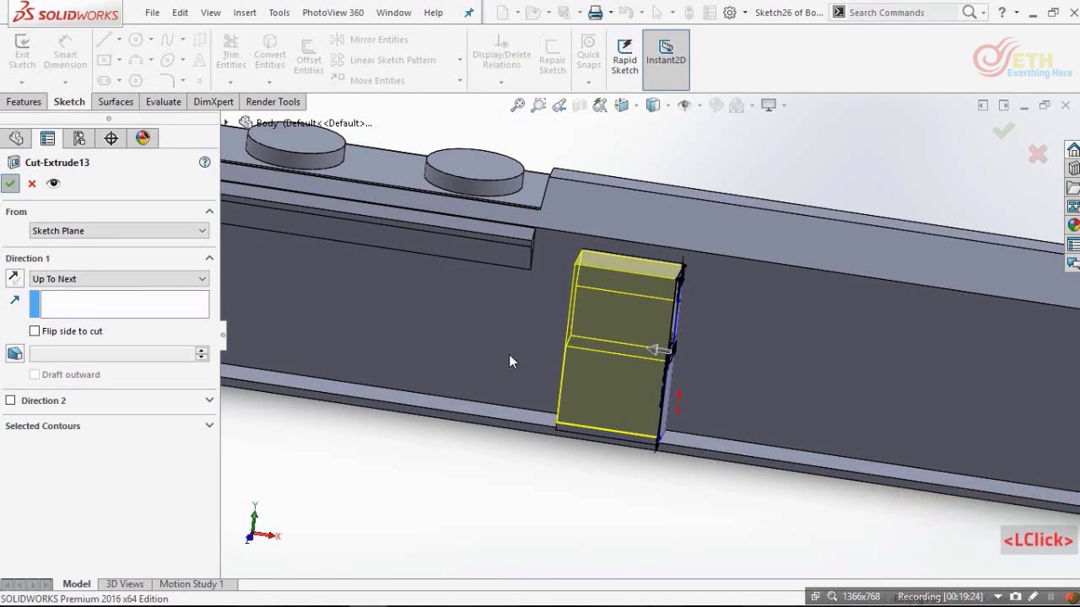
- Review the stepped side box on the whole locomotive body from several angles
middle_click_drag(513, 353, 602, 413)
scroll(602, 413, "up", 3)
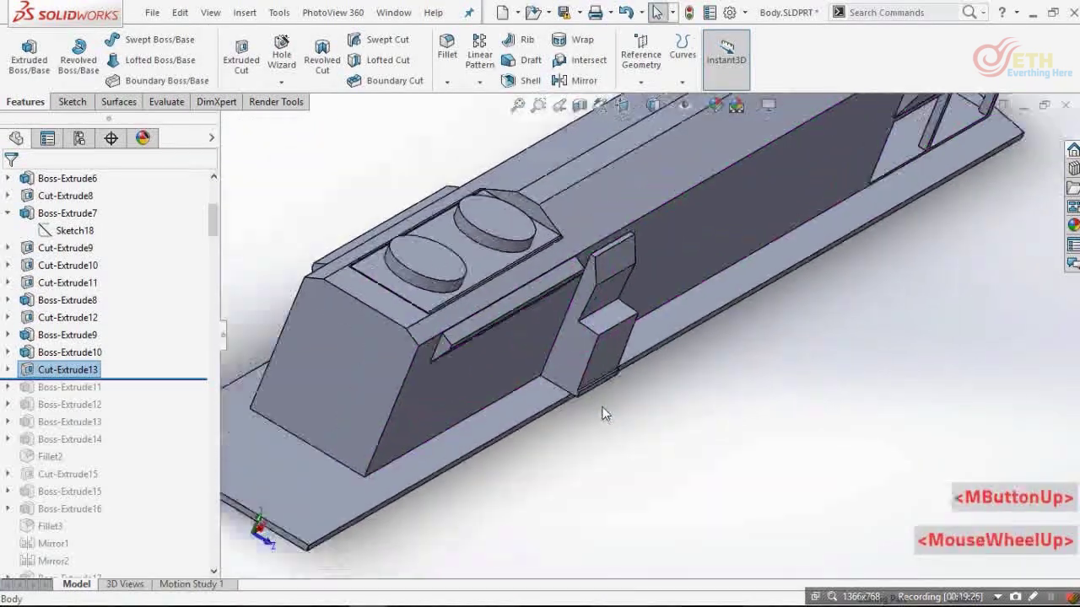
scroll(694, 275, "up", 5)
middle_click_drag(699, 273, 651, 215)
scroll(645, 290, "down", 3)
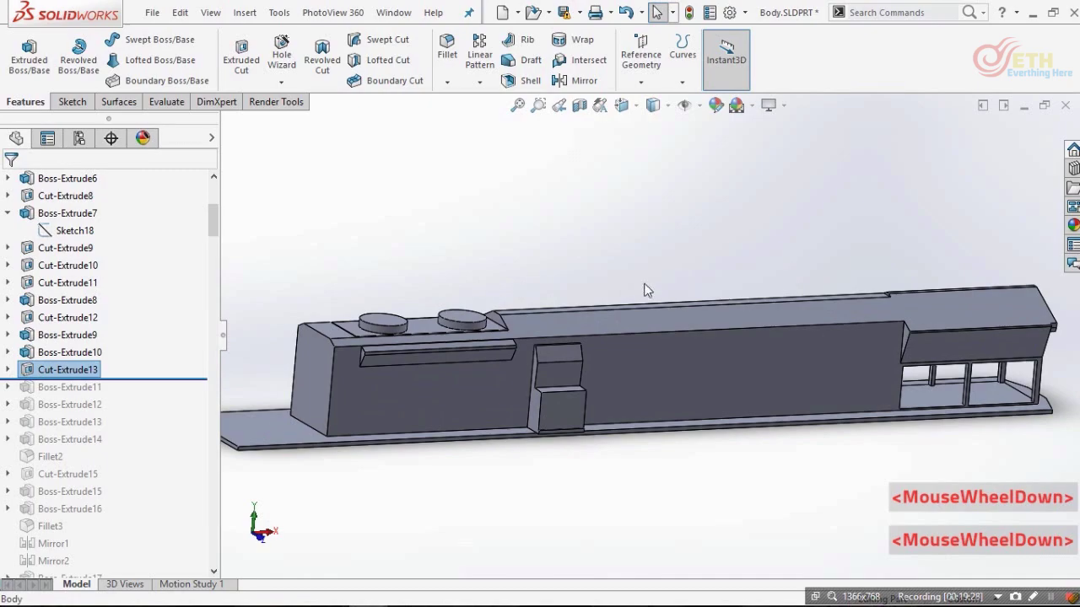
scroll(643, 287, "up", 2)
middle_click_drag(641, 284, 633, 306)
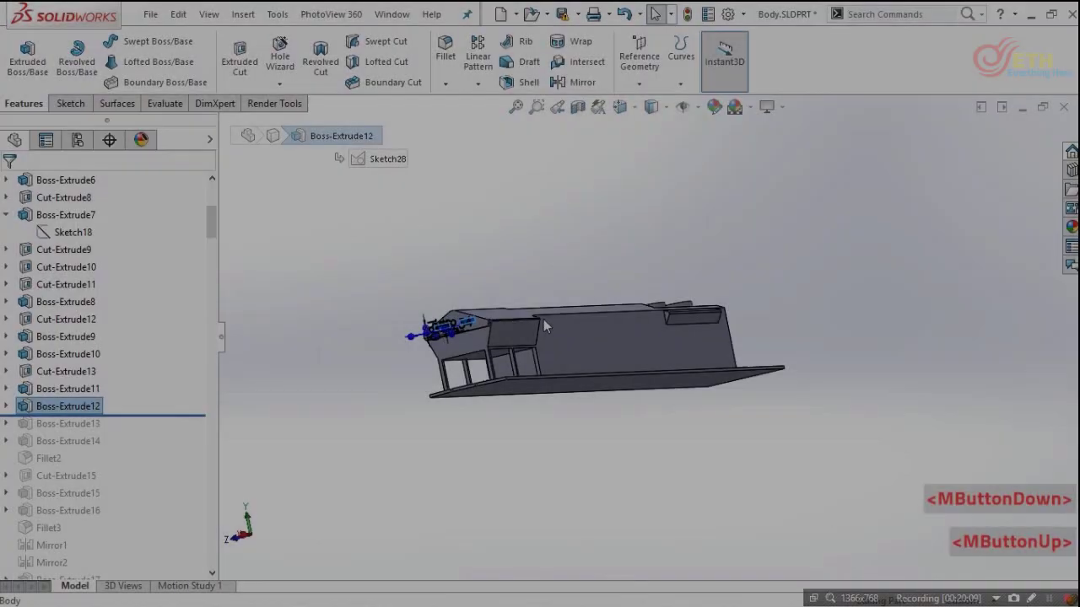
- Open the extrusion of the two rectangular plates on the triangular front face and examine its profile and depth
scroll(498, 324, "down", 6)
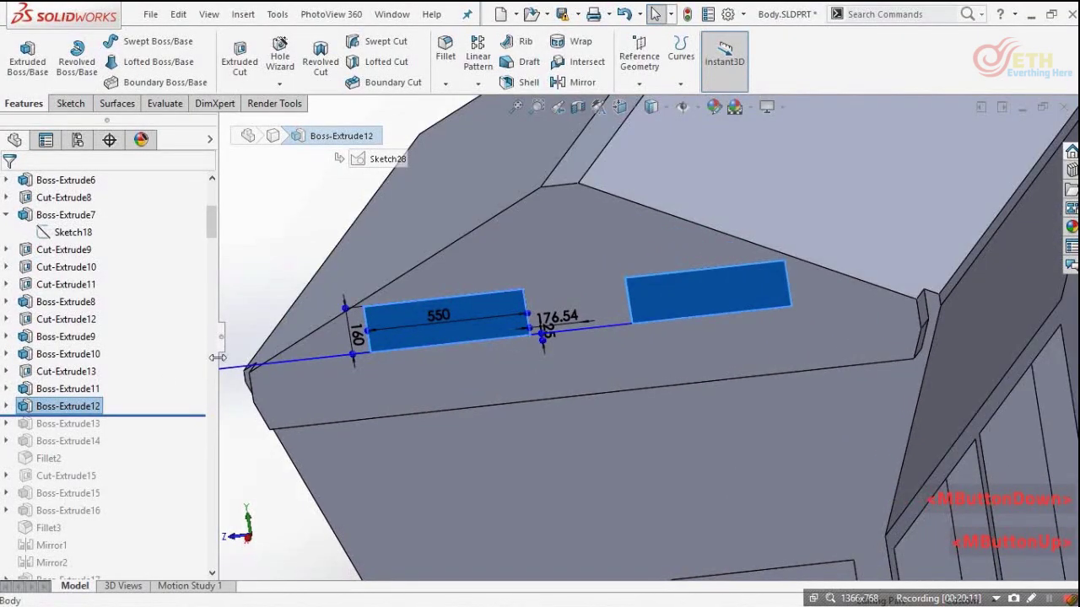
double_click(91, 393)
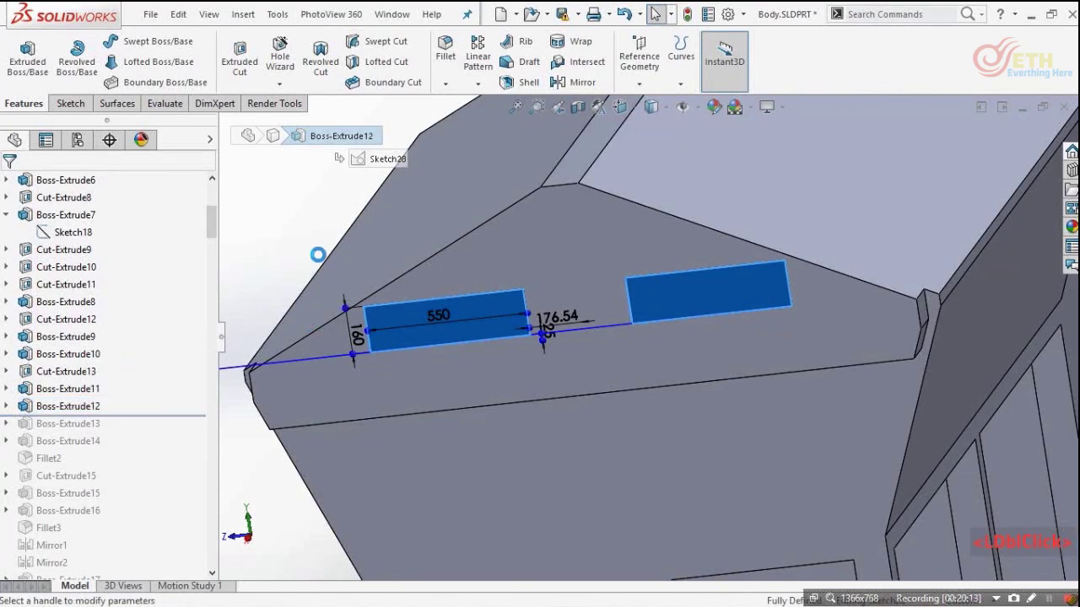
scroll(635, 323, "up", 3)
mouse_move(635, 322)
middle_mouse_down()
mouse_move(637, 389)
mouse_move(630, 297)
middle_mouse_up()
scroll(629, 297, "up", 1)
scroll(624, 303, "down", 3)
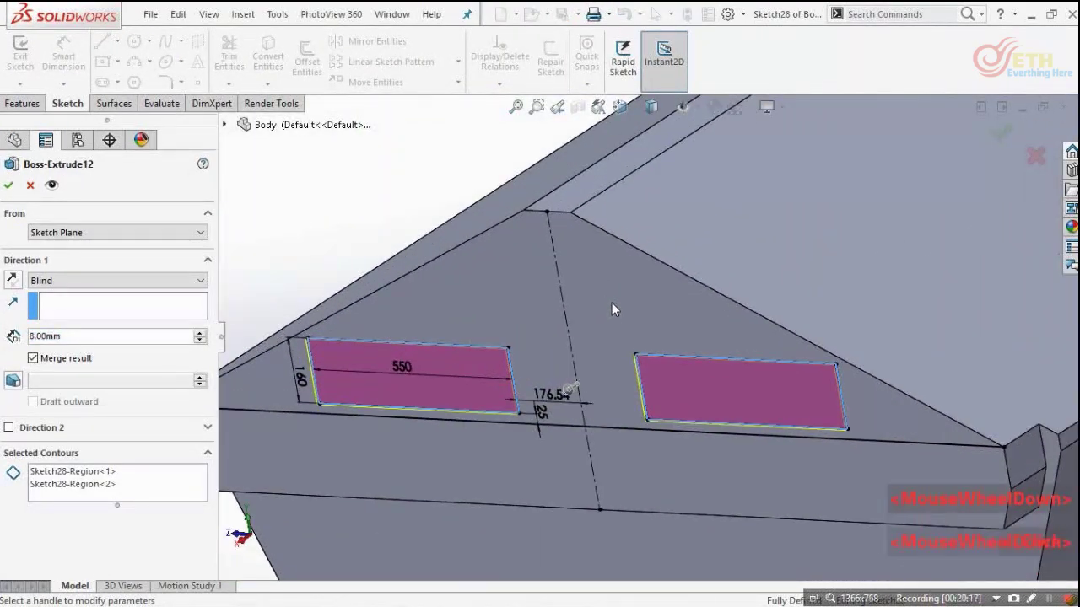
- Compare the two front plates with the number panels in the reference photo of the locomotive's front
scroll(611, 310, "up", 5)
scroll(413, 346, "down", 2)
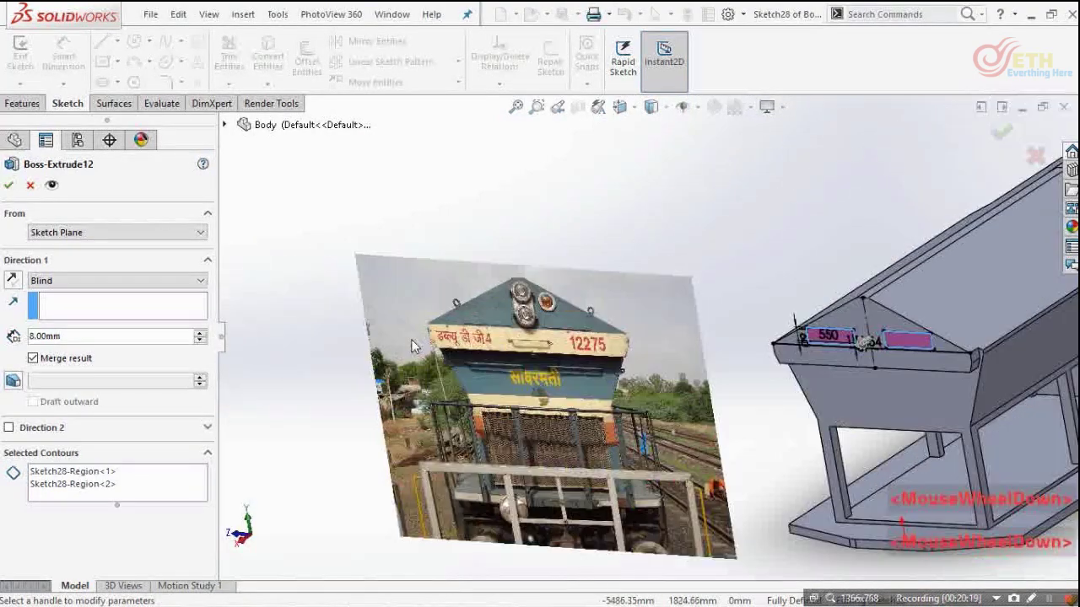
scroll(413, 346, "down", 4)
scroll(548, 245, "up", 3)
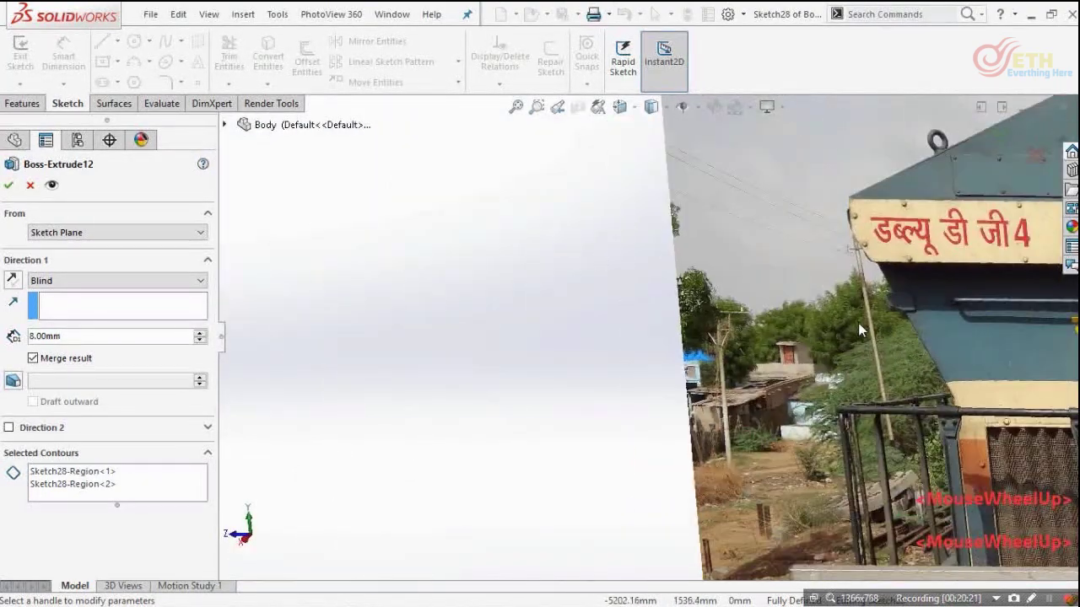
scroll(860, 329, "up", 8)
middle_click_drag(860, 327, 916, 289)
scroll(916, 288, "up", 2)
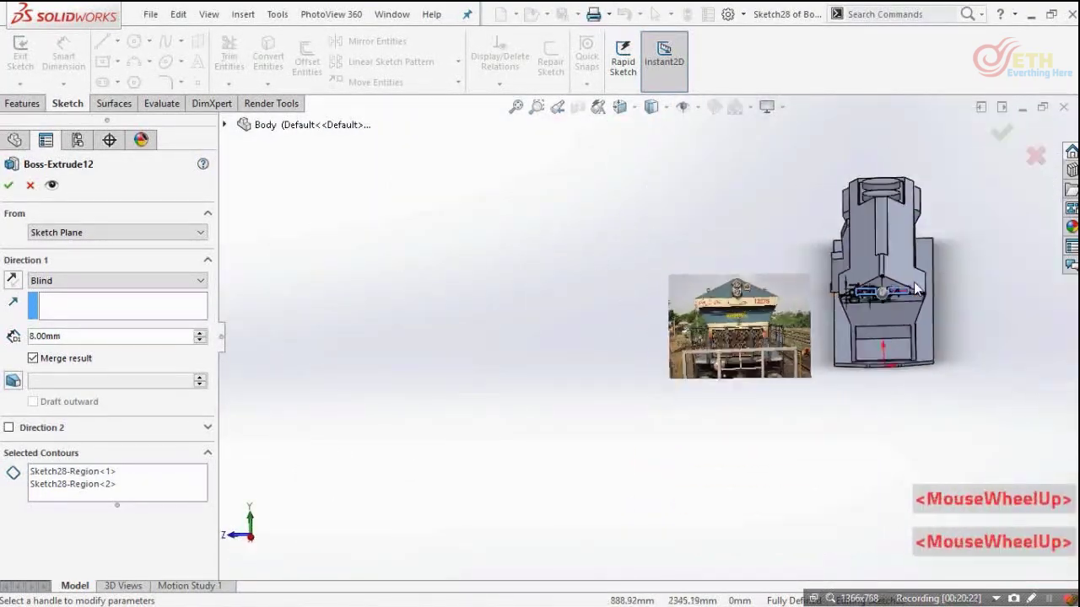
scroll(904, 295, "down", 8)
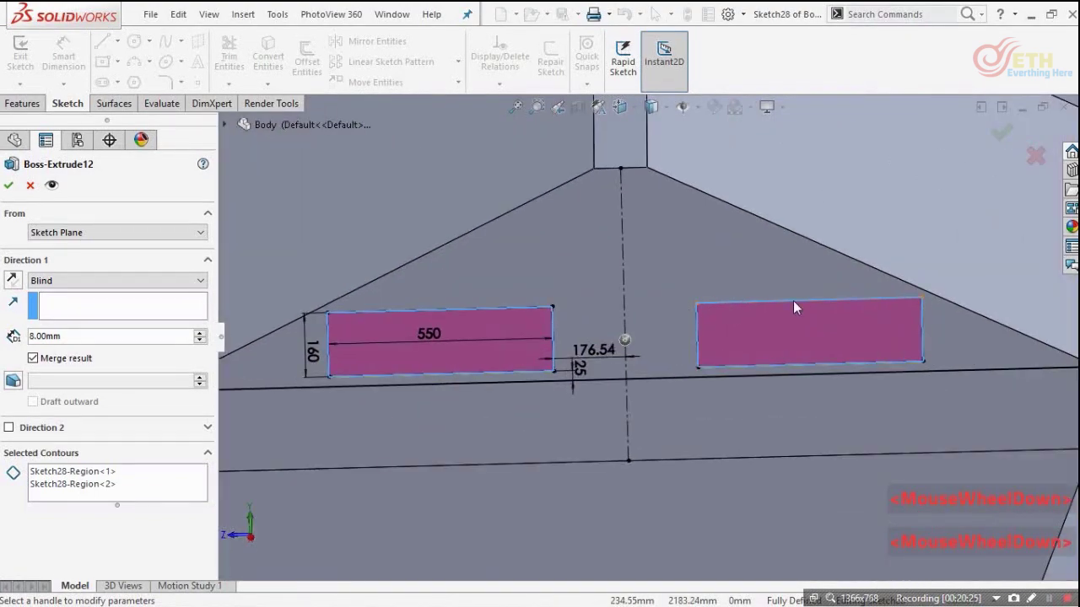
- Examine the riveted rectangular panels beside the headlights in the locomotive's reference photo
scroll(493, 357, "up", 8)
scroll(376, 368, "down", 8)
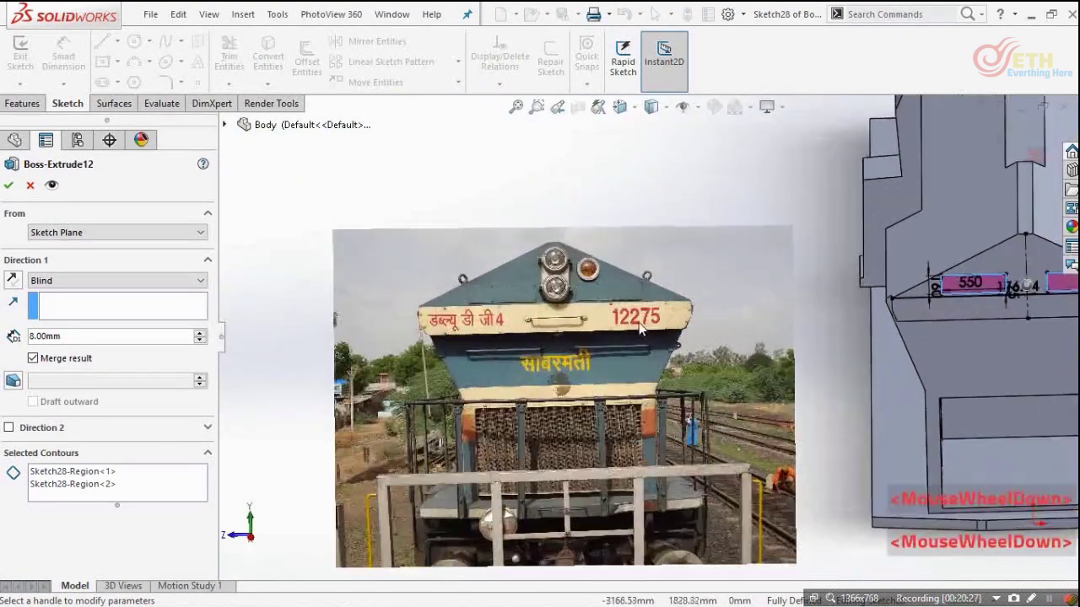
scroll(546, 298, "down", 2)
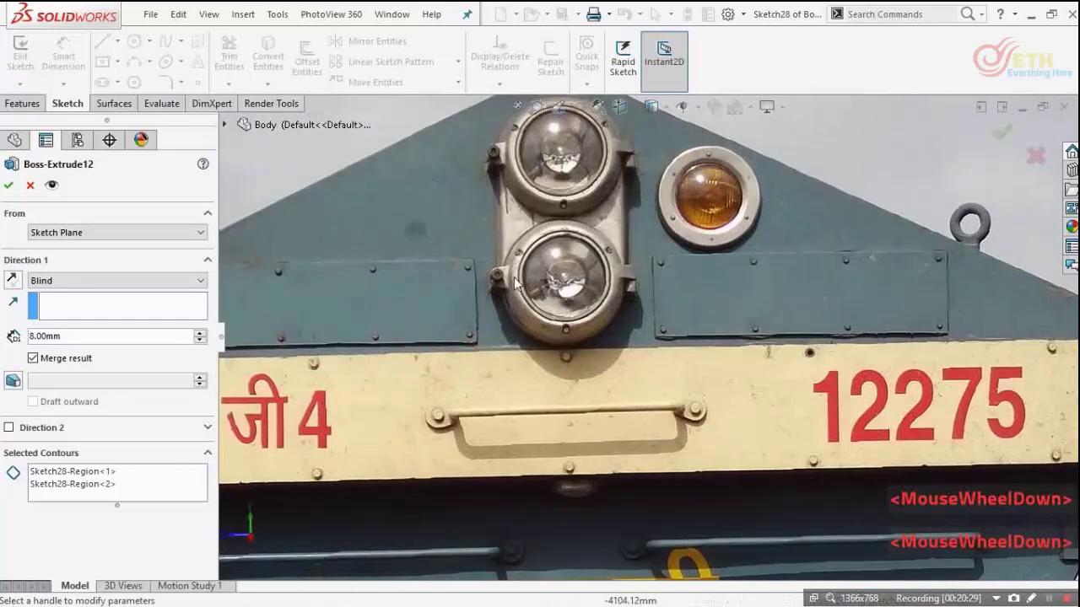
middle_click_drag(470, 288, 464, 286)
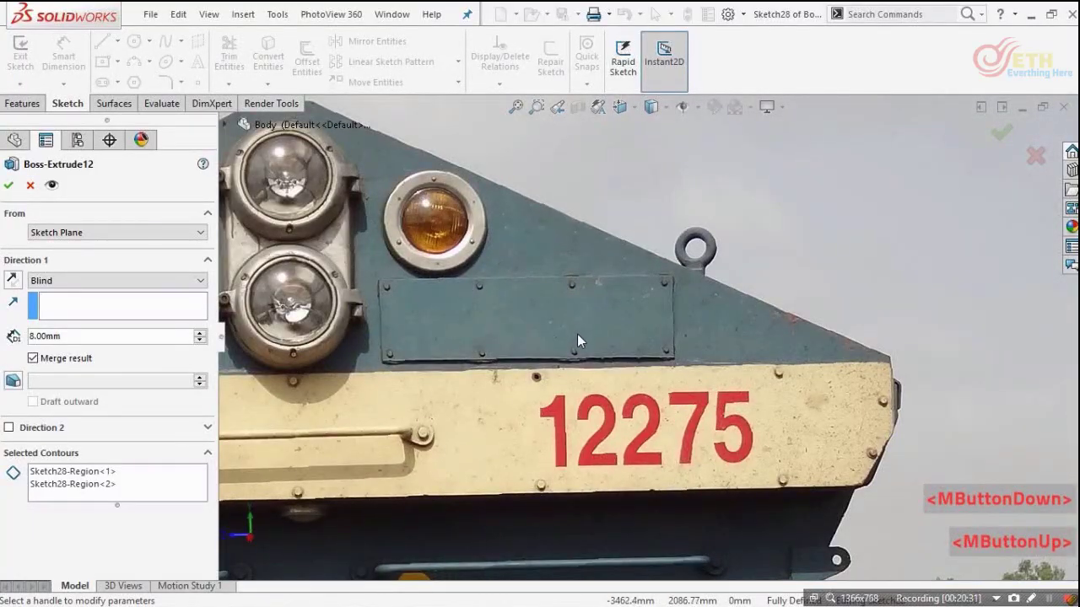
- Inspect the two front plates up close and accept their 8 mm blind extrusion, merged with the body
scroll(576, 334, "up", 6)
mouse_move(856, 368)
middle_mouse_down()
mouse_move(812, 358)
mouse_move(843, 371)
middle_mouse_up()
scroll(907, 383, "down", 6)
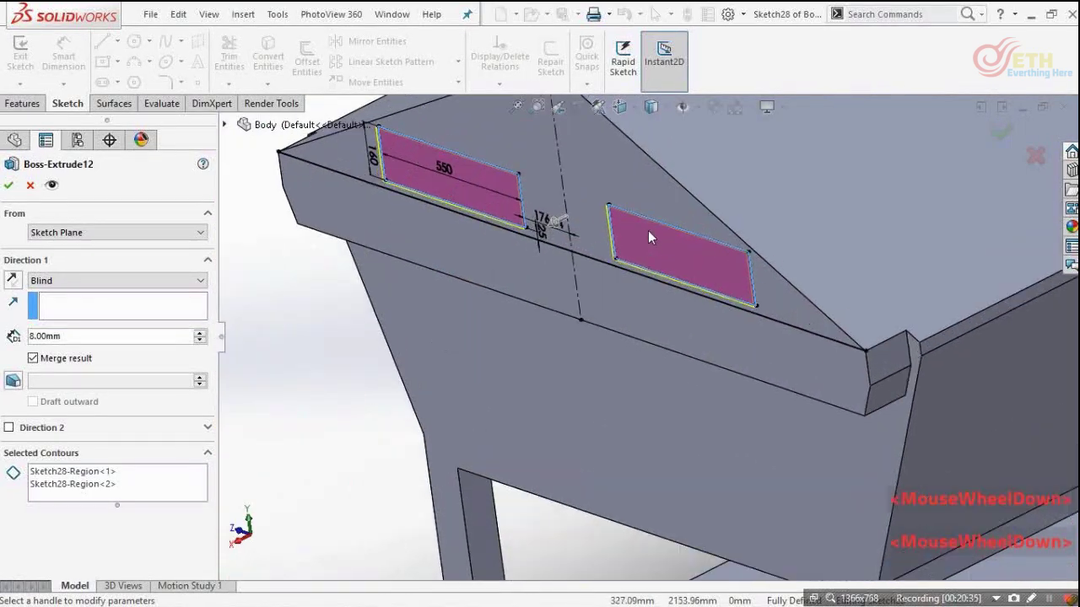
scroll(537, 237, "down", 3)
scroll(484, 261, "up", 1)
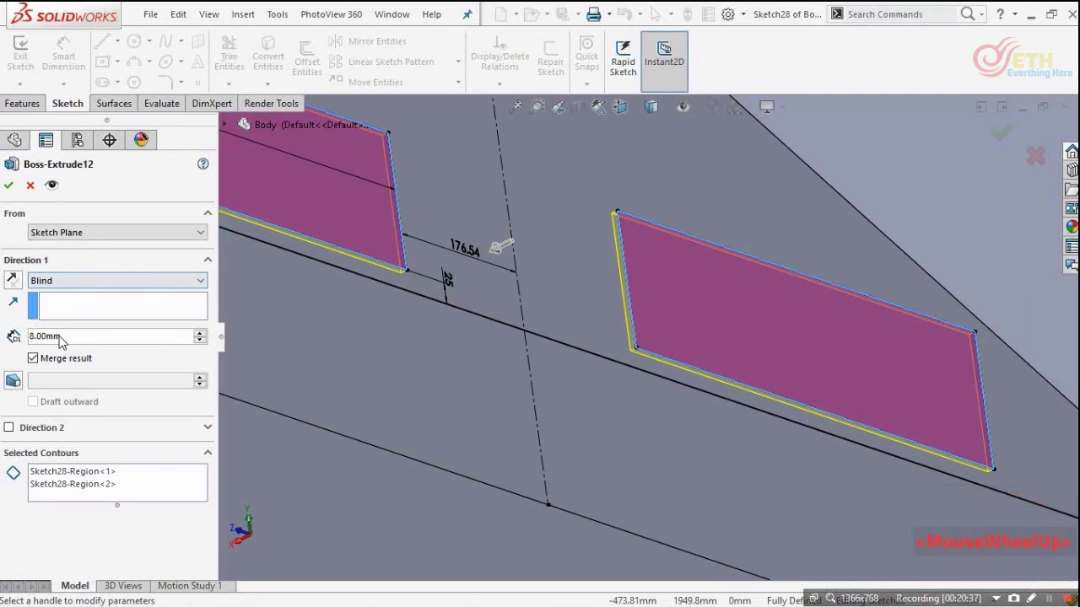
scroll(477, 319, "up", 4)
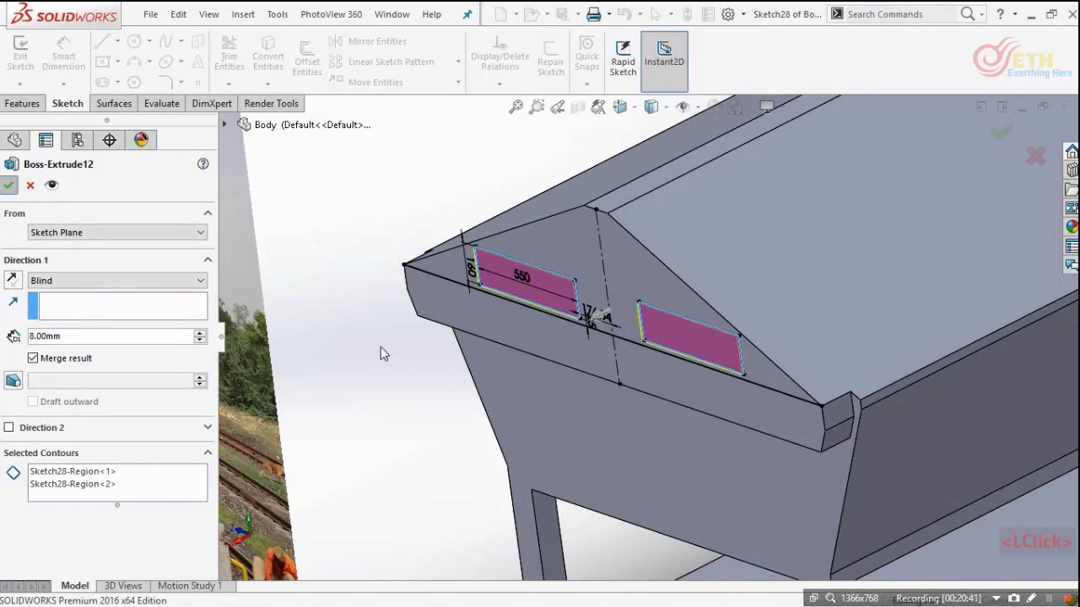
key("Return")
scroll(436, 351, "up", 6)
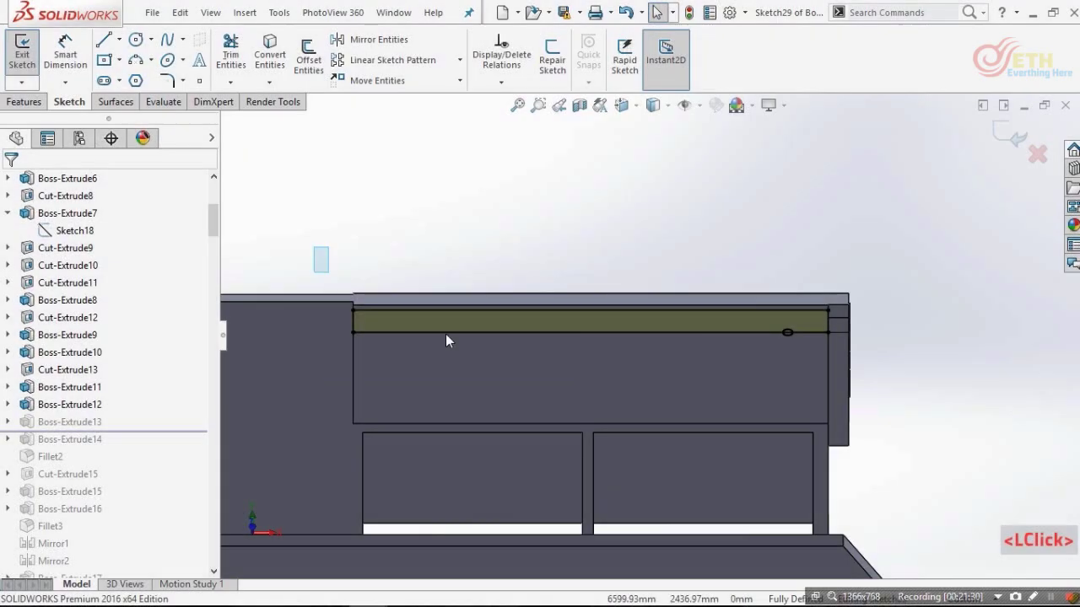
- Delete all existing entities of the long strip sketch on the side box
left_click_drag(313, 181, 869, 416)
key("Delete")
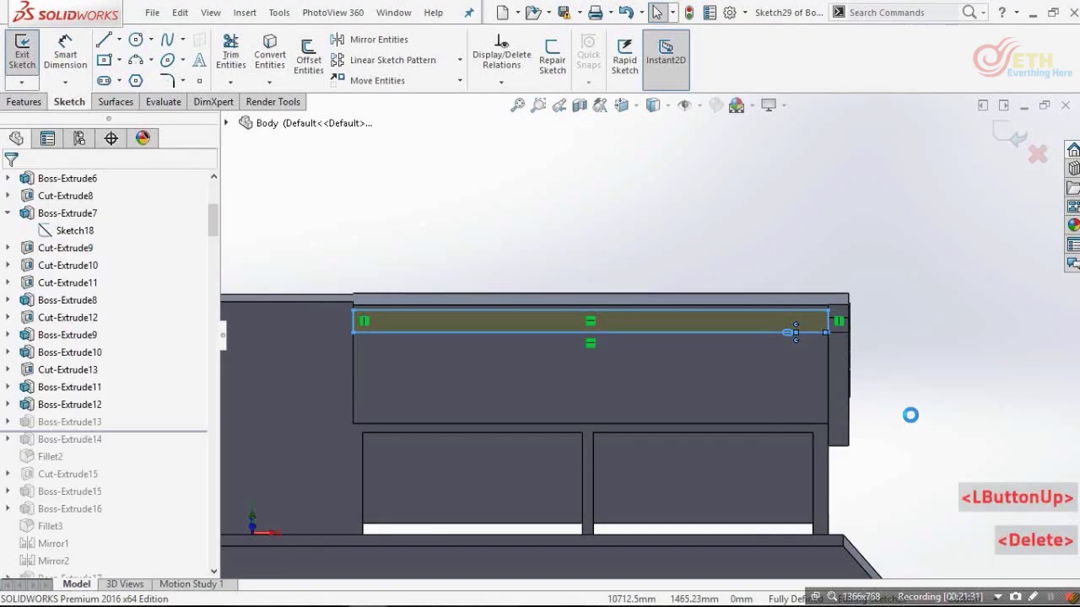
left_click(101, 44)
left_click(386, 183)
double_click(455, 183)
key("Escape")
left_click(426, 185)
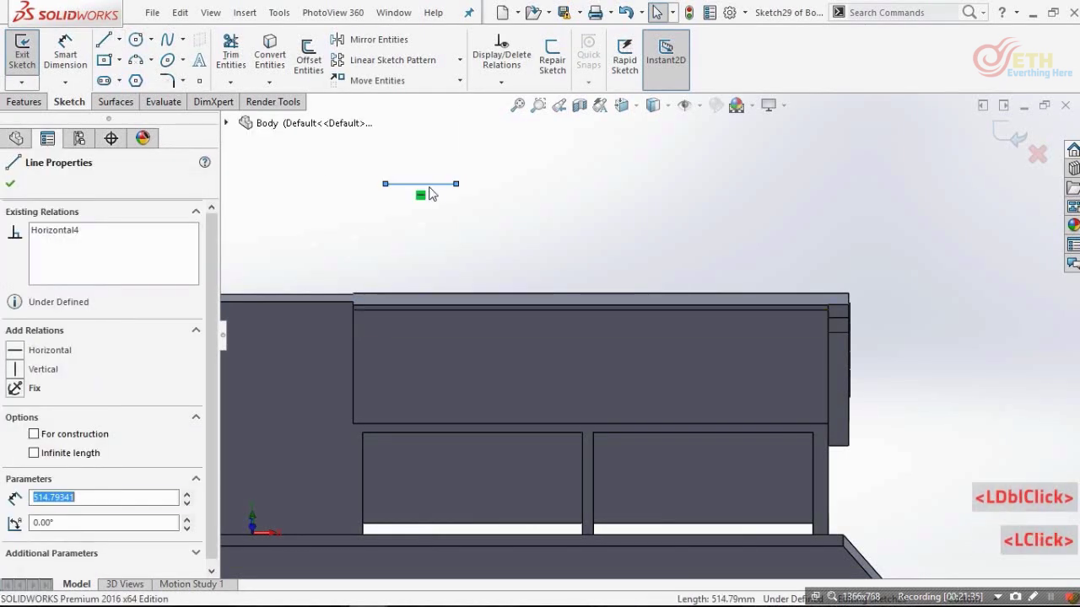
key("Delete")
- Sketch a corner rectangle along the top of the side face, ending level with the lower corner of the stepped front end
scroll(445, 300, "down", 3)
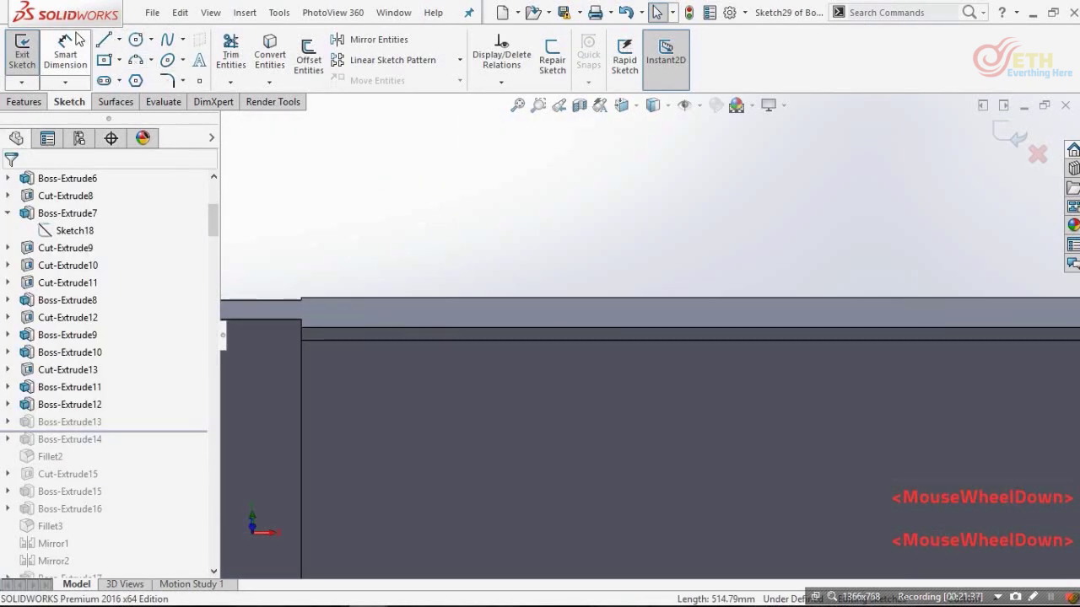
left_click(118, 61)
left_click(156, 81)
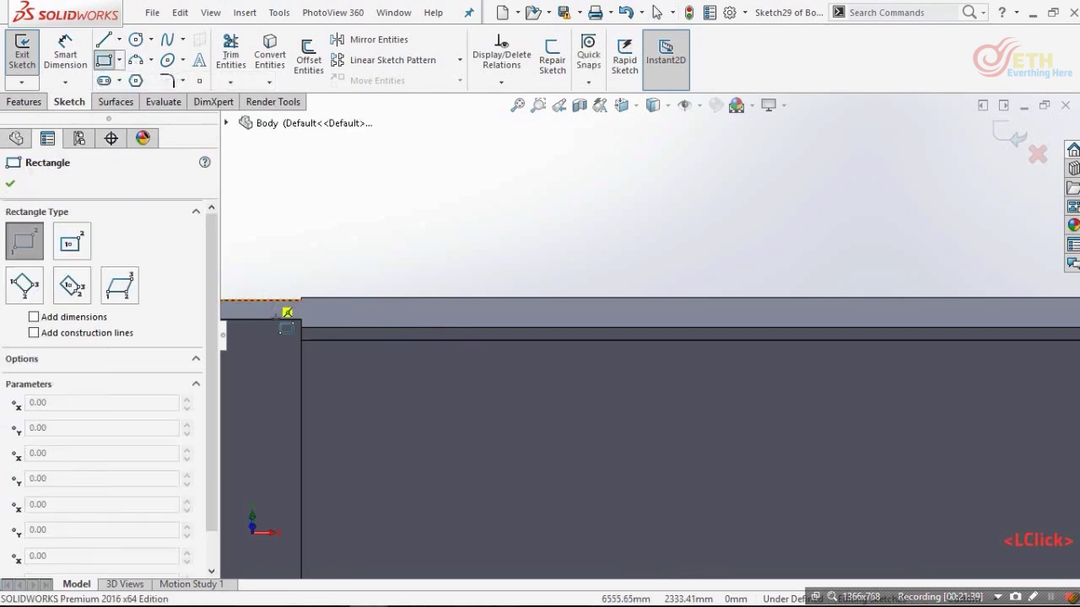
scroll(759, 426, "up", 5)
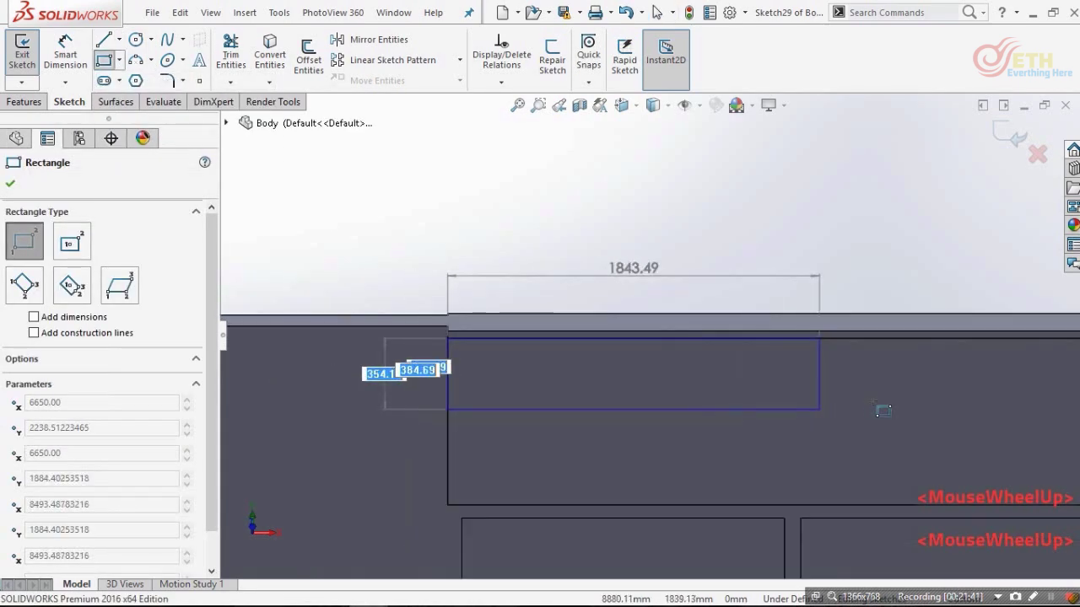
scroll(898, 365, "down", 8)
scroll(835, 337, "up", 2)
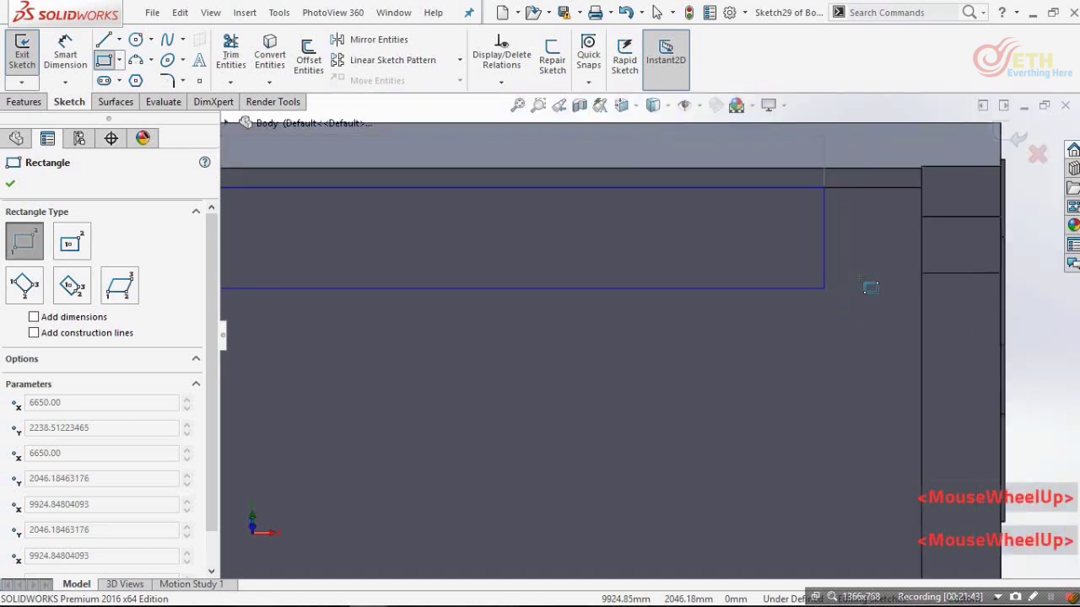
scroll(860, 291, "down", 3)
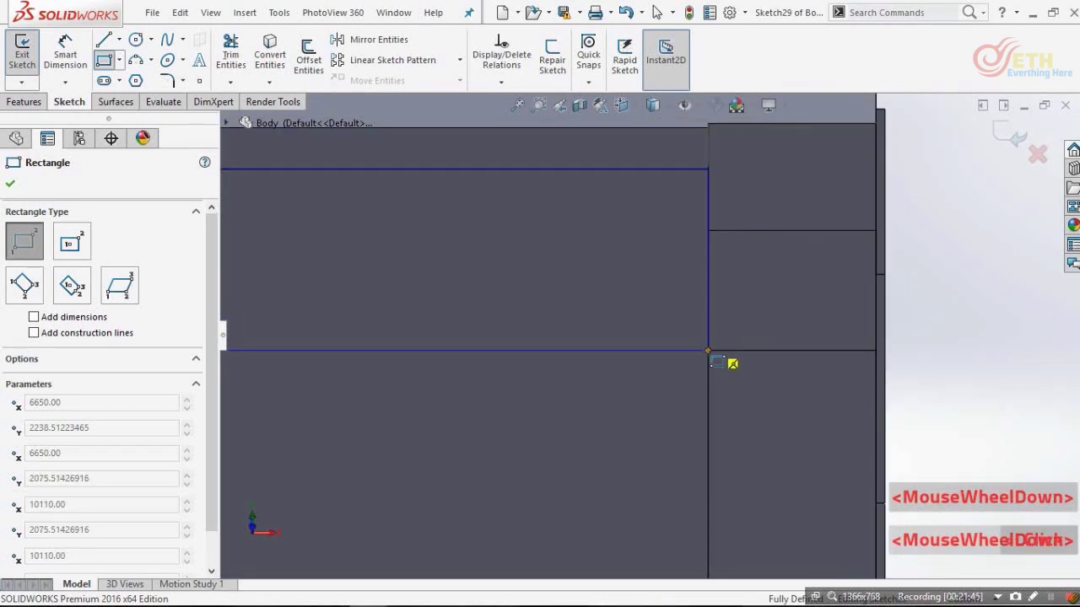
left_click(708, 351)
key("Escape")
scroll(709, 337, "up", 1)
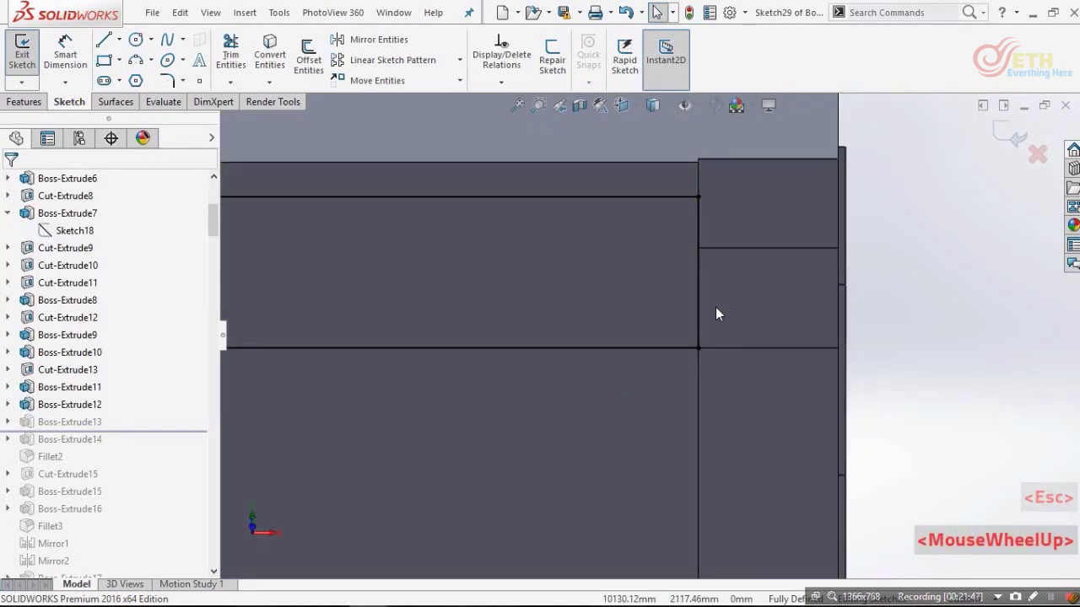
- Examine the coincident relation of the strip rectangle's lower front corner against the neighbouring stepped edge
middle_click_drag(715, 312, 703, 309)
scroll(711, 340, "down", 2)
left_click(680, 366)
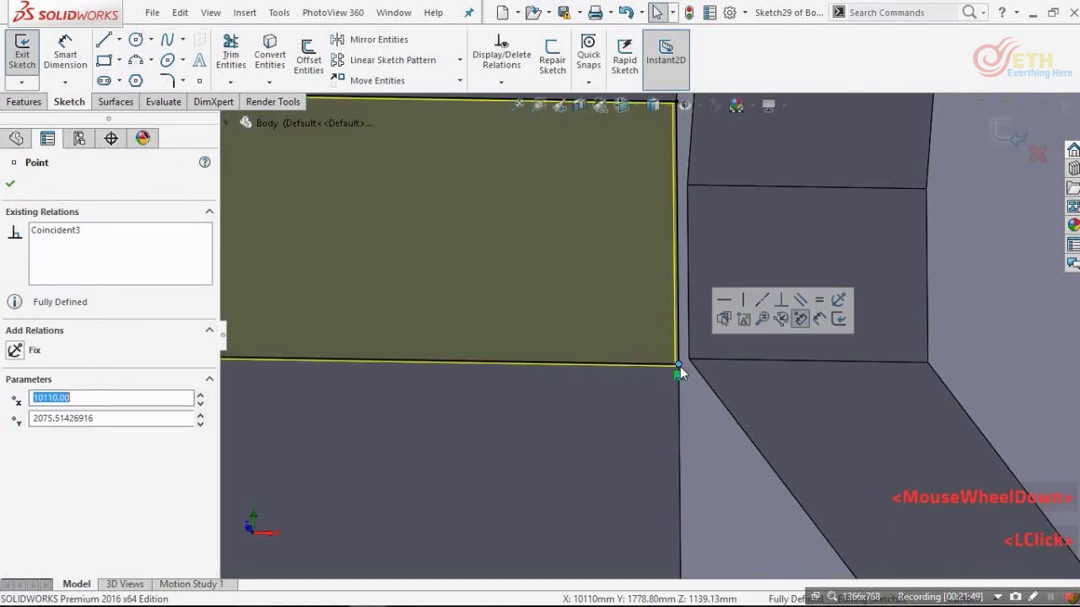
middle_click_drag(293, 381, 222, 401)
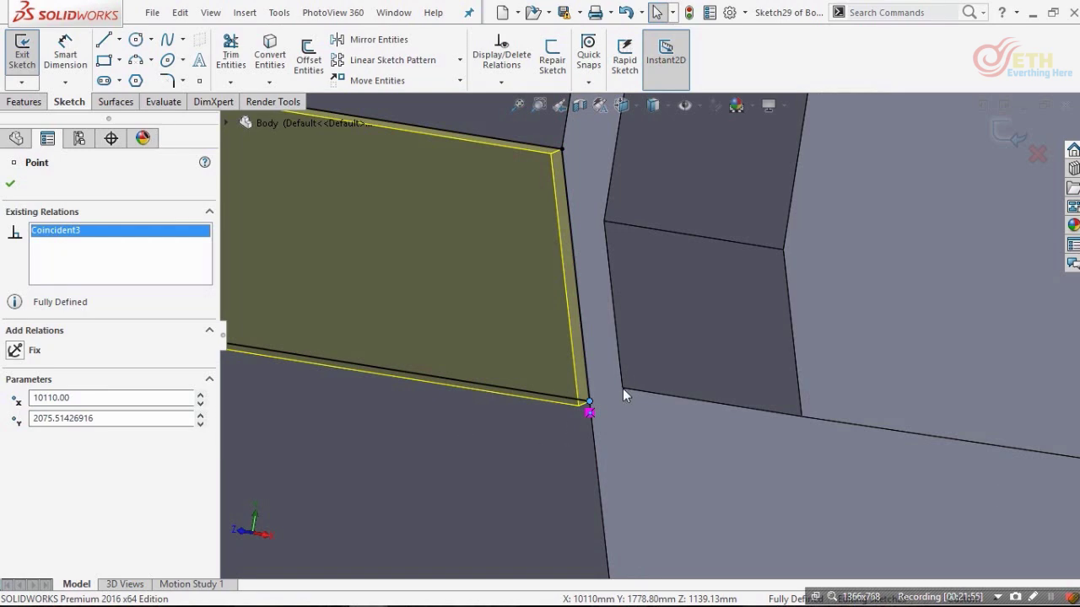
left_click(10, 185)
scroll(477, 392, "up", 3)
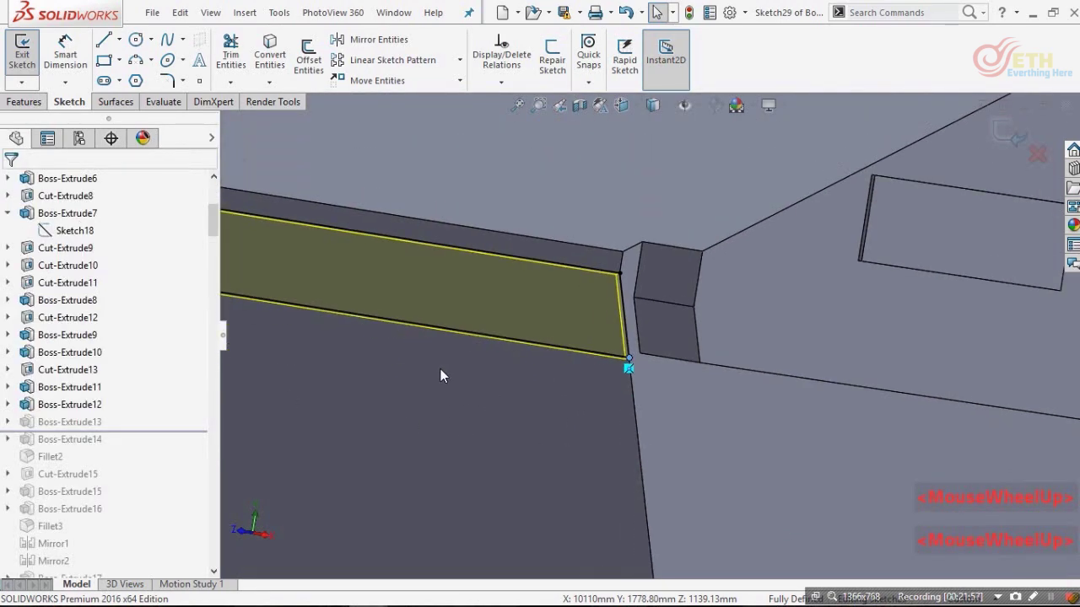
- Extrude the strip rectangle 10 mm blind from the sketch plane, merged with the body
left_click(1007, 137)
middle_click_drag(548, 297, 464, 371)
scroll(515, 306, "down", 6)
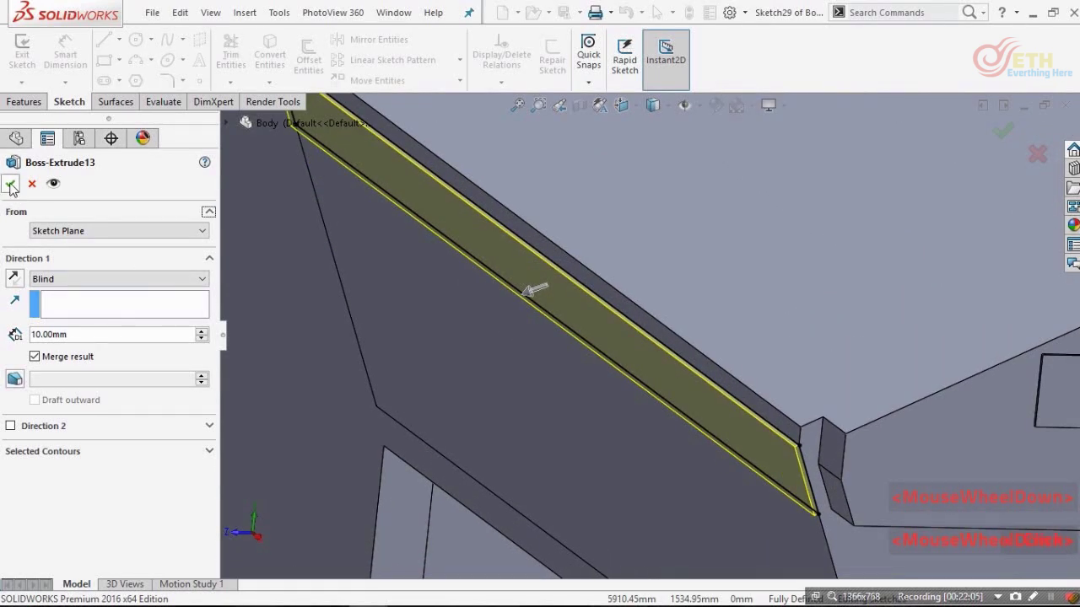
key("Return")
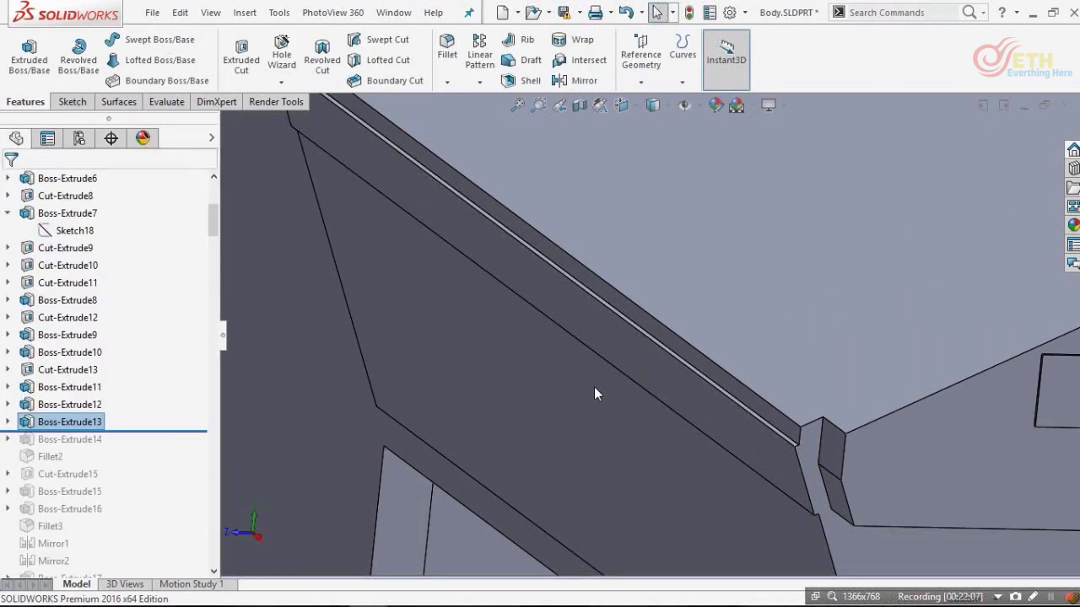
scroll(759, 440, "up", 5)
middle_click_drag(773, 411, 817, 396)
left_click(817, 397)
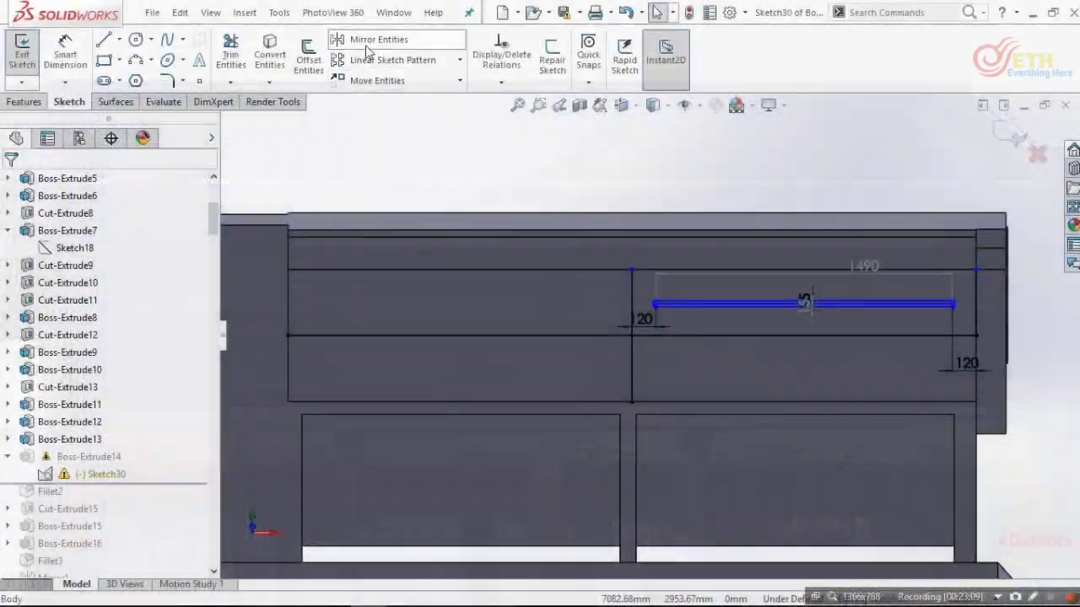
- Mirror the long horizontal slot about the vertical dividing line of the side panel sketch
left_click(371, 40)
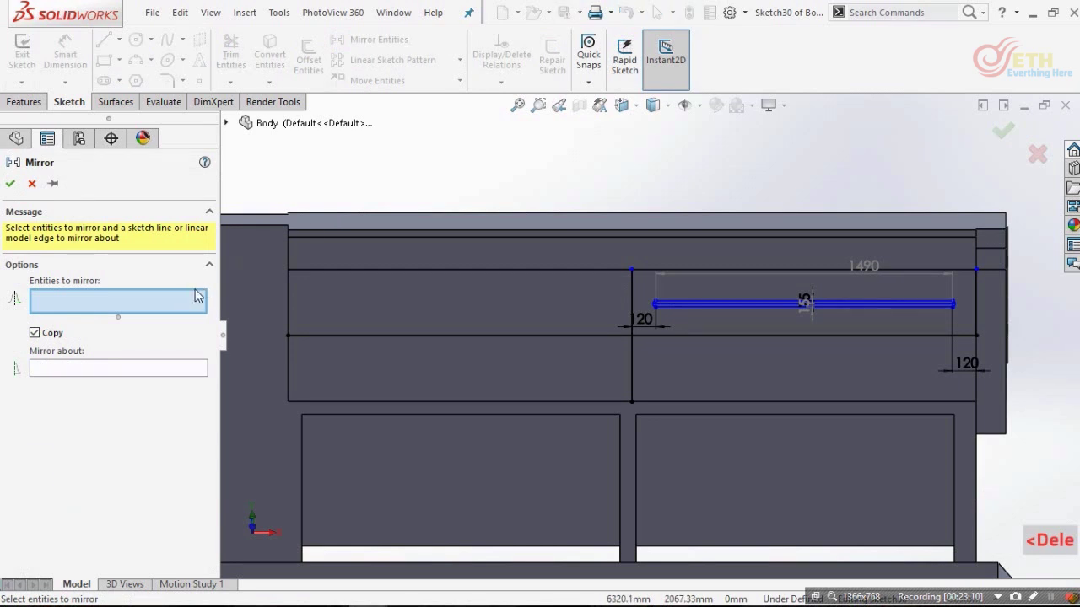
left_click_drag(942, 322, 945, 321)
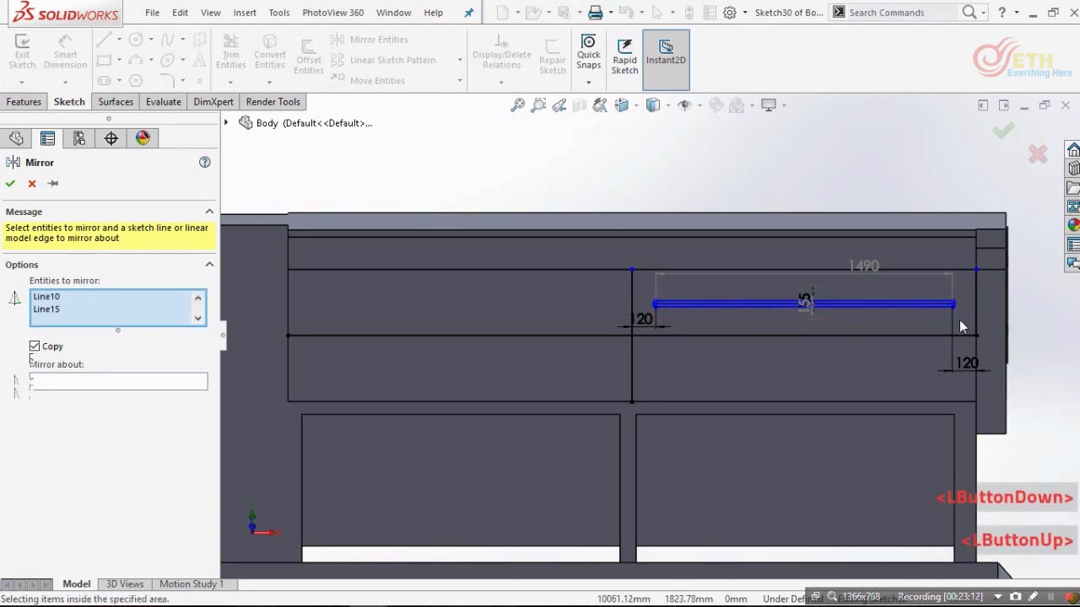
left_click(189, 423)
left_click(633, 370)
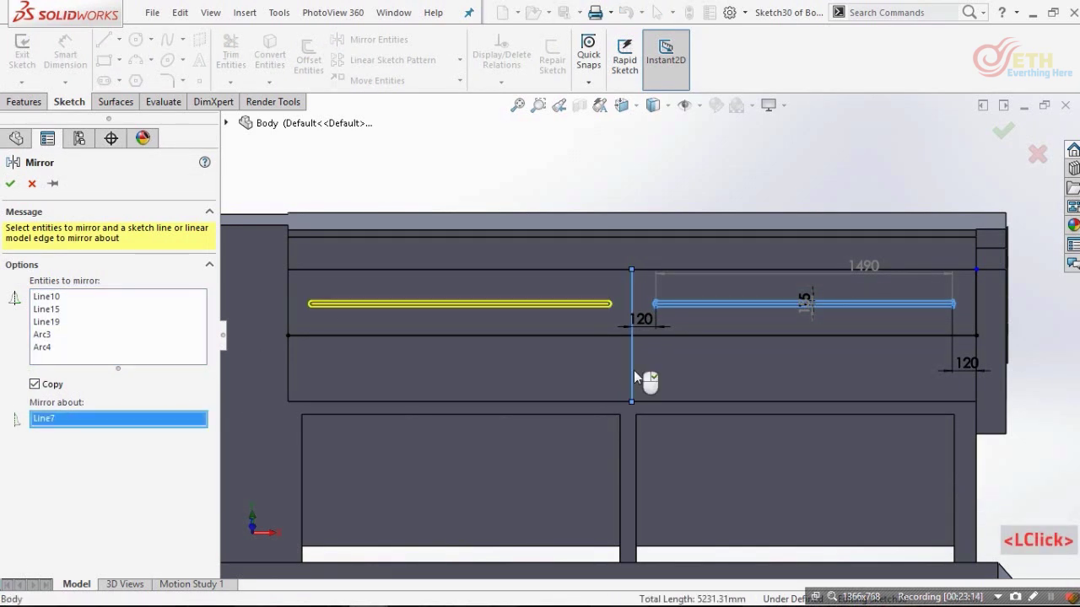
right_click(633, 371)
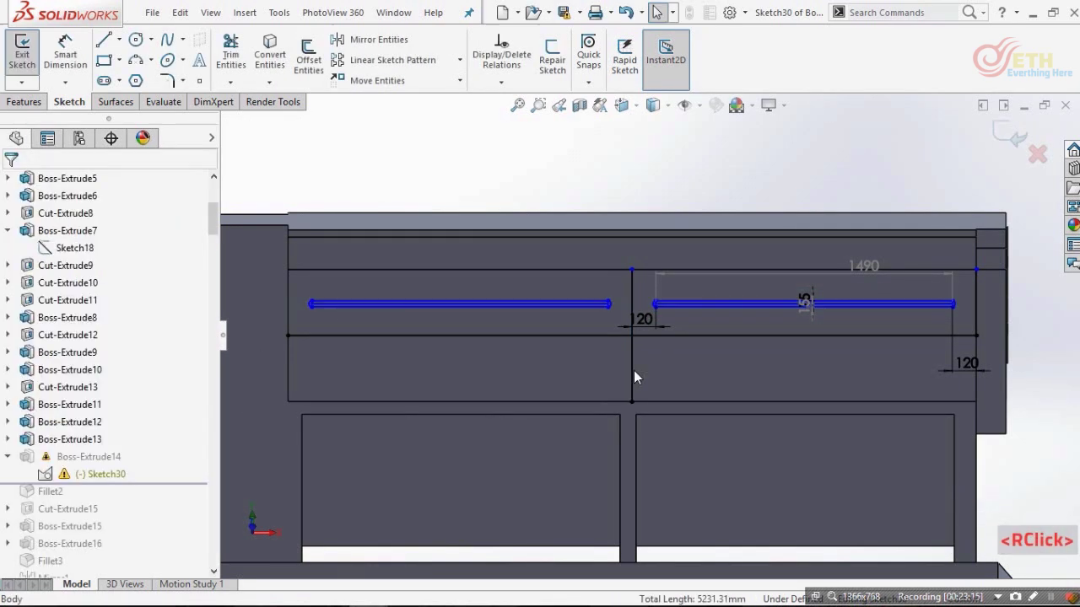
- Mirror both upper slots about the horizontal dividing line to fill the lower two panels
left_click(371, 40)
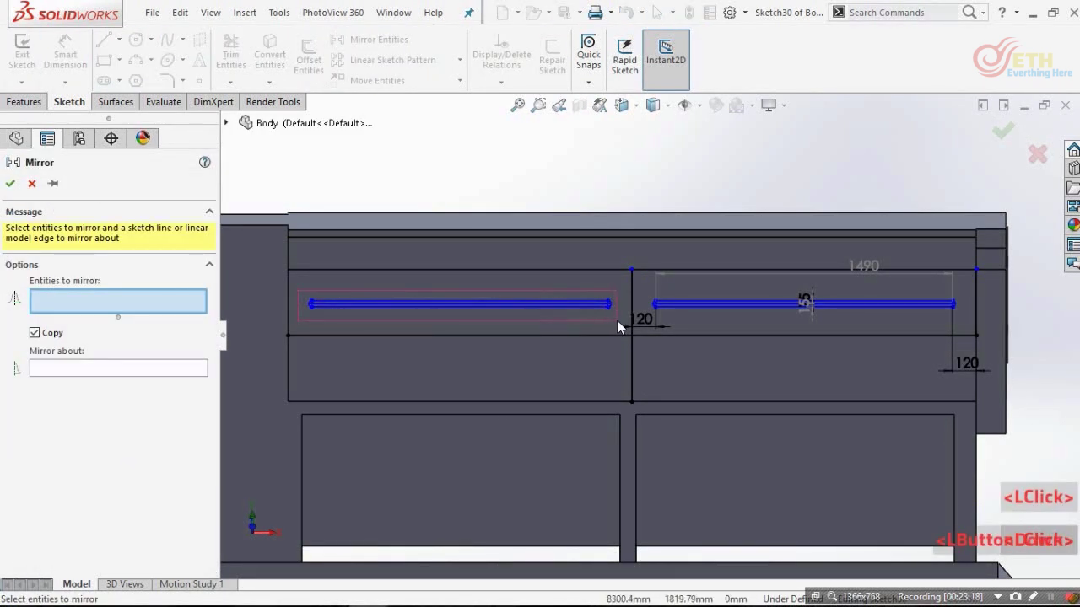
left_click_drag(617, 319, 618, 320)
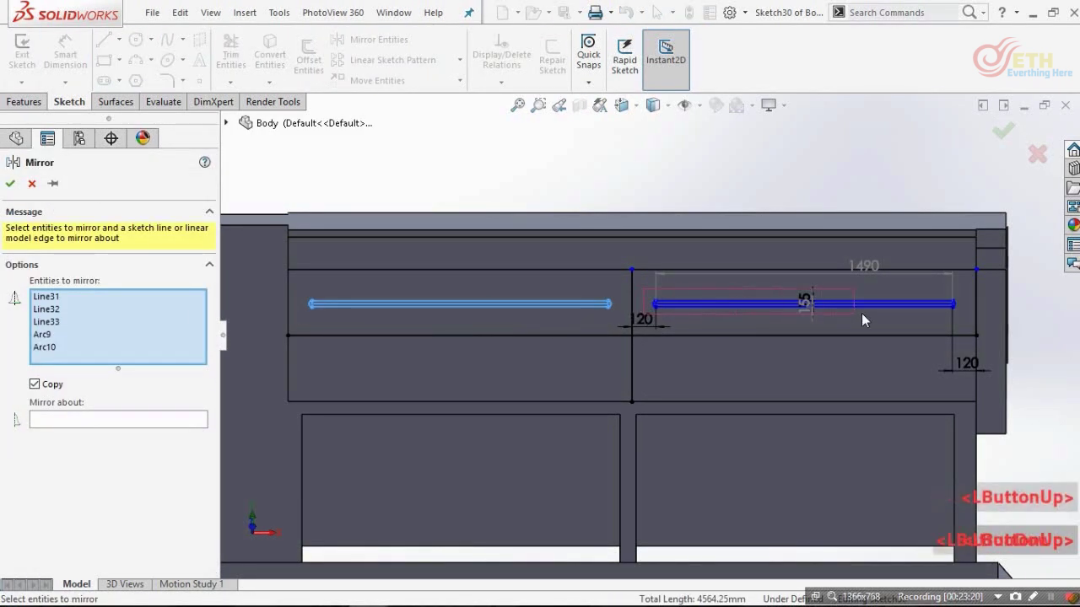
left_click_drag(947, 326, 968, 330)
left_click(137, 491)
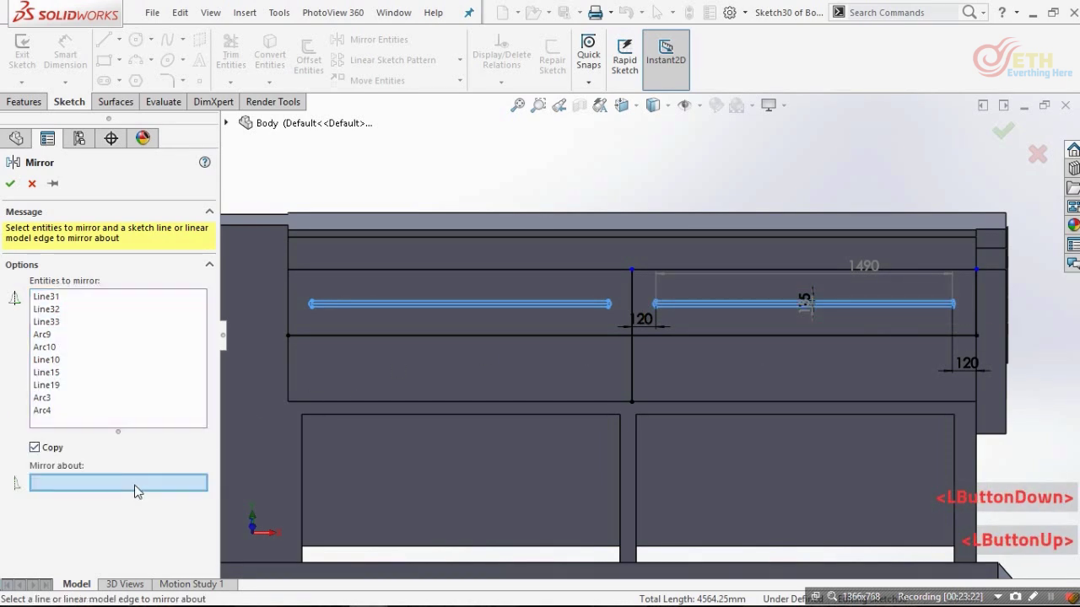
left_click(608, 336)
right_click(608, 336)
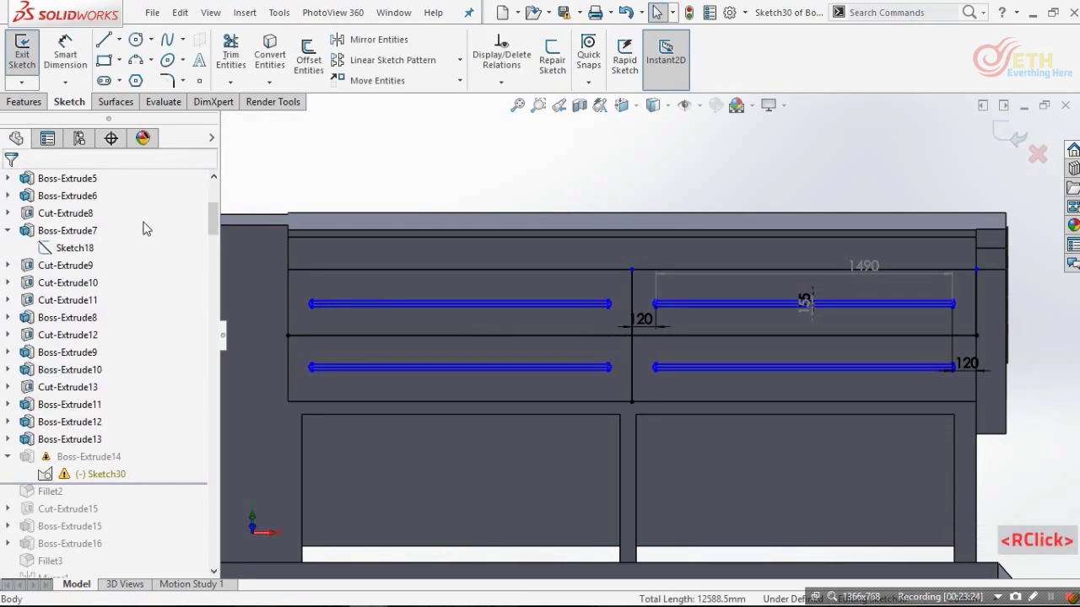
- Finish the four-slot sketch and set up its blind extrusion of 15 mm from the sketch plane
scroll(958, 294, "down", 2)
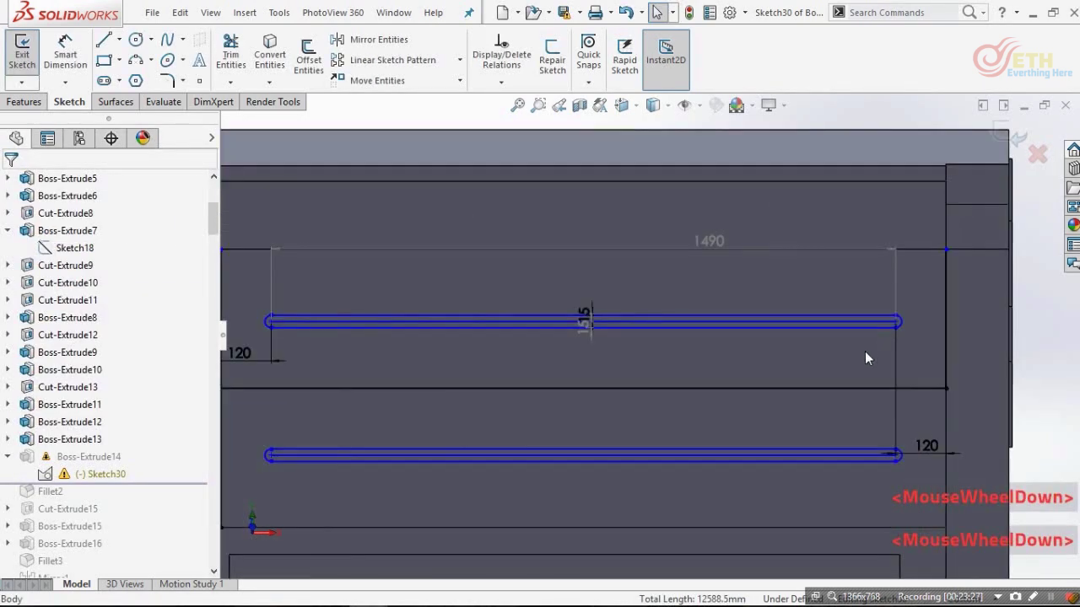
scroll(860, 357, "up", 4)
scroll(673, 291, "up", 2)
mouse_move(528, 296)
middle_mouse_down()
mouse_move(499, 330)
mouse_move(474, 332)
middle_mouse_up()
left_click(994, 133)
scroll(523, 338, "down", 10)
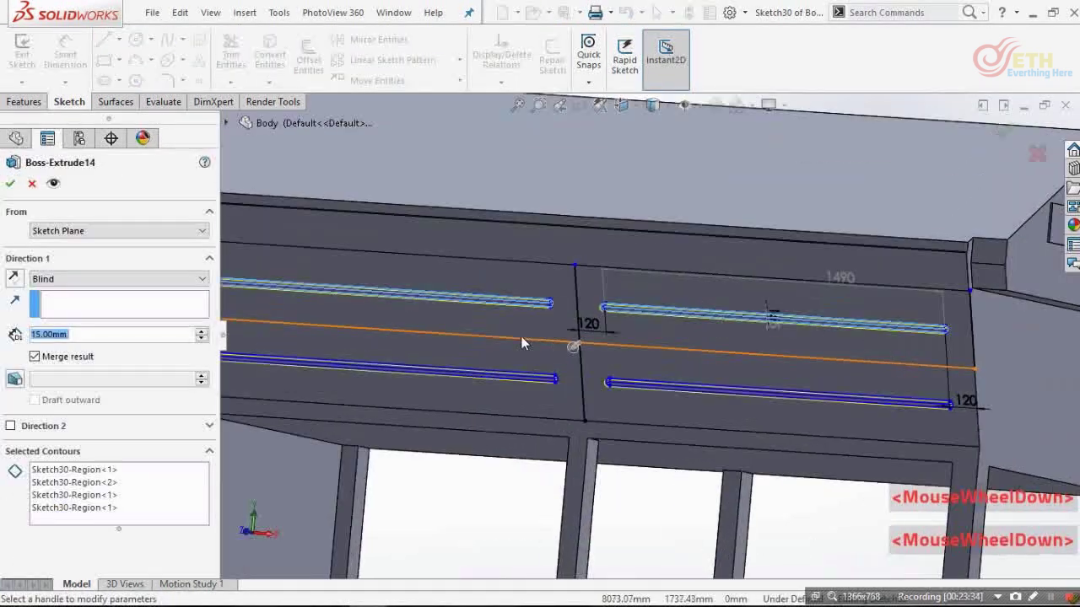
- Clear all selected contours from the slot extrusion on the side panels
scroll(671, 303, "up", 2)
scroll(700, 333, "up", 2)
scroll(733, 359, "down", 2)
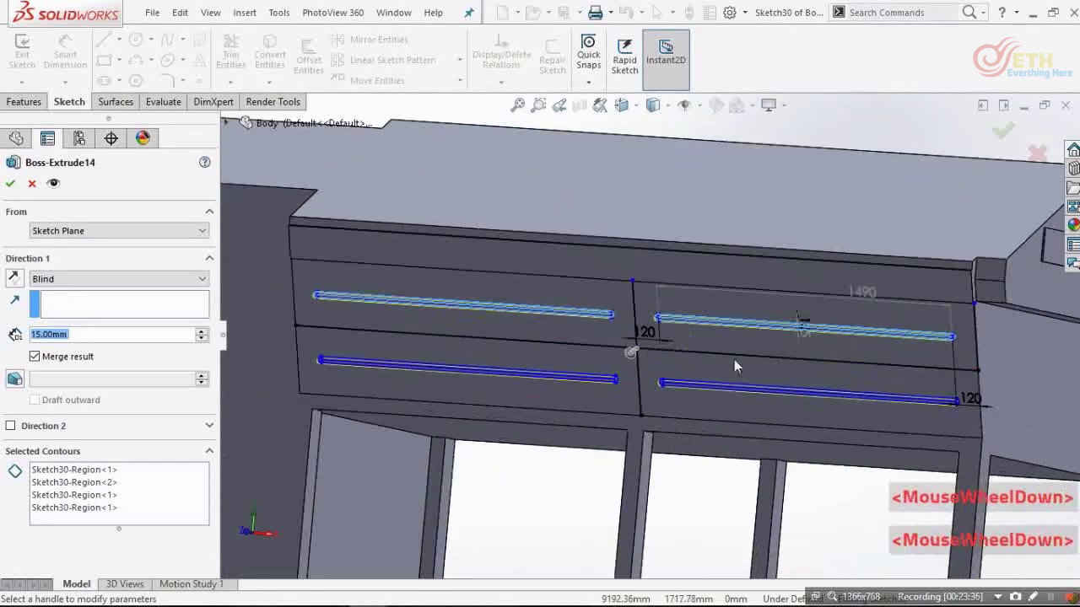
scroll(559, 403, "down", 2)
left_click(146, 489)
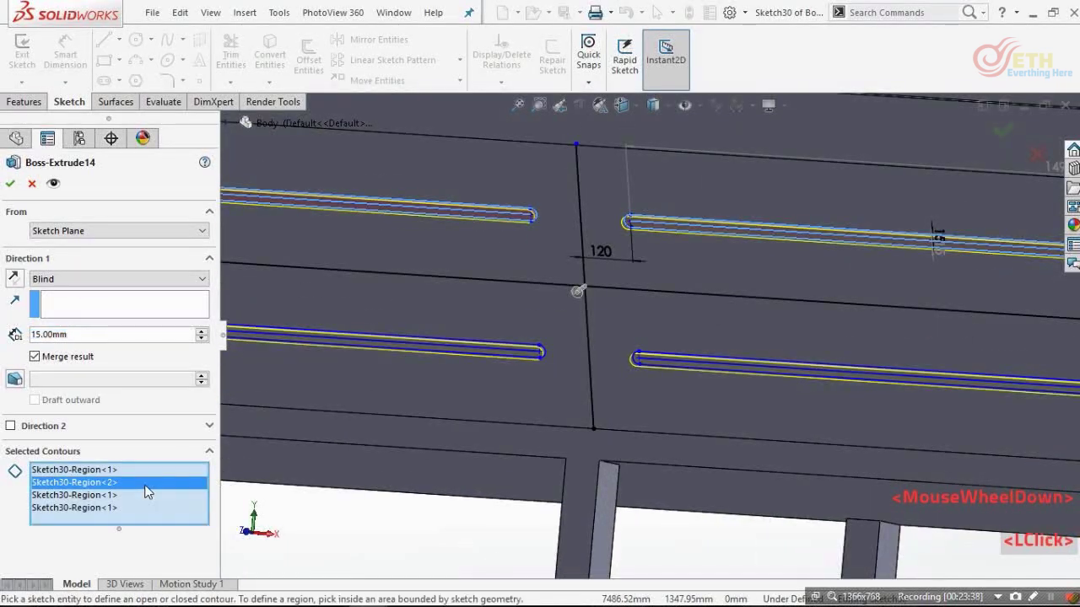
right_click(152, 502)
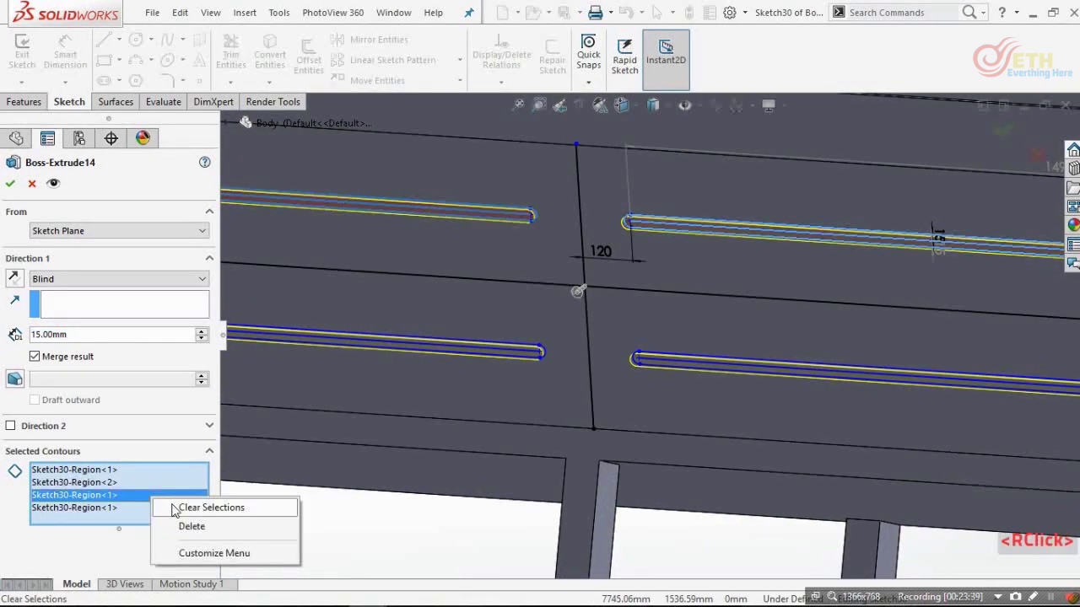
left_click(181, 509)
scroll(622, 295, "down", 3)
left_click(716, 309)
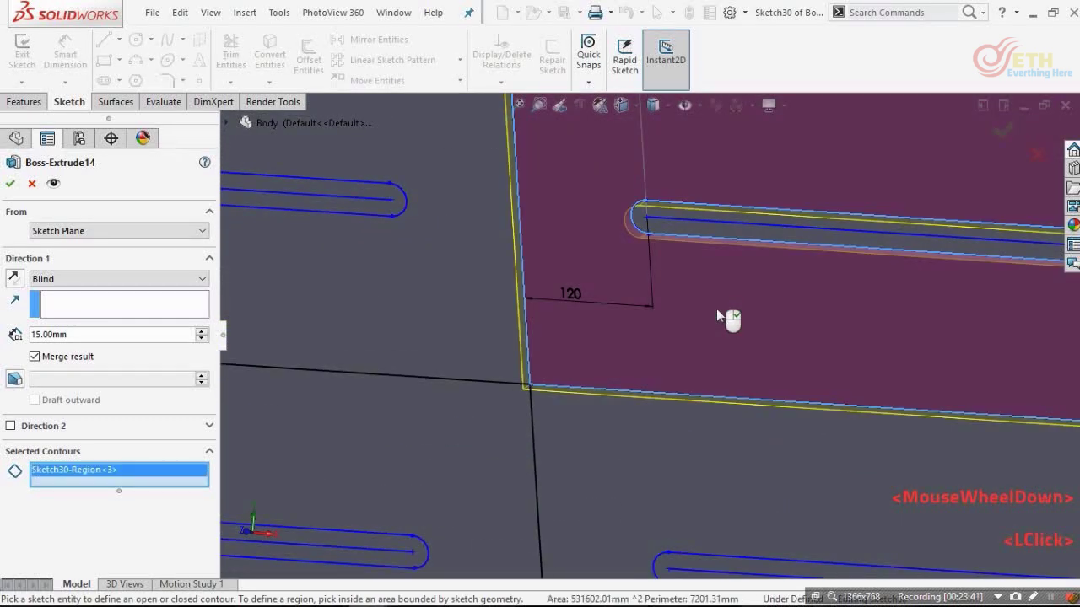
scroll(654, 279, "up", 5)
scroll(514, 449, "down", 4)
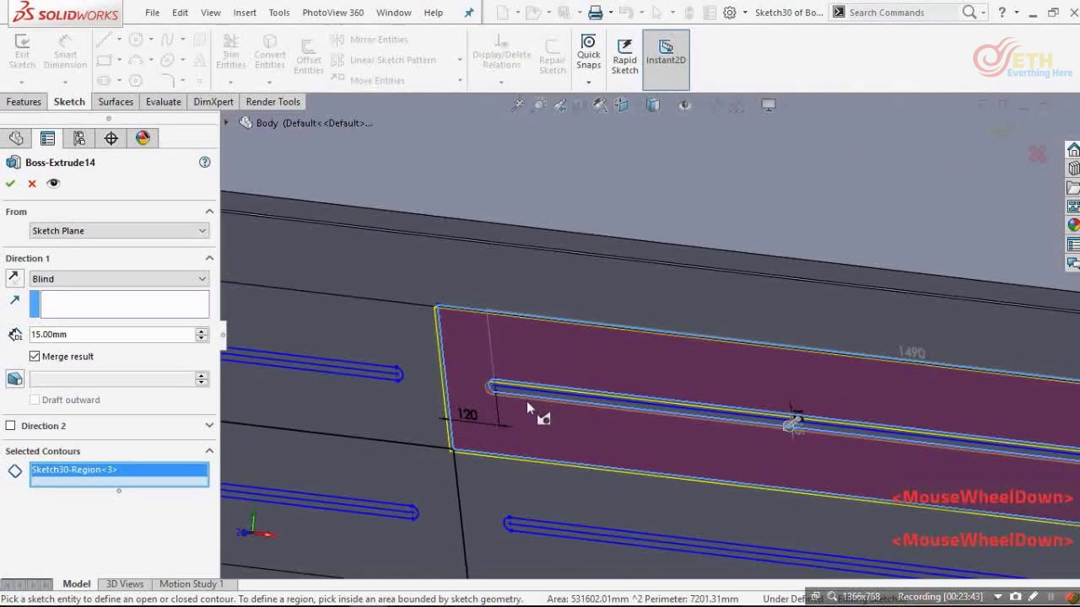
left_click(516, 432)
- Select the insides of the two upper slots as contours of the 15 mm extrusion
scroll(533, 413, "down", 3)
left_click(515, 311)
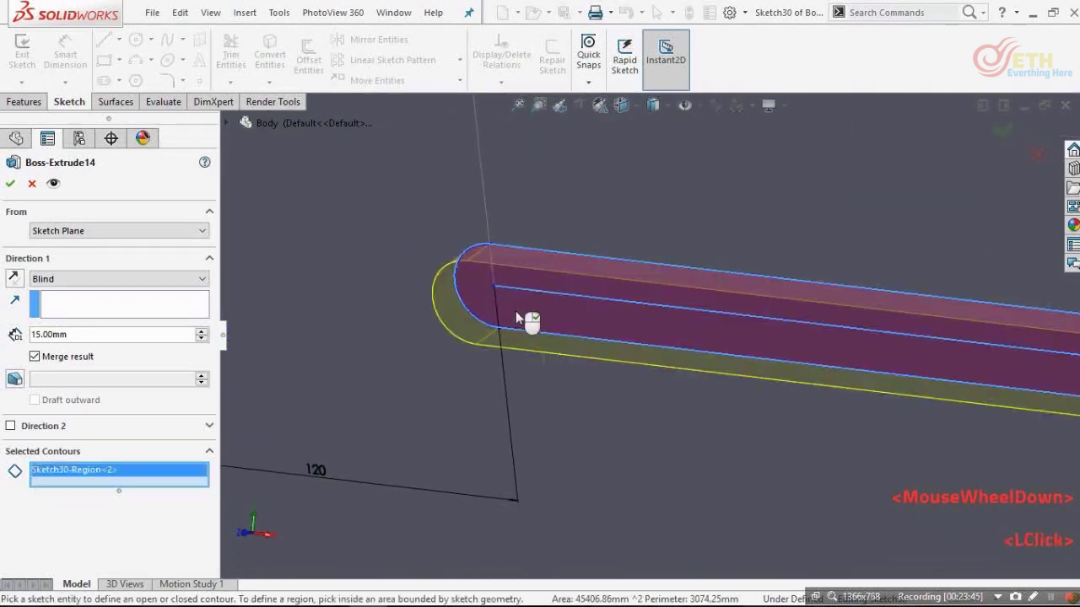
scroll(409, 339, "up", 3)
scroll(440, 312, "down", 3)
left_click(493, 280)
scroll(613, 500, "up", 3)
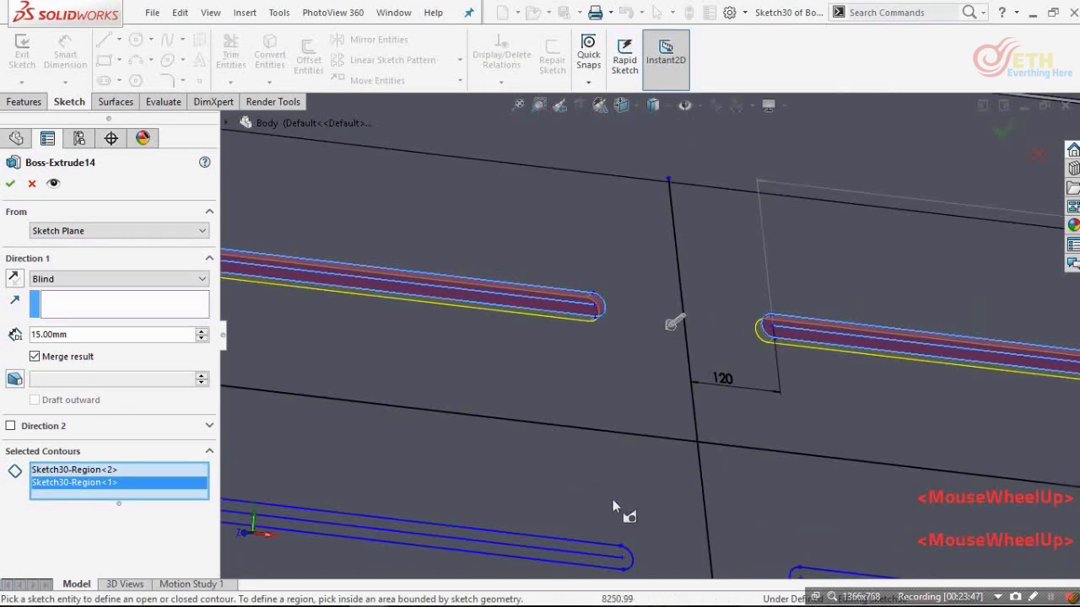
- Add the two lower slot contours and complete the 15 mm blind extrusion
scroll(614, 460, "down", 5)
left_click(672, 387)
scroll(777, 446, "up", 1)
scroll(835, 384, "down", 5)
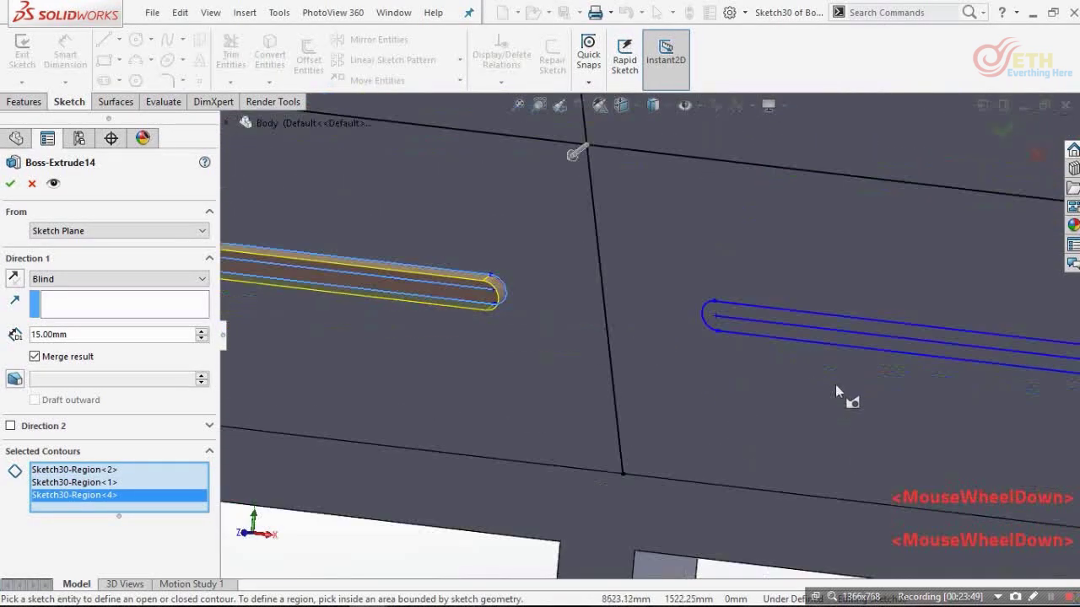
left_click(687, 313)
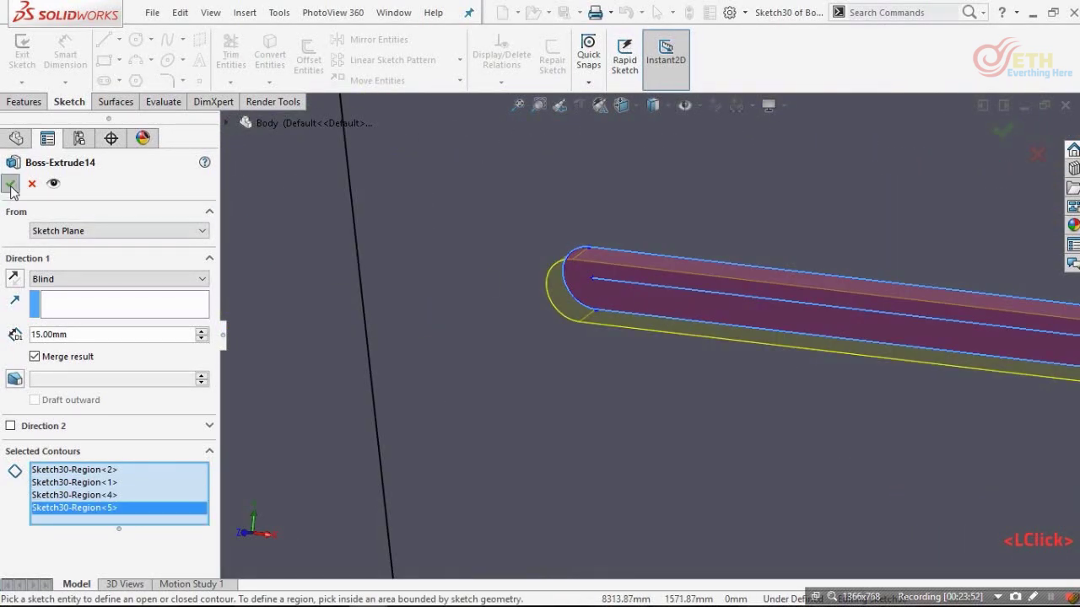
key("Return")
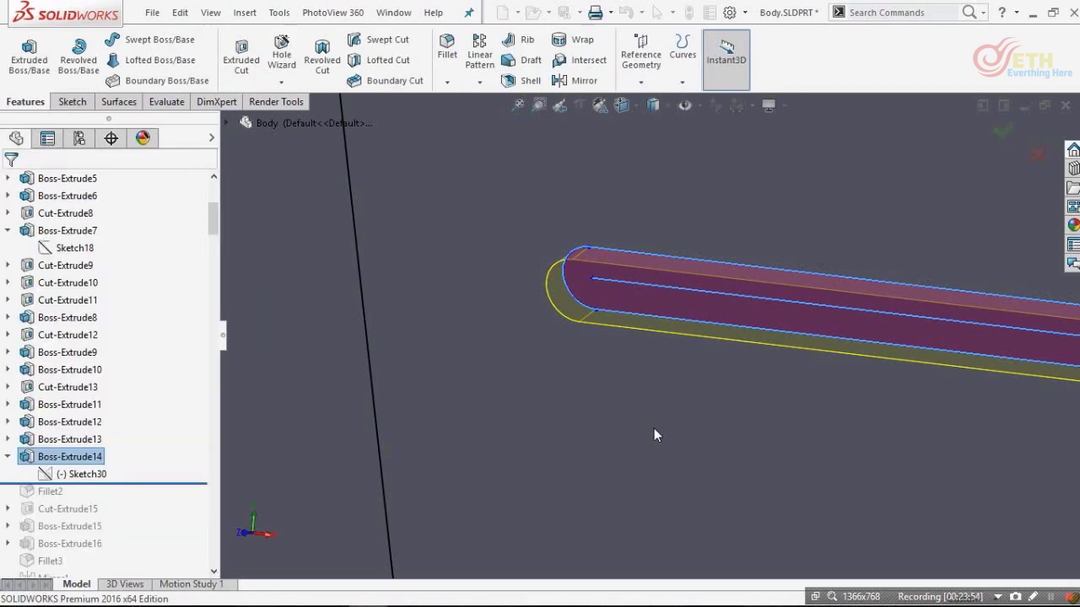
- Roll the feature history forward past Fillet2 and open that fillet for editing
scroll(654, 428, "up", 8)
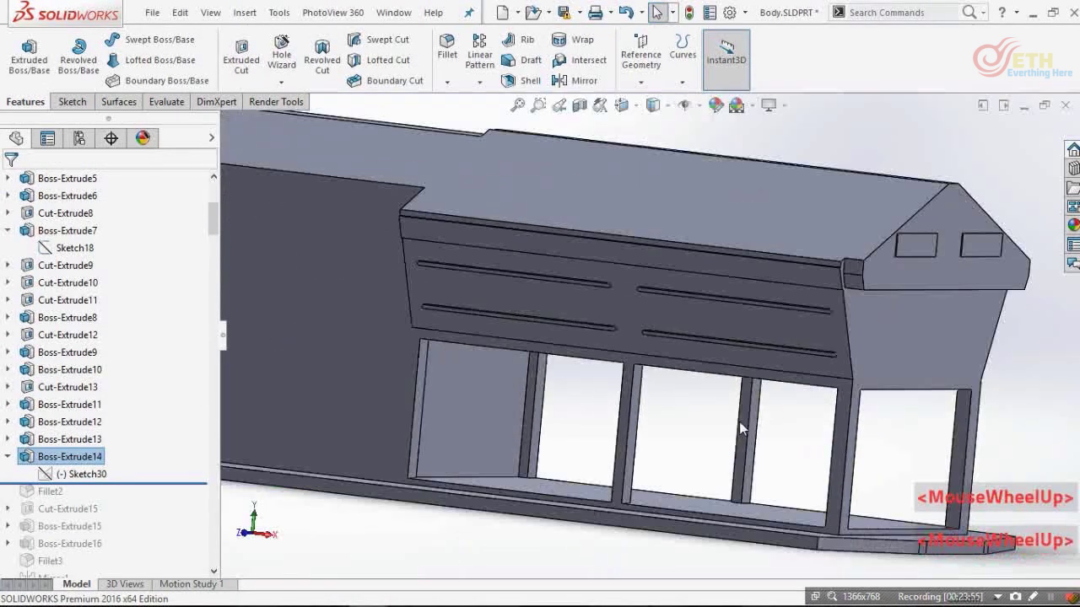
scroll(739, 421, "up", 1)
middle_click_drag(736, 413, 651, 420)
left_click_drag(134, 484, 134, 501)
left_click(51, 492)
left_click(66, 454)
scroll(636, 312, "down", 10)
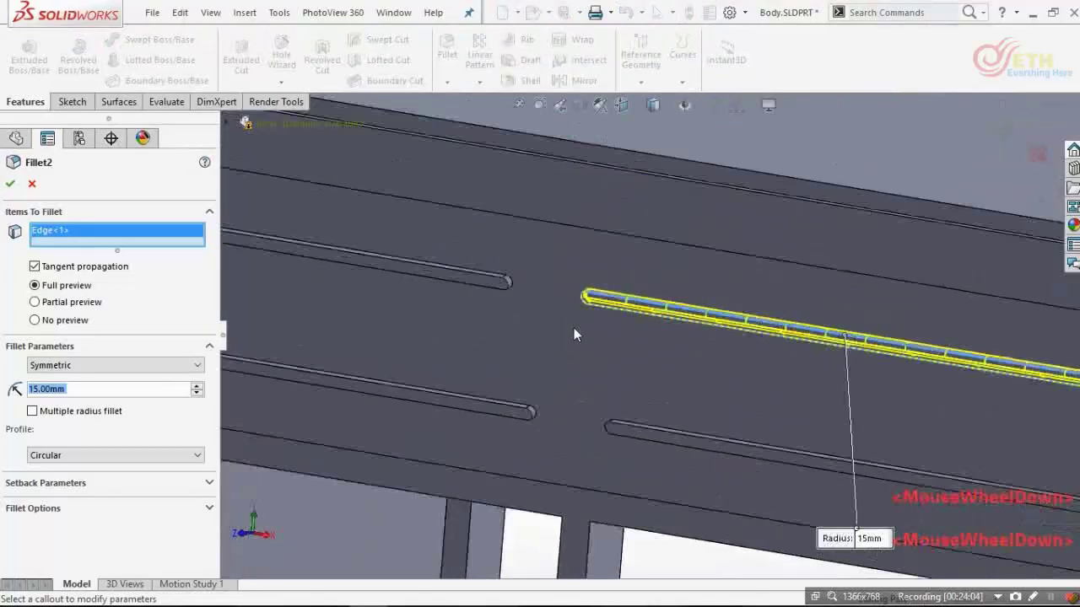
- Add the outer face of the upper left slot to the 15 mm fillet
left_click(318, 232)
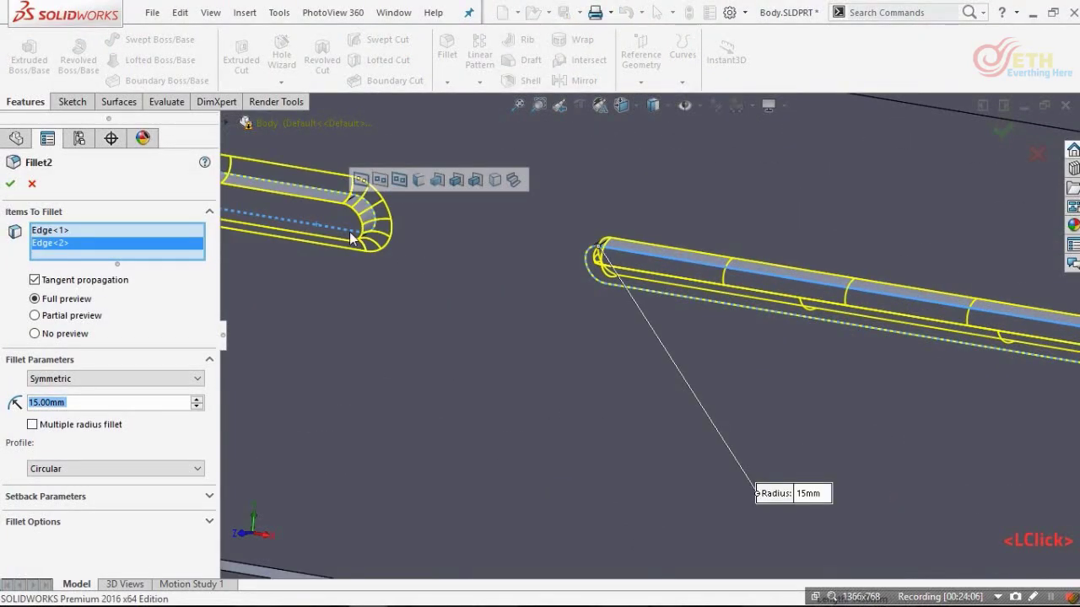
left_click(346, 234)
left_click(321, 216)
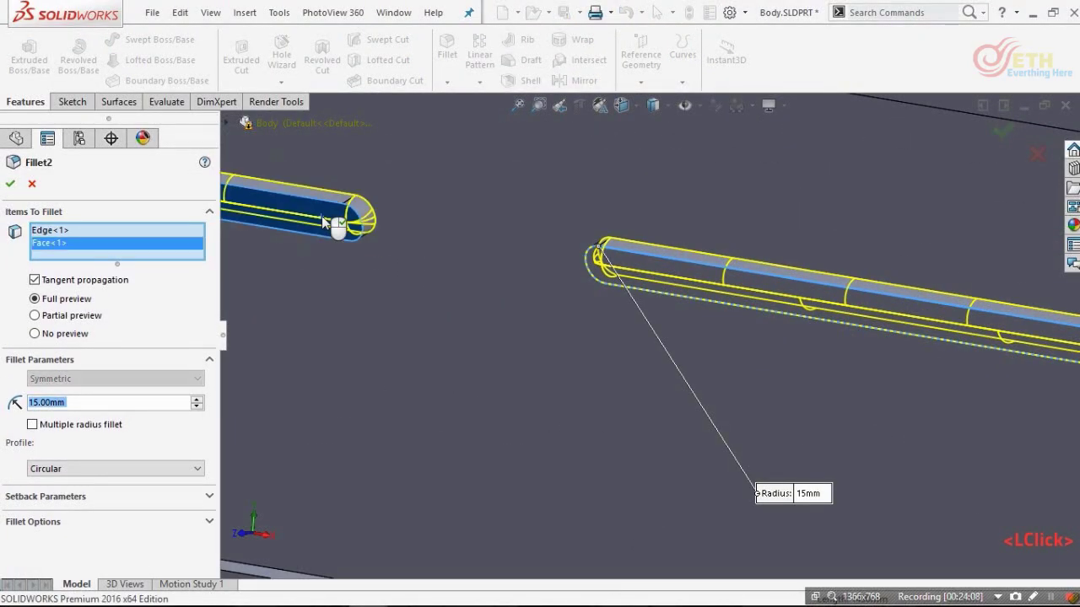
- Add the outer faces of both lower slots to the 15 mm fillet and complete it
scroll(467, 435, "up", 2)
scroll(472, 443, "down", 4)
left_click(433, 350)
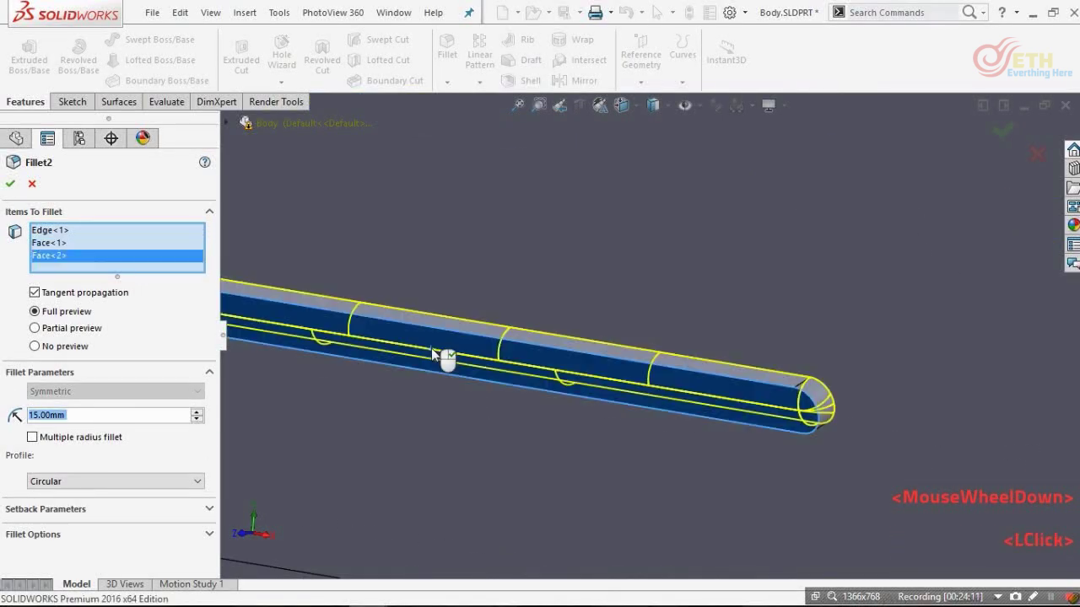
scroll(725, 429, "up", 2)
scroll(860, 390, "down", 2)
left_click(733, 352)
scroll(780, 361, "up", 2)
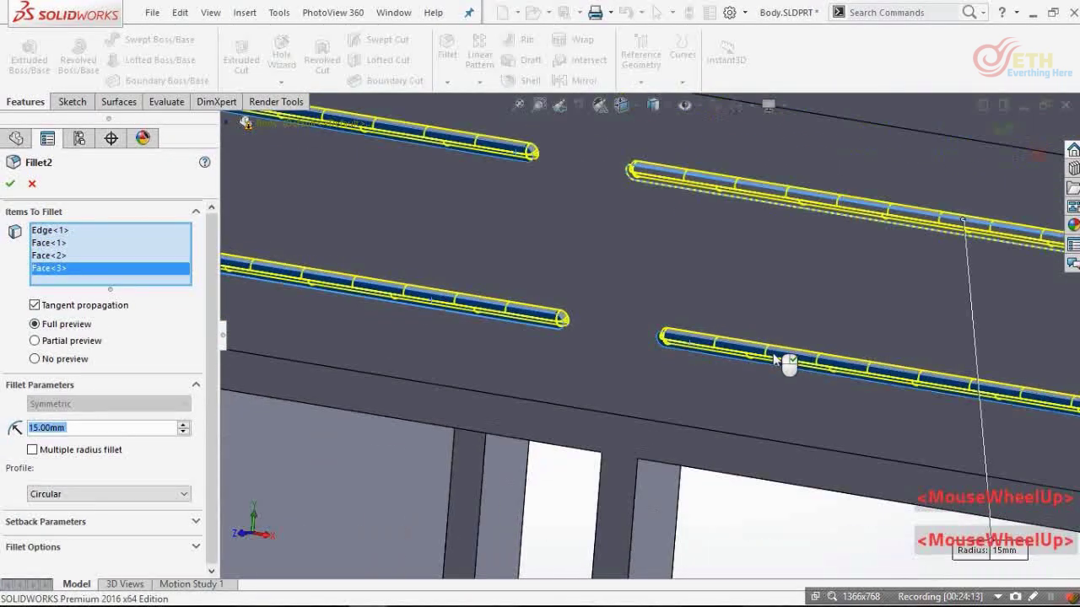
scroll(734, 283, "up", 2)
scroll(616, 264, "down", 2)
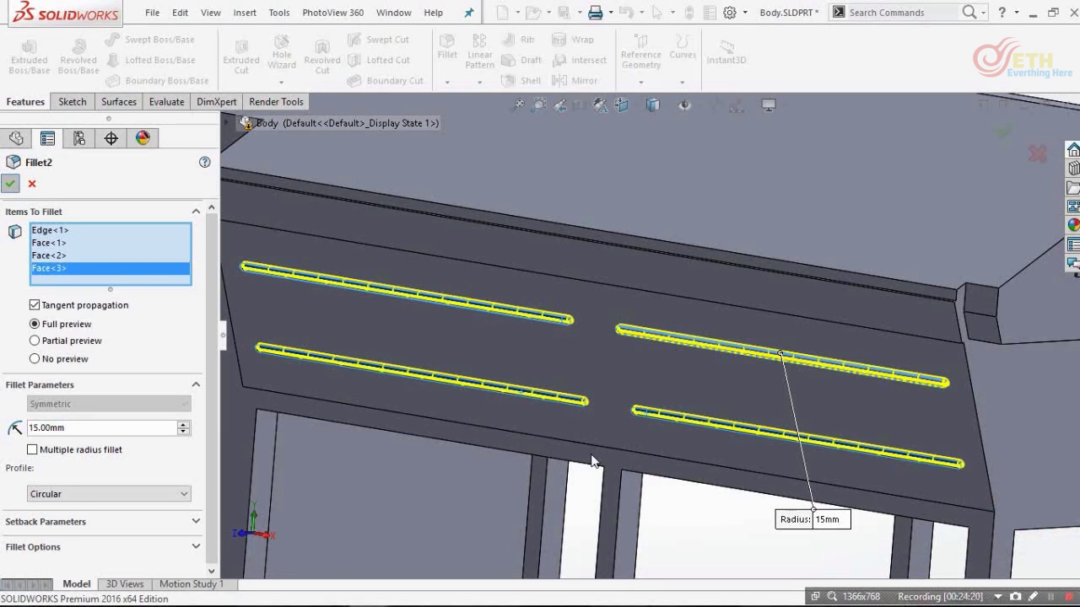
scroll(742, 430, "up", 4)
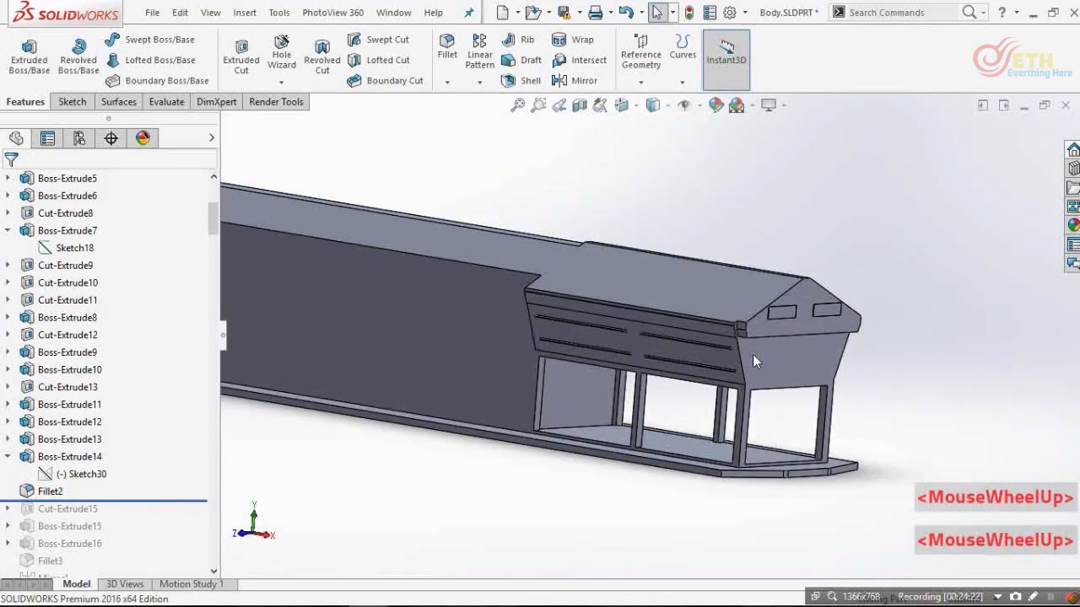
- Examine square-on the preview of the crossed groove cut along the side panel's horizontal and vertical dividers
scroll(140, 499, "down", 3)
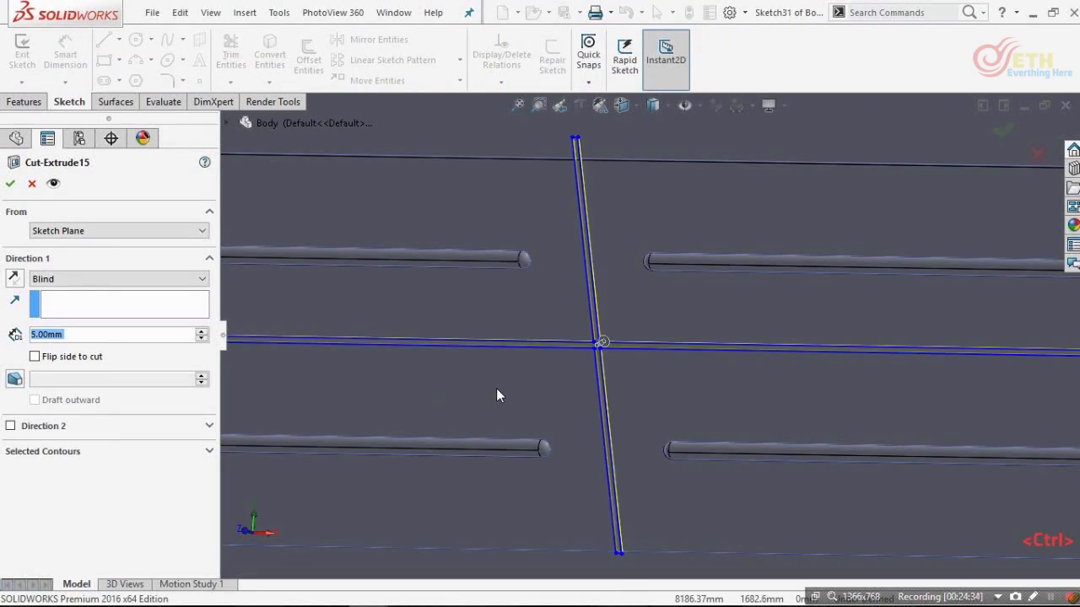
scroll(711, 445, "up", 2)
left_click(708, 434)
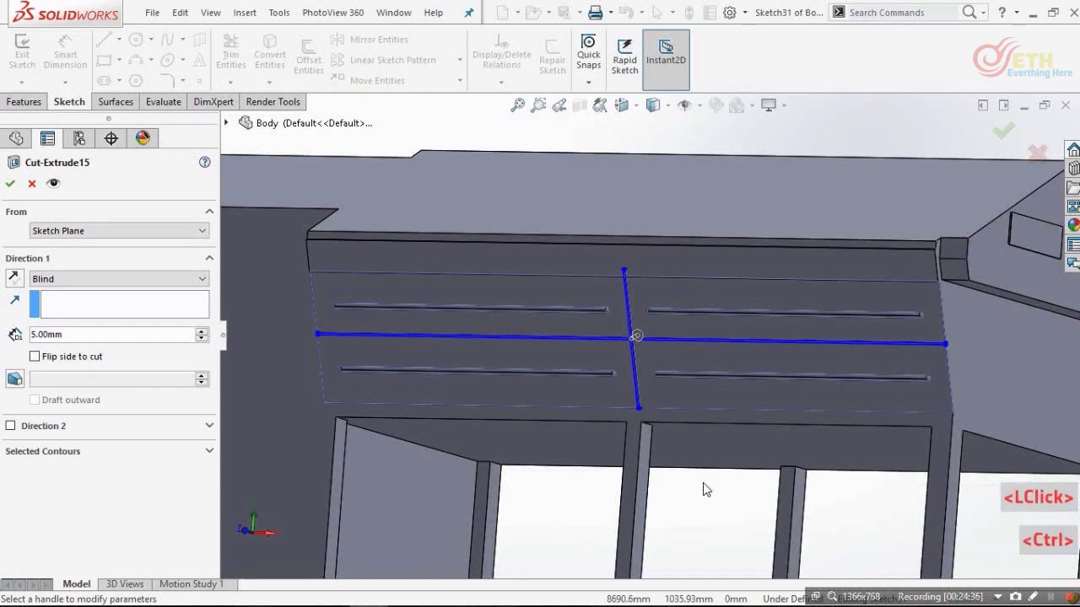
key("ctrl+8")
scroll(917, 321, "down", 2)
scroll(913, 315, "down", 3)
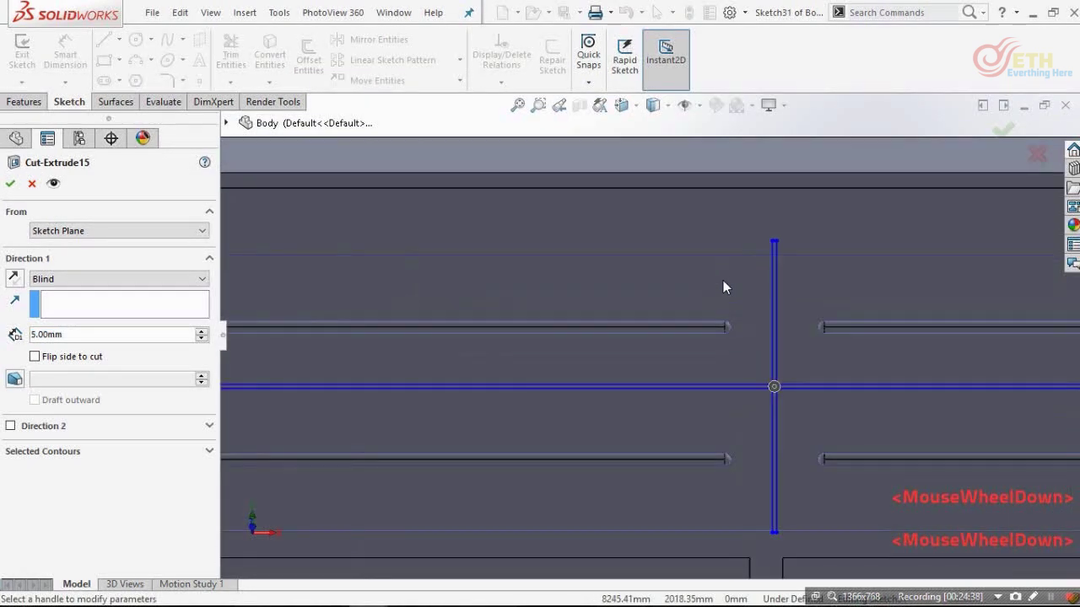
scroll(754, 285, "up", 2)
scroll(456, 349, "down", 3)
scroll(798, 295, "up", 3)
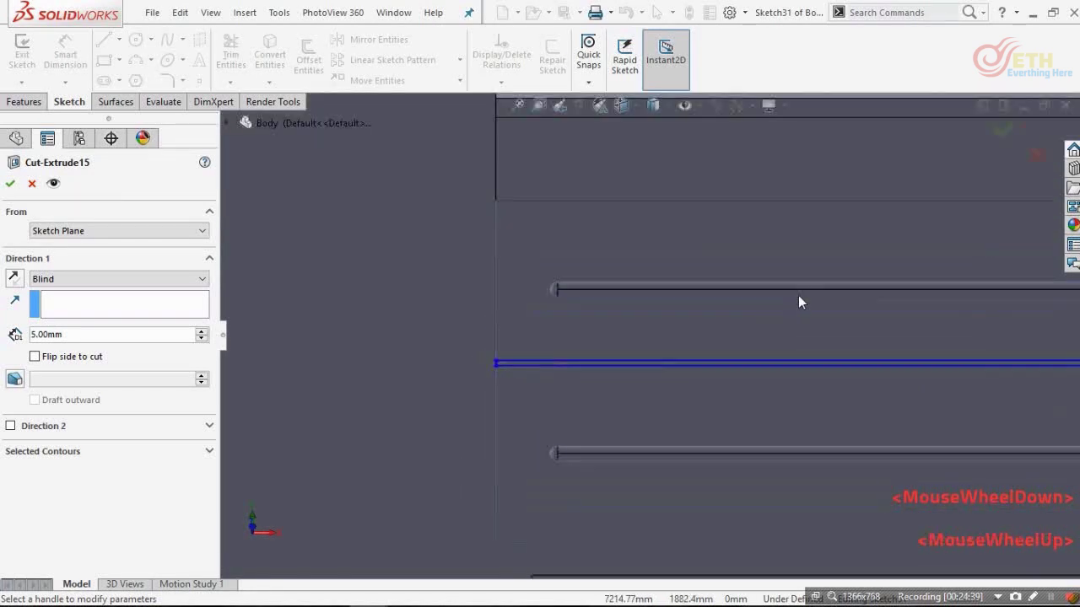
- Cut the crossed divider grooves 5 mm blind into the side panel and check the vertical groove's upper end
middle_click_drag(798, 295, 685, 361)
key("ctrl+8")
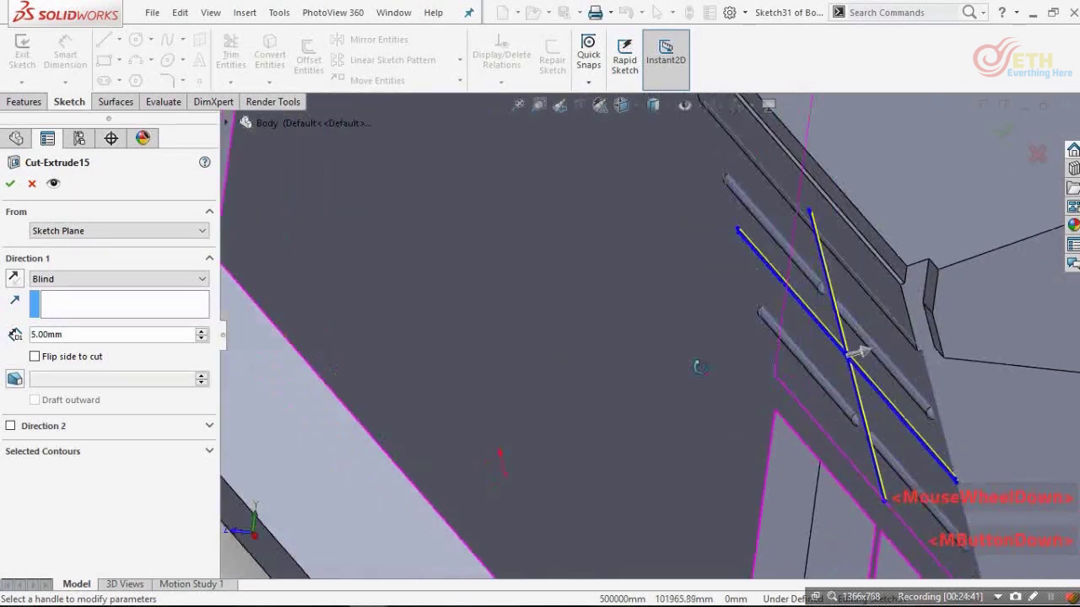
scroll(810, 263, "down", 2)
scroll(810, 263, "down", 5)
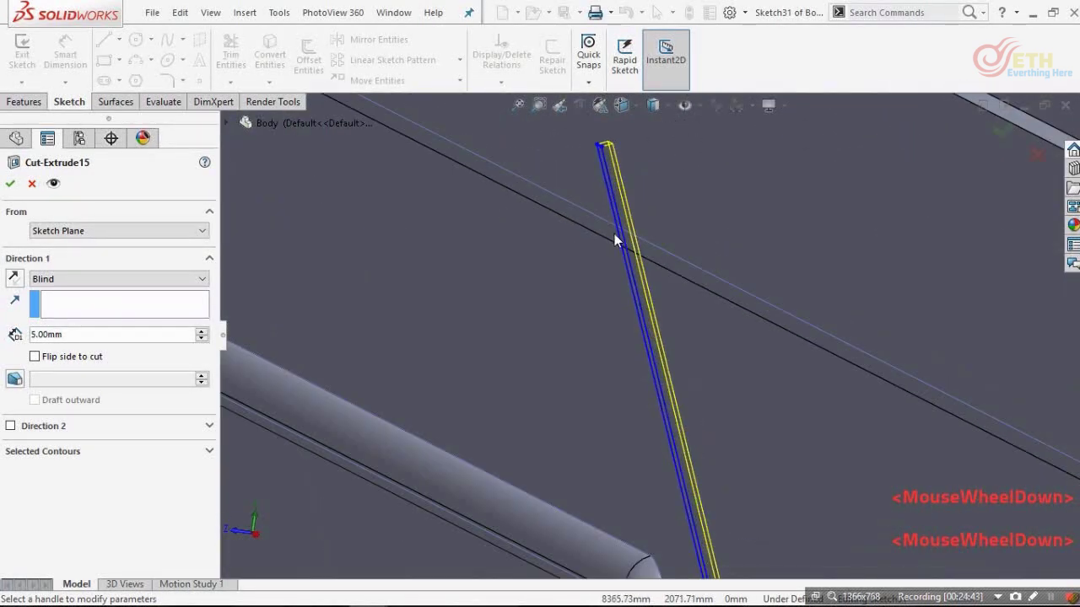
mouse_move(617, 239)
middle_mouse_down()
mouse_move(607, 233)
mouse_move(667, 253)
middle_mouse_up()
scroll(675, 258, "up", 5)
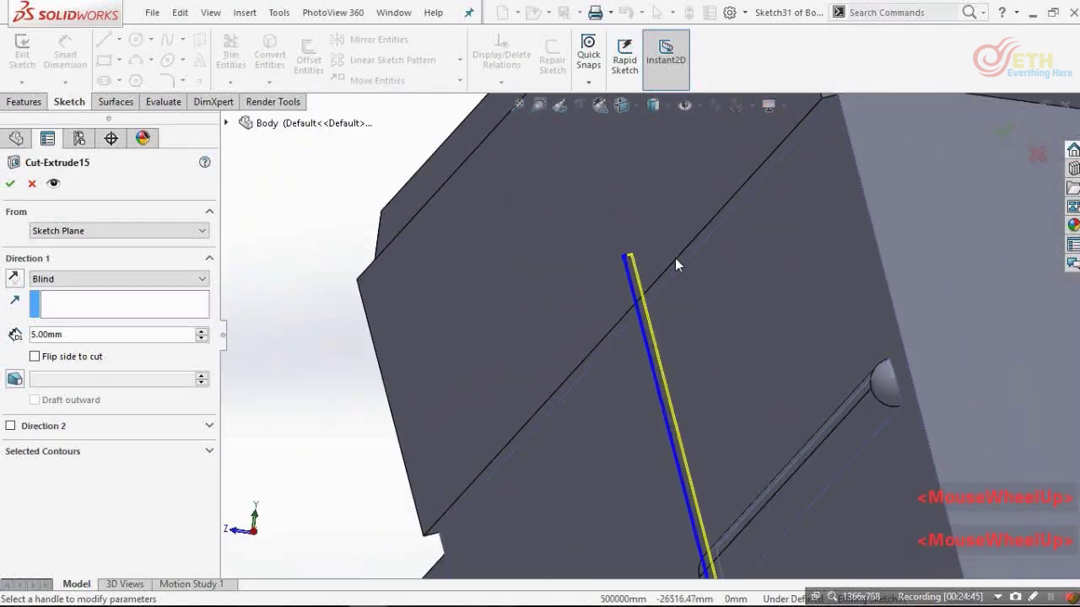
scroll(674, 321, "up", 1)
middle_click_drag(674, 321, 649, 291)
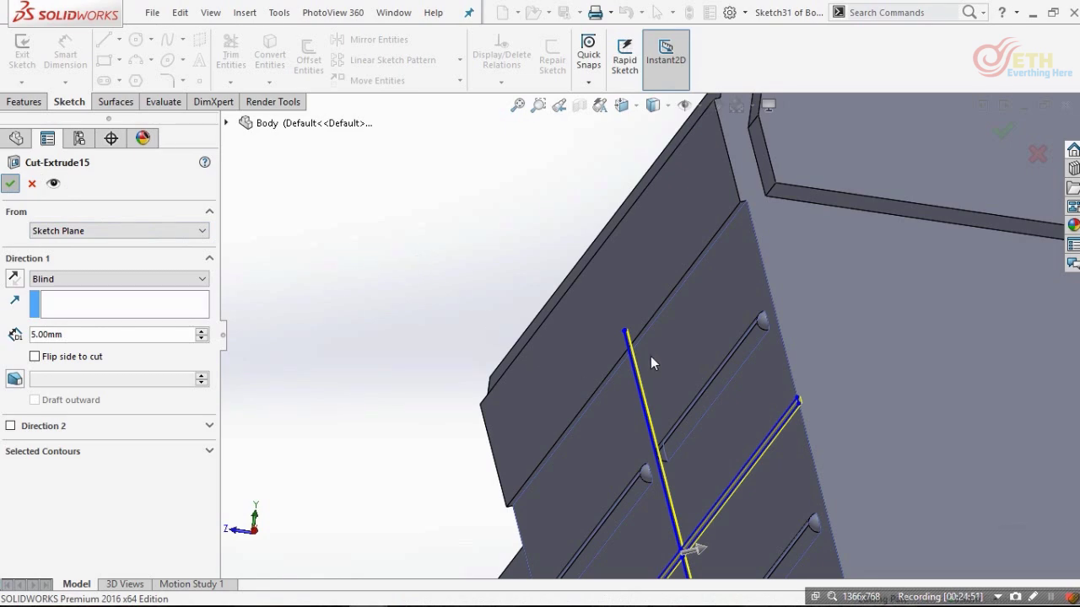
scroll(647, 355, "down", 4)
middle_click_drag(612, 334, 663, 351)
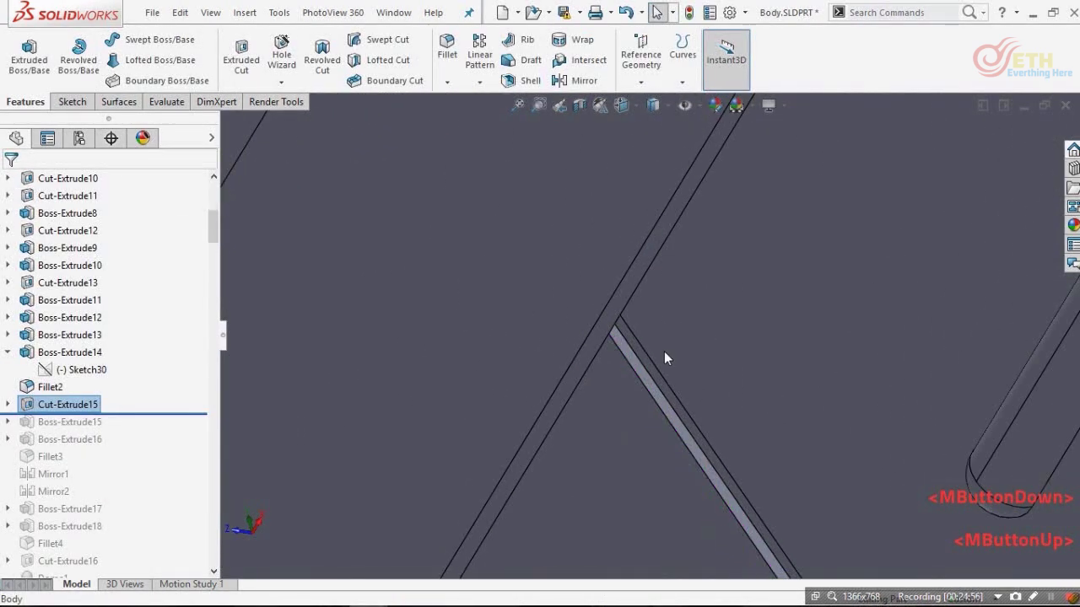
scroll(663, 351, "up", 6)
scroll(700, 325, "up", 8)
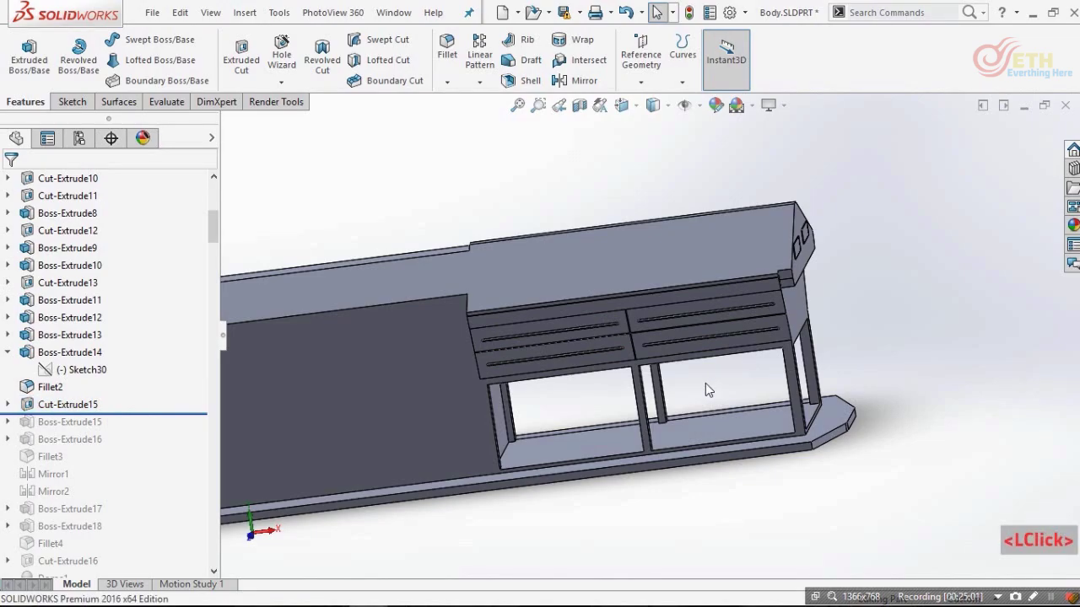
- Examine the sketch of small rectangles along the horizontal divider, including their dimensions and the vertical centreline's upper endpoint
middle_click_drag(706, 390, 703, 318)
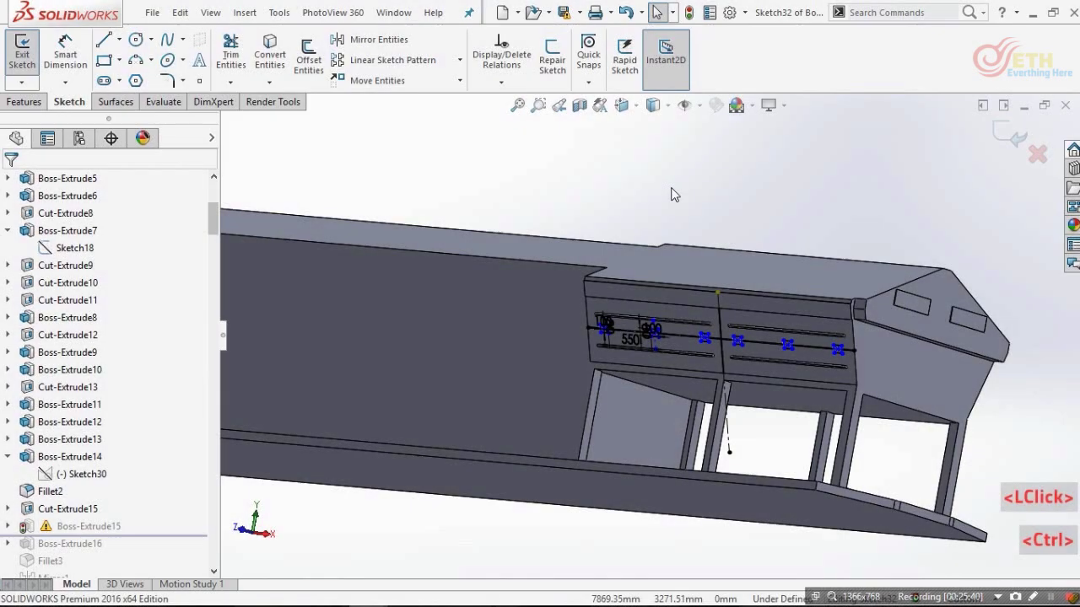
key("ctrl+8")
scroll(576, 375, "down", 8)
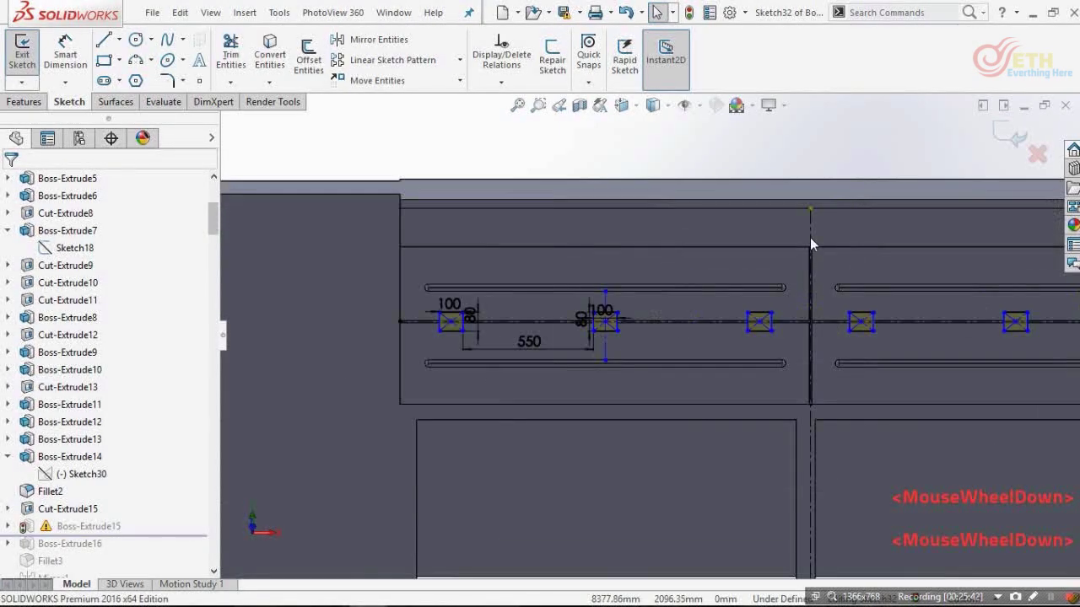
left_click(810, 210)
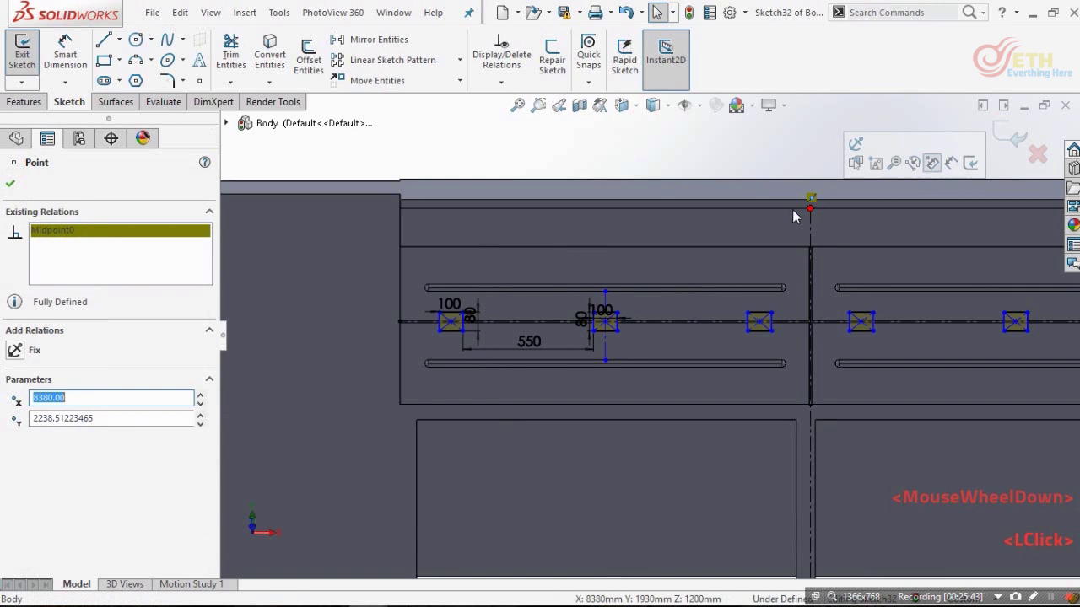
left_click(407, 188)
scroll(763, 308, "down", 2)
scroll(802, 382, "up", 2)
scroll(737, 222, "down", 2)
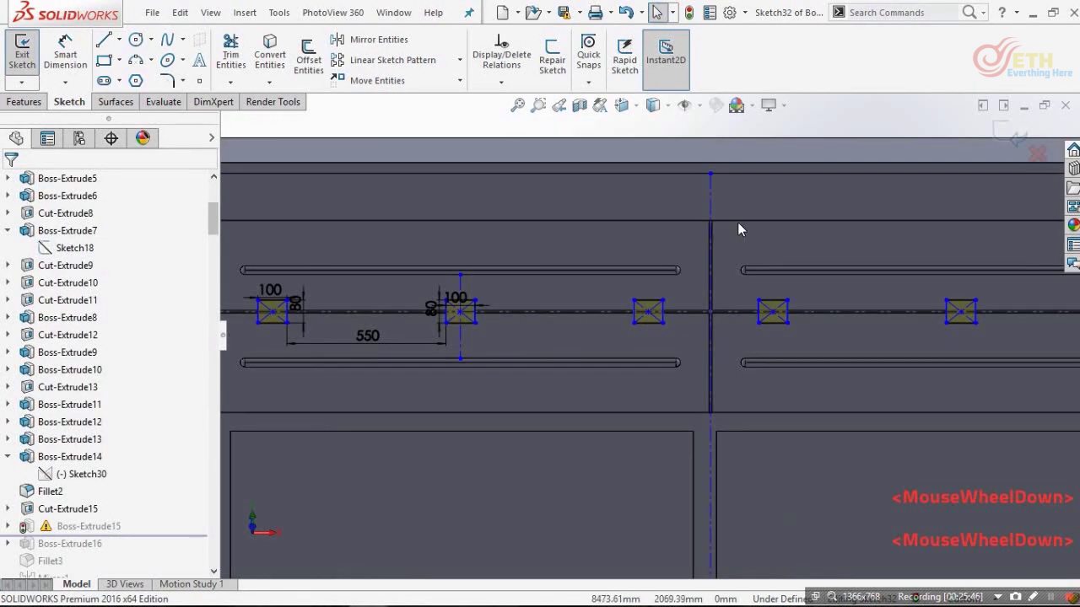
scroll(726, 226, "up", 3)
scroll(661, 277, "down", 2)
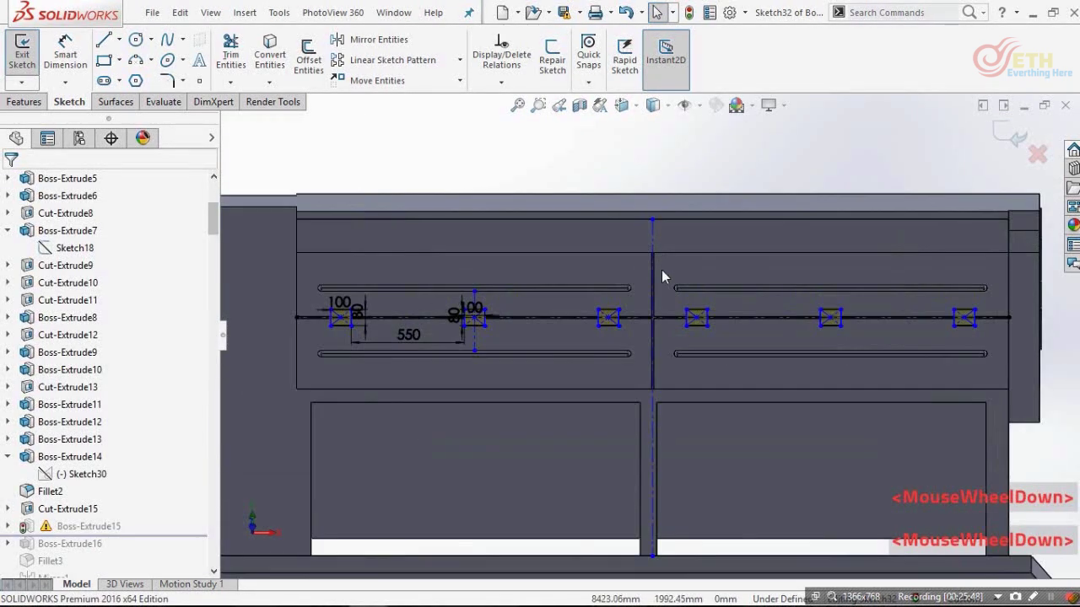
scroll(662, 271, "up", 2)
scroll(661, 274, "down", 2)
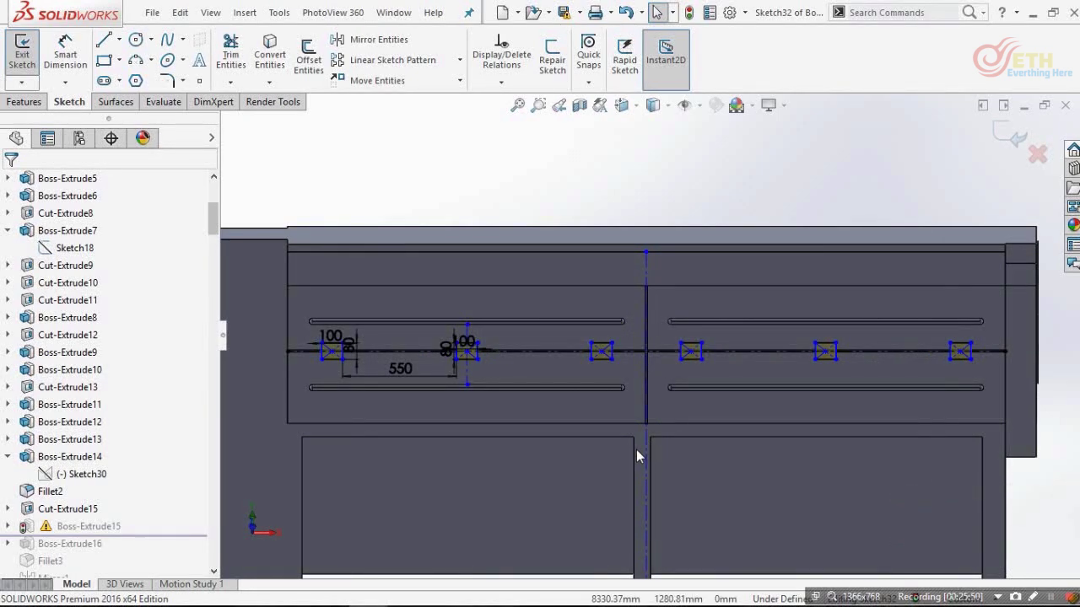
scroll(649, 414, "down", 3)
scroll(629, 296, "up", 2)
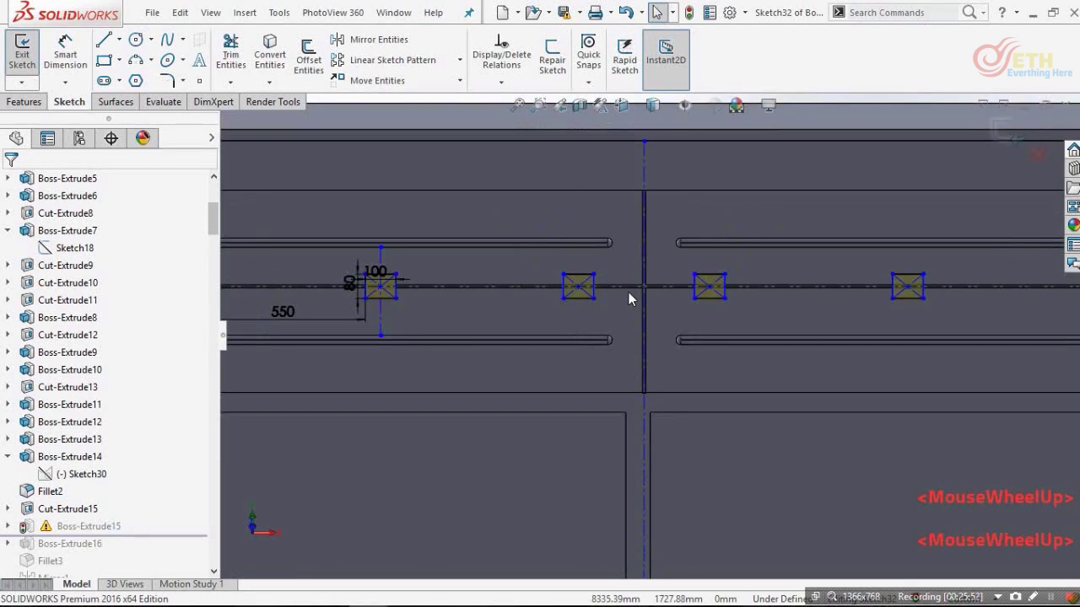
- Examine the size and spacing dimensions of the small rectangles along the horizontal divider and their mirrored copies
scroll(510, 314, "down", 2)
scroll(479, 306, "up", 1)
scroll(614, 319, "down", 3)
scroll(633, 308, "down", 2)
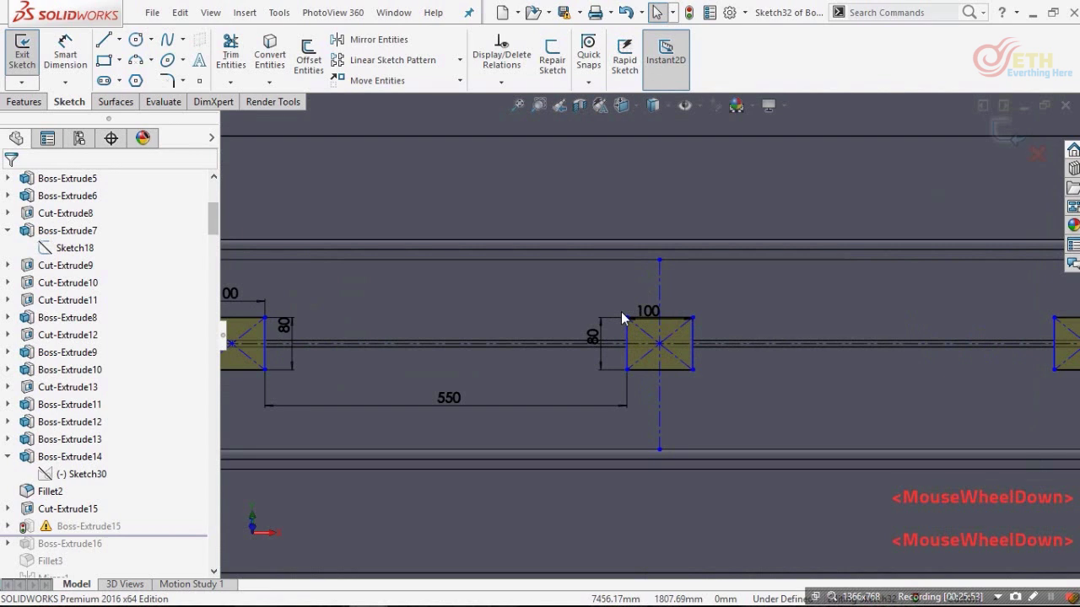
scroll(671, 286, "up", 1)
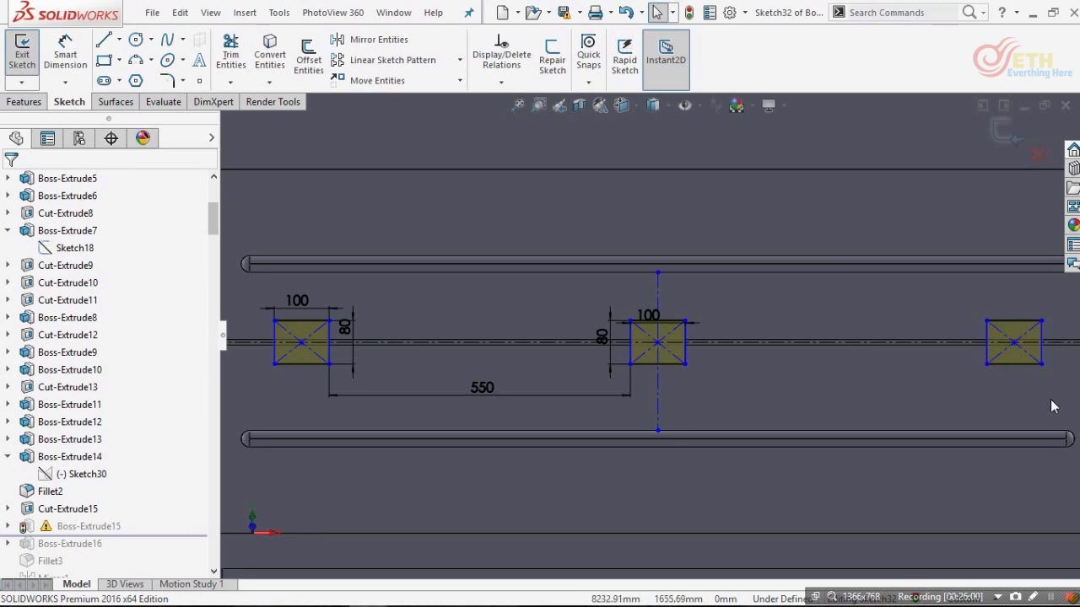
scroll(631, 337, "up", 2)
scroll(445, 361, "down", 2)
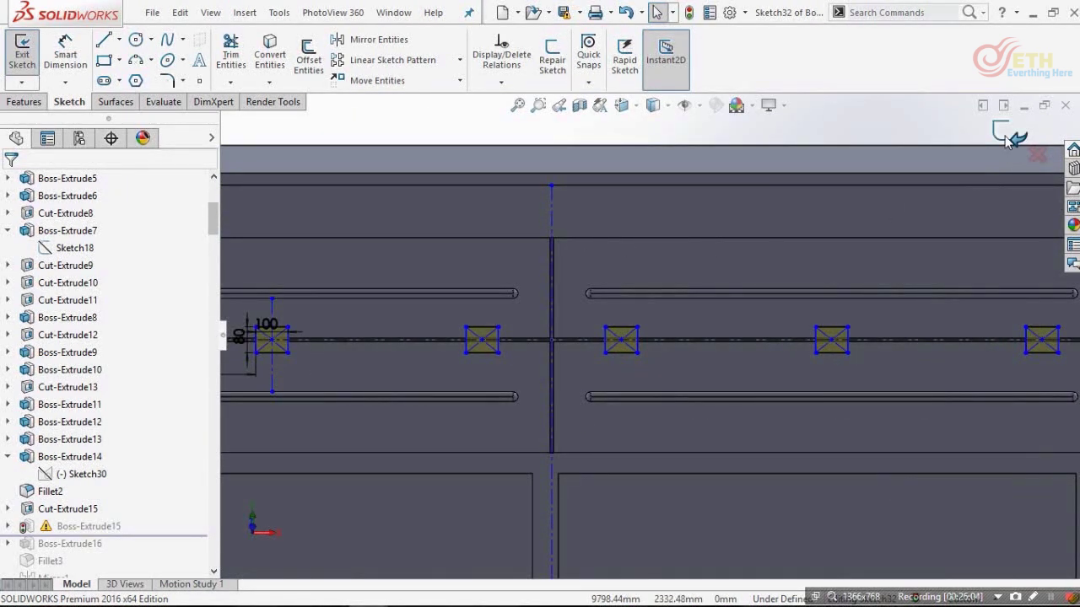
- Extrude the small rectangles into merged blocks, 10 mm blind in the first direction and 5 mm blind in the second
scroll(419, 353, "down", 2)
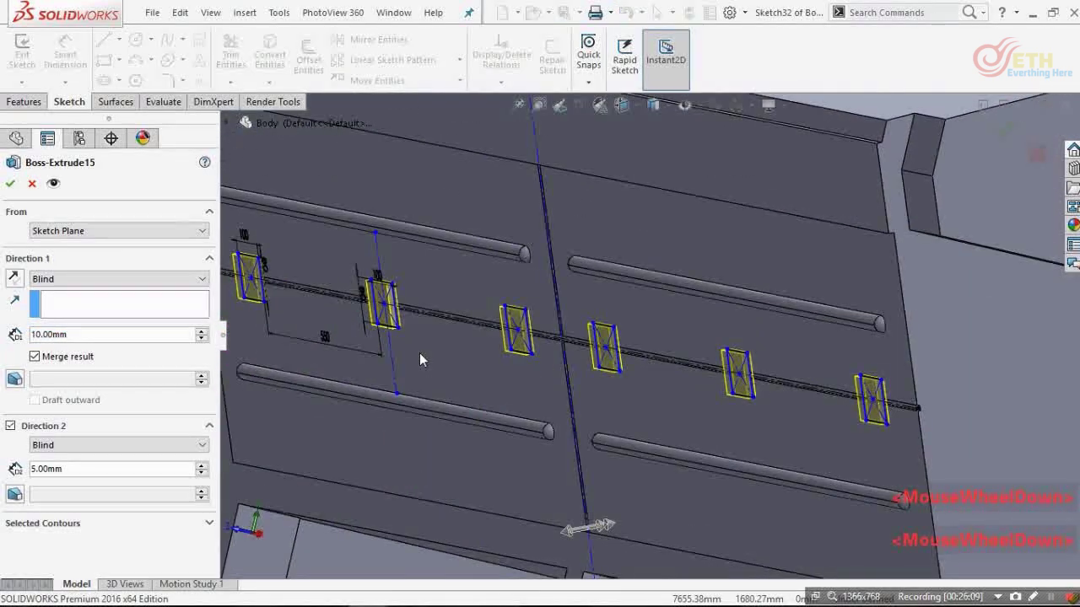
scroll(538, 310, "down", 5)
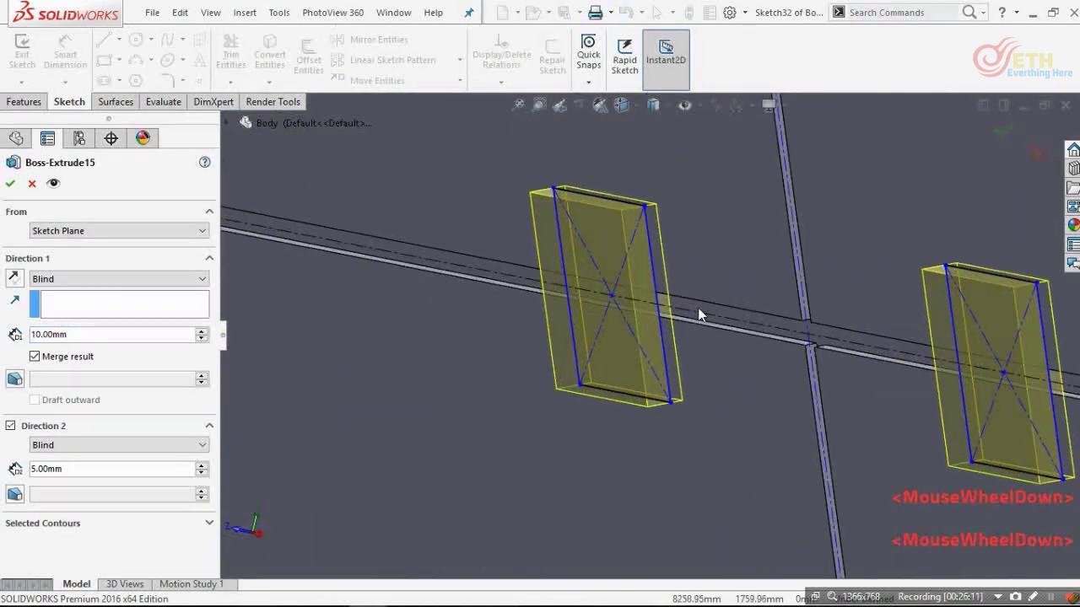
scroll(133, 335, "up", 1)
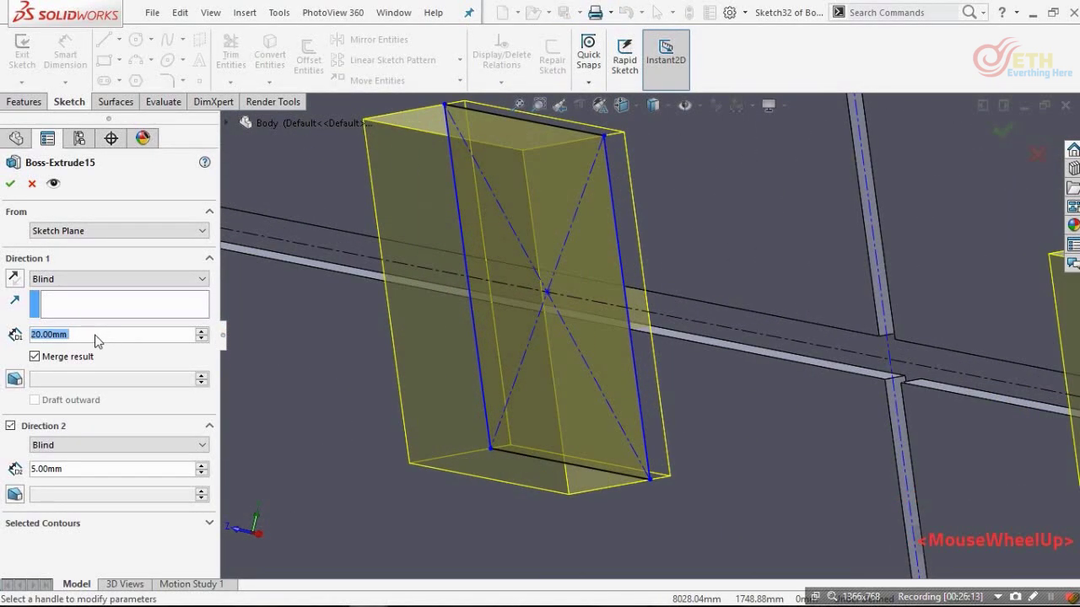
scroll(133, 335, "down", 1)
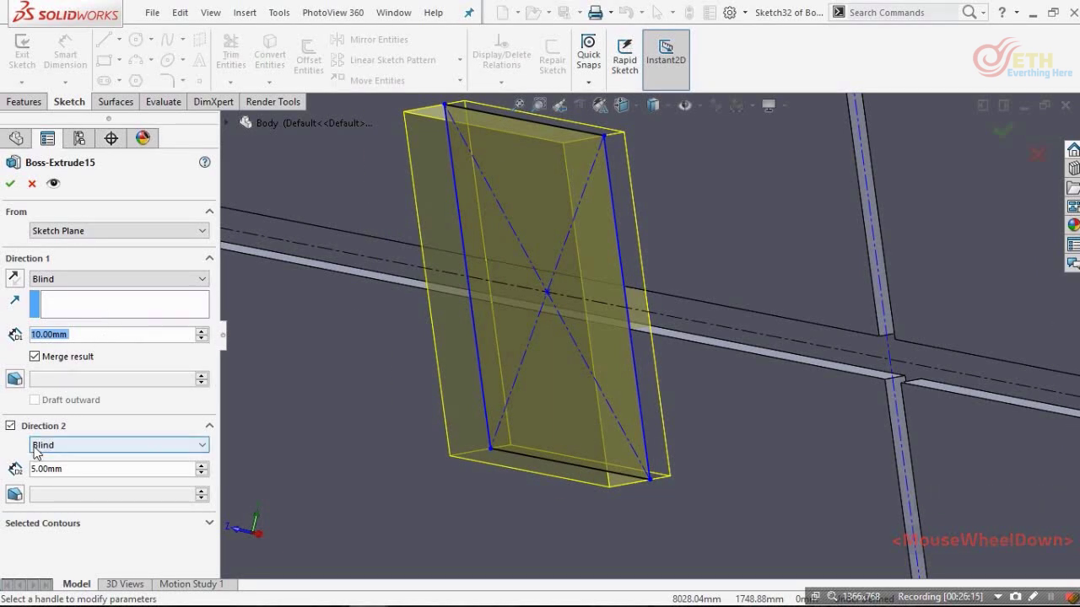
left_click(10, 427)
left_click(10, 427)
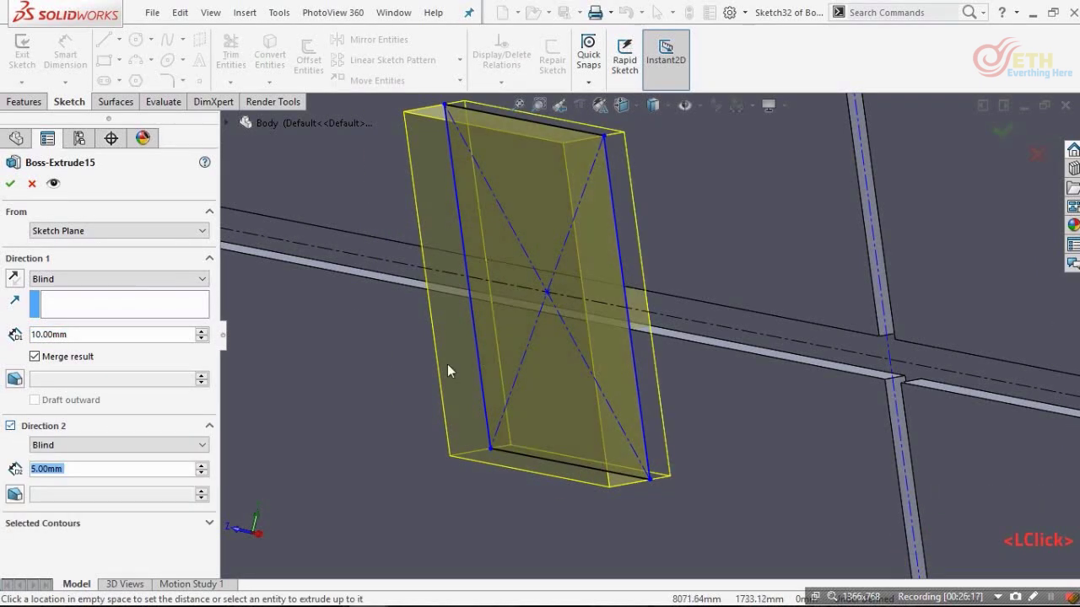
scroll(658, 301, "up", 5)
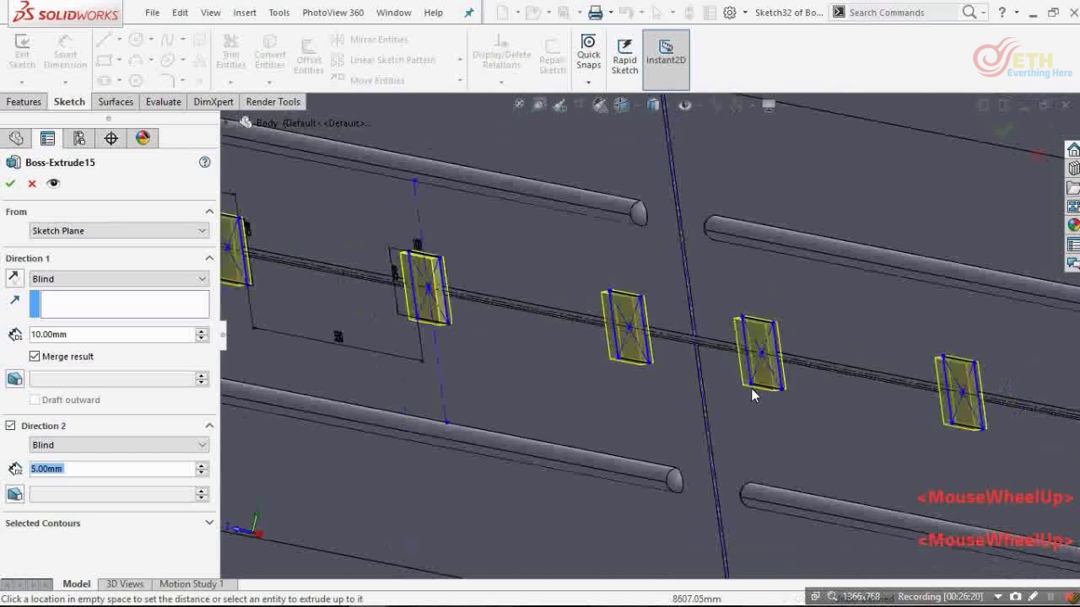
left_click(10, 183)
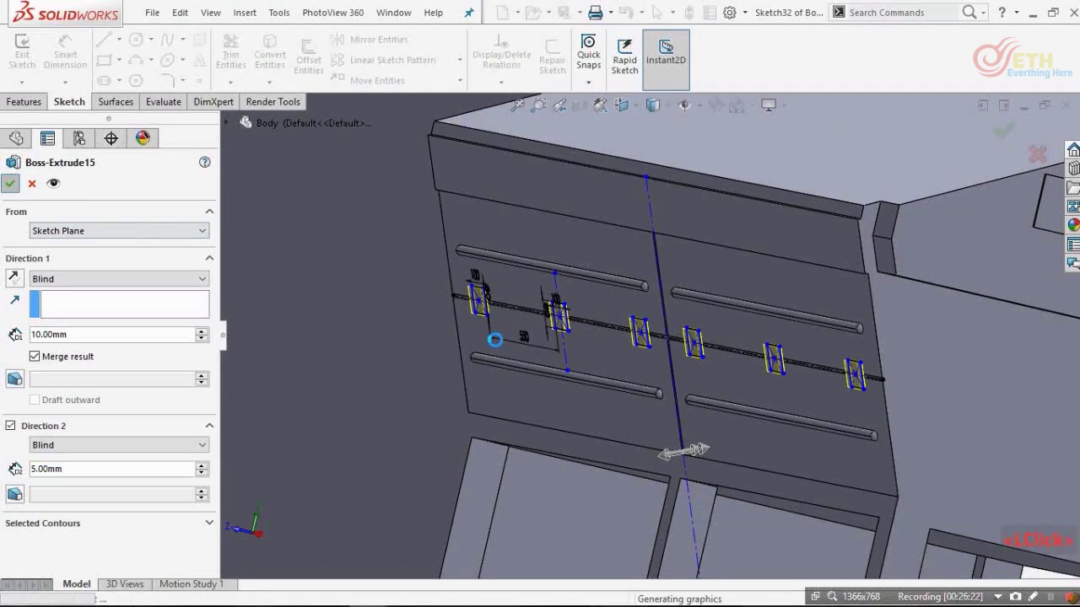
- Inspect the small blocks on the side panel together with the whole body from different angles
scroll(742, 360, "up", 6)
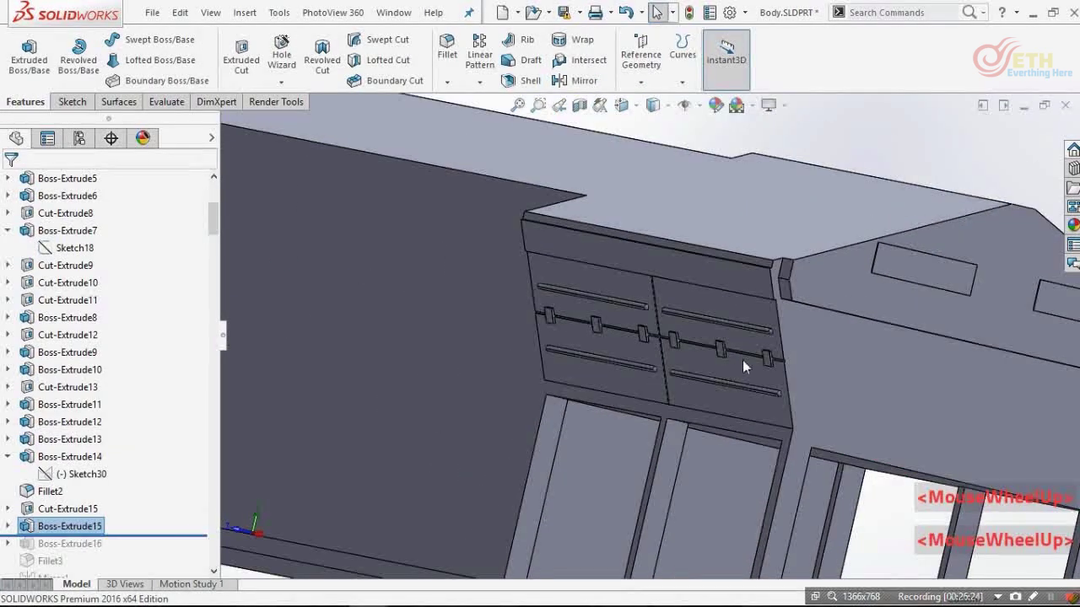
middle_click_drag(742, 360, 739, 326)
scroll(739, 329, "up", 3)
scroll(932, 392, "down", 4)
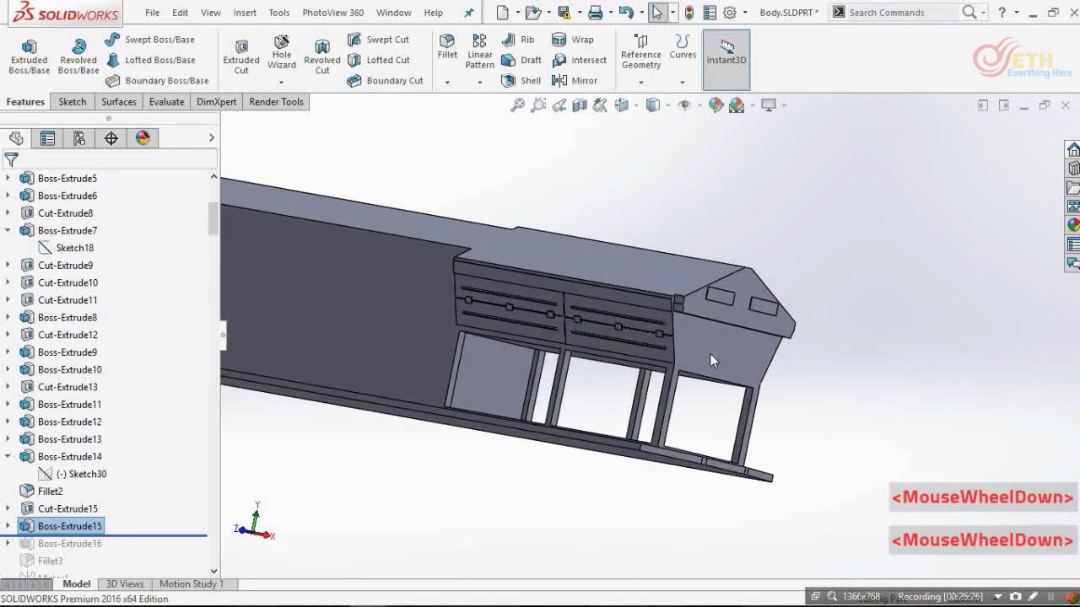
left_click(819, 388)
middle_click_drag(716, 388, 540, 329)
- Set up a linear sketch pattern of the 20 mm high rectangle on the first block, spaced 650 mm along the X-axis
scroll(59, 506, "down", 2)
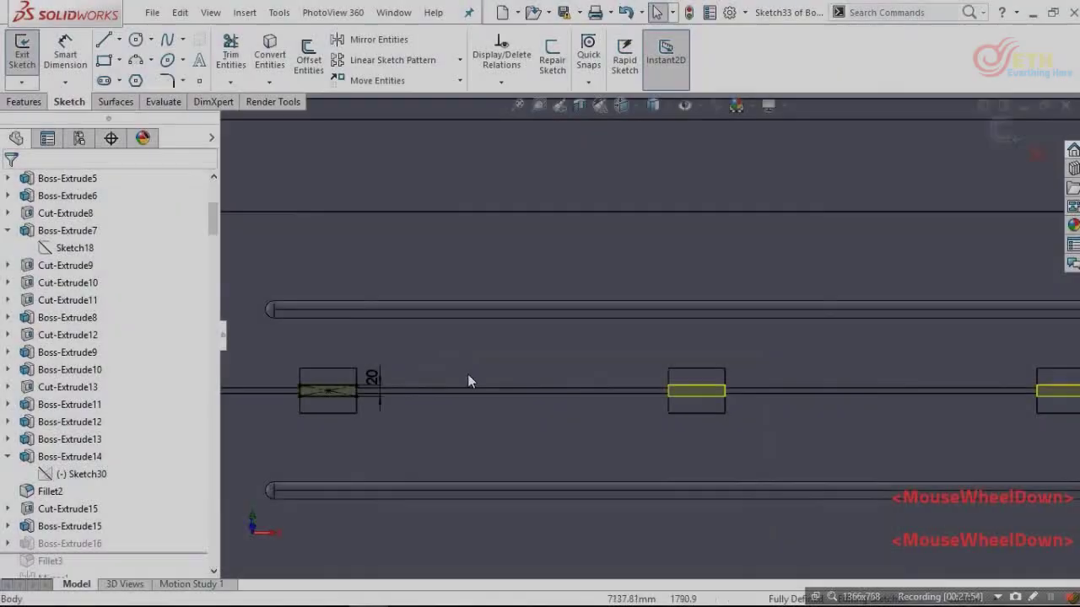
scroll(422, 375, "up", 4)
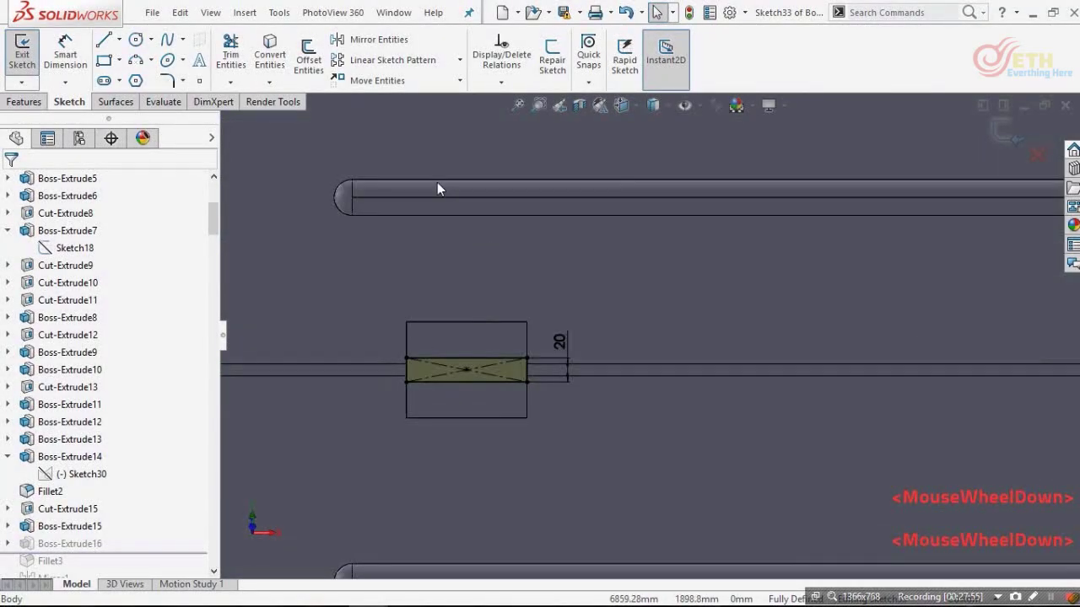
left_click(371, 63)
scroll(460, 371, "down", 3)
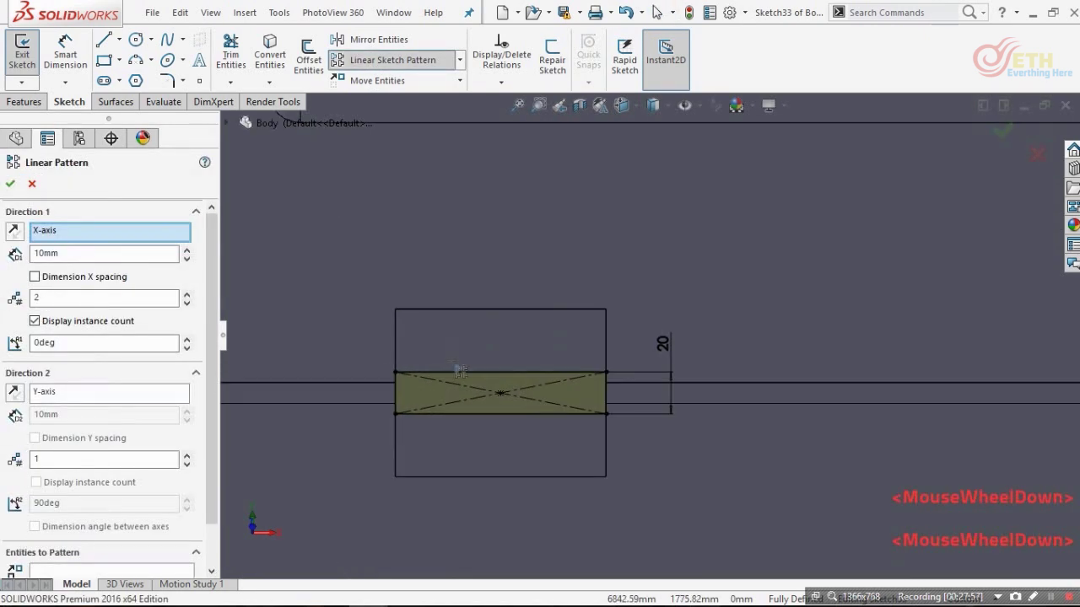
left_click(454, 373)
left_click(606, 393)
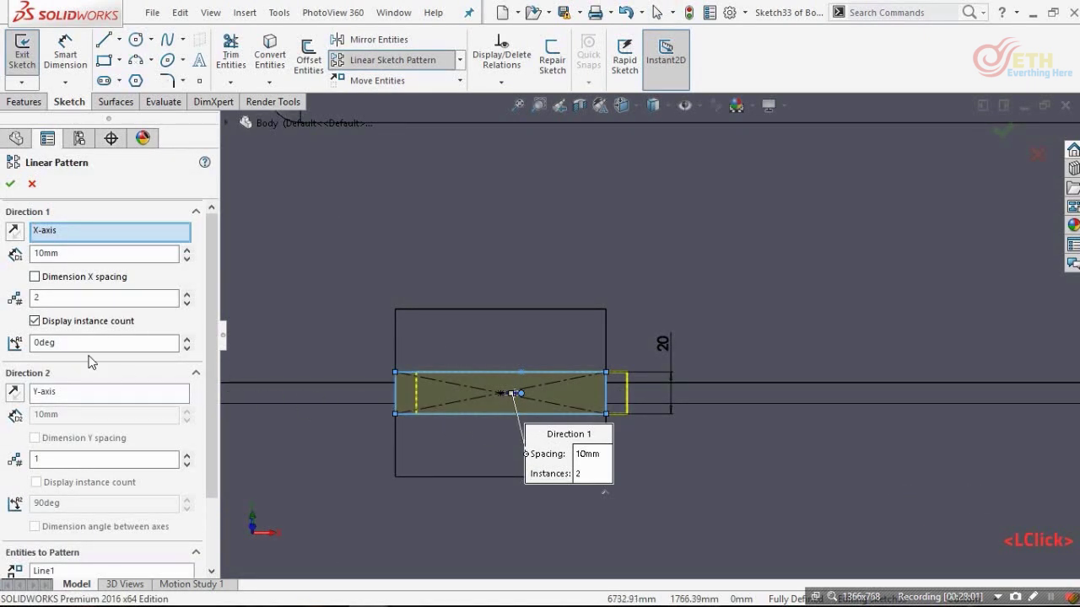
left_click(51, 253)
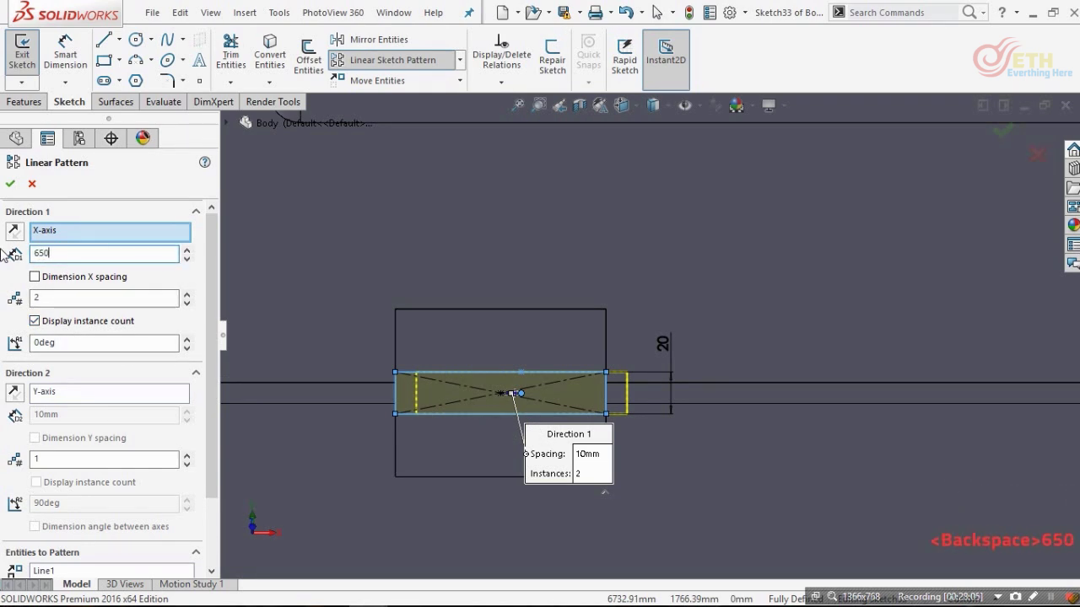
key("Return")
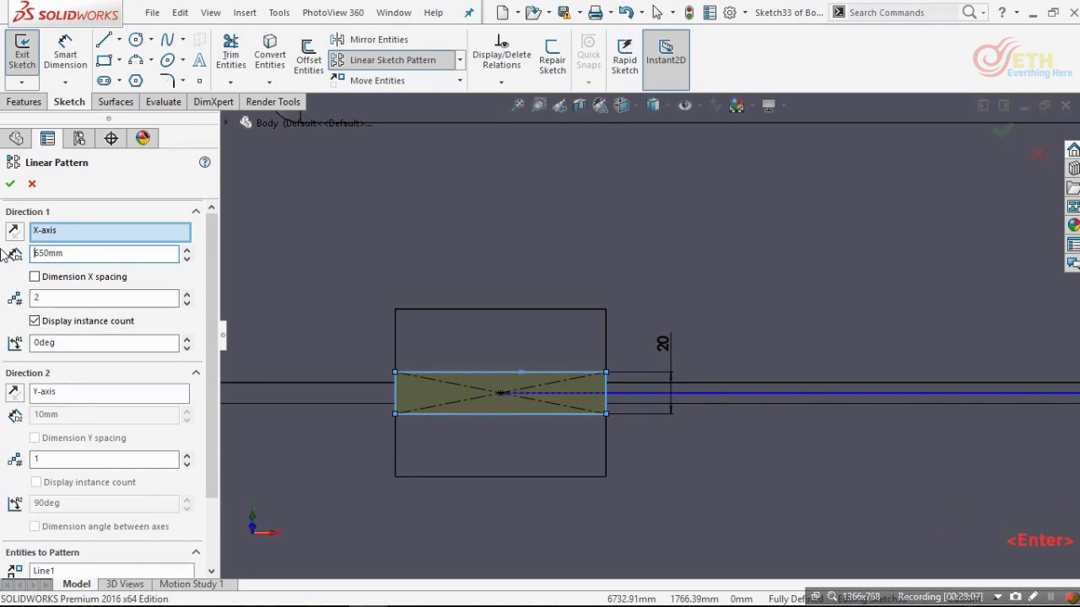
- Set the linear sketch pattern to three instances, complete it and check the copy on the middle block
scroll(686, 416, "up", 4)
scroll(700, 357, "down", 3)
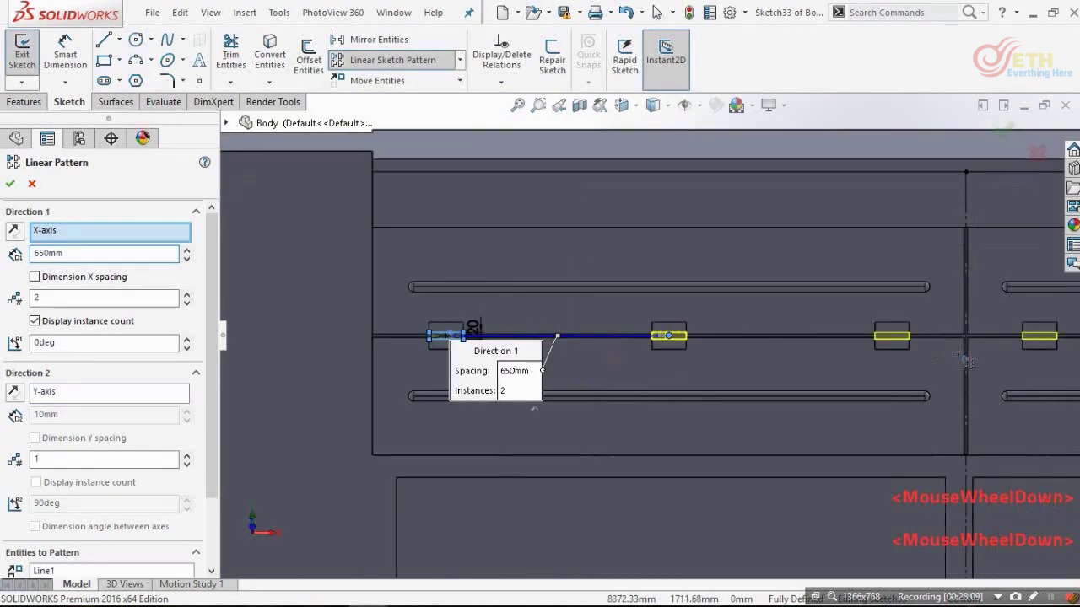
left_click(187, 294)
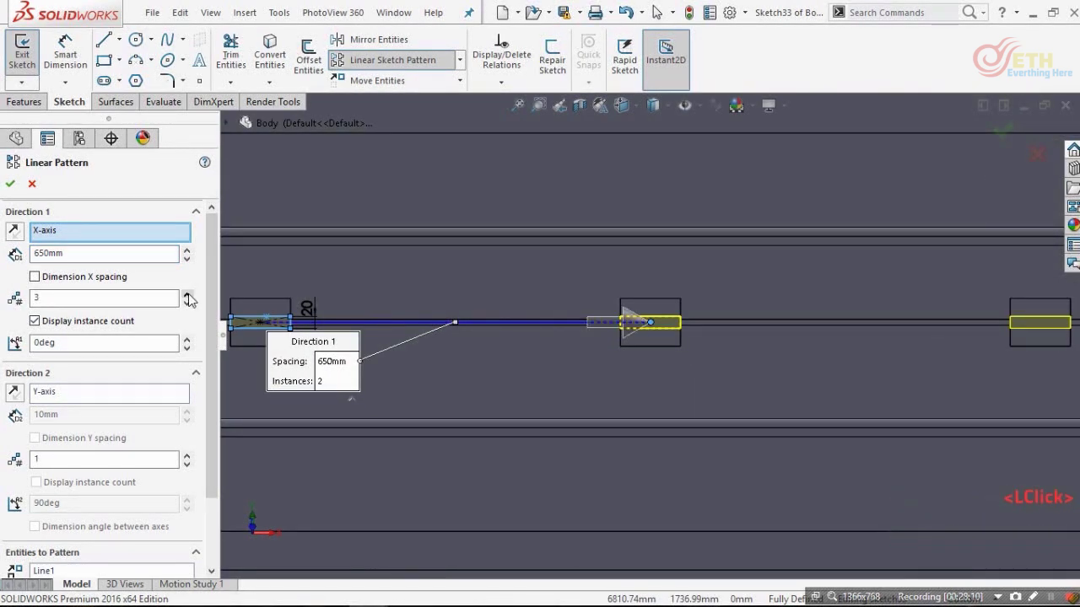
scroll(835, 325, "down", 2)
scroll(862, 348, "up", 2)
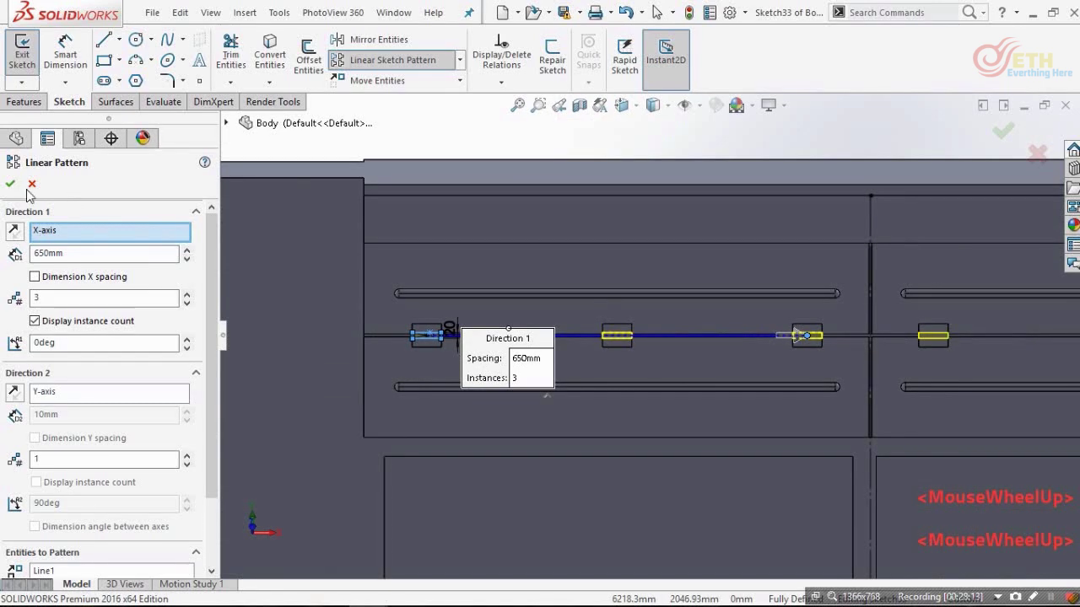
left_click(10, 183)
scroll(613, 332, "down", 3)
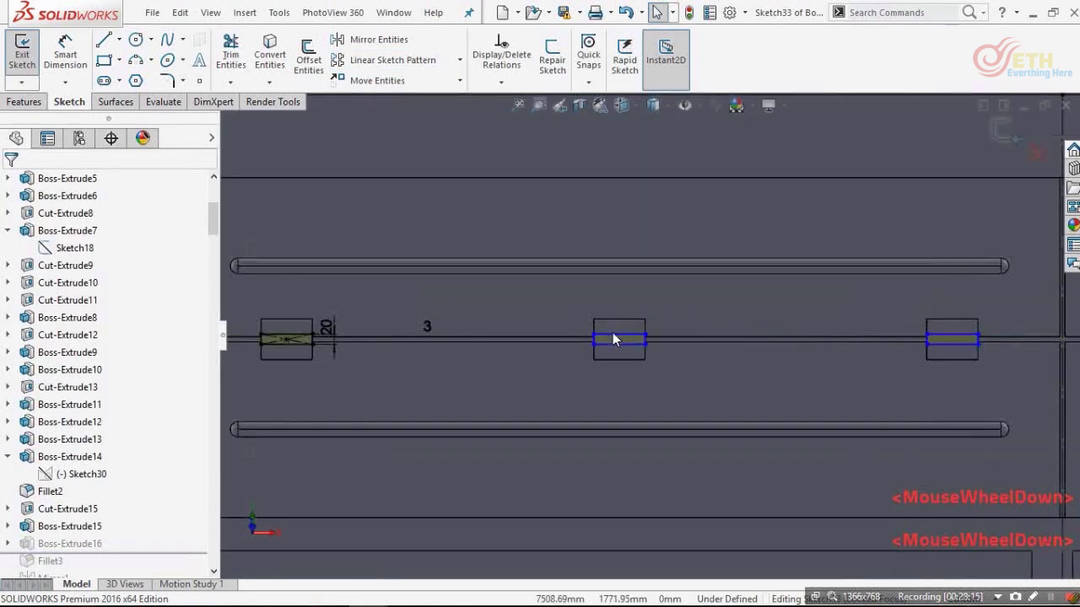
left_click(612, 335)
scroll(639, 336, "up", 4)
left_click(680, 225)
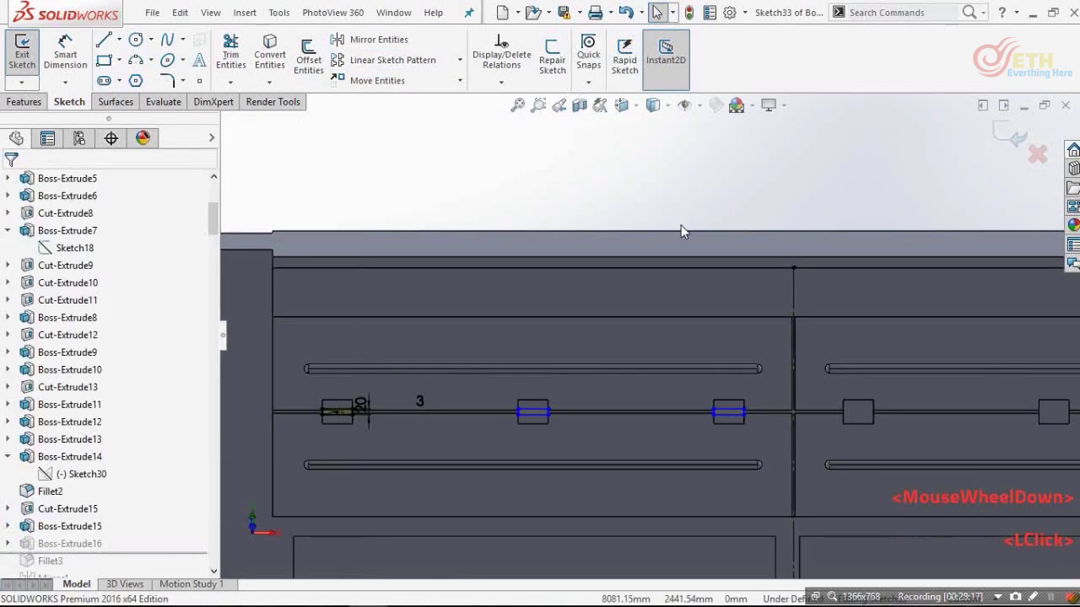
- Mirror the three narrow rectangles about the vertical centreline onto the blocks of the other panel half
scroll(510, 416, "down", 2)
scroll(627, 368, "up", 2)
scroll(415, 295, "down", 2)
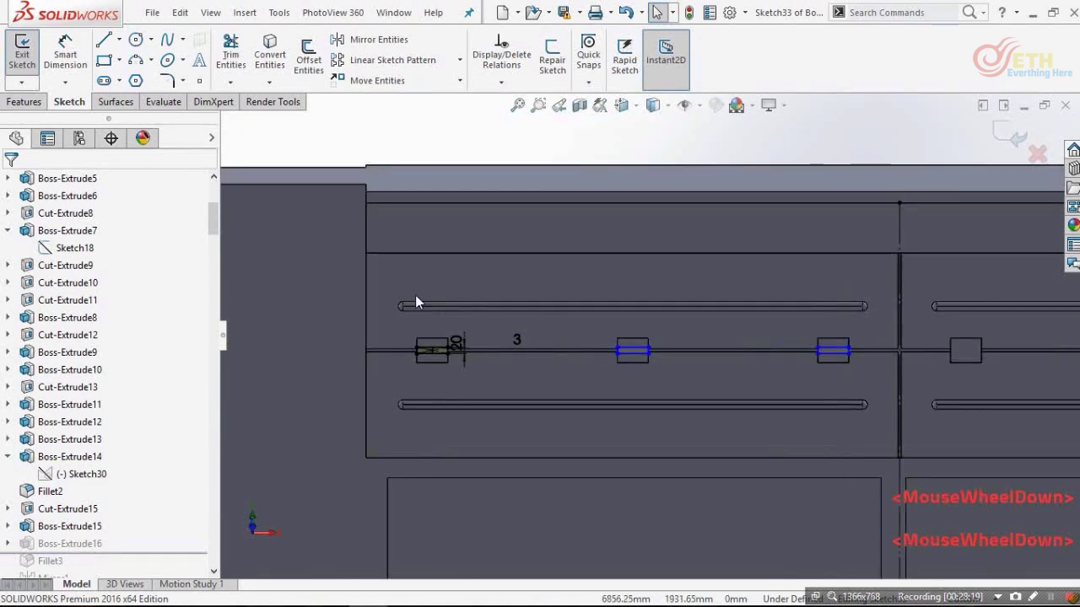
mouse_move(366, 292)
left_mouse_down()
mouse_move(590, 381)
mouse_move(878, 450)
left_mouse_up()
scroll(648, 335, "up", 2)
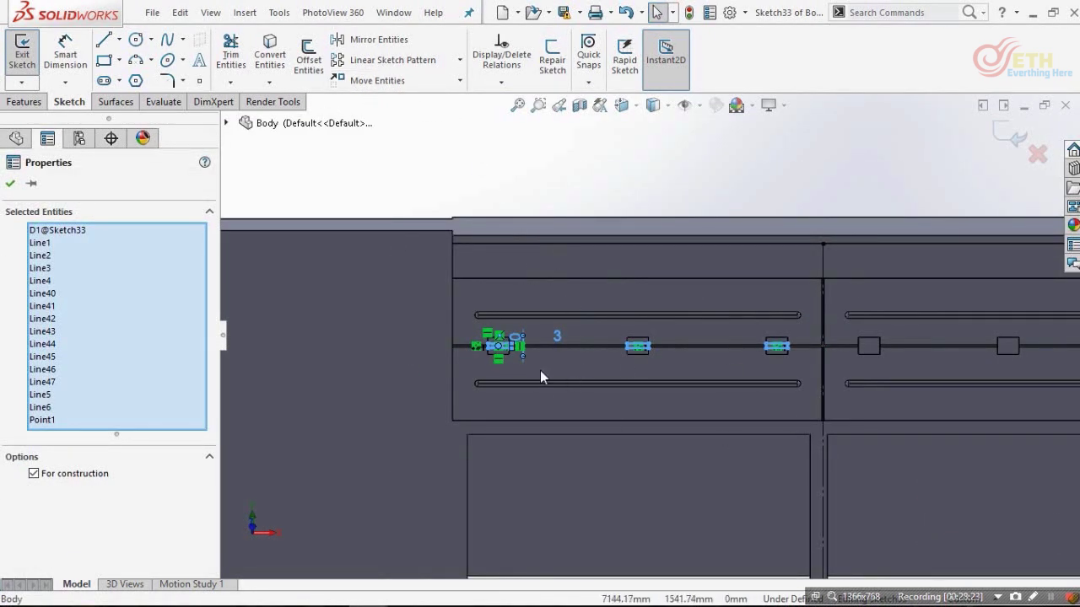
left_click(382, 44)
left_click(74, 546)
scroll(823, 284, "up", 3)
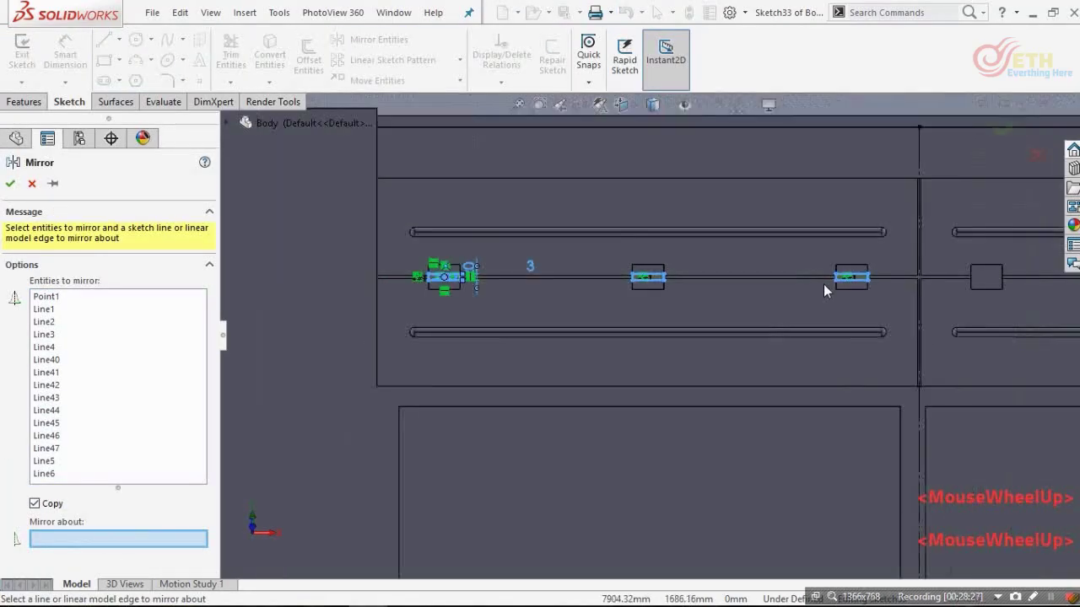
left_click(784, 202)
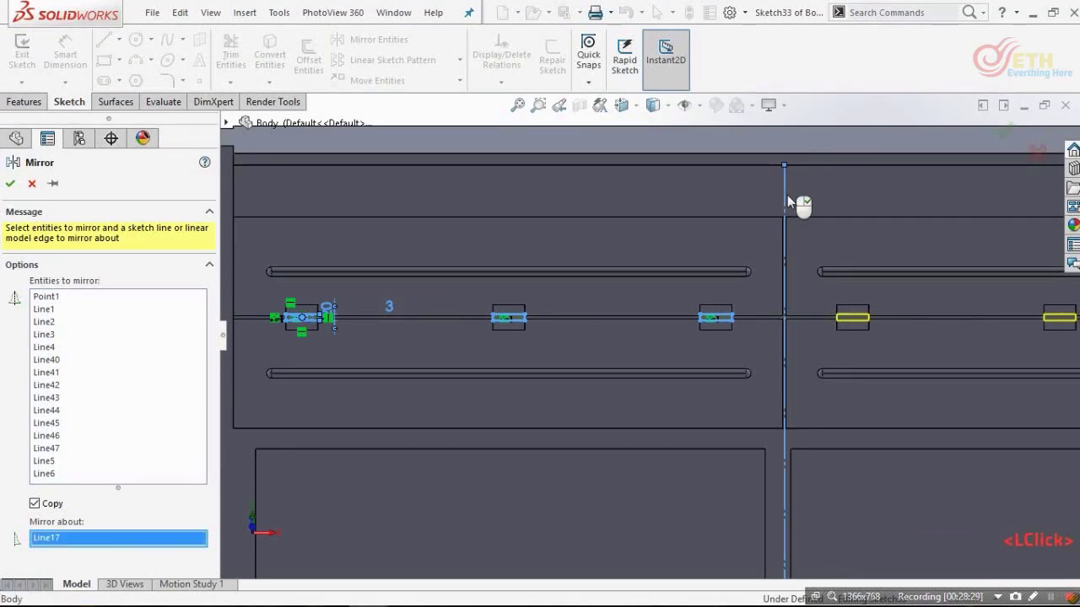
right_click(788, 196)
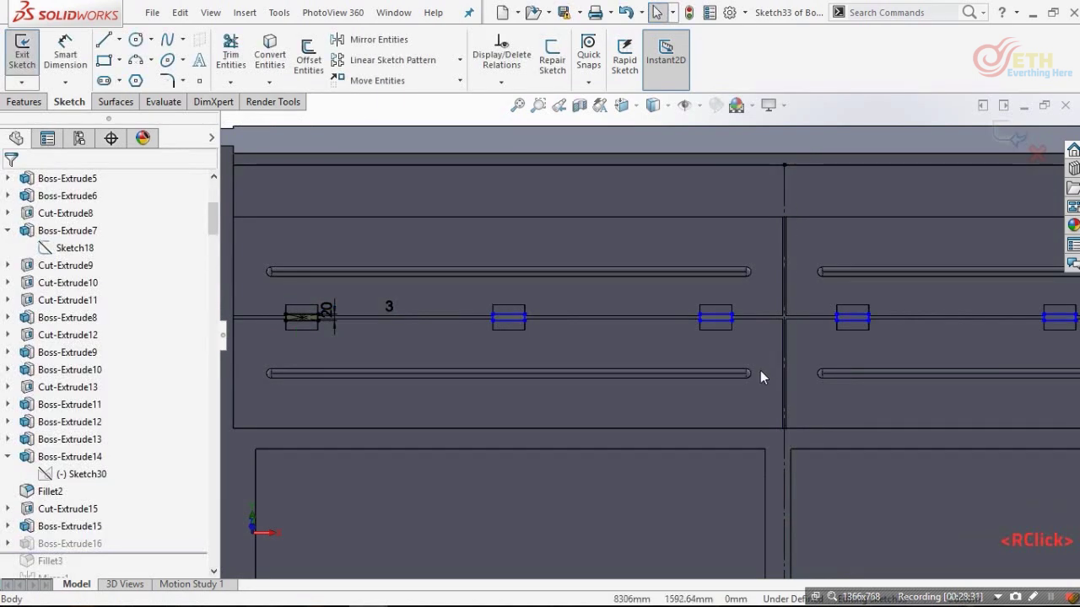
- Extrude the narrow rectangles on all the small blocks 10 mm blind with merged result
scroll(872, 281, "up", 3)
scroll(872, 270, "down", 1)
middle_click_drag(872, 260, 928, 173)
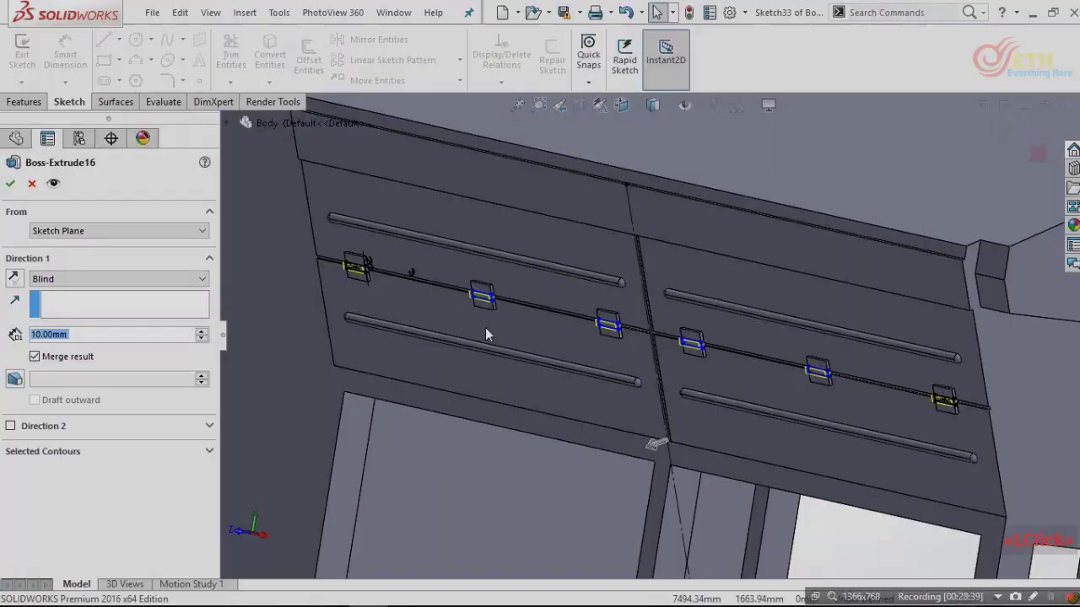
scroll(338, 295, "down", 3)
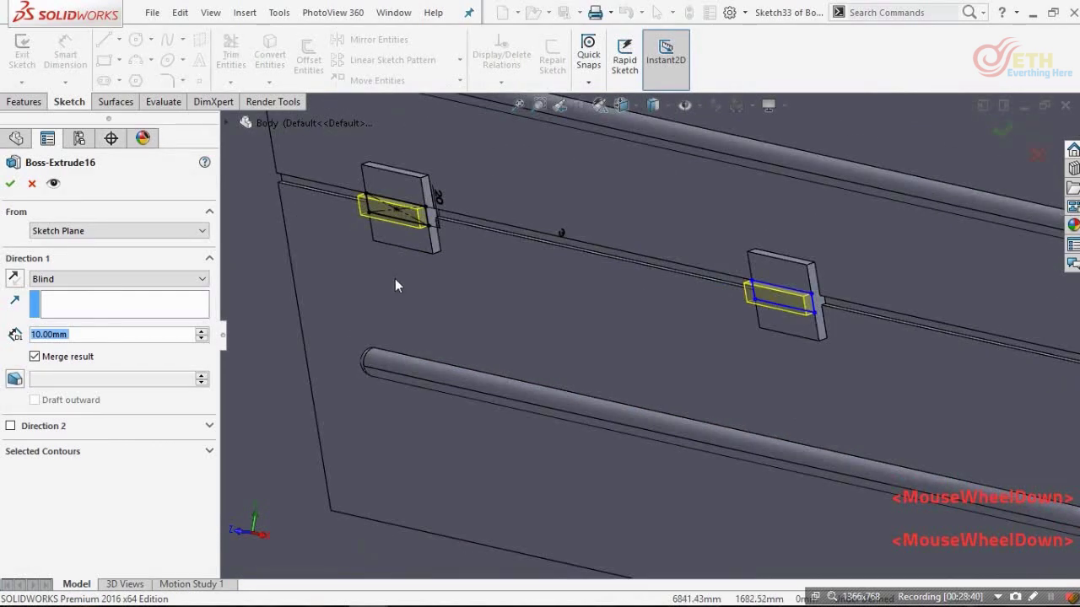
left_click(10, 183)
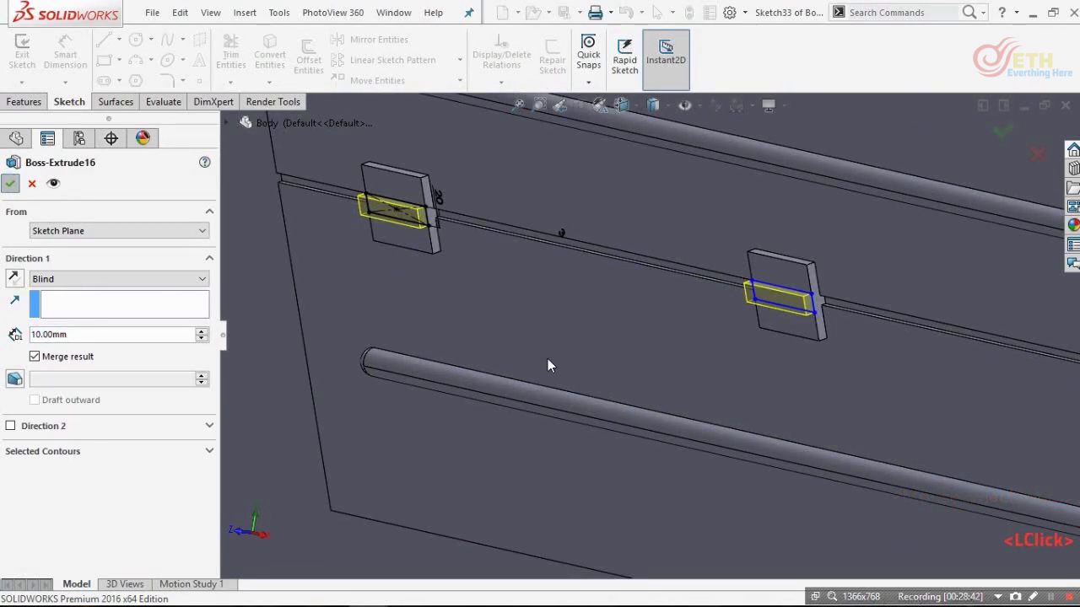
- Reopen the fillet on the hinge-like blocks for editing and add the front face of one block's narrow bar
scroll(740, 400, "up", 5)
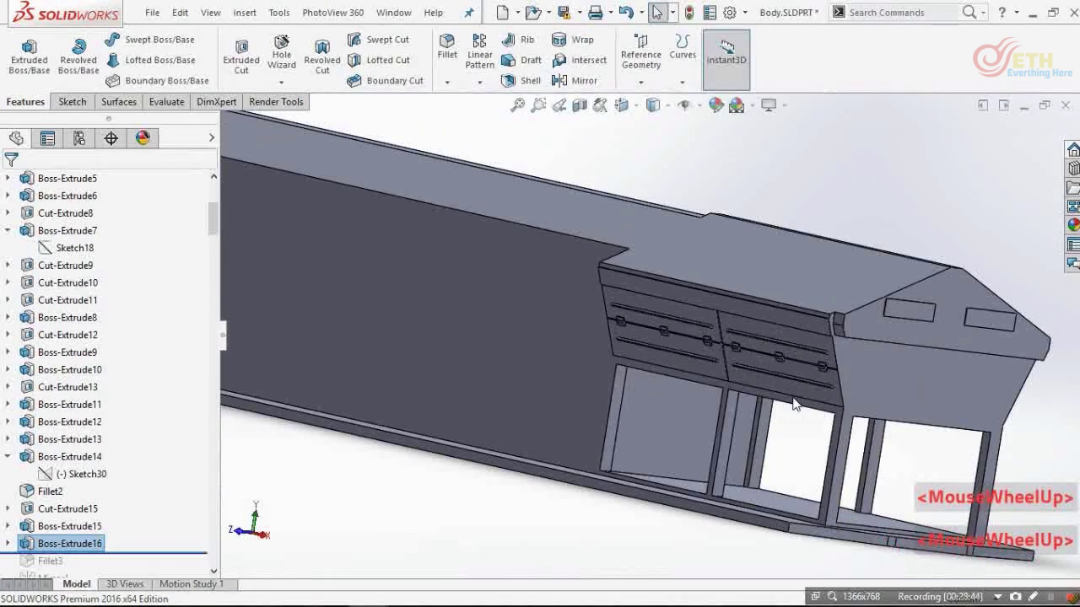
middle_click_drag(780, 405, 473, 450)
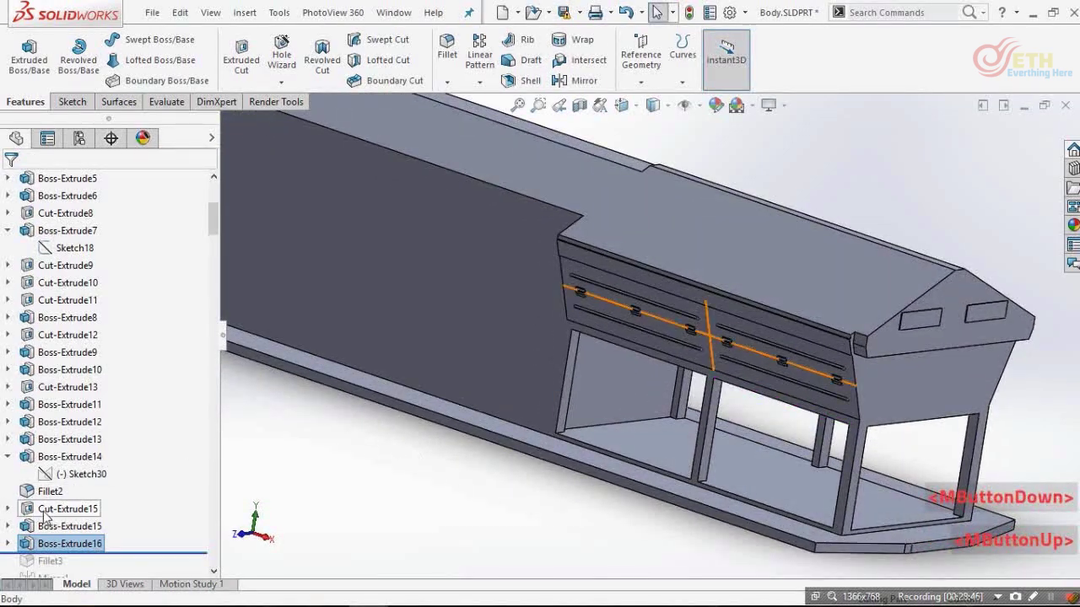
scroll(46, 516, "down", 1)
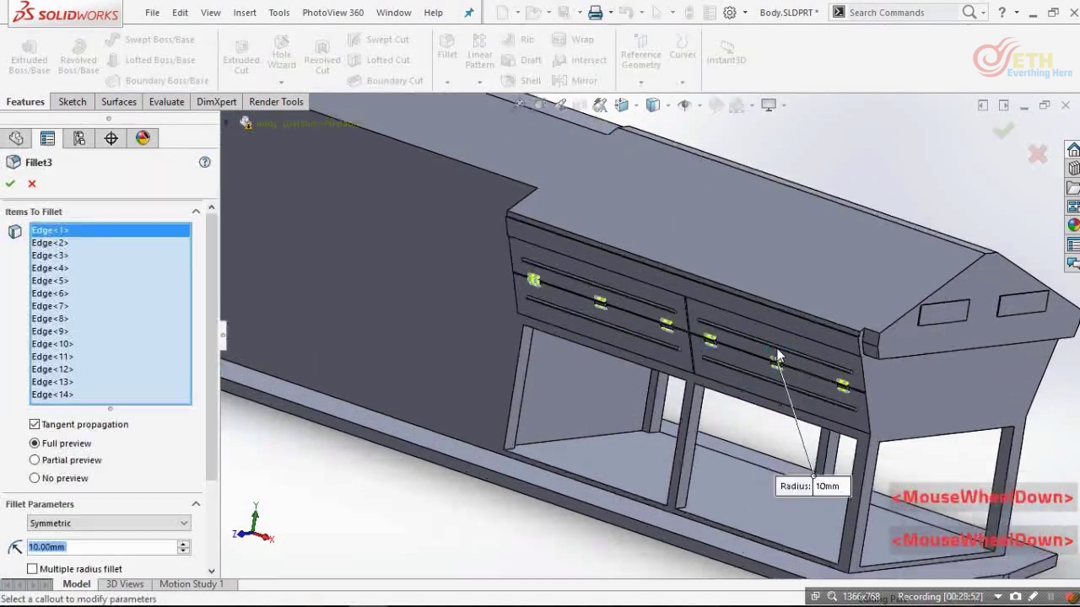
scroll(807, 354, "down", 3)
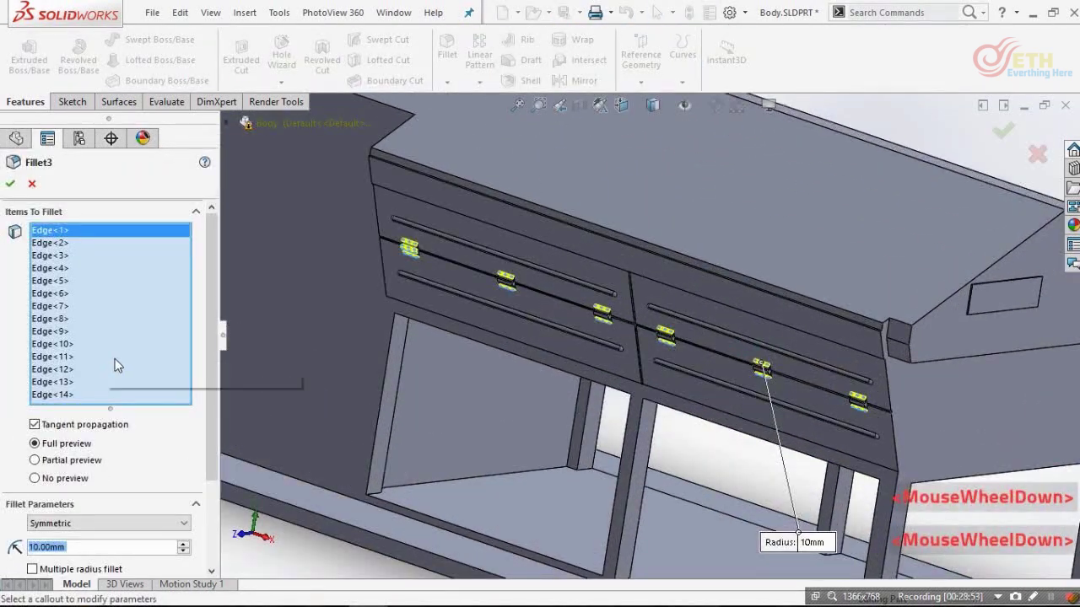
scroll(702, 357, "down", 8)
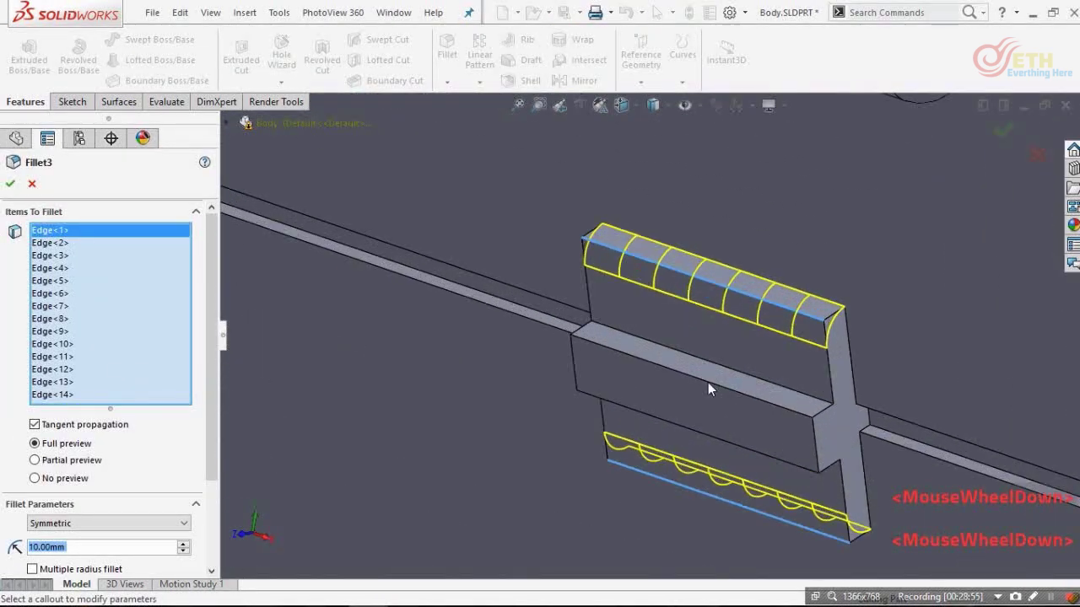
left_click(698, 401)
scroll(684, 403, "up", 3)
scroll(591, 385, "down", 2)
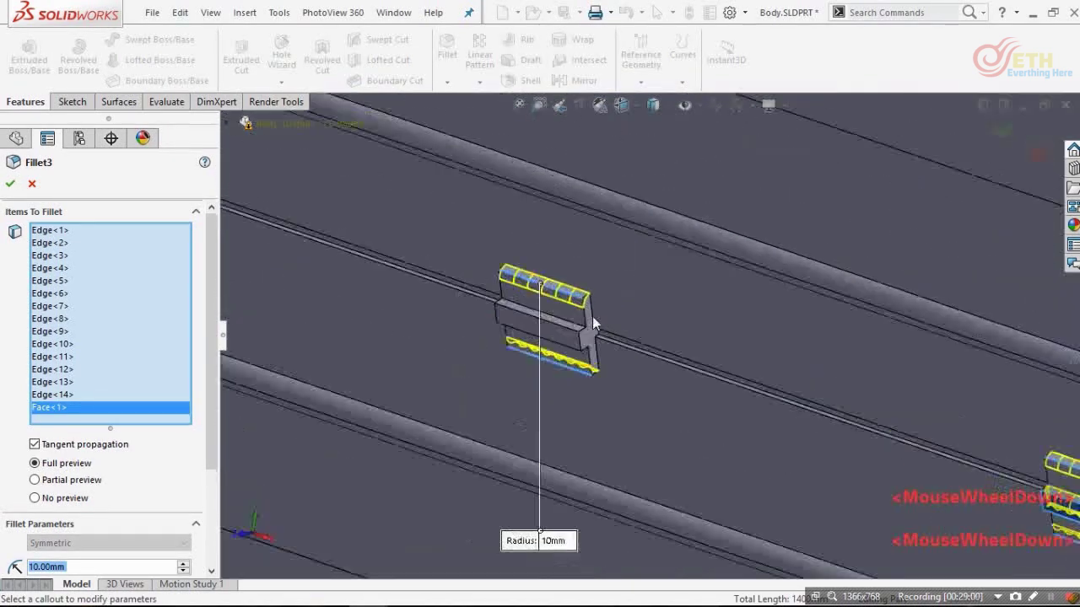
- Add the front face of the next block's narrow bar to the fillet selection, without its separately picked long edges
scroll(629, 382, "down", 3)
left_click(629, 371)
left_click(629, 382)
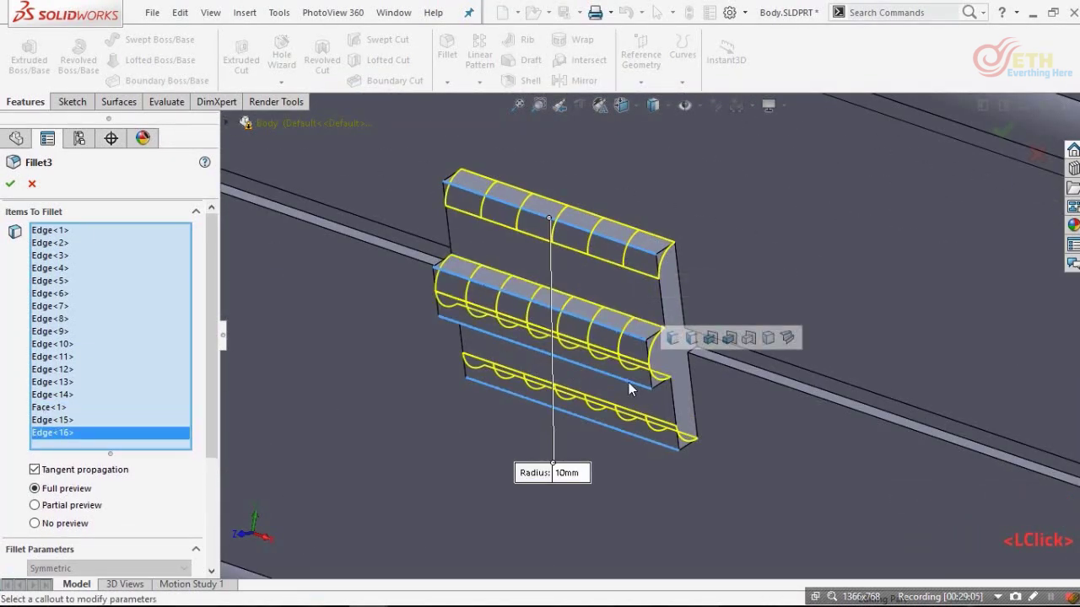
left_click(628, 382)
left_click(616, 332)
left_click(616, 332)
left_click(637, 338)
left_click(615, 356)
left_click(615, 356)
left_click(607, 337)
- Add the narrow bars' front faces on three more blocks along the groove to the fillet selection
scroll(645, 337, "up", 3)
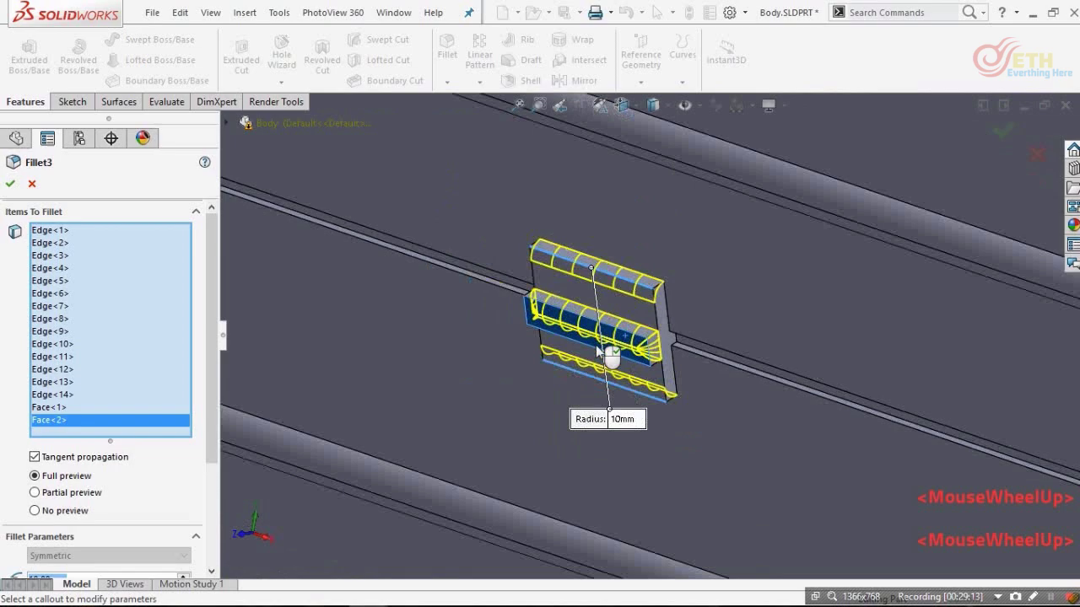
scroll(615, 356, "down", 3)
left_click(460, 251)
scroll(463, 280, "up", 2)
scroll(490, 295, "down", 2)
left_click(491, 297)
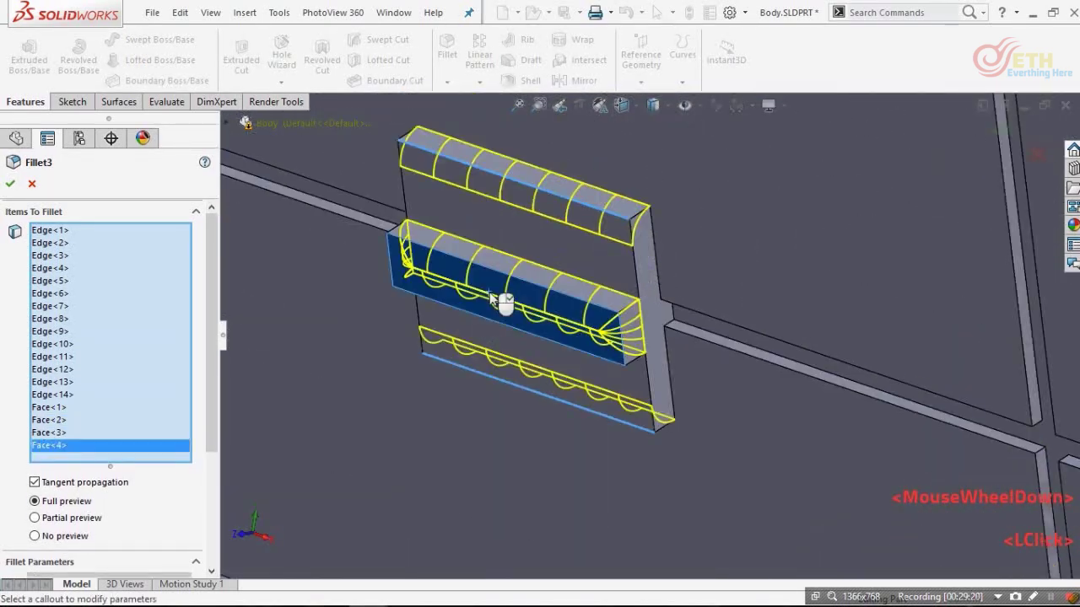
scroll(491, 297, "up", 5)
scroll(409, 246, "down", 4)
double_click(511, 263)
scroll(512, 263, "up", 5)
scroll(458, 269, "down", 2)
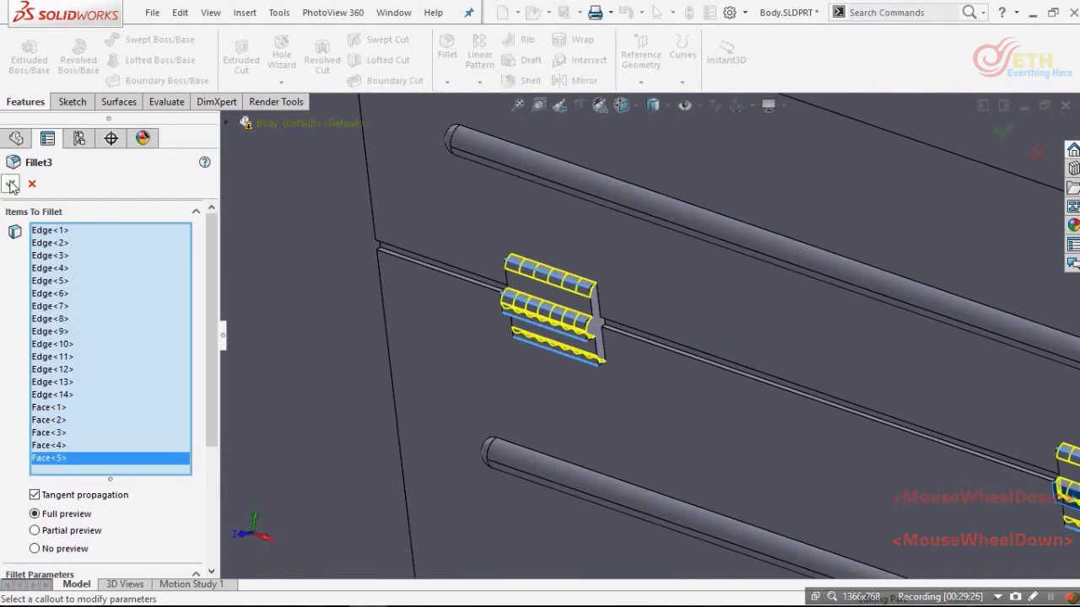
- Apply the edited block fillet with a circular profile and 10 mm radius
scroll(192, 469, "down", 3)
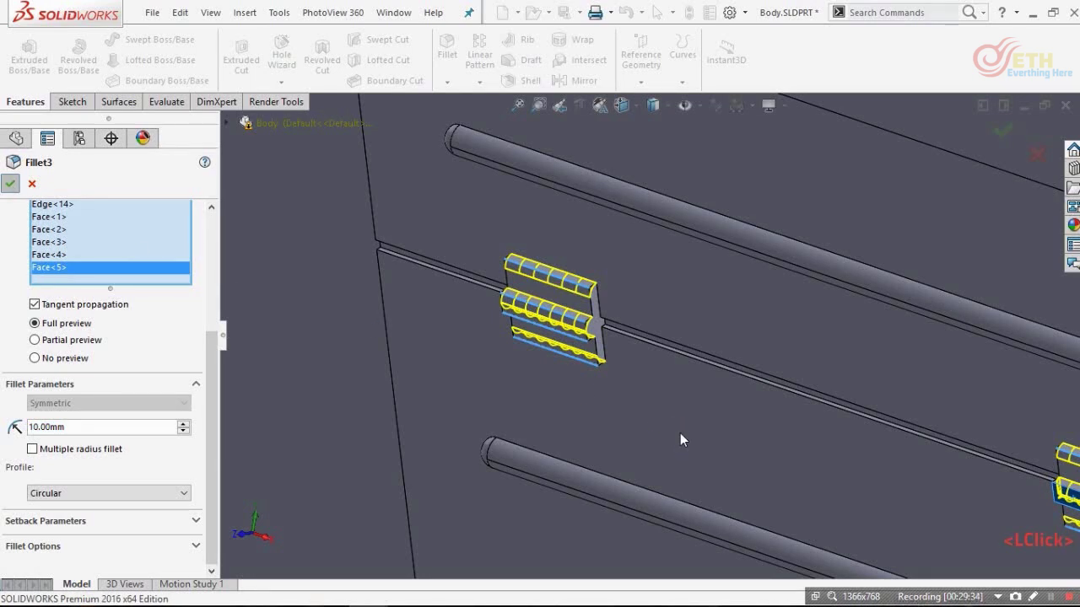
key("Return")
scroll(706, 401, "up", 3)
scroll(897, 374, "up", 3)
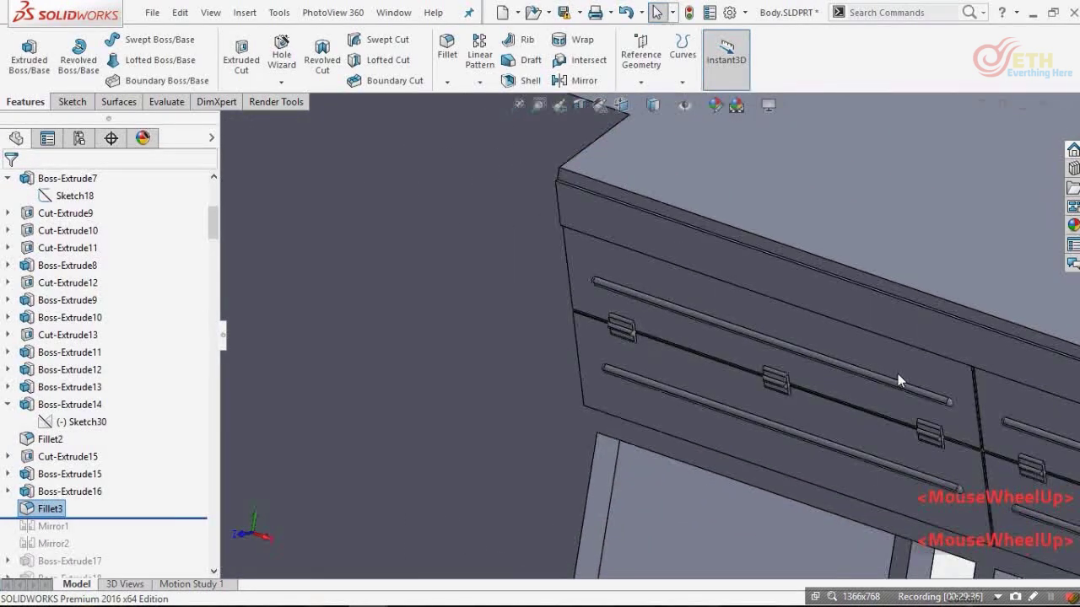
scroll(899, 379, "up", 4)
middle_click(718, 379)
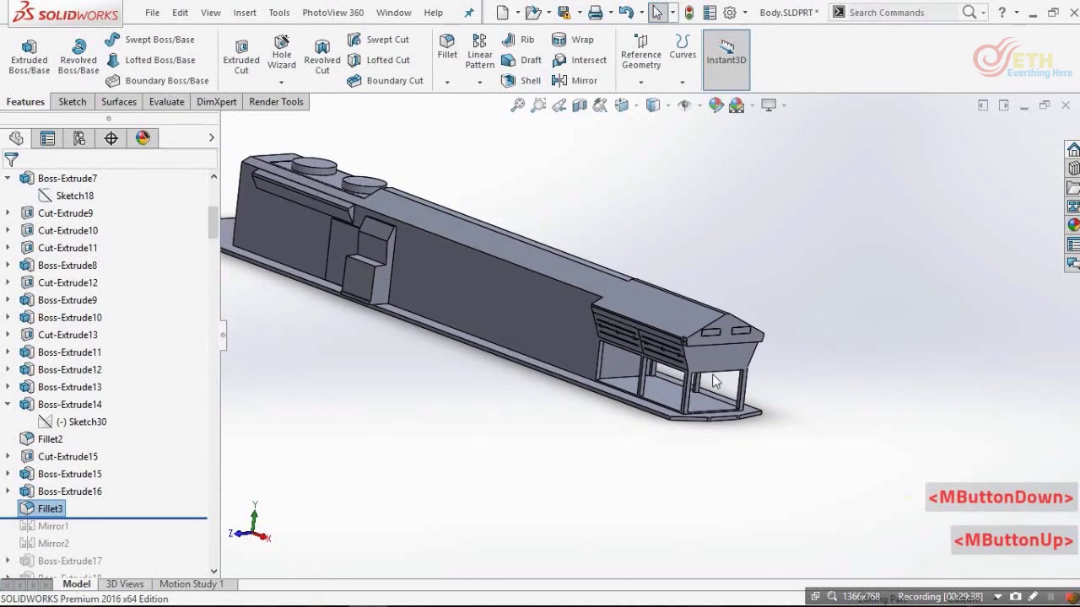
- Examine which features form the side panel's upper strip, long bars, groove and hinge-like blocks
scroll(641, 350, "down", 5)
scroll(615, 335, "down", 3)
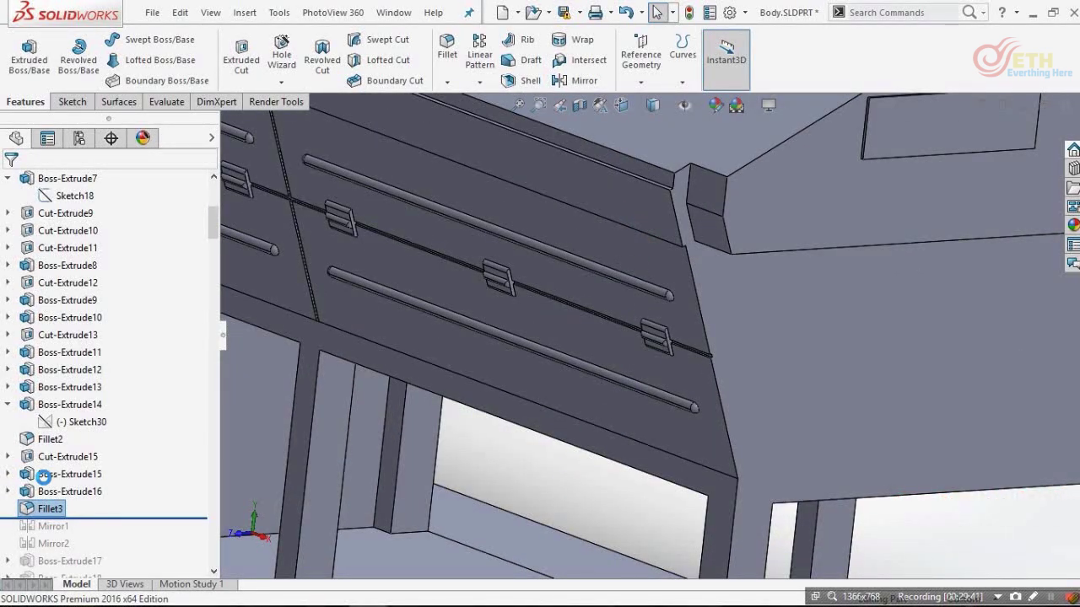
left_click(46, 477)
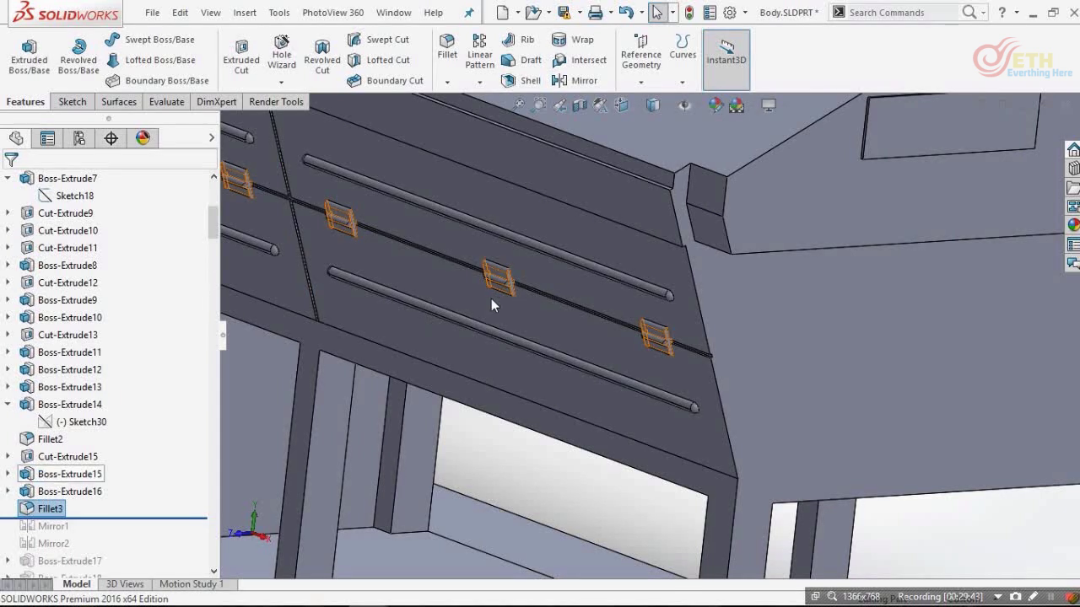
left_click(568, 499)
left_click(624, 210)
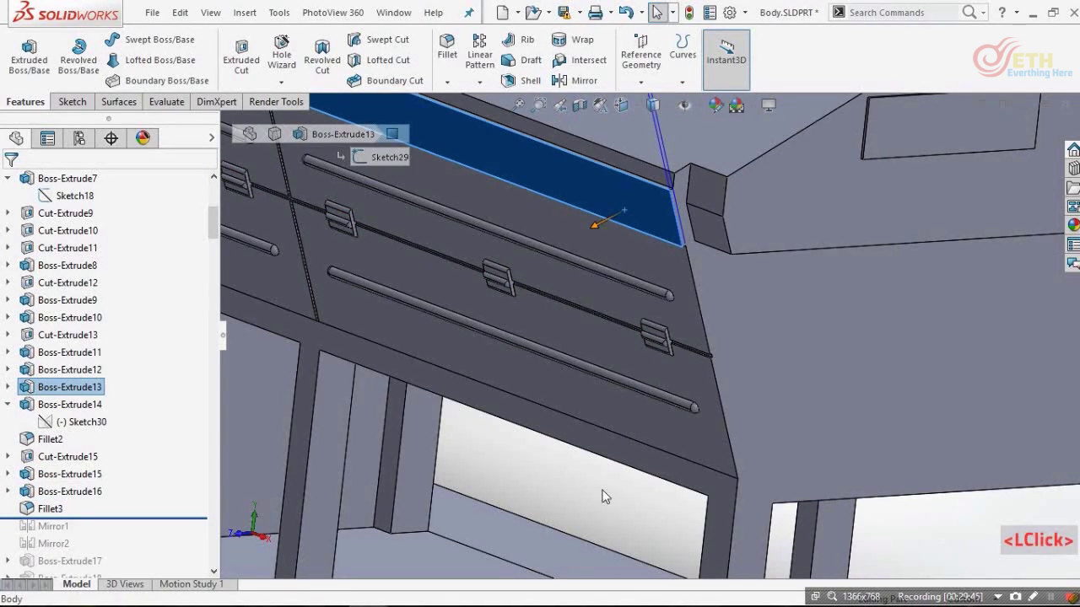
left_click(660, 297)
left_click(649, 291)
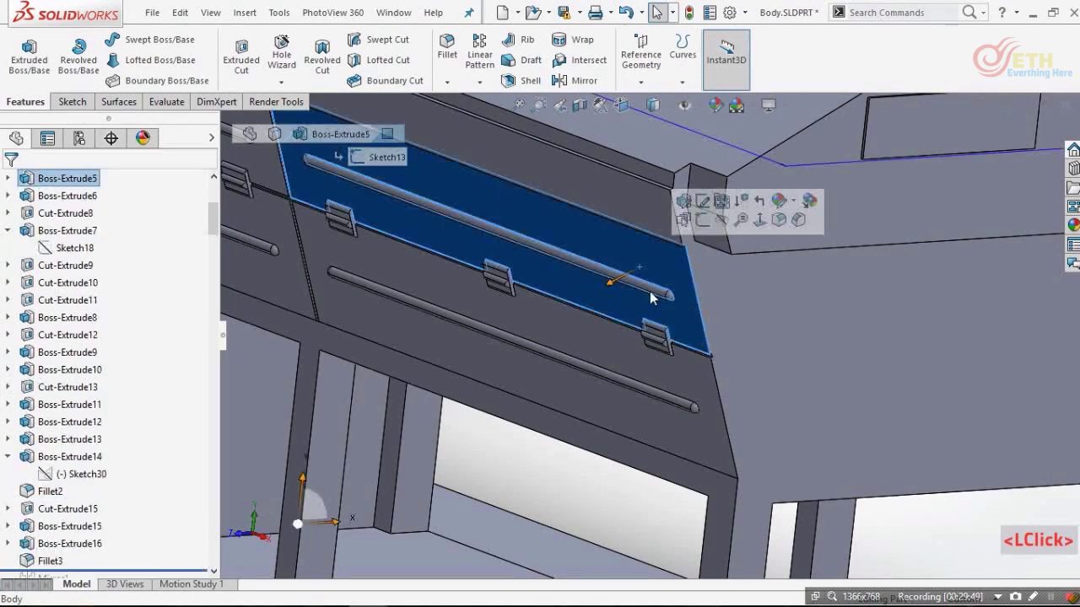
left_click(705, 380)
left_click(656, 346)
left_click(589, 499)
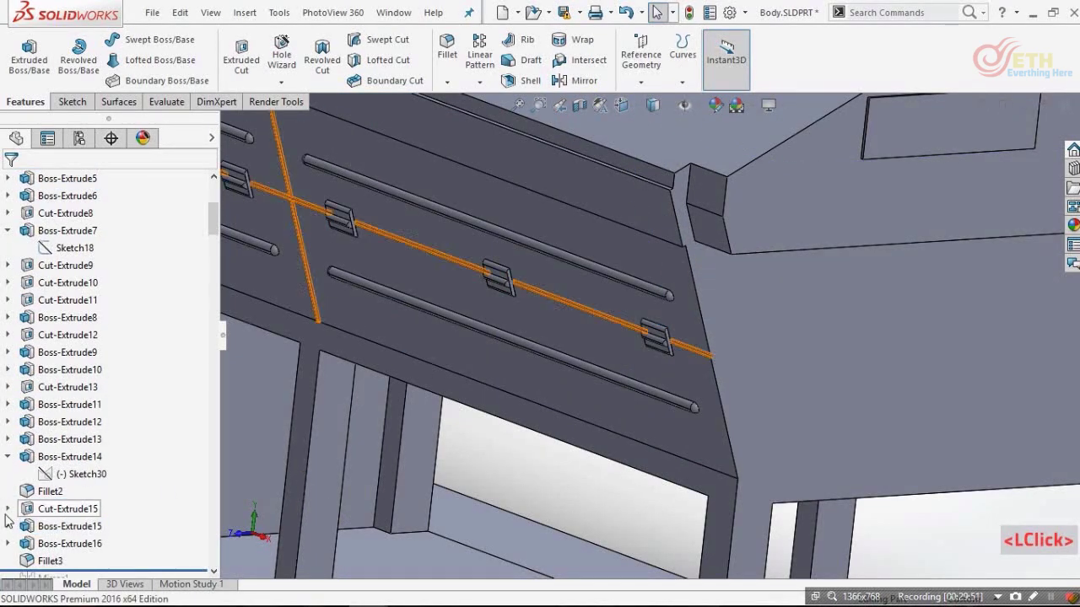
- Set up a feature mirror with the Front Plane as the mirror plane
scroll(7, 521, "down", 2)
scroll(825, 359, "up", 5)
scroll(818, 361, "down", 5)
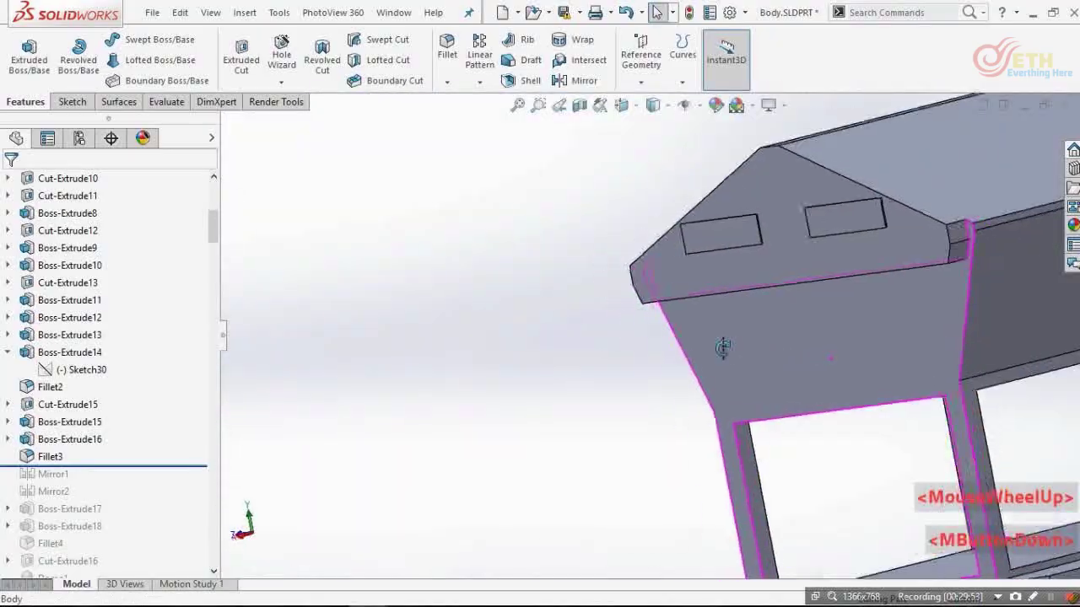
scroll(810, 362, "up", 2)
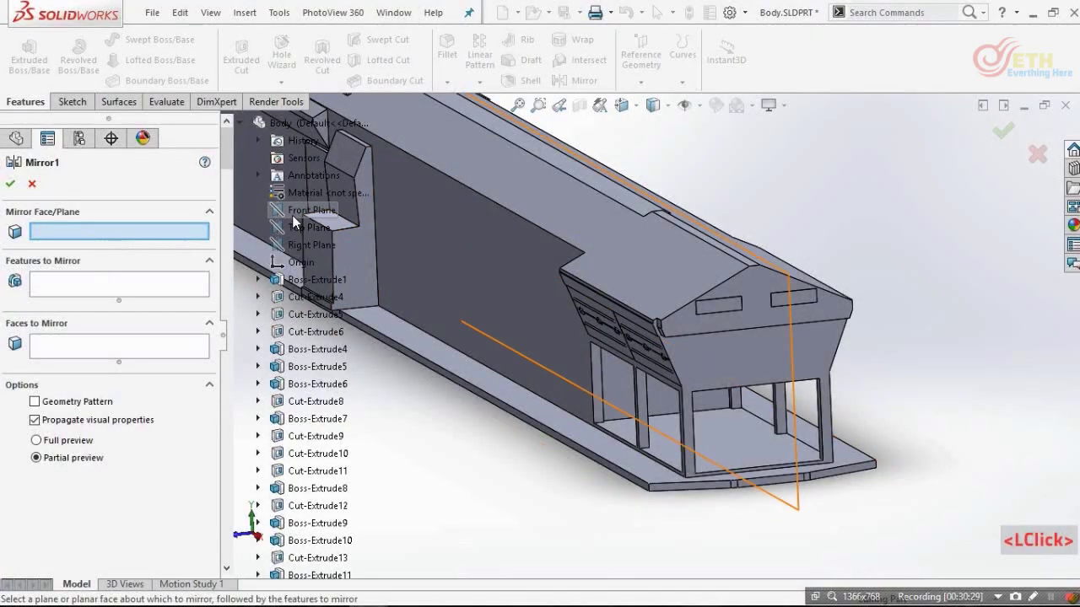
left_click(295, 214)
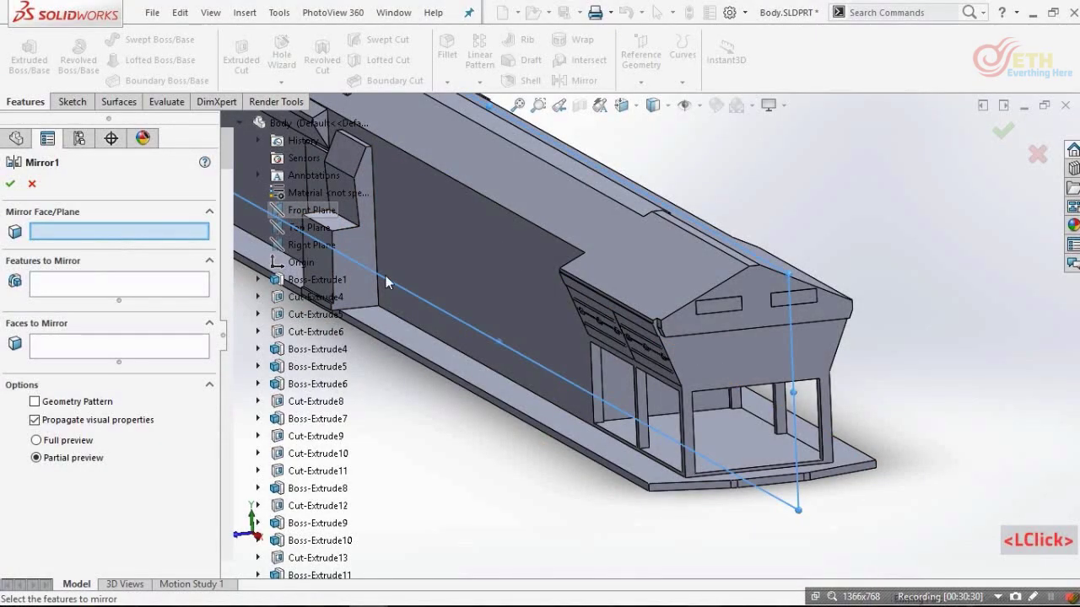
- Add the strip above the side panels, Boss-Extrude13, to the features to mirror
scroll(680, 345, "down", 3)
scroll(638, 365, "down", 4)
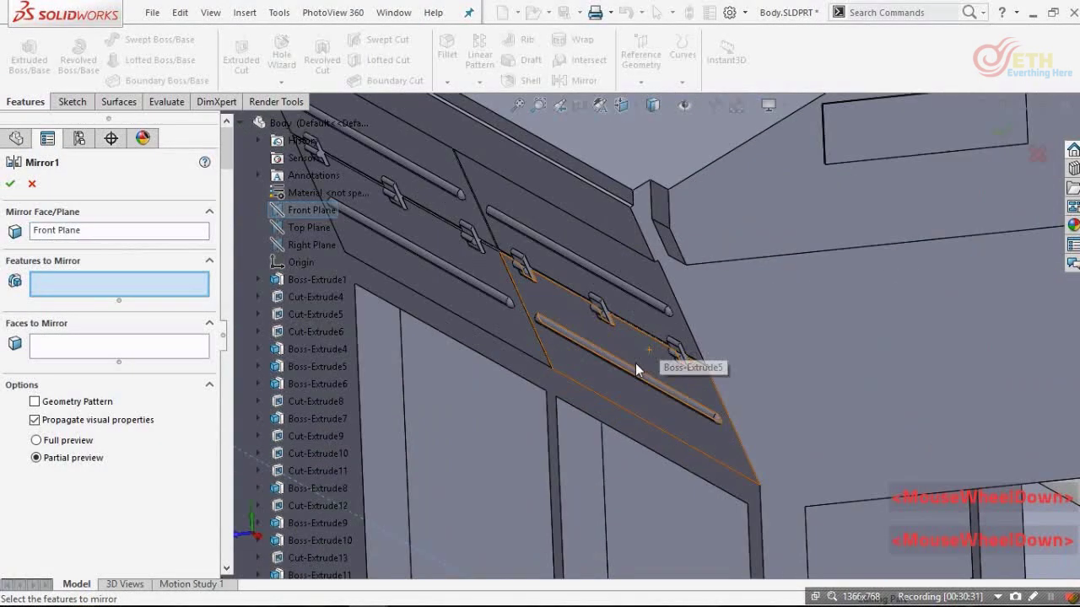
scroll(658, 318, "down", 6)
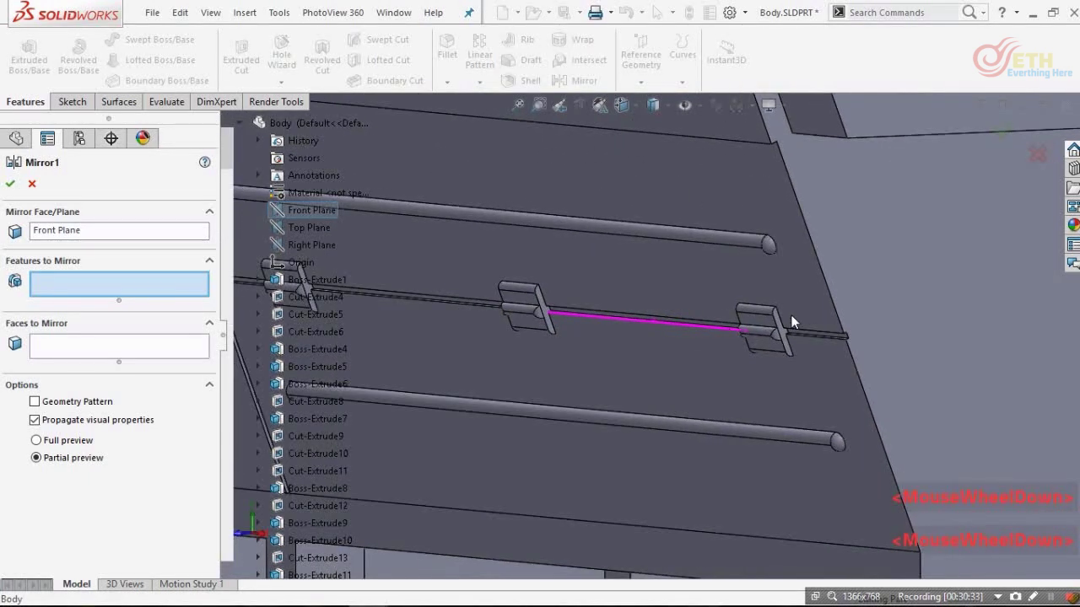
scroll(667, 329, "up", 2)
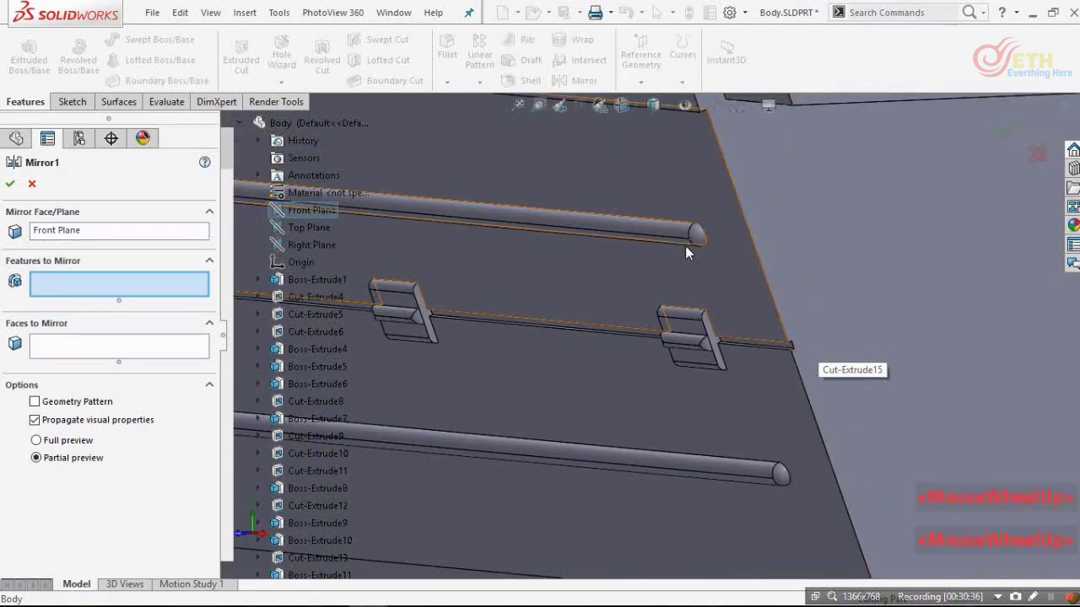
scroll(641, 221, "up", 3)
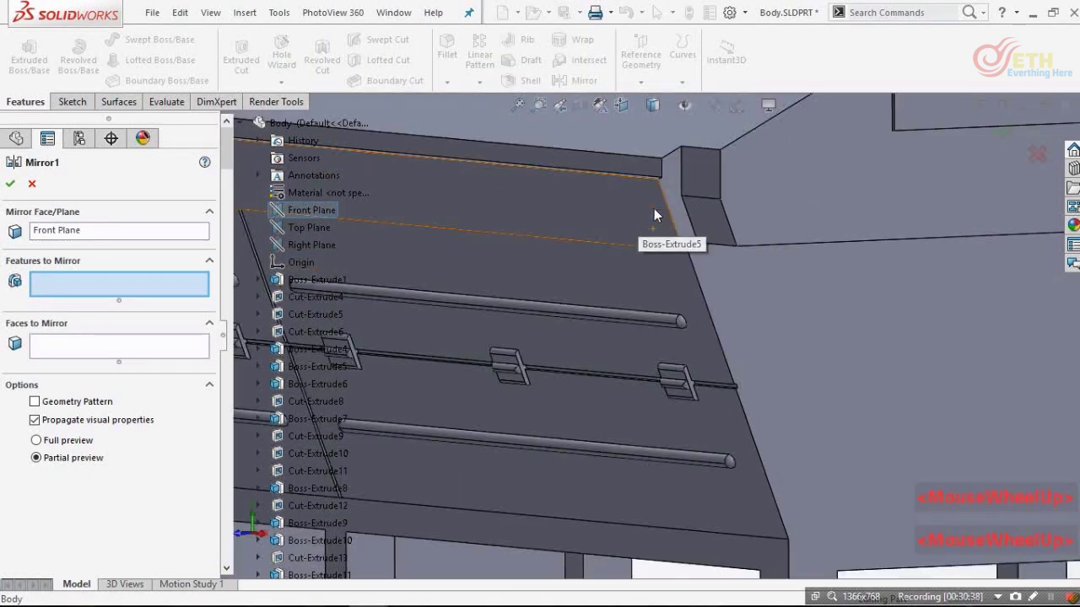
left_click(644, 208)
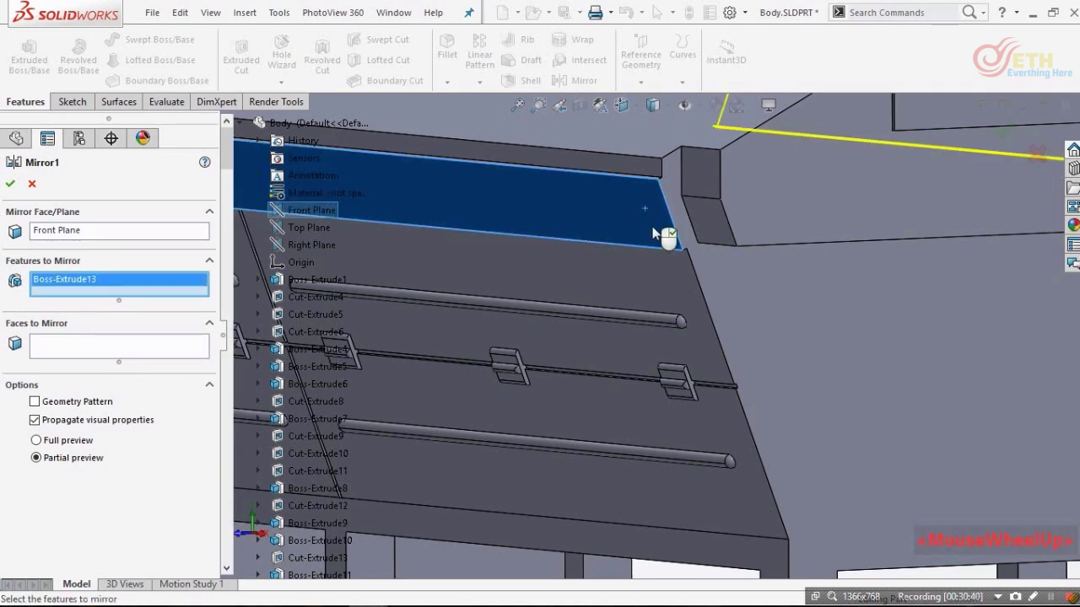
- Add the side panels' long raised bars, Boss-Extrude14, to the features to mirror
scroll(667, 312, "up", 1)
scroll(646, 320, "down", 1)
scroll(721, 396, "down", 3)
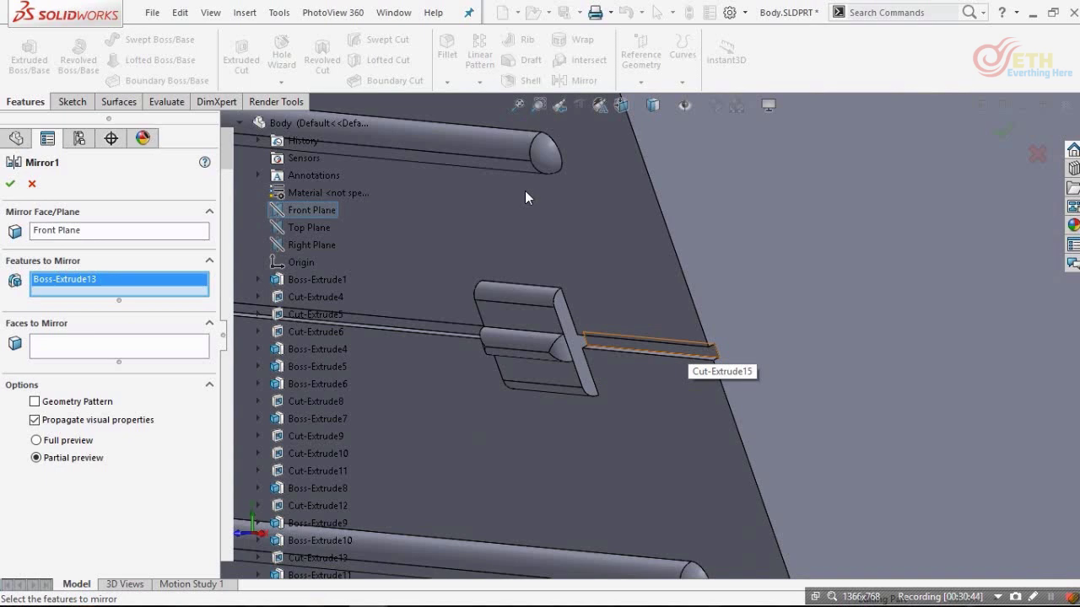
scroll(549, 169, "up", 2)
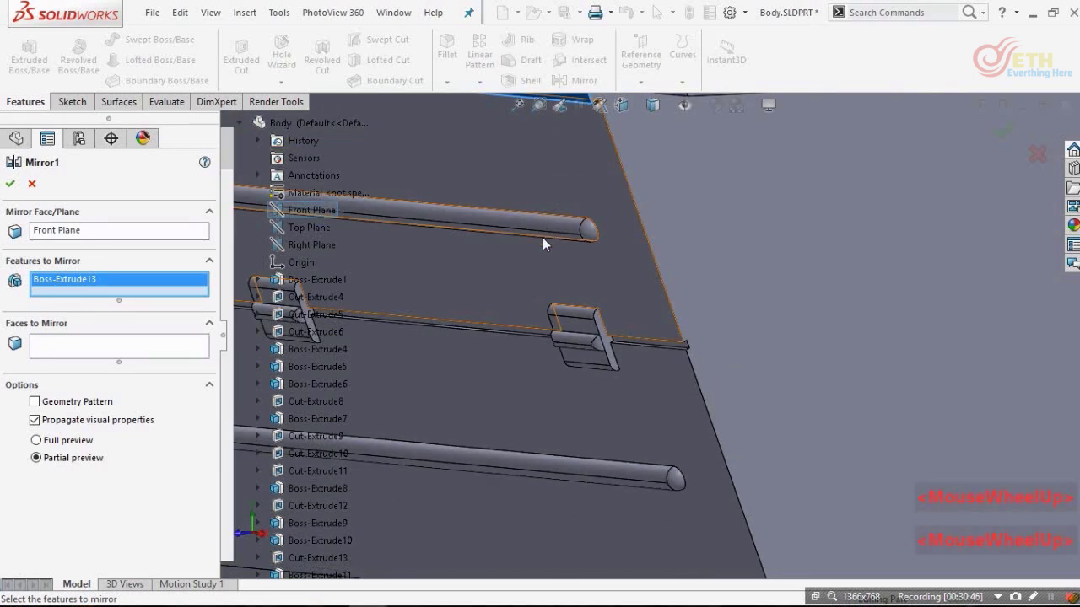
scroll(550, 357, "up", 1)
scroll(550, 357, "up", 2)
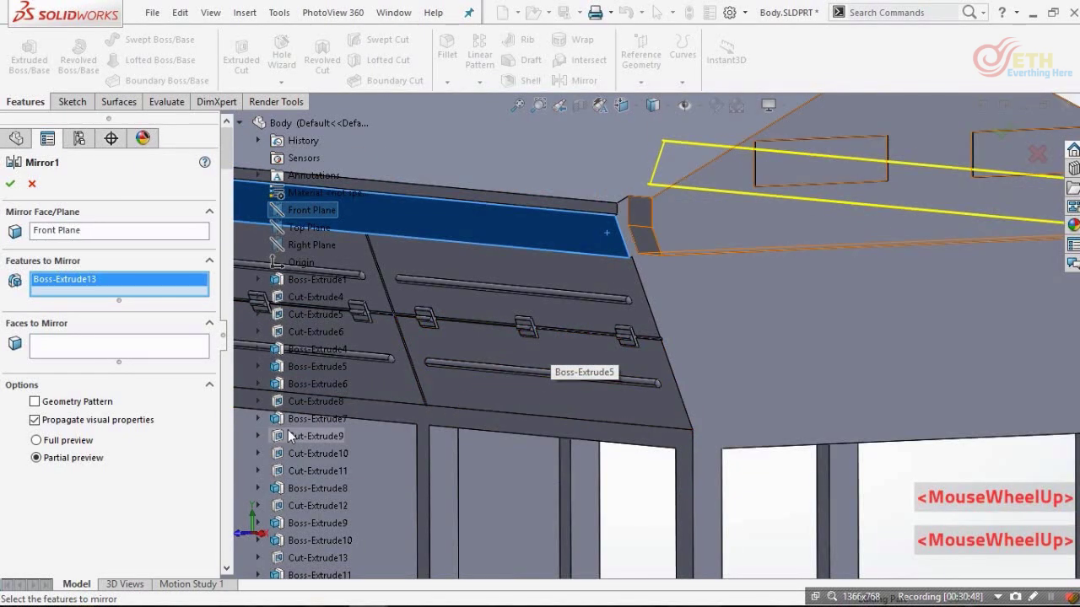
scroll(302, 447, "down", 2)
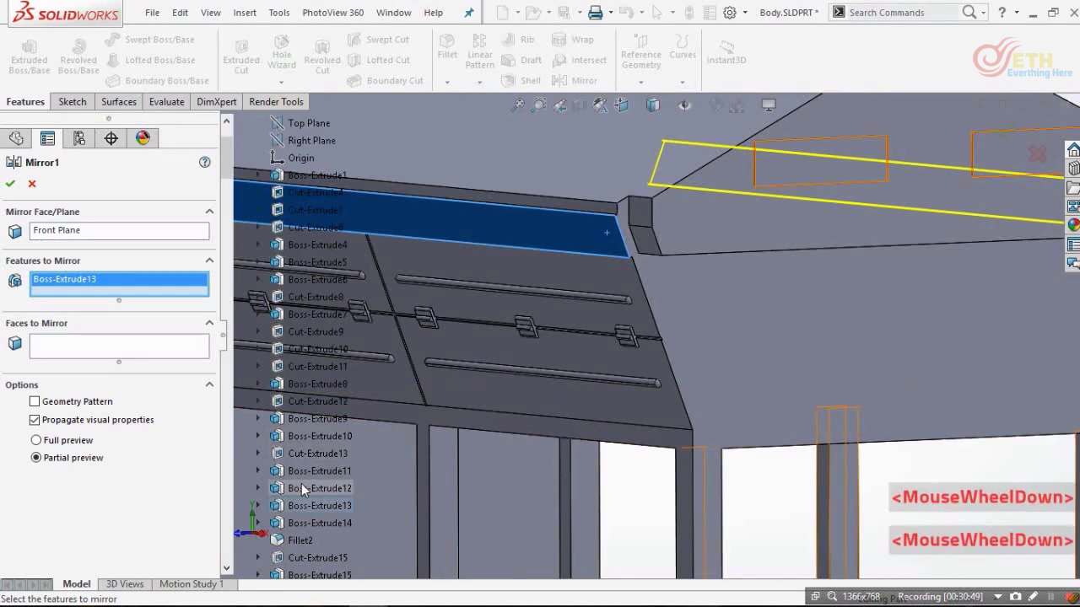
left_click(304, 523)
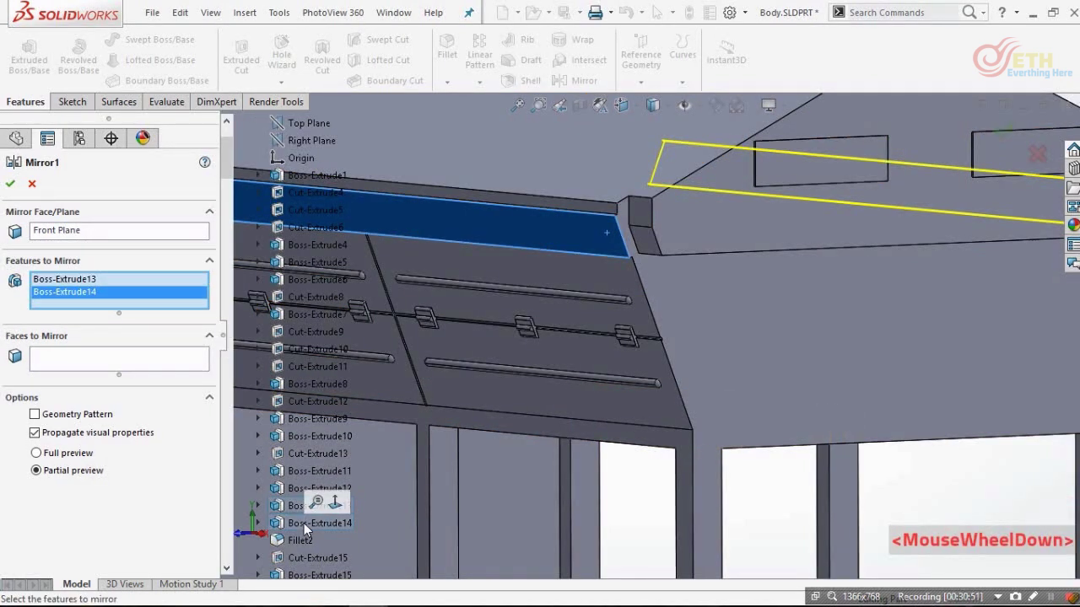
- Switch the mirror to full preview and check the copies of the strip and bars on the opposite side
scroll(758, 358, "up", 4)
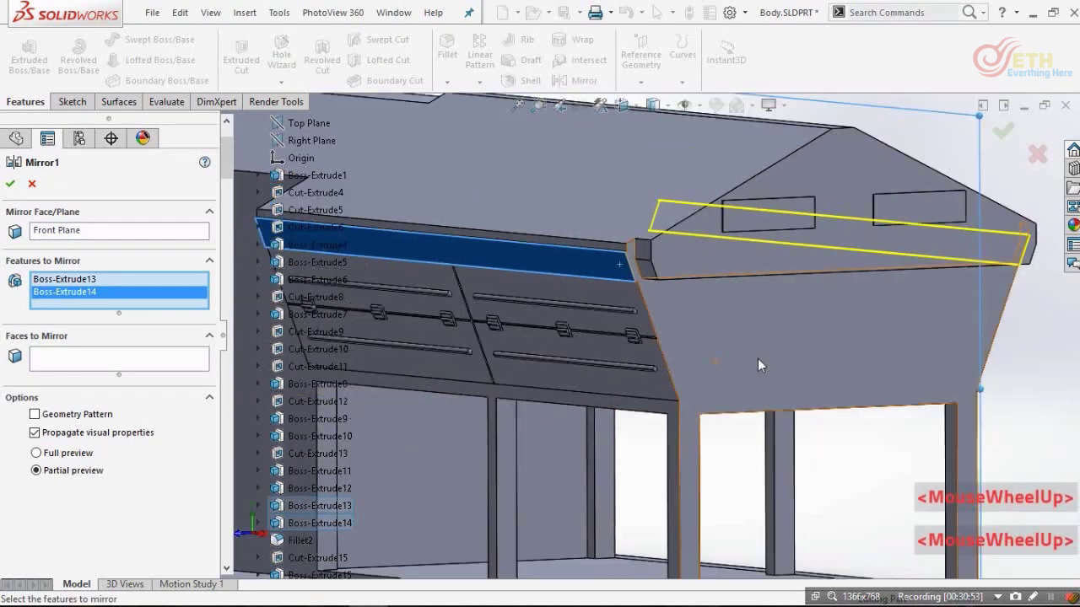
middle_click_drag(735, 350, 676, 349)
scroll(666, 354, "down", 2)
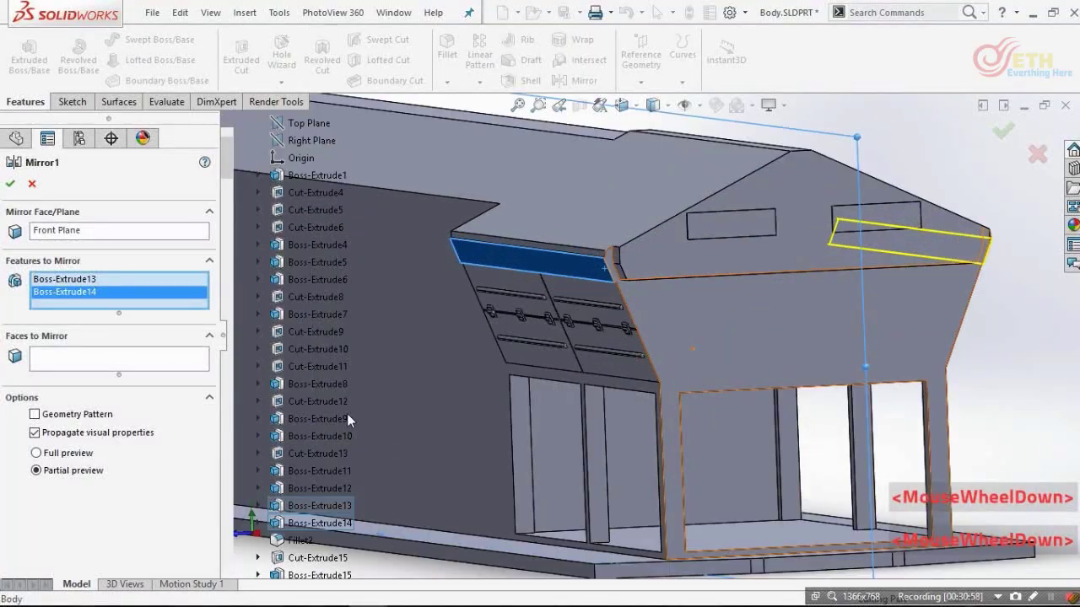
scroll(348, 416, "down", 2)
left_click(55, 455)
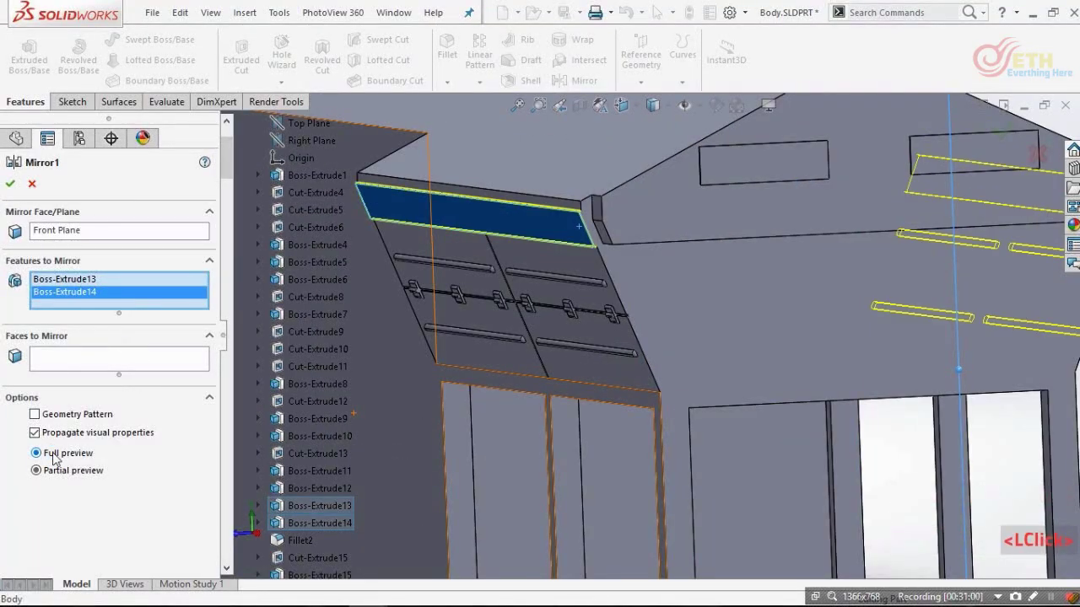
scroll(849, 313, "up", 2)
middle_click_drag(848, 313, 844, 311)
scroll(611, 334, "down", 6)
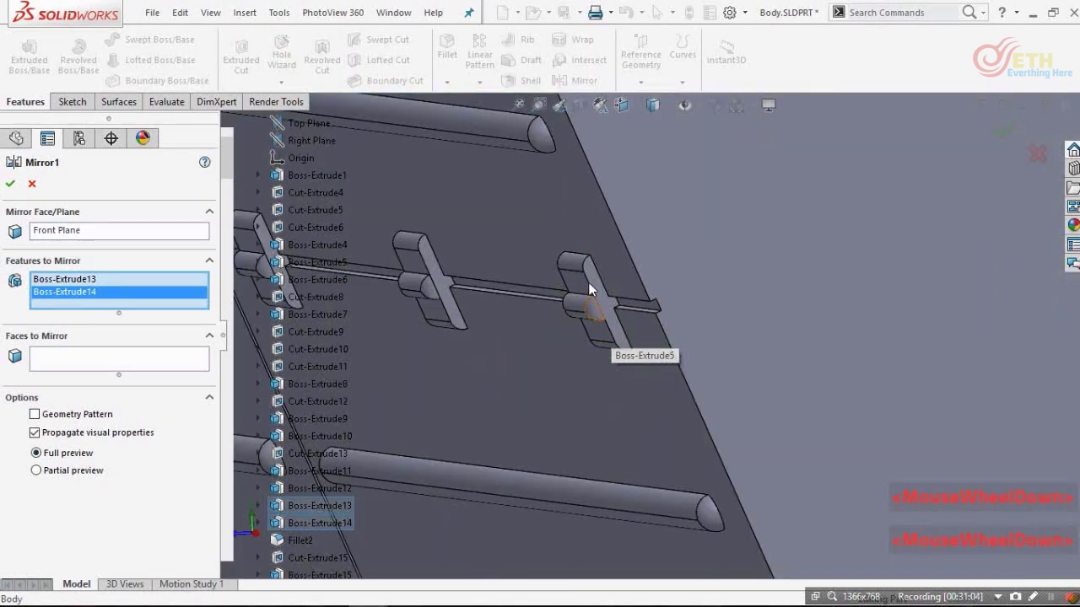
- Add the bars' fillet, Fillet2, and the groove between the panels, Cut-Extrude15, to the features to mirror, and create the mirror
scroll(582, 265, "down", 2)
scroll(577, 222, "up", 2)
scroll(576, 207, "down", 4)
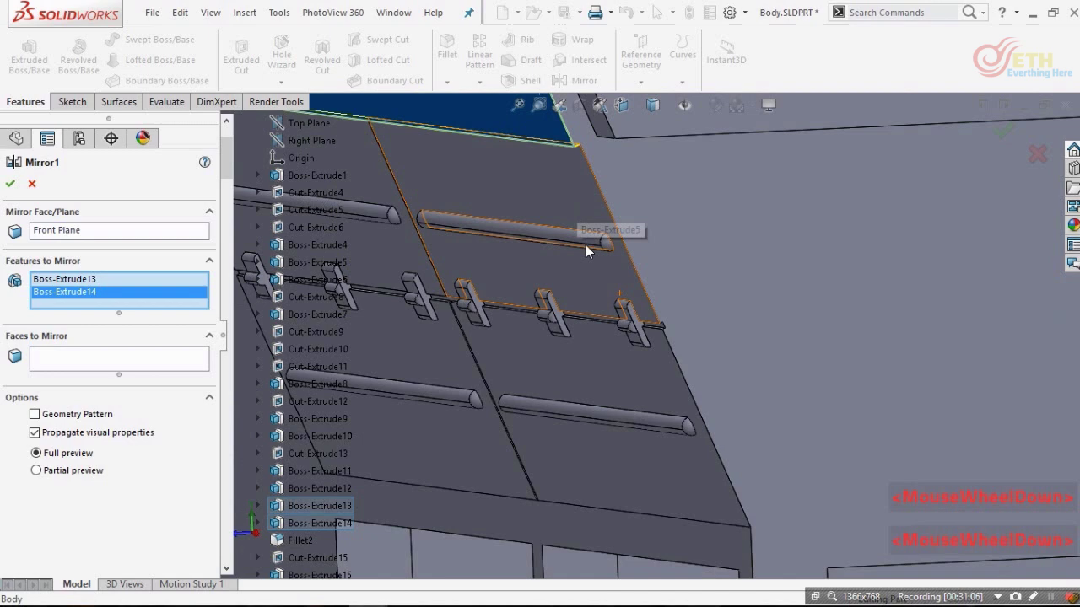
left_click(590, 256)
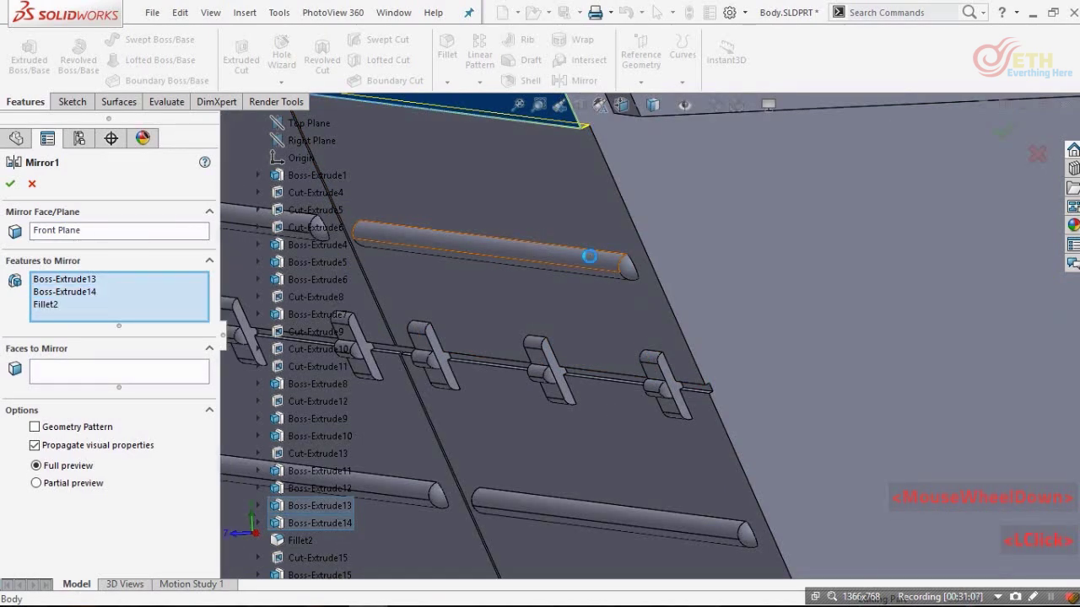
left_click(709, 397)
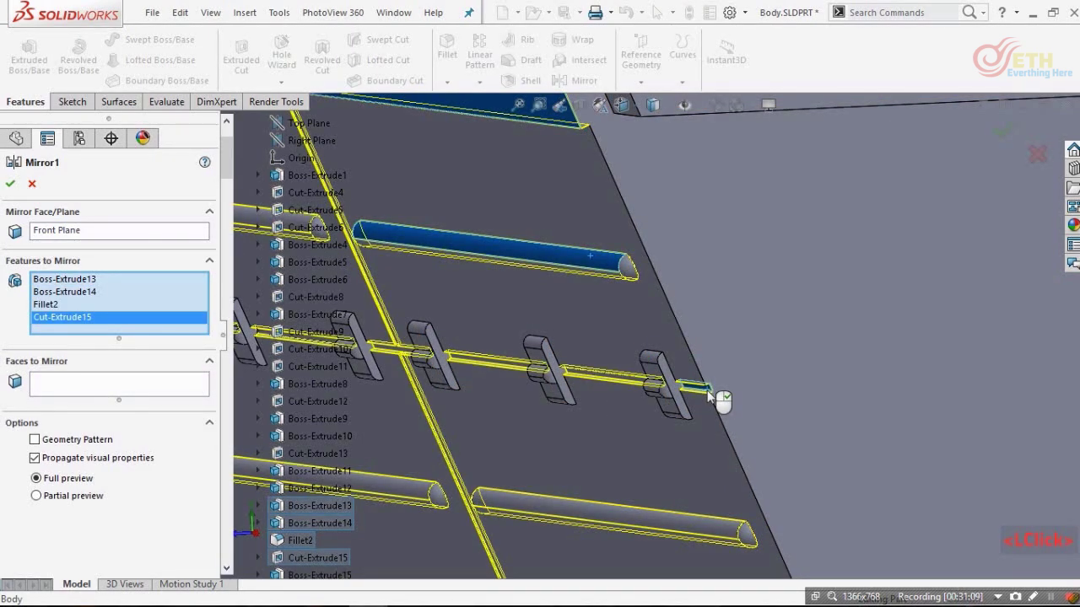
scroll(713, 398, "up", 5)
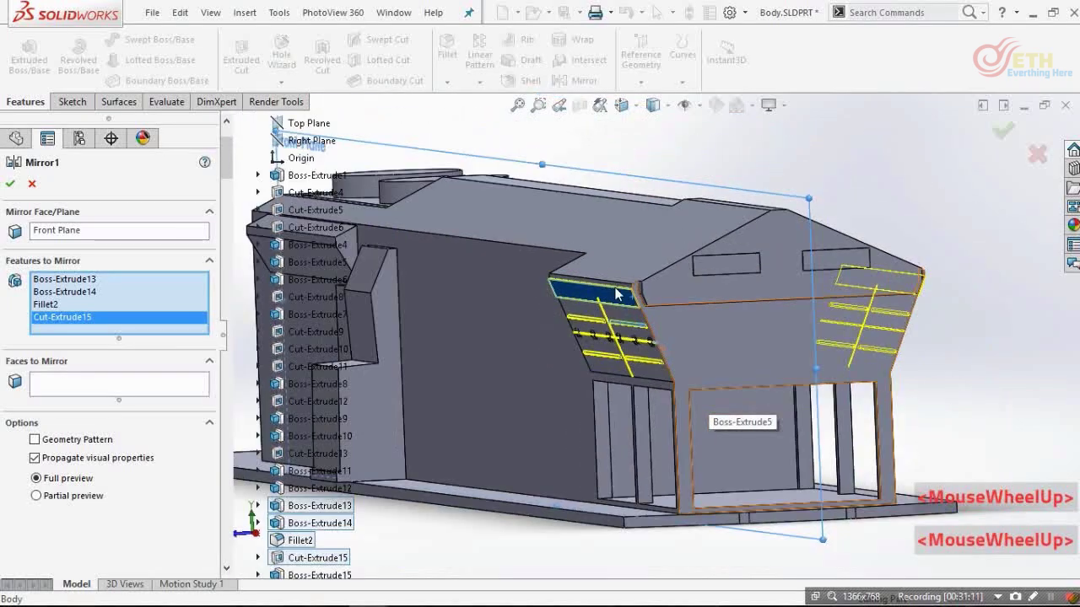
left_click(10, 183)
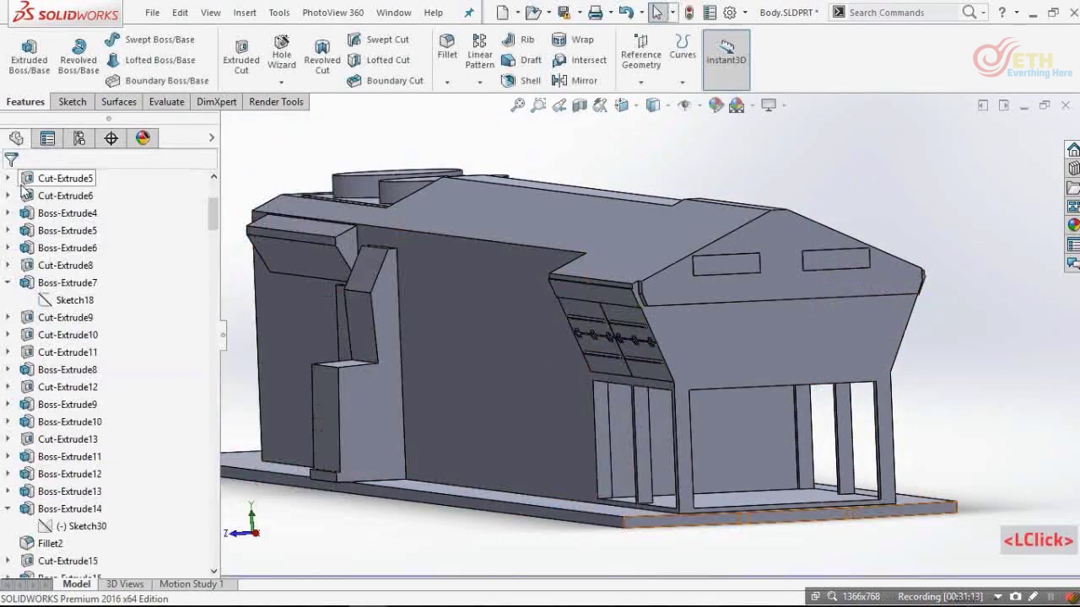
- Check the mirrored strip, bars and groove on the body's opposite side panels
scroll(746, 330, "down", 3)
middle_click_drag(746, 330, 594, 325)
scroll(851, 334, "up", 4)
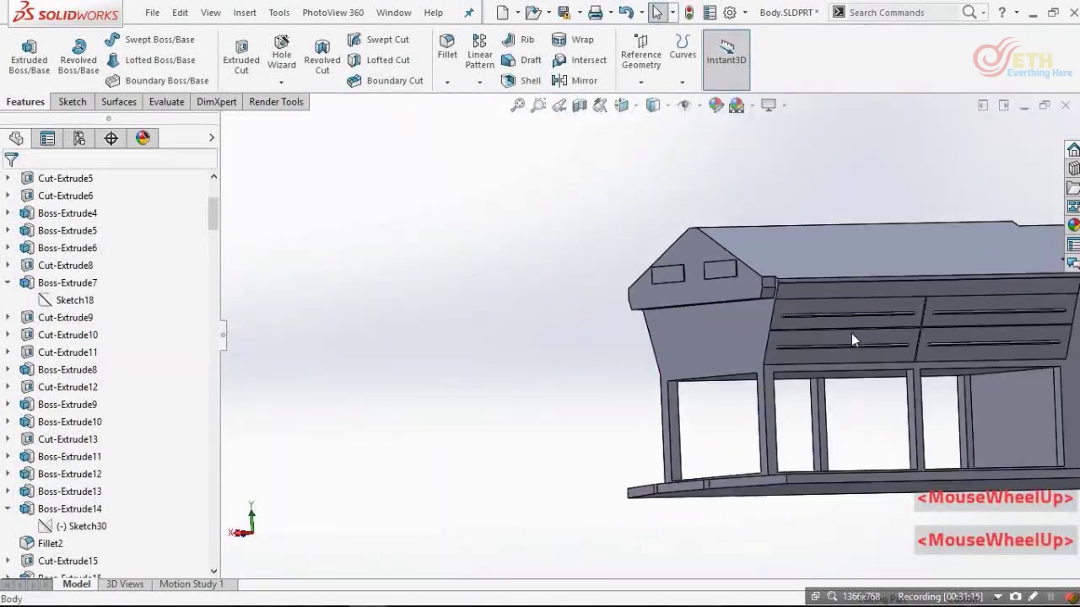
scroll(851, 333, "down", 2)
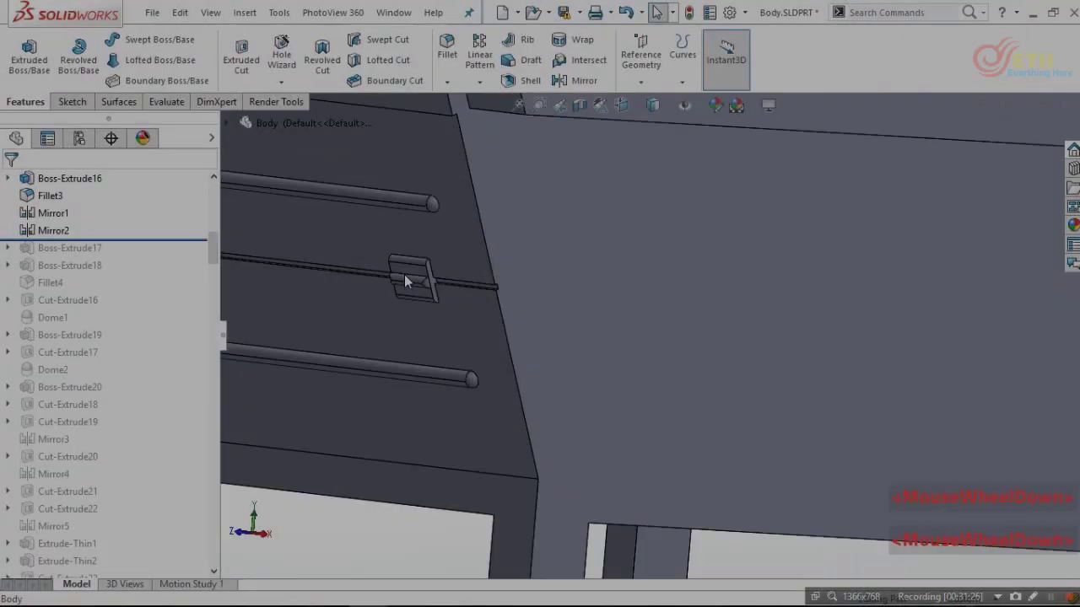
- Examine which parts of the hinge-like blocks come from Boss-Extrude15, Boss-Extrude16 and Fillet3
scroll(582, 291, "up", 3)
scroll(591, 299, "down", 3)
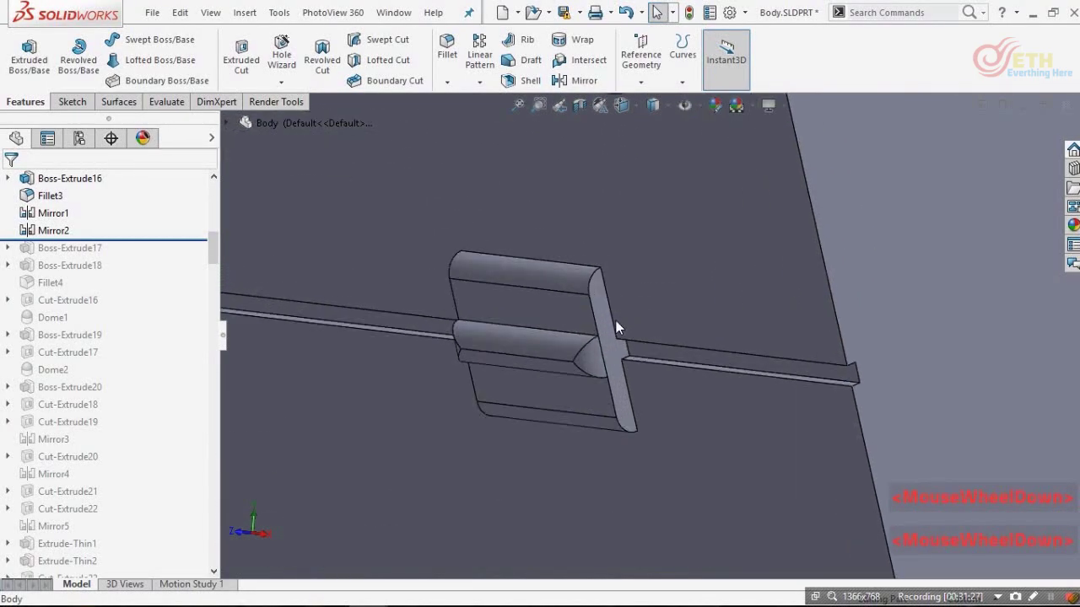
left_click(616, 325)
left_click(579, 372)
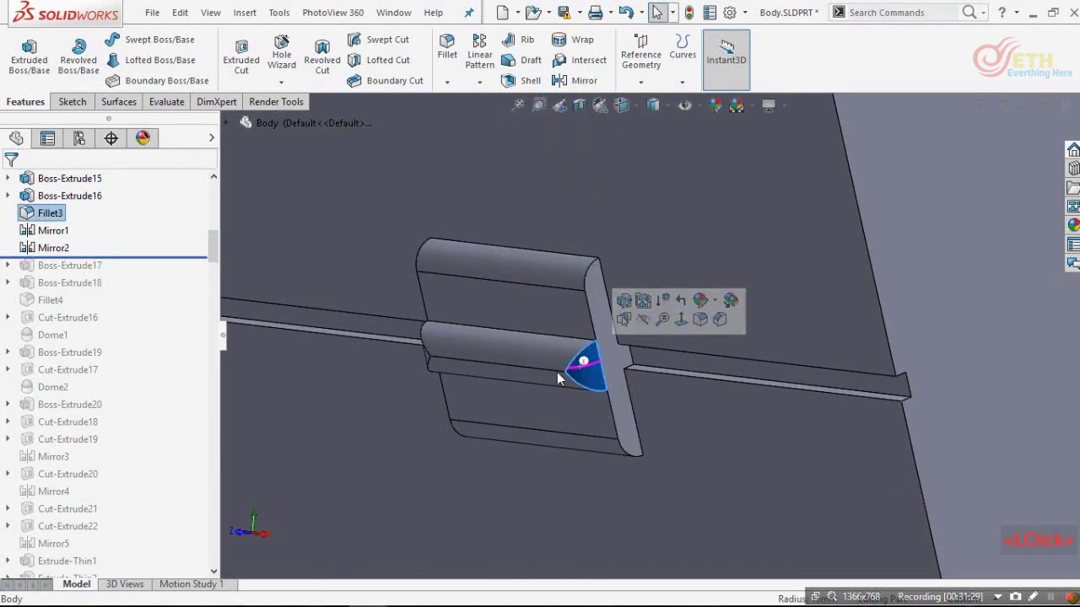
left_click(69, 195)
scroll(426, 333, "up", 5)
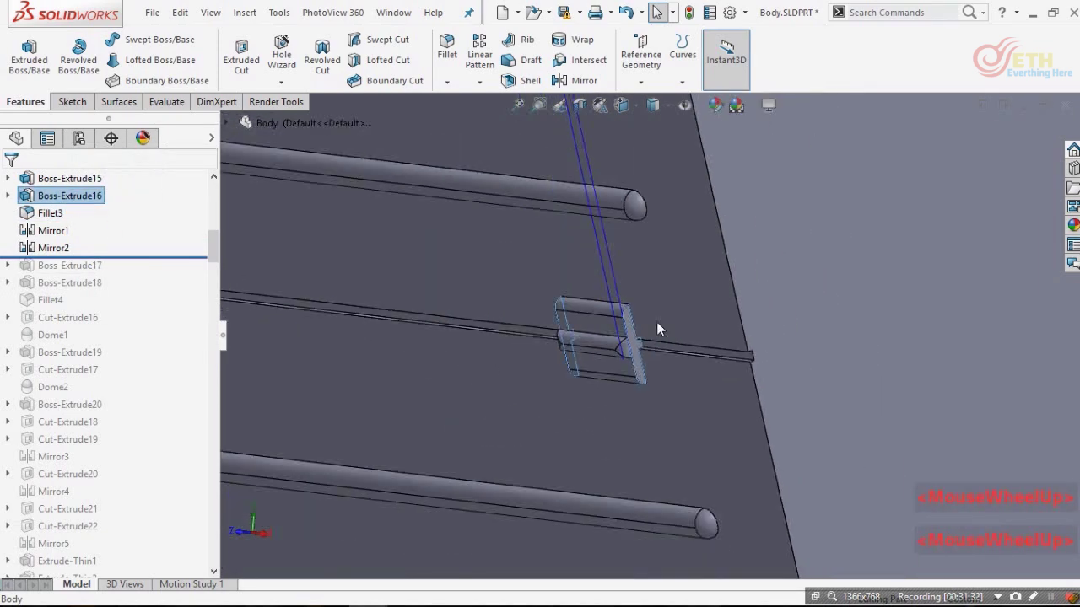
scroll(546, 337, "down", 4)
left_click(69, 179)
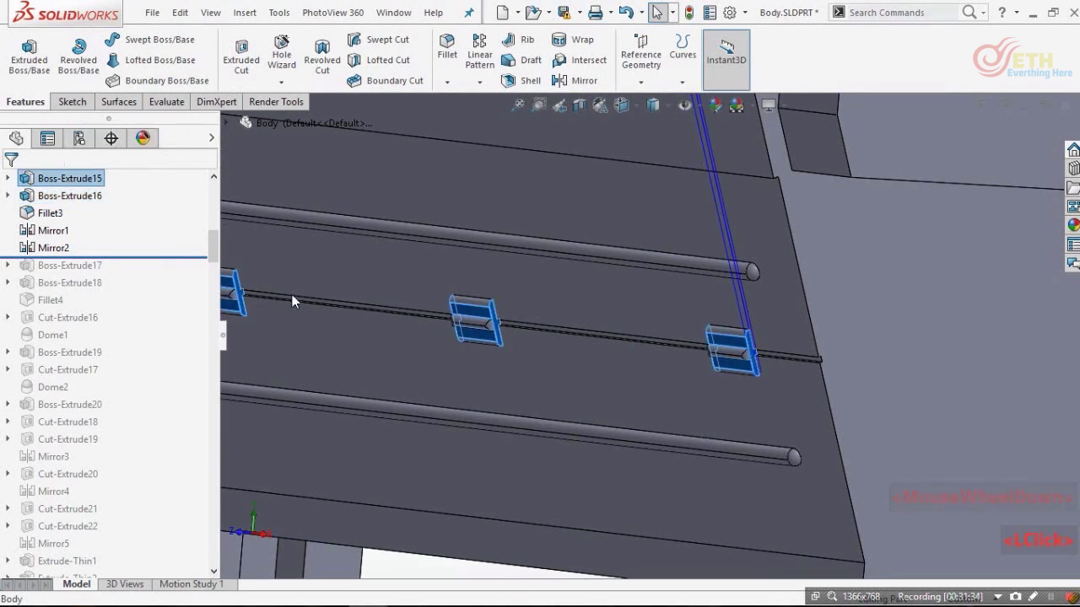
scroll(229, 287, "down", 4)
left_click(80, 197)
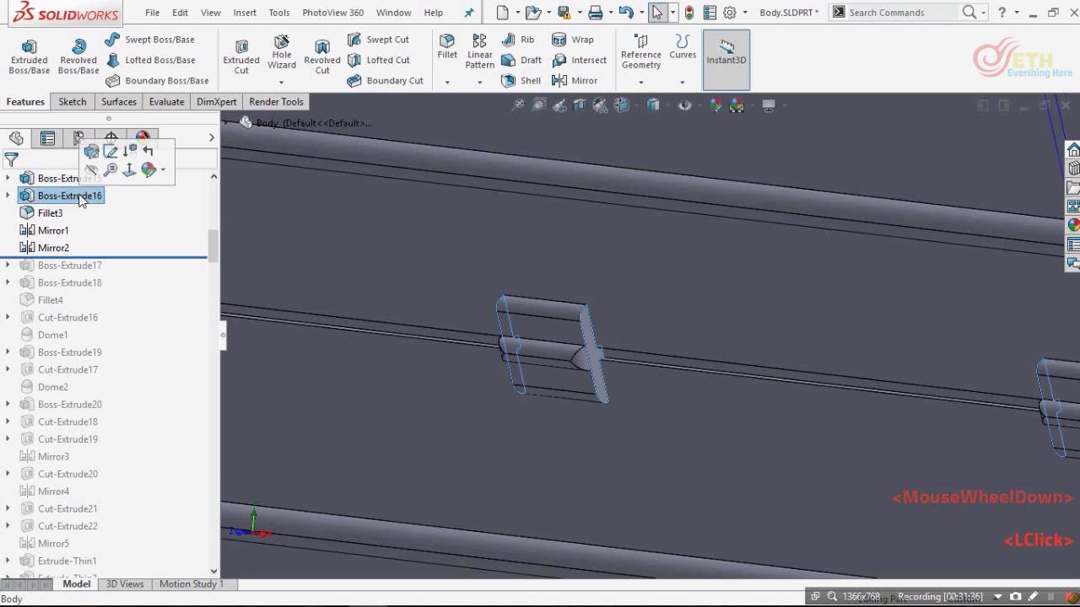
left_click(50, 216)
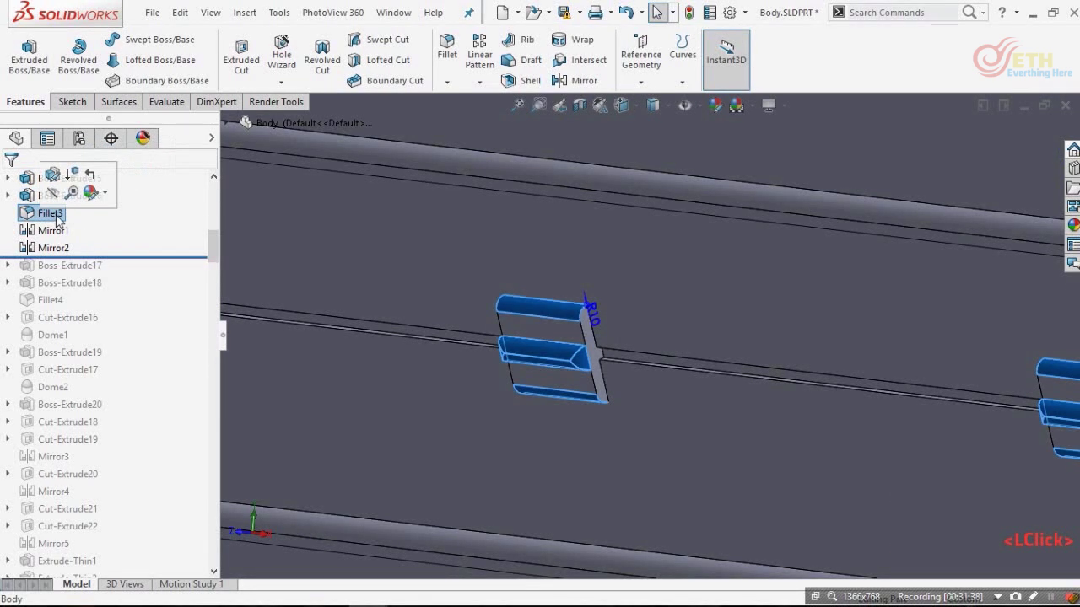
- Inspect the rounded ends of a hinge-like block's middle barrel up close and compare them with Boss-Extrude16
scroll(561, 389, "down", 3)
left_click(591, 329)
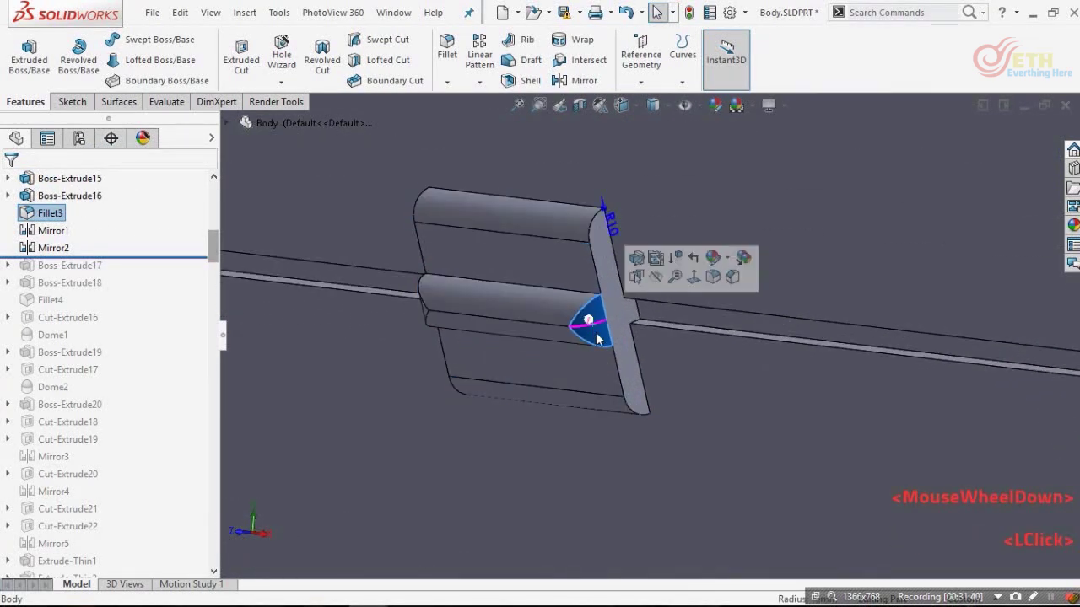
left_click(596, 353)
left_click(588, 327)
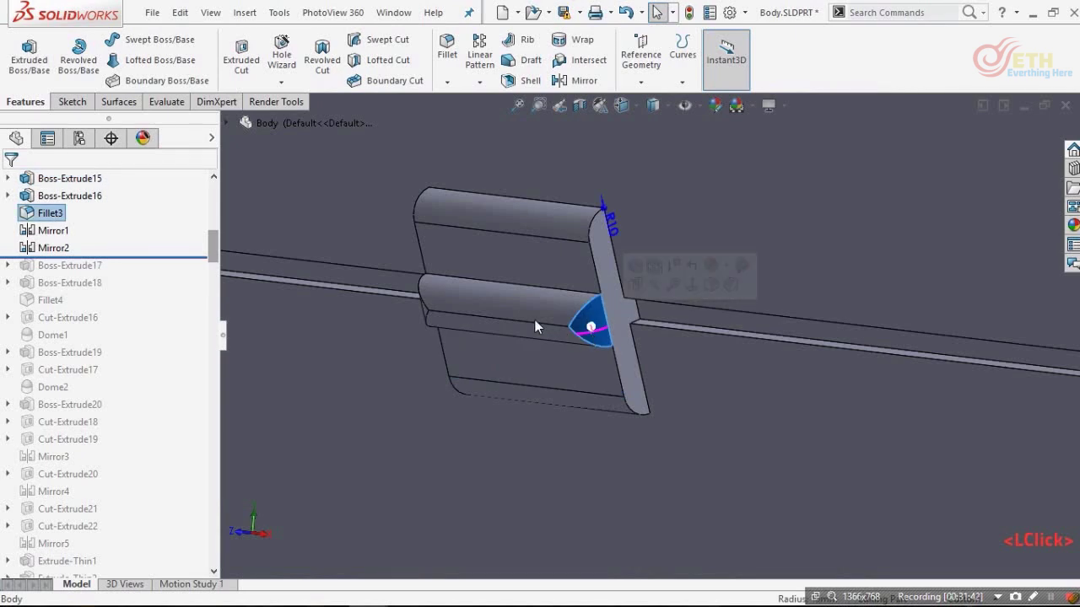
middle_click_drag(536, 320, 586, 363)
scroll(586, 350, "down", 2)
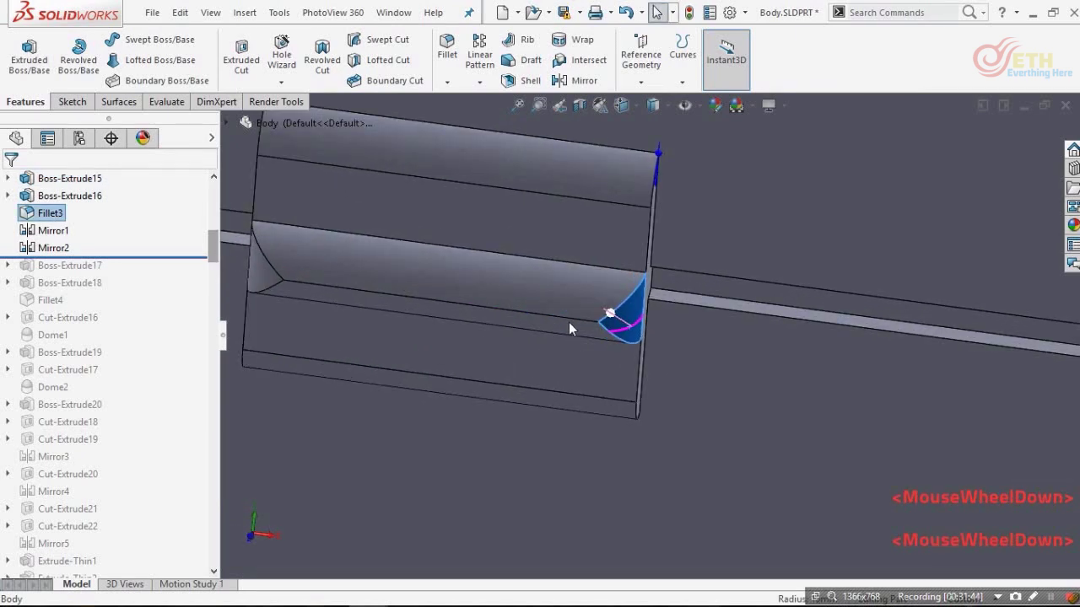
left_click(538, 289)
left_click(77, 202)
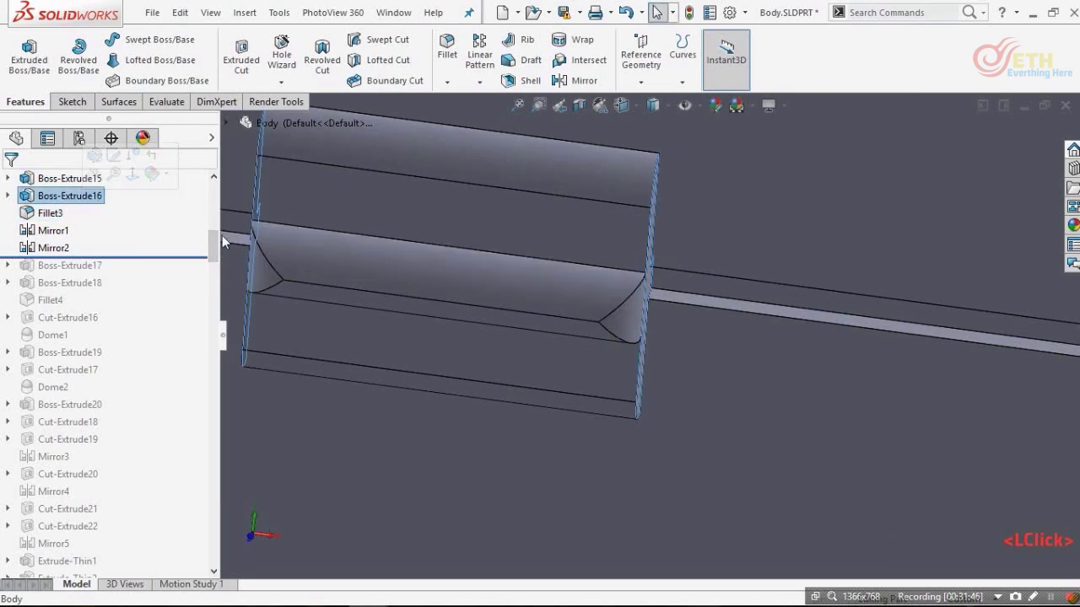
scroll(683, 382, "up", 5)
scroll(707, 383, "up", 3)
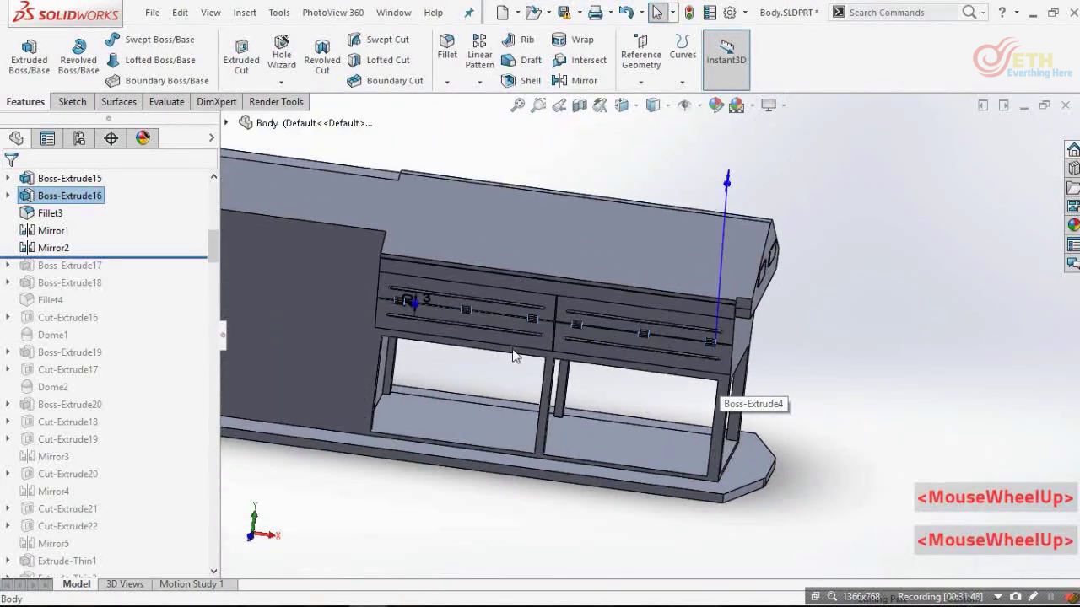
- Review the body's feature history up to Mirror2 and examine the whole model from the end and from above
left_click(227, 125)
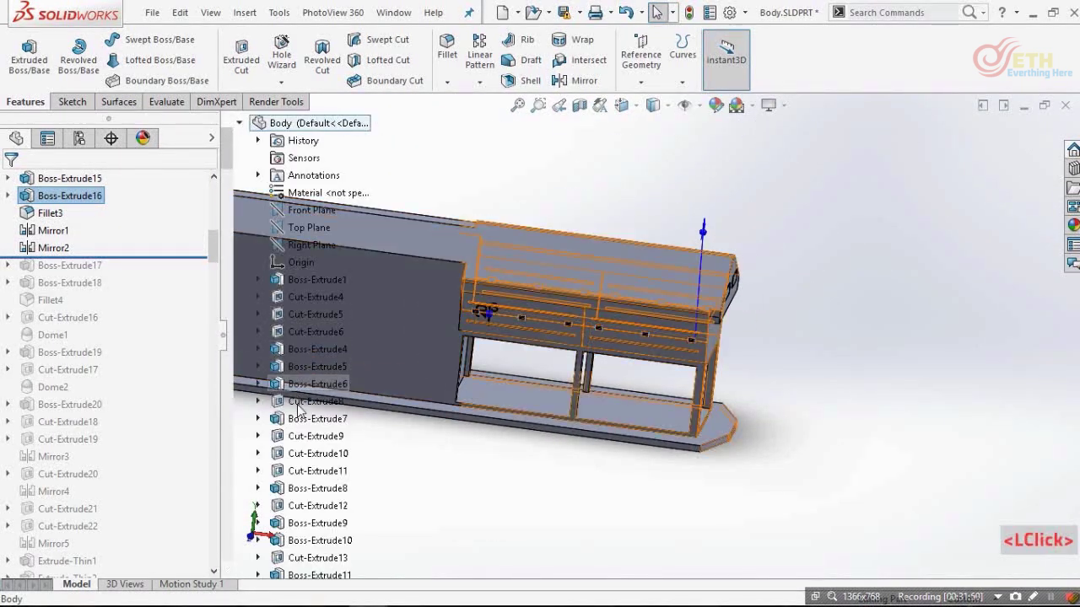
scroll(308, 511, "down", 2)
scroll(308, 512, "down", 2)
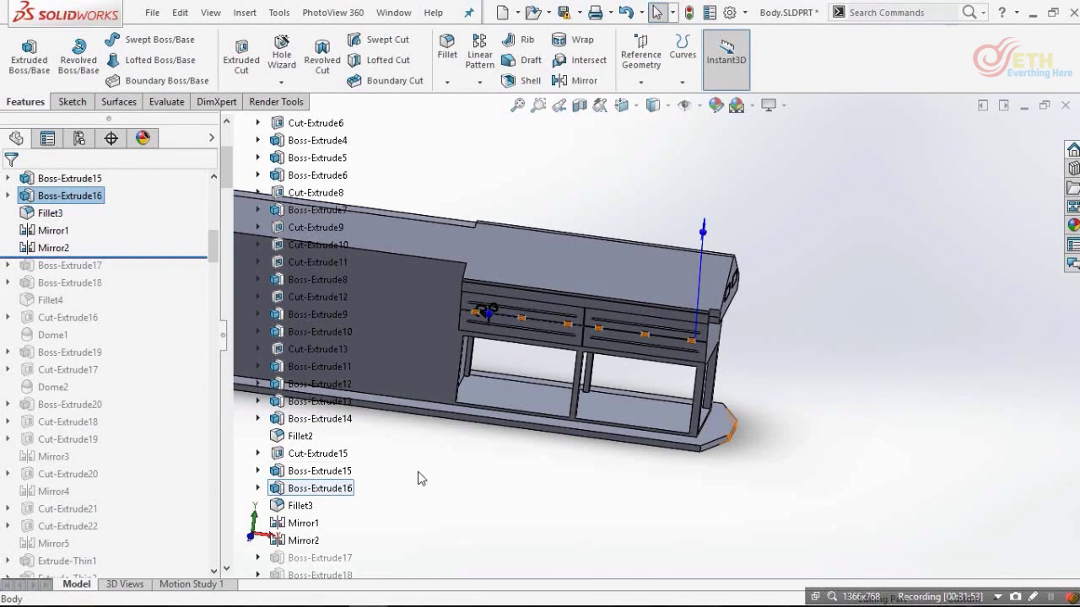
left_click(473, 528)
scroll(474, 528, "up", 1)
middle_click_drag(599, 389, 322, 222)
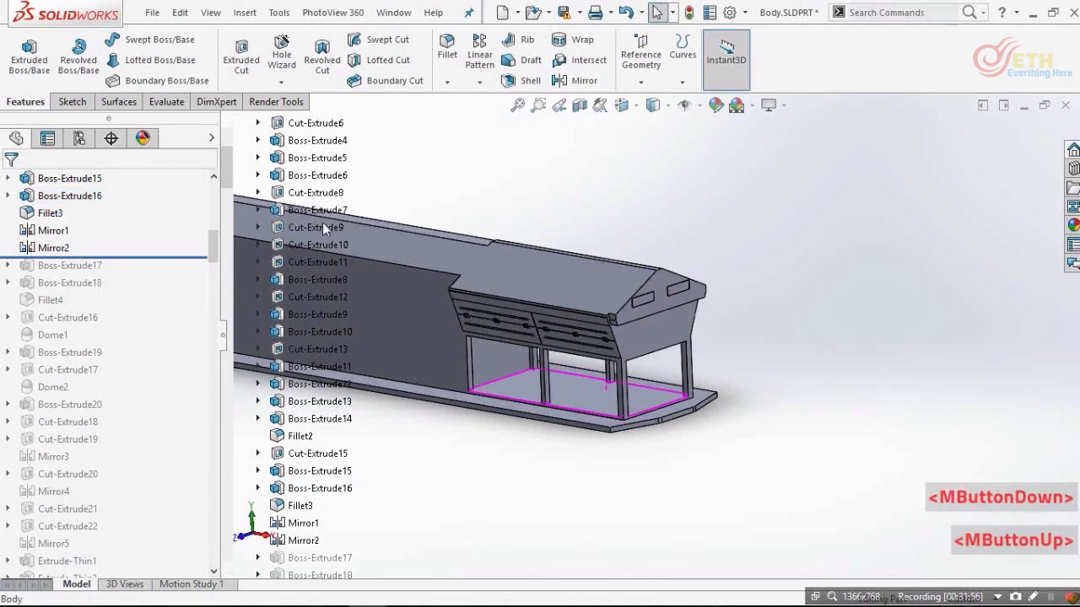
scroll(291, 213, "up", 3)
scroll(291, 213, "up", 3)
left_click(241, 124)
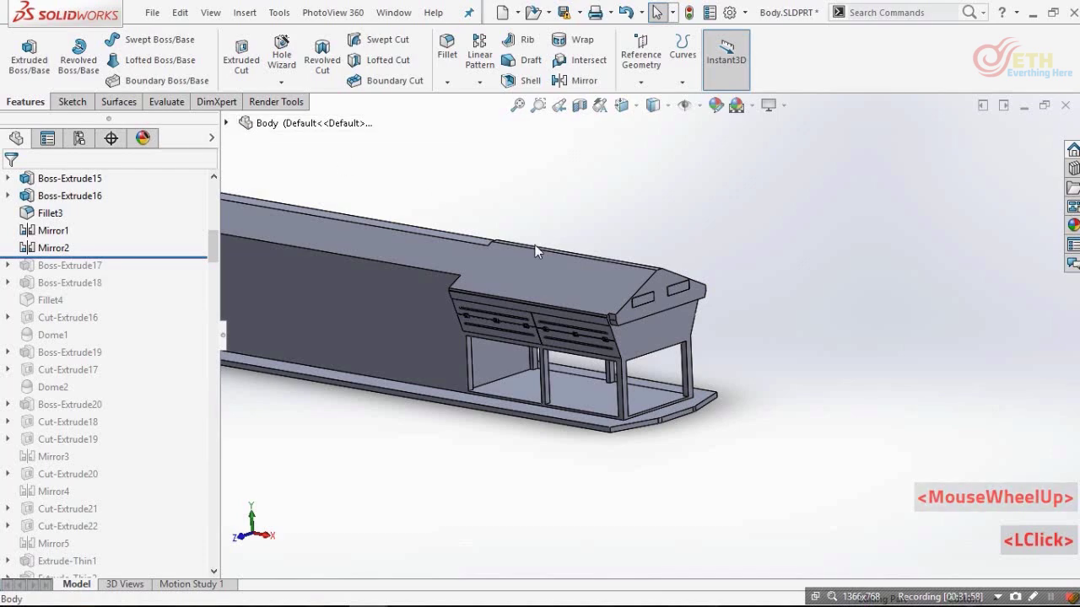
middle_click_drag(535, 245, 365, 269)
scroll(494, 332, "down", 2)
middle_click_drag(494, 332, 506, 278)
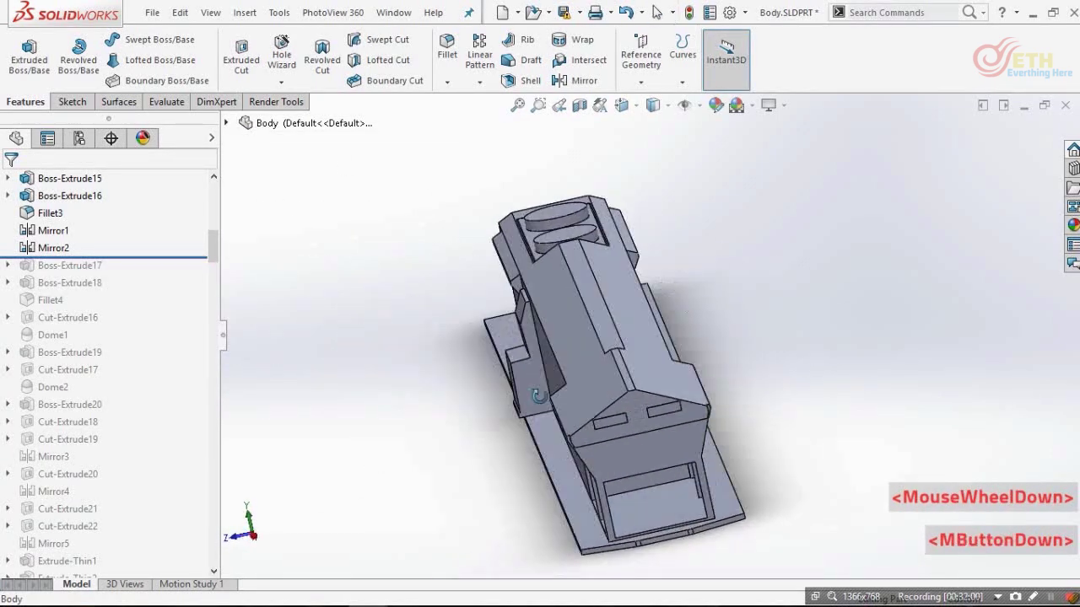